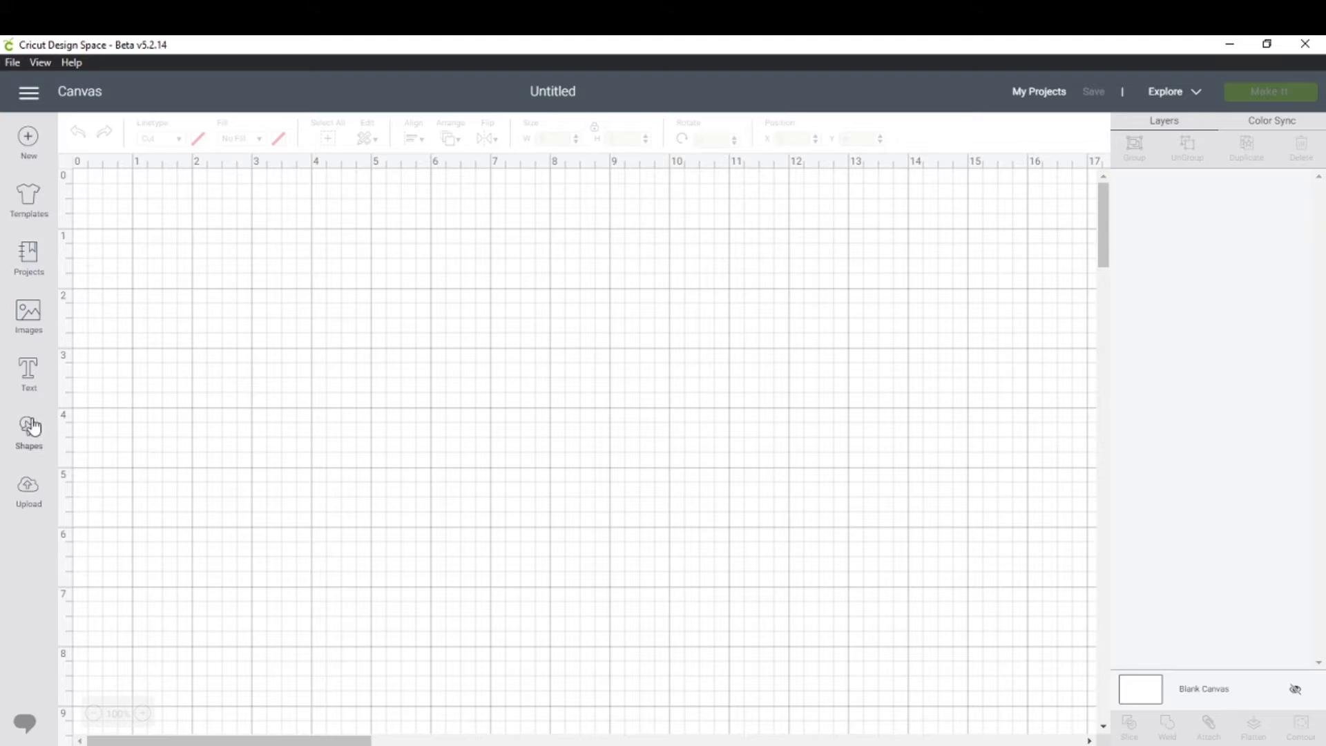
Add the text "Thankful" and place it in the canvas's upper middle at about X 5.3, Y 1.9 inches
click(29, 382)
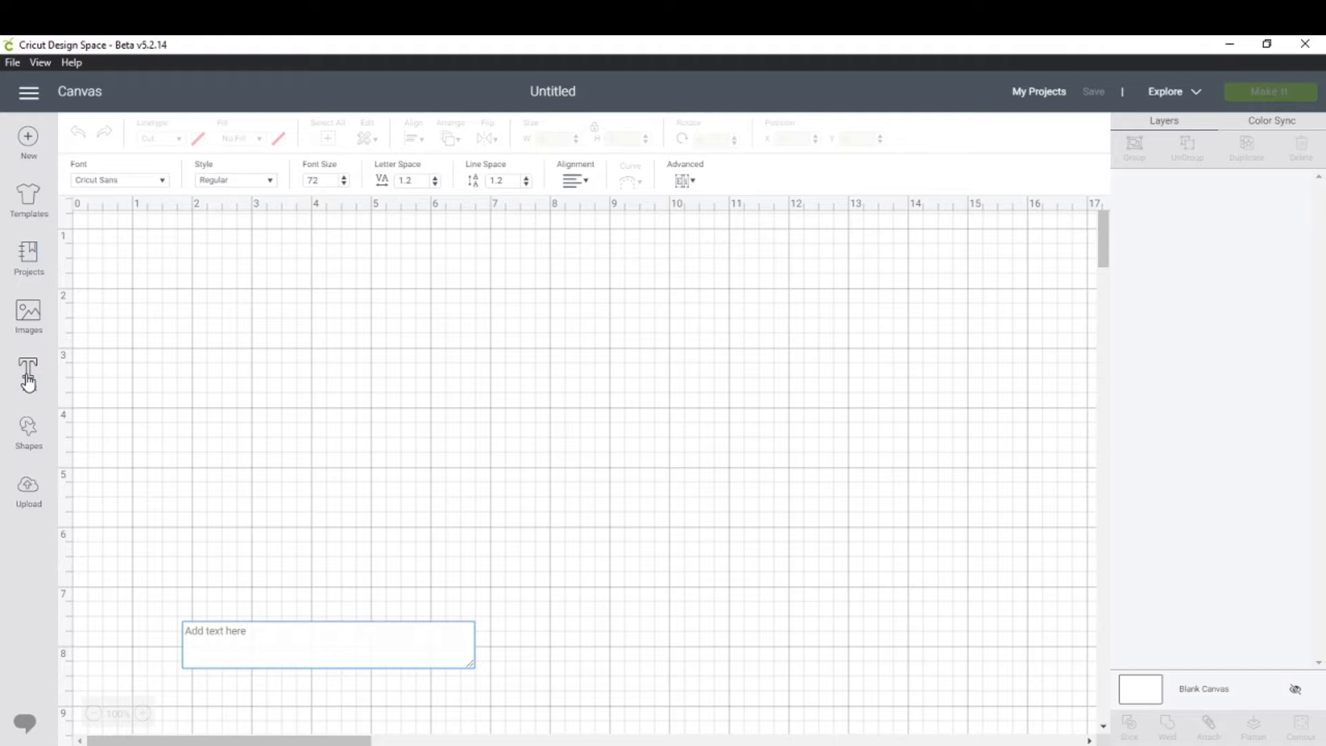
text(Thank)
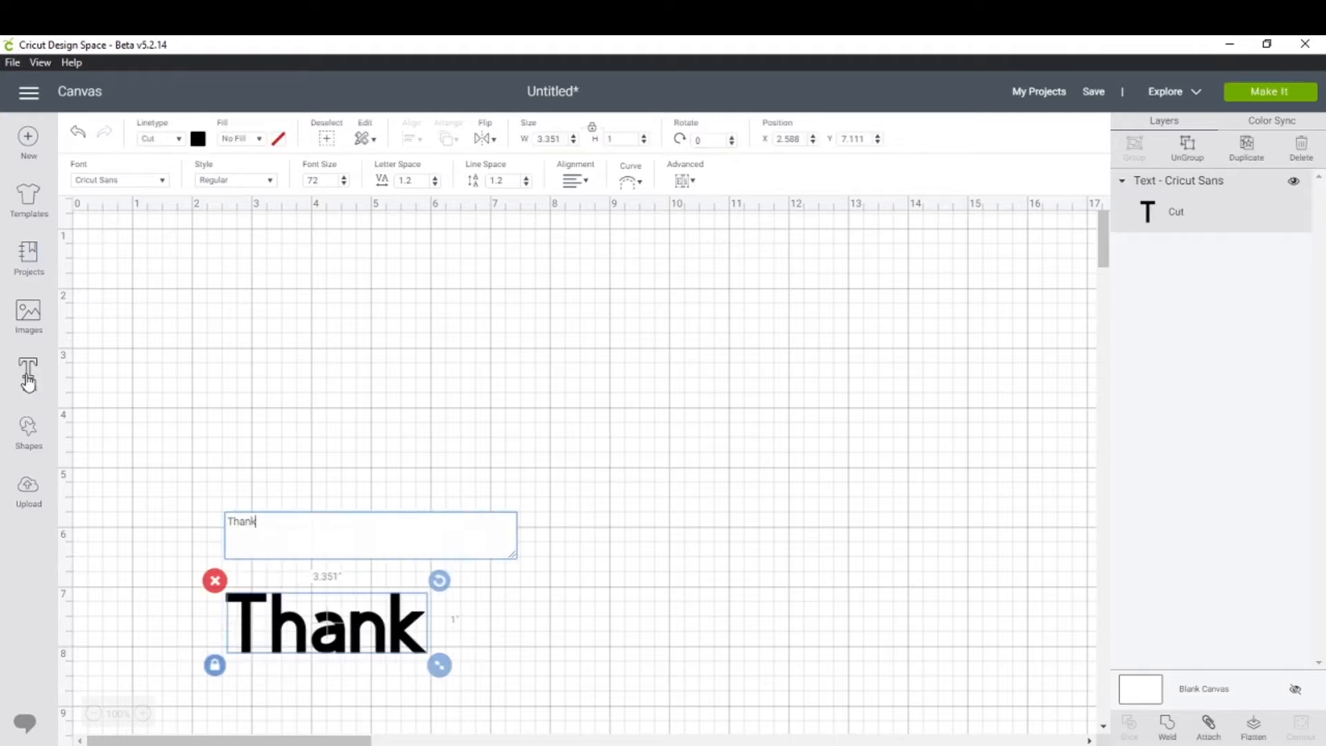
text(ful)
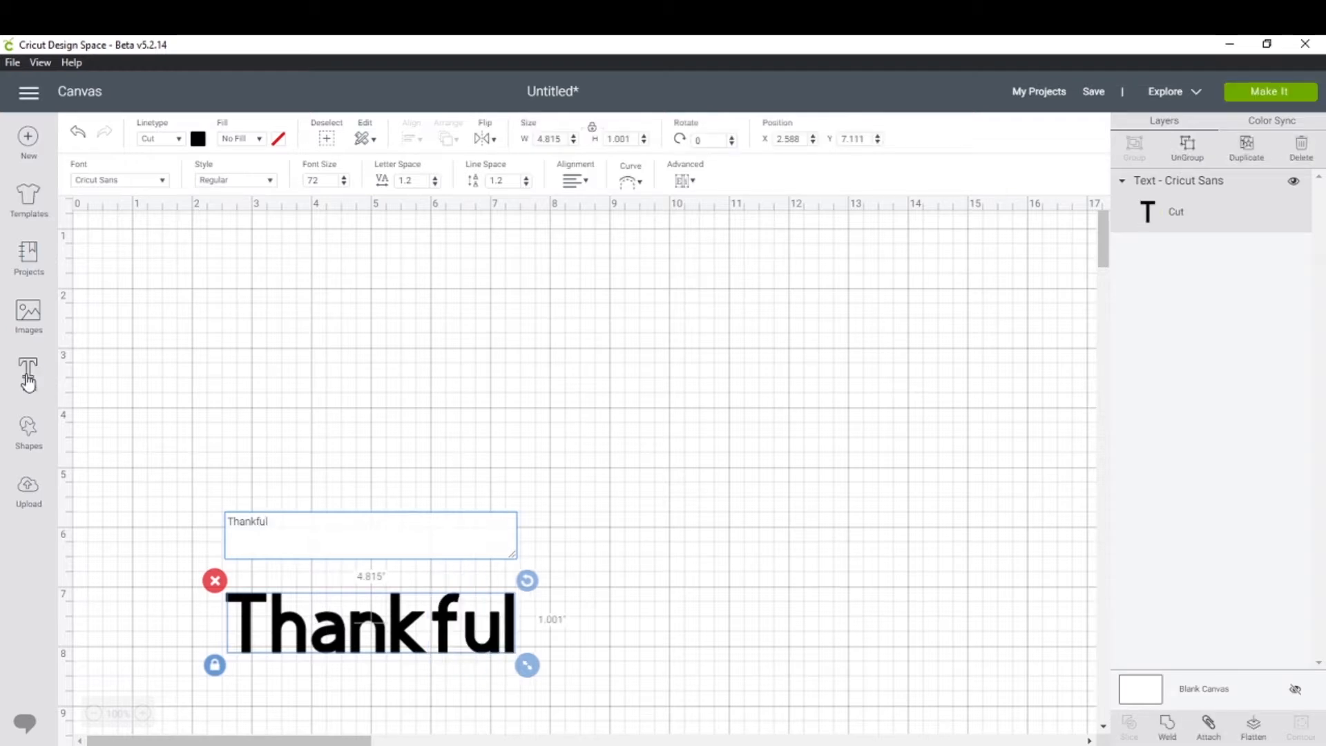
click(599, 364)
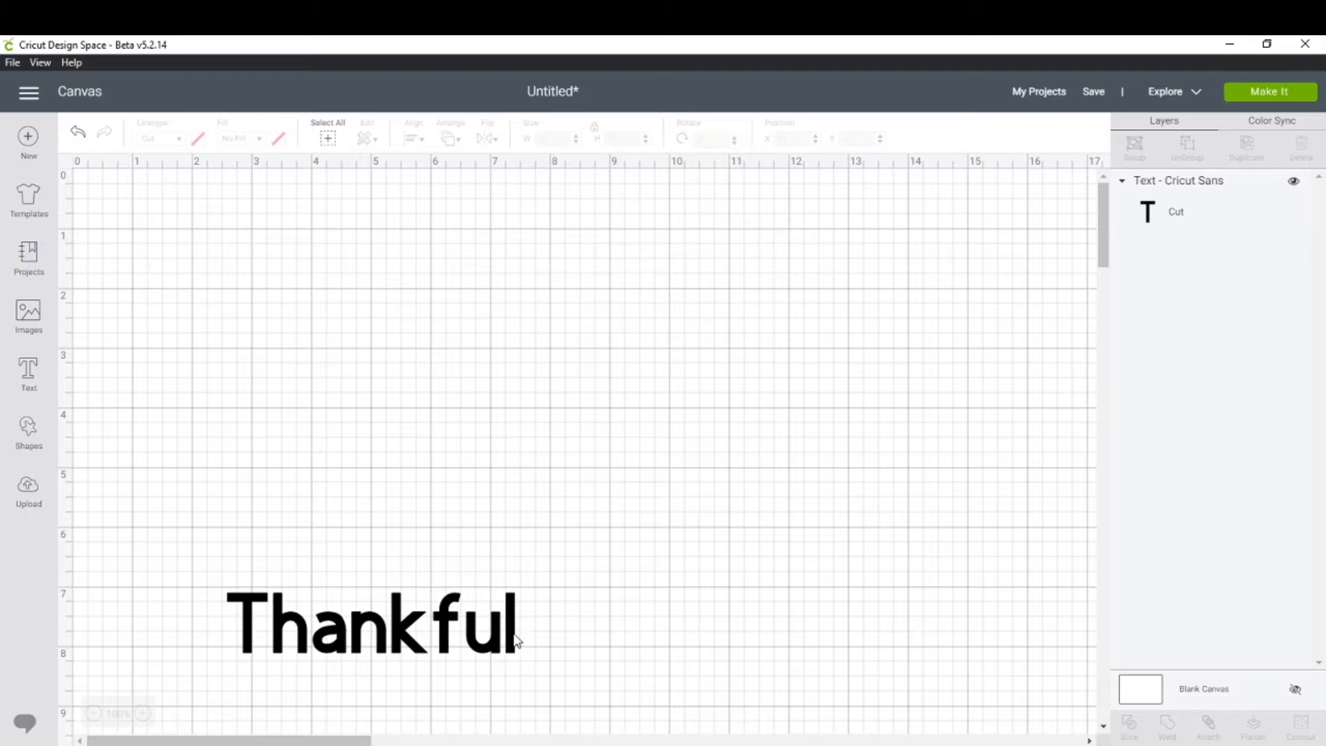
drag(518, 618, 682, 307)
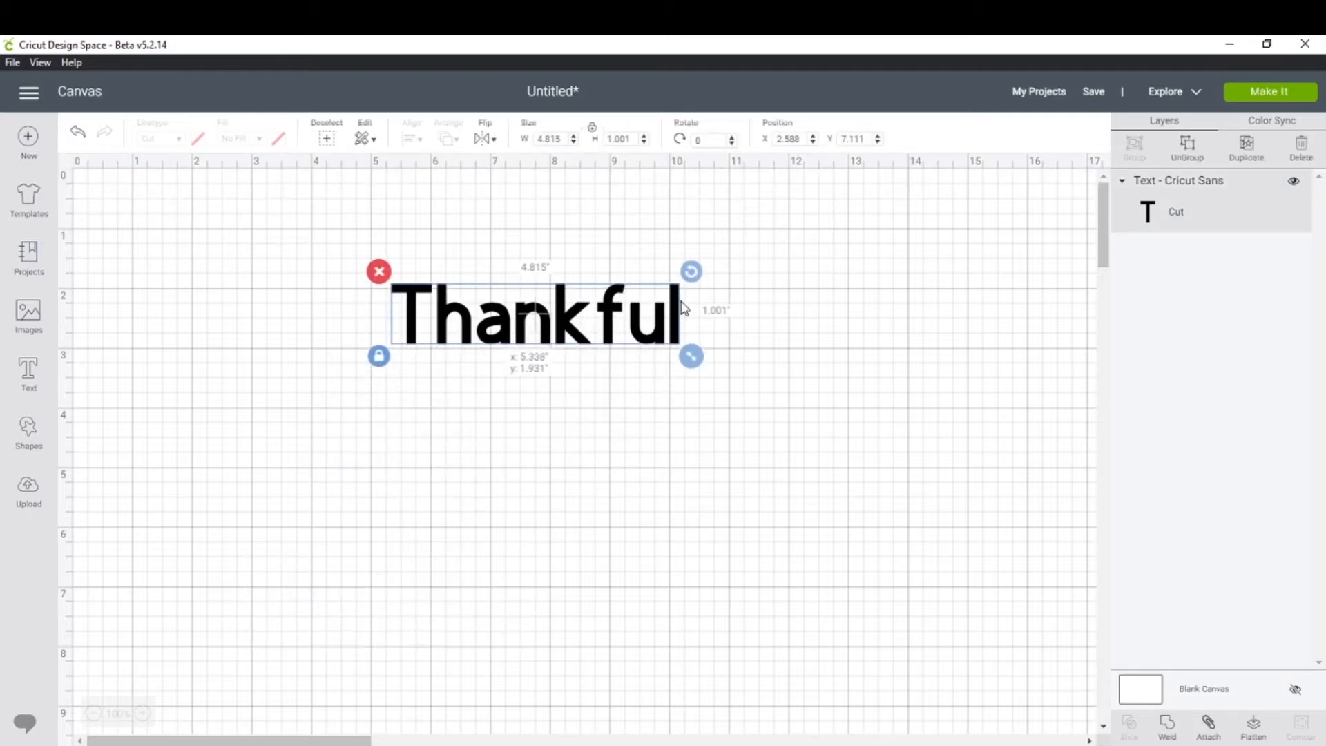
click(674, 527)
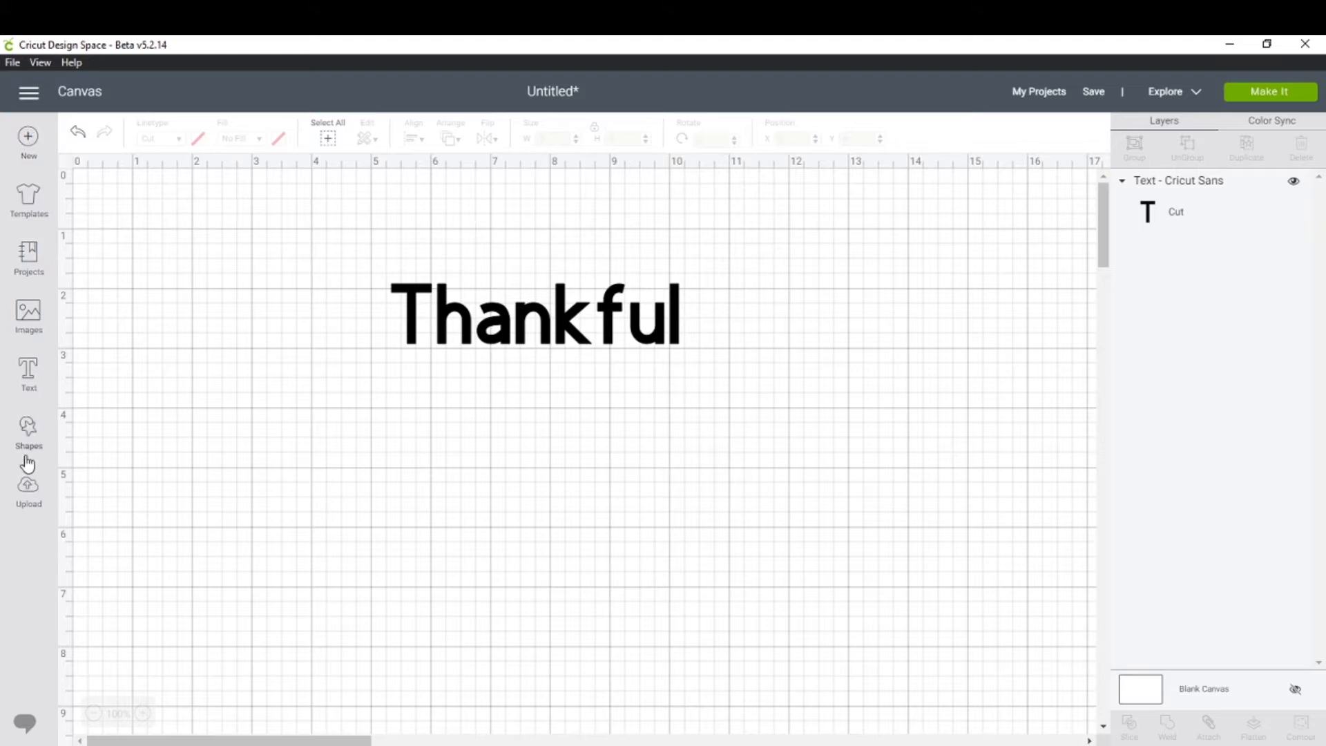
Add a separate text "Grateful," and place it beneath "Thankful" at about X 5.3, Y 3.8 inches
click(33, 380)
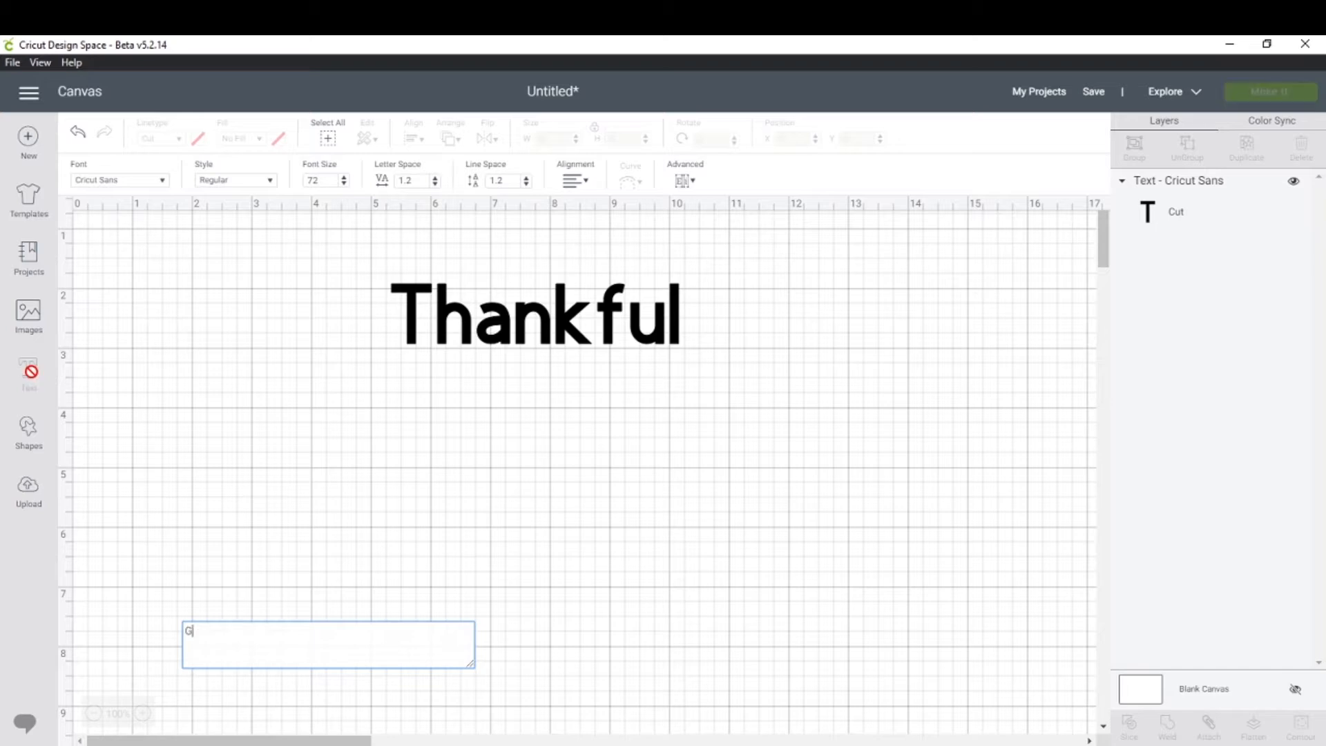
text(Grateful)
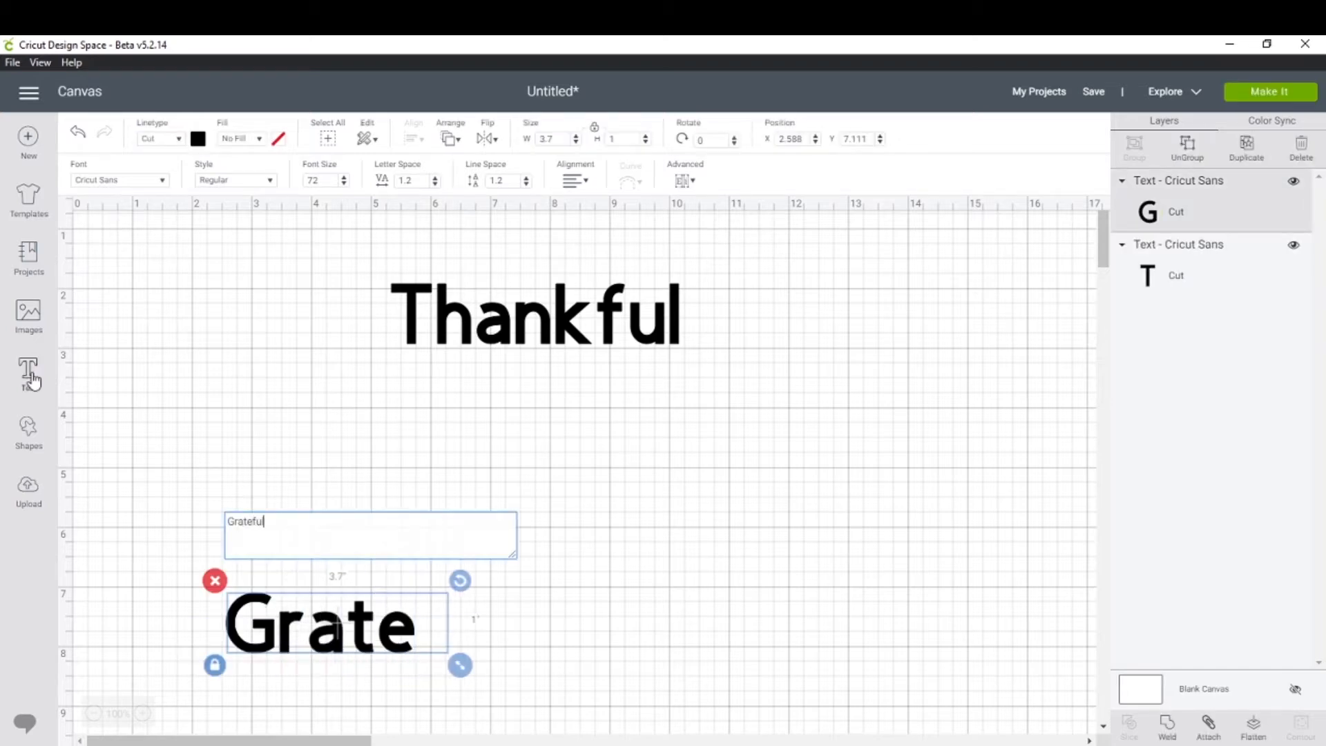
text(,)
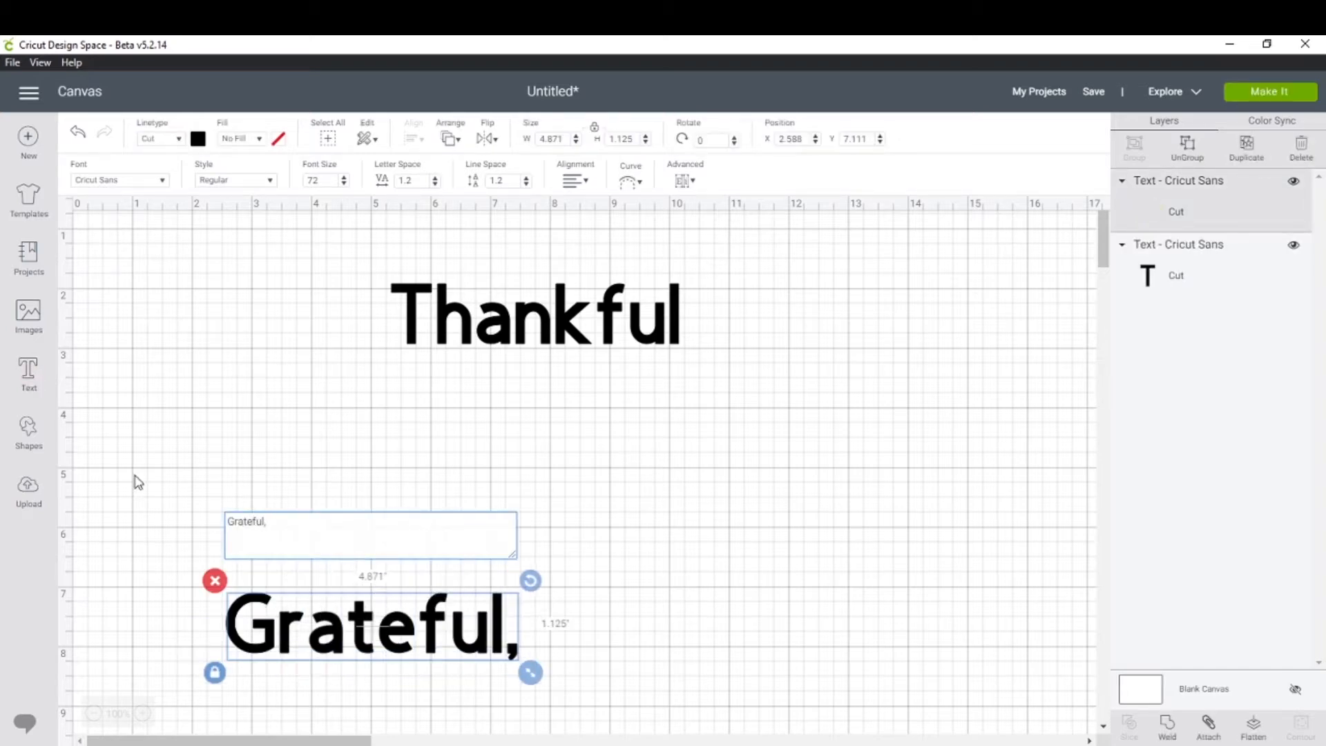
drag(420, 631, 609, 461)
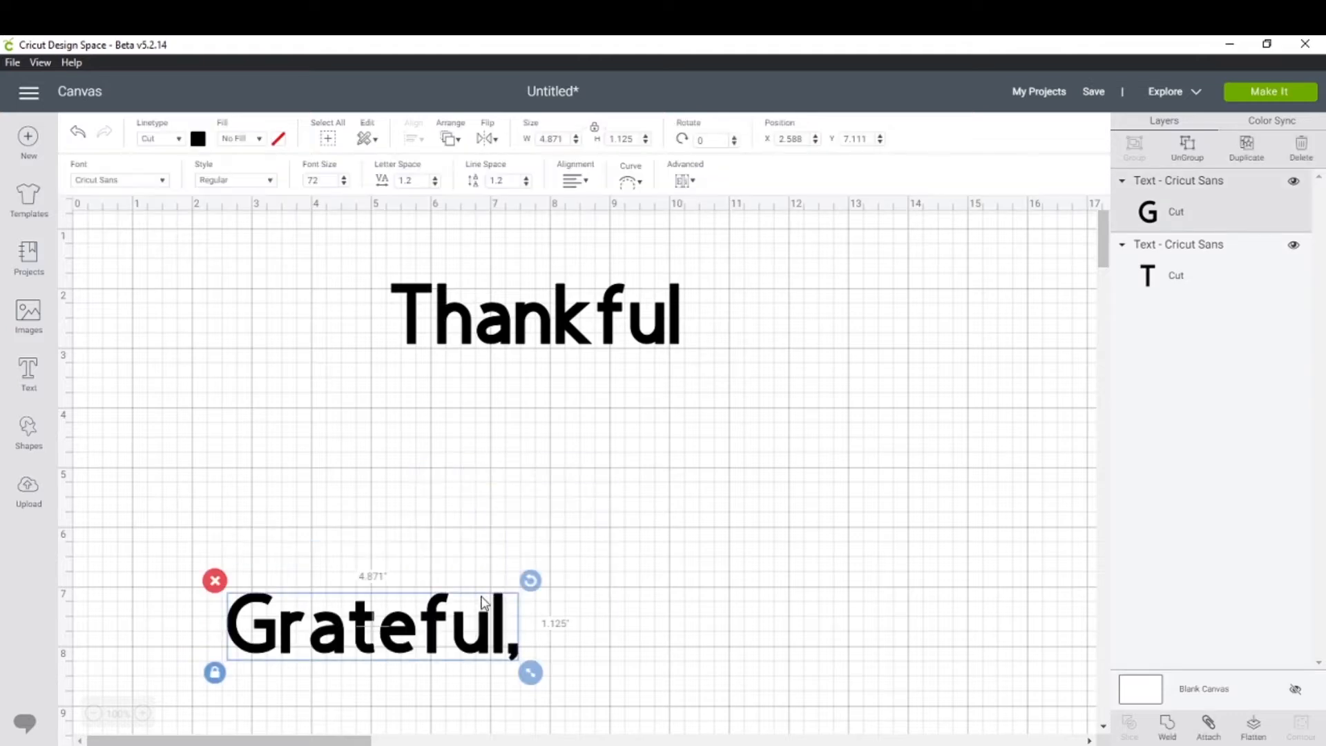
drag(435, 624, 636, 373)
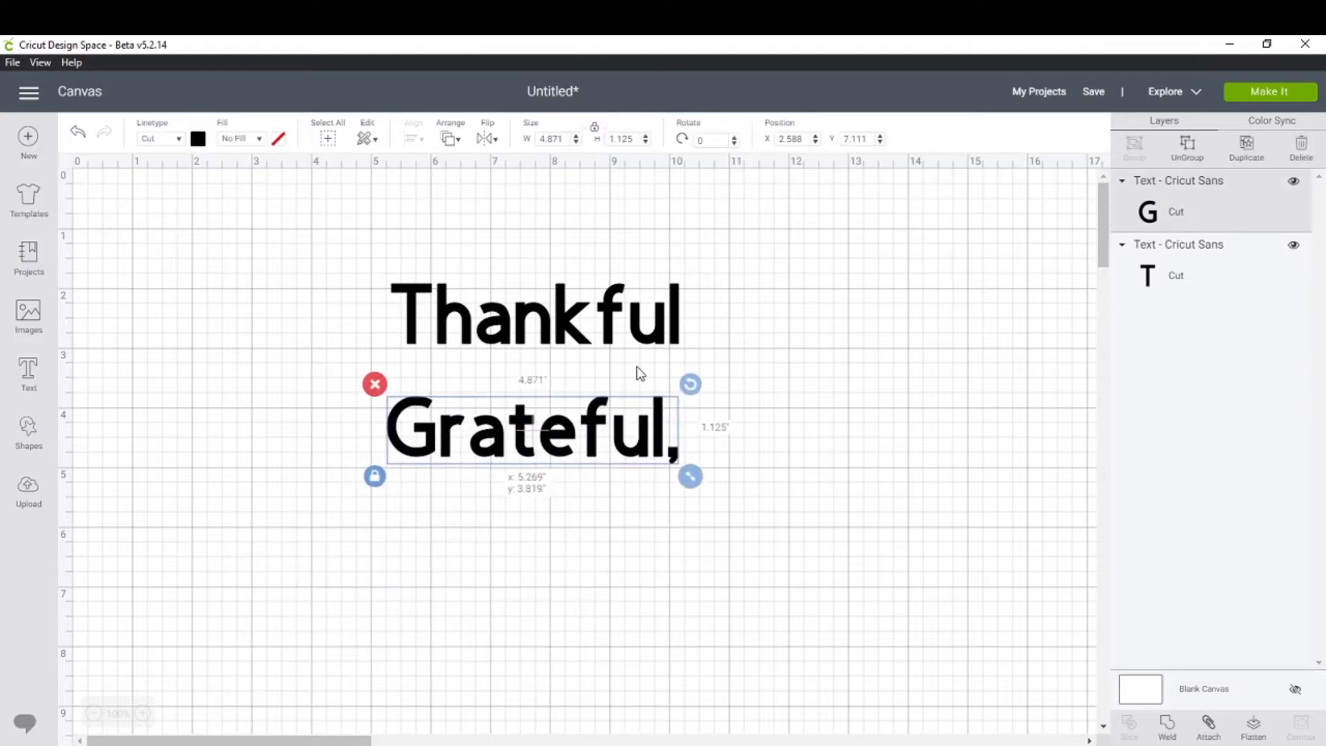
Add a comma to the end of the "Thankful" text
double_click(657, 335)
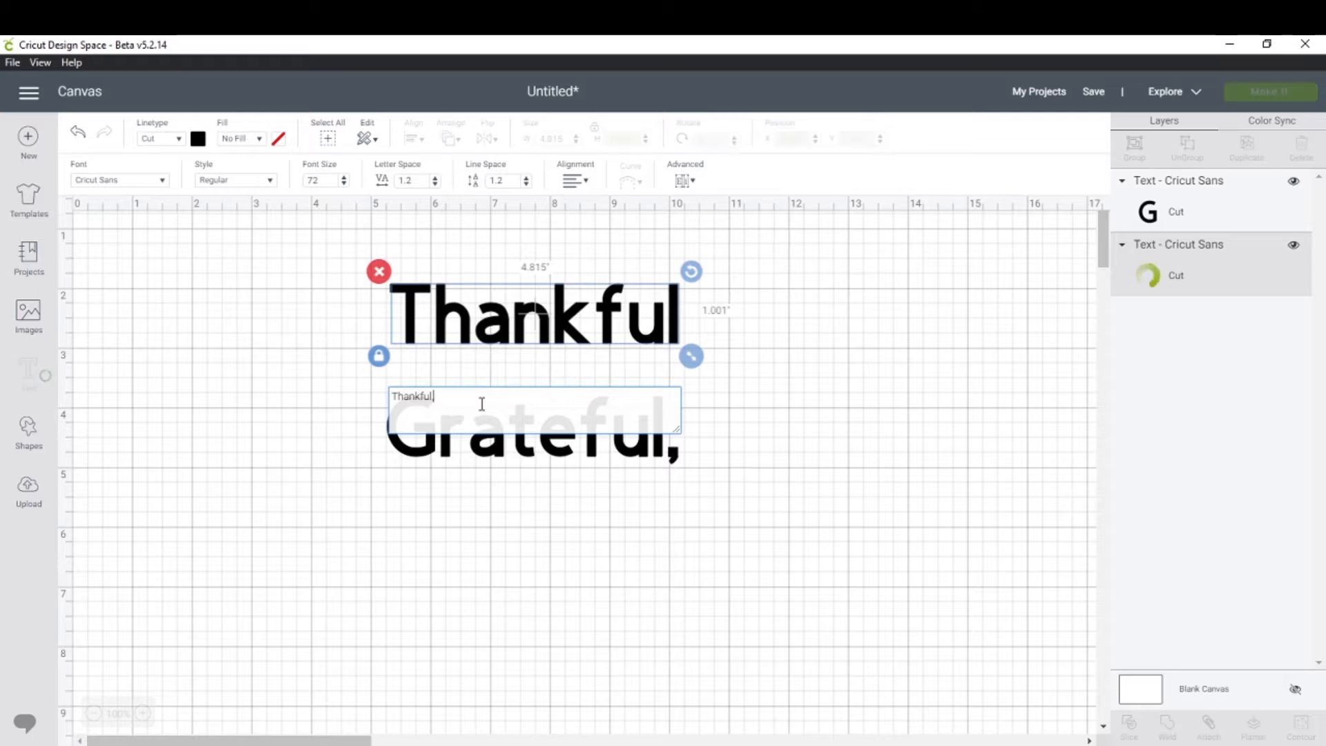
text(,)
click(635, 539)
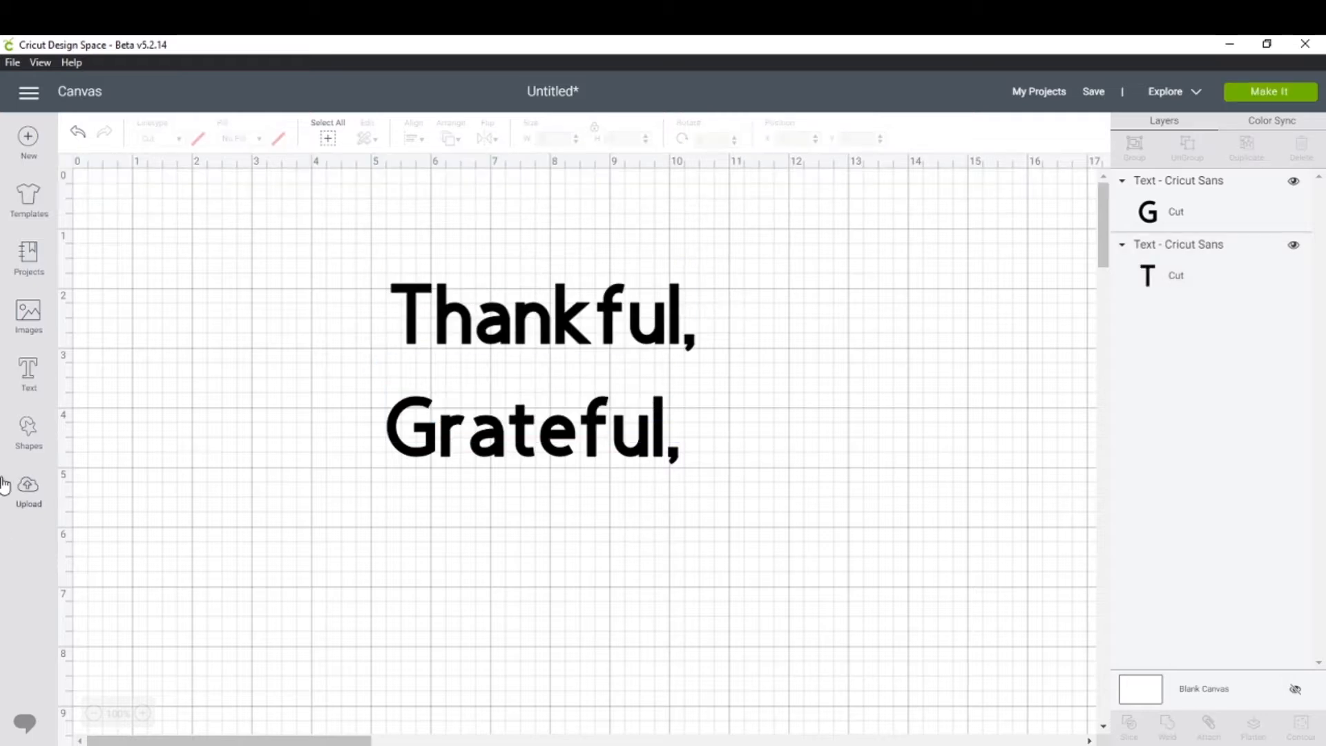
Add an "&" as its own text object and place it centred just below "Grateful,"
click(29, 373)
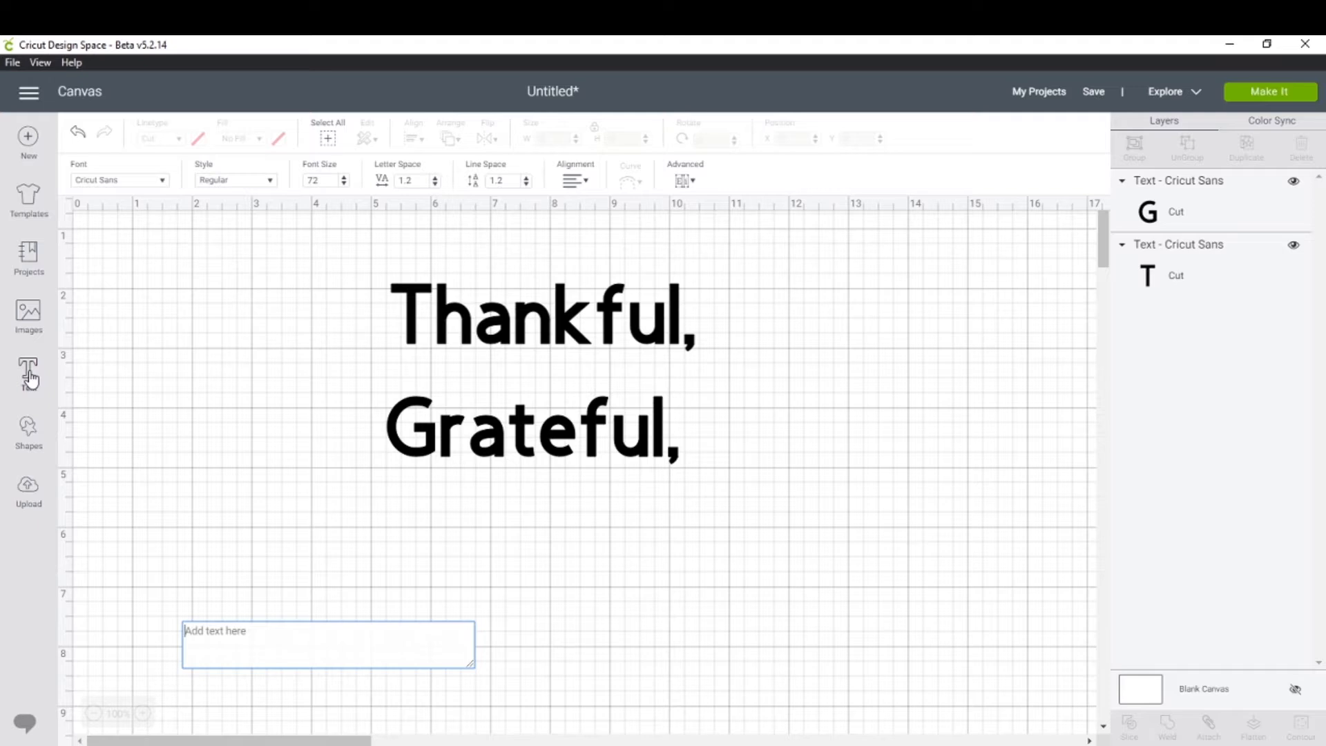
text(&)
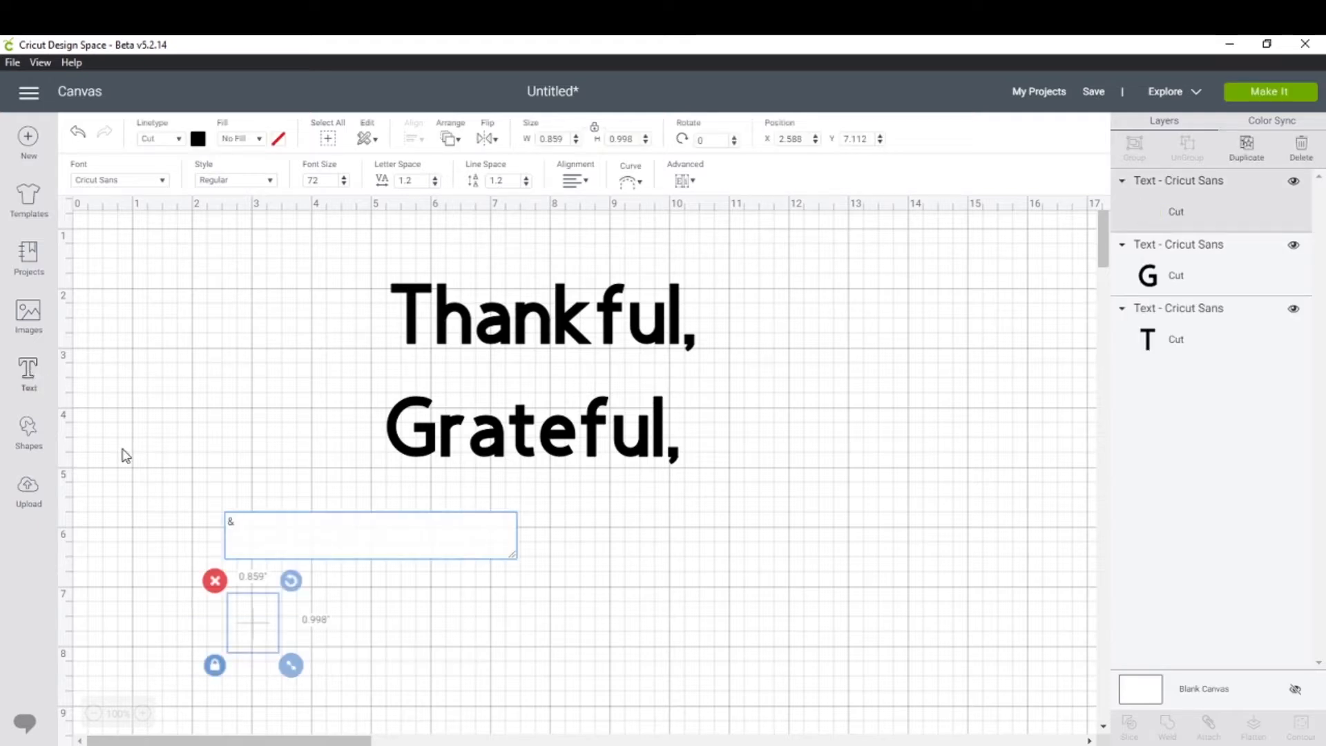
drag(255, 659, 550, 537)
Add a separate text "Blessed" and place it below the ampersand at about X 5.8, Y 6.3 inches
click(28, 373)
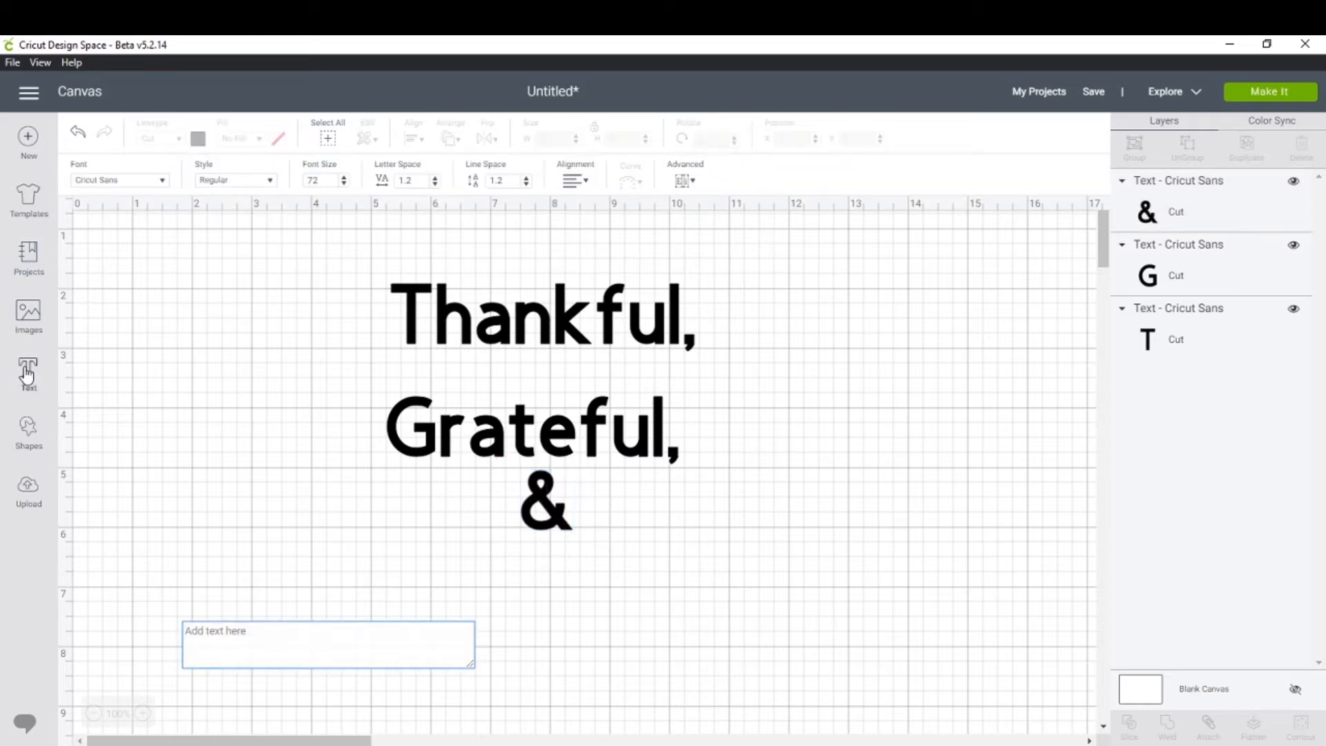
text(Bles)
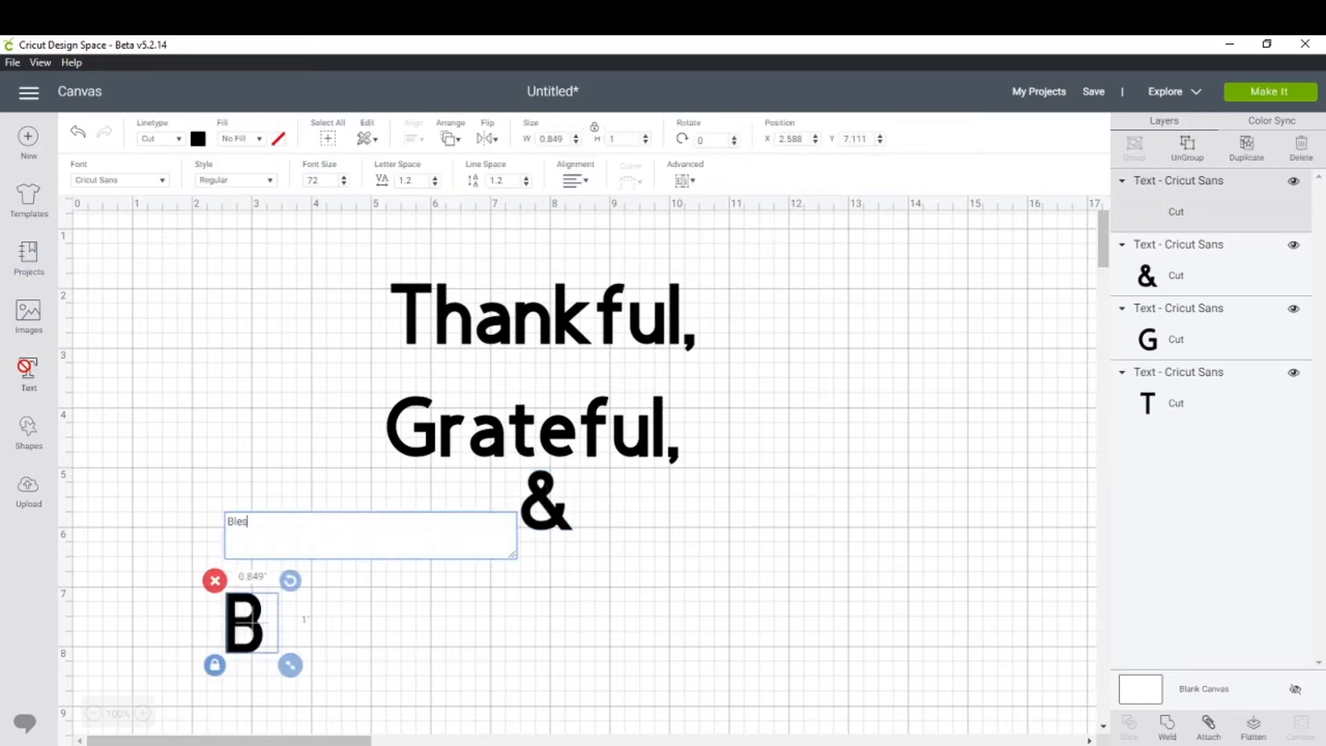
text(sed)
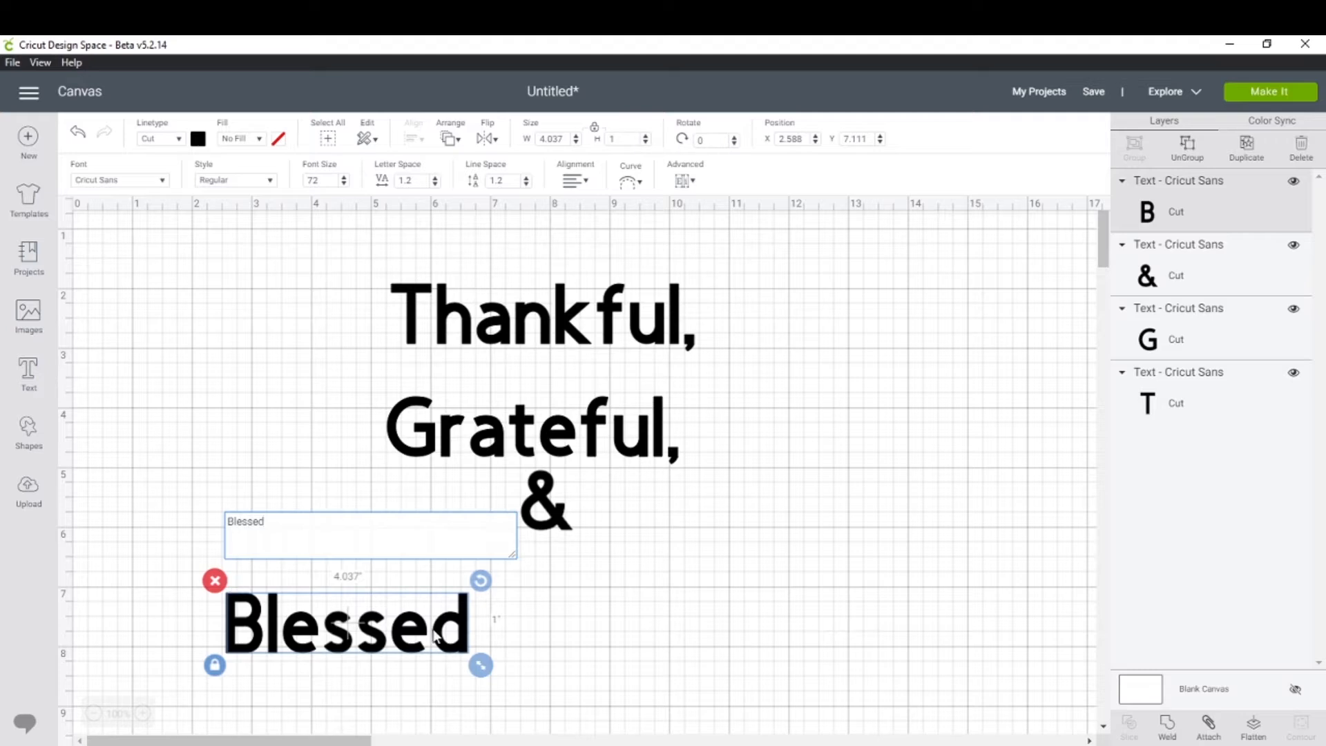
drag(435, 636, 637, 590)
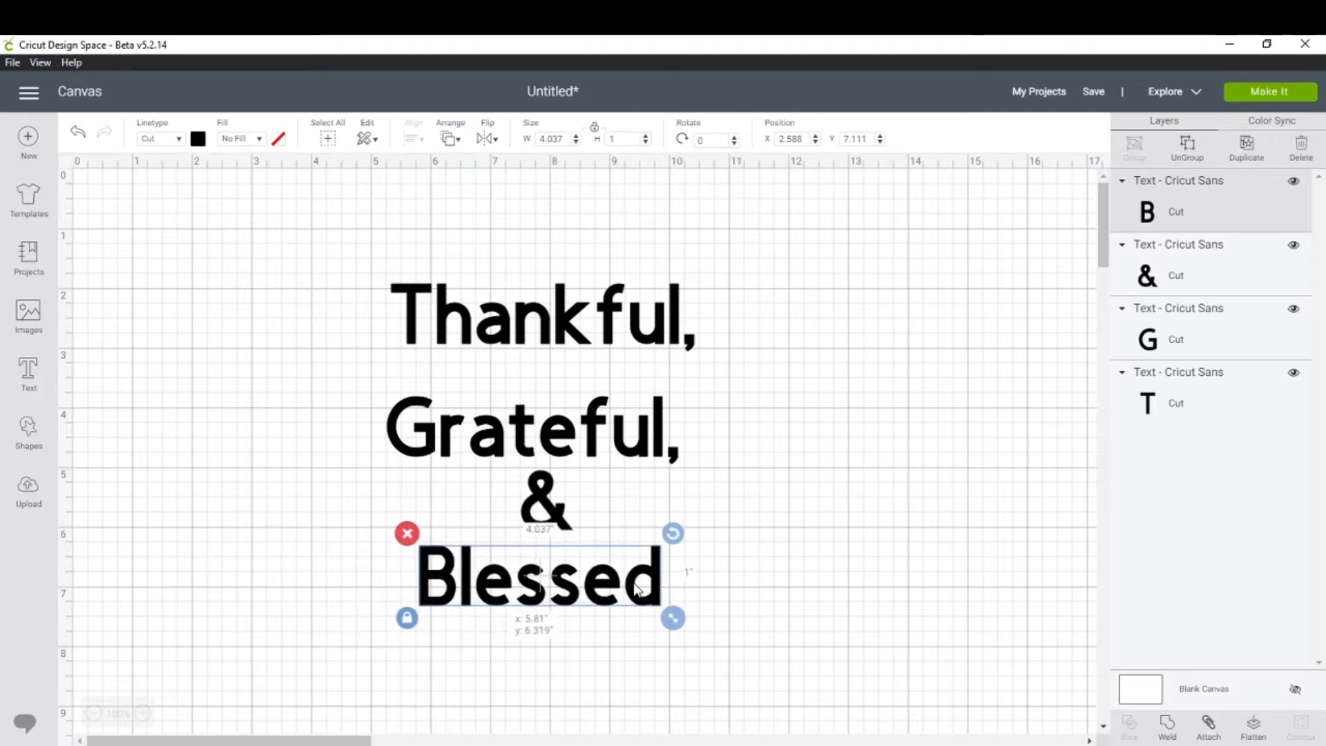
click(906, 345)
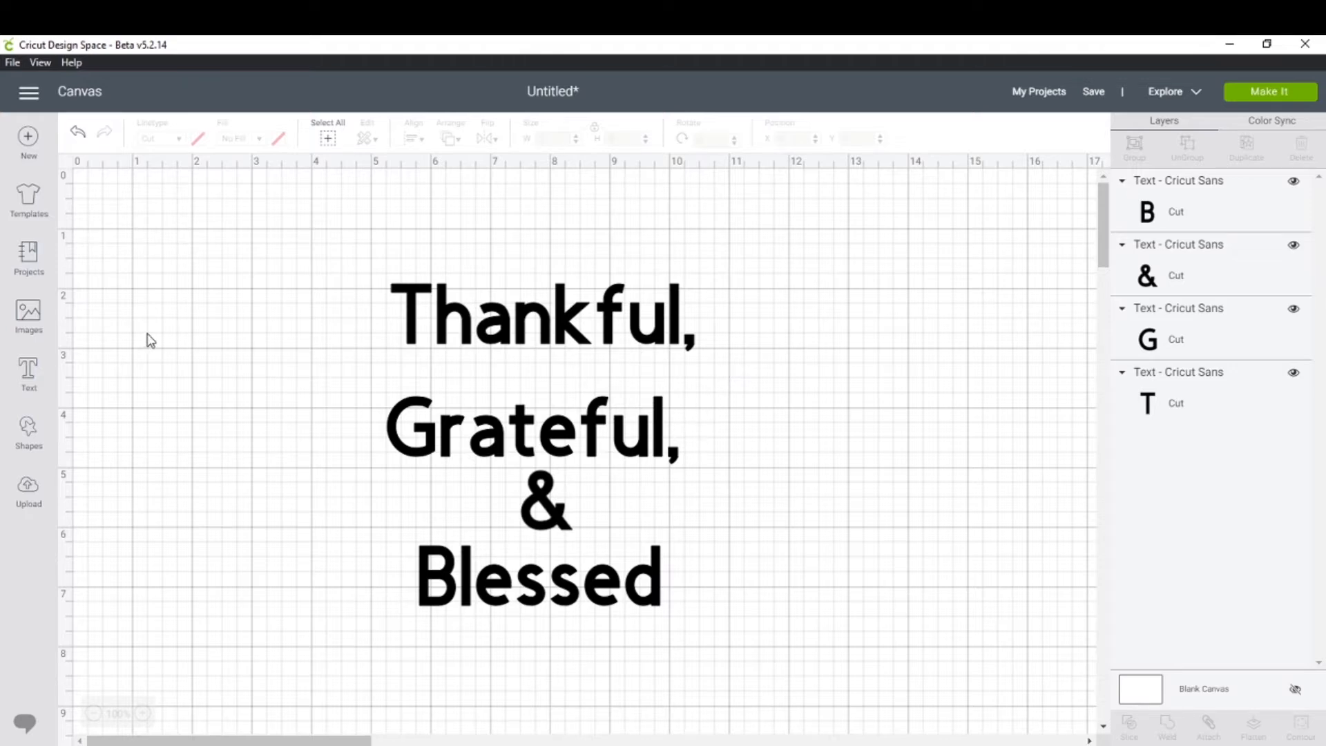
Try the whole phrase "Thankful, Grateful, & Blessed" as a single text object and delete it
click(36, 378)
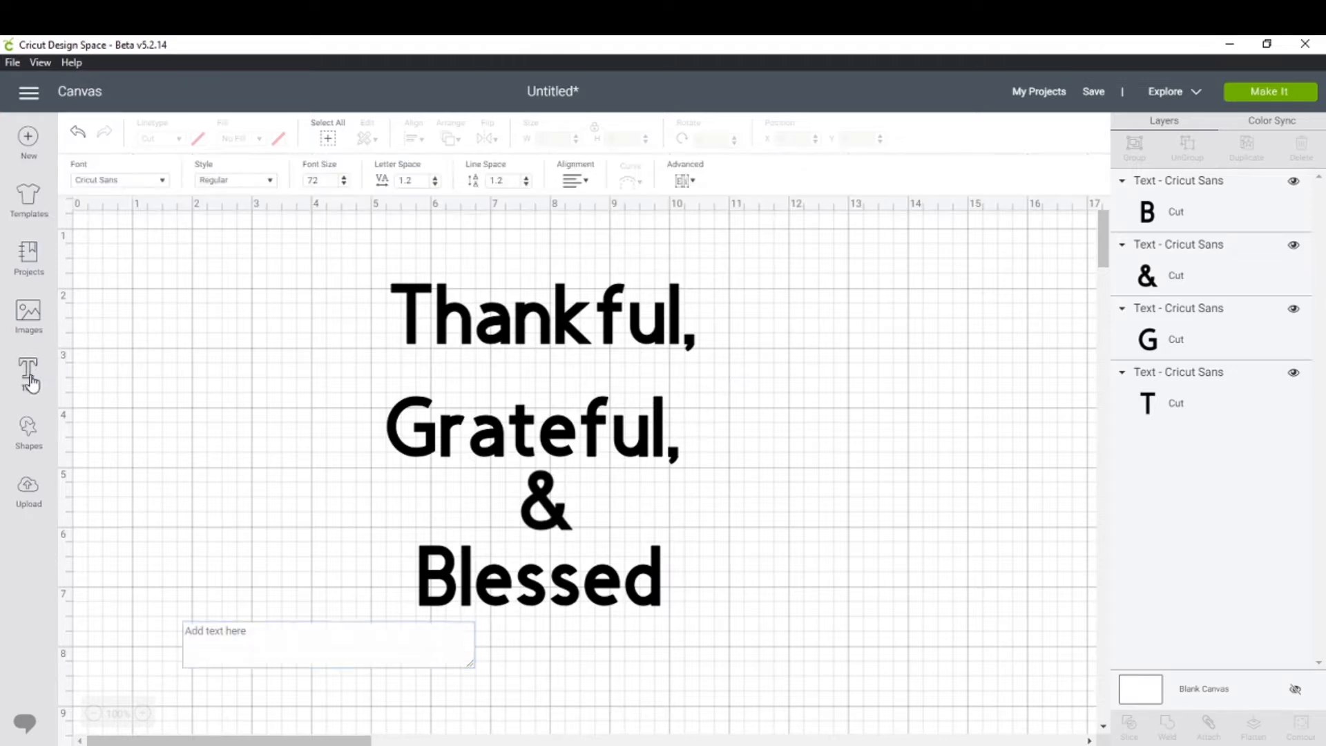
text(Th)
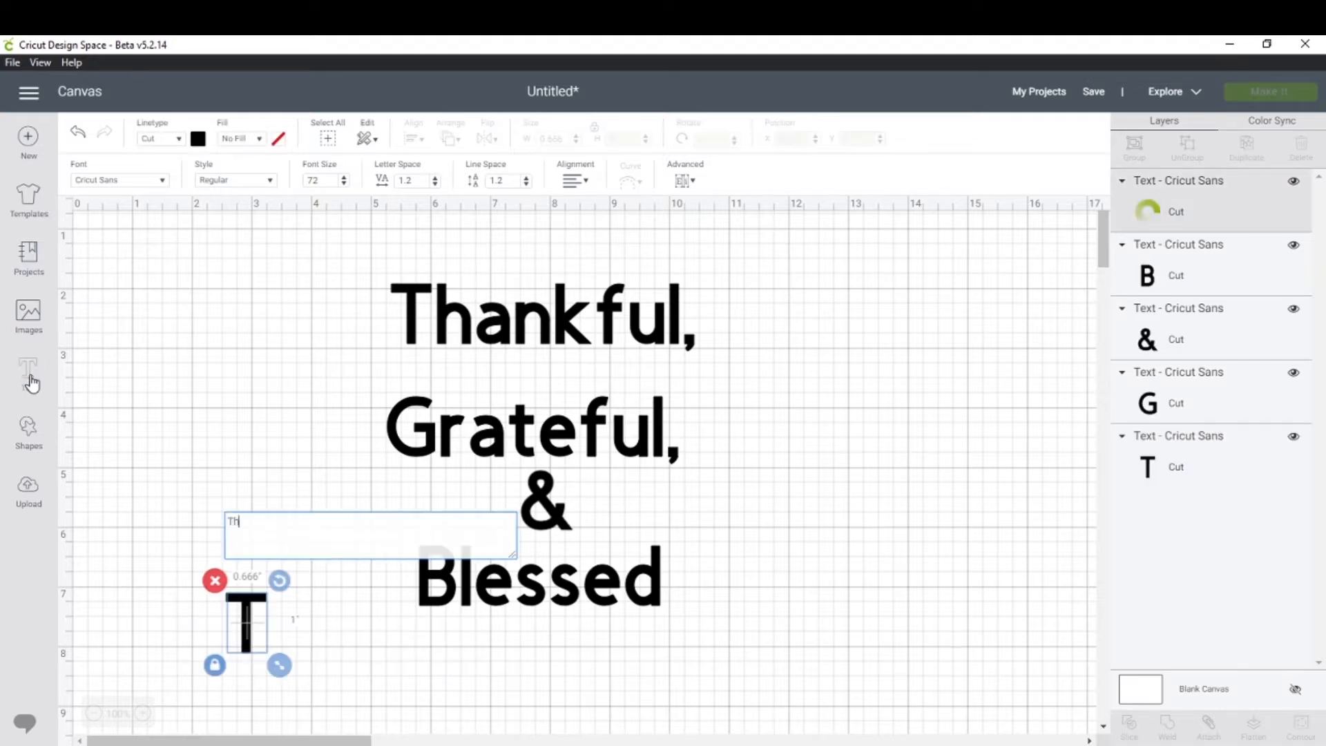
text(ankful, Gr)
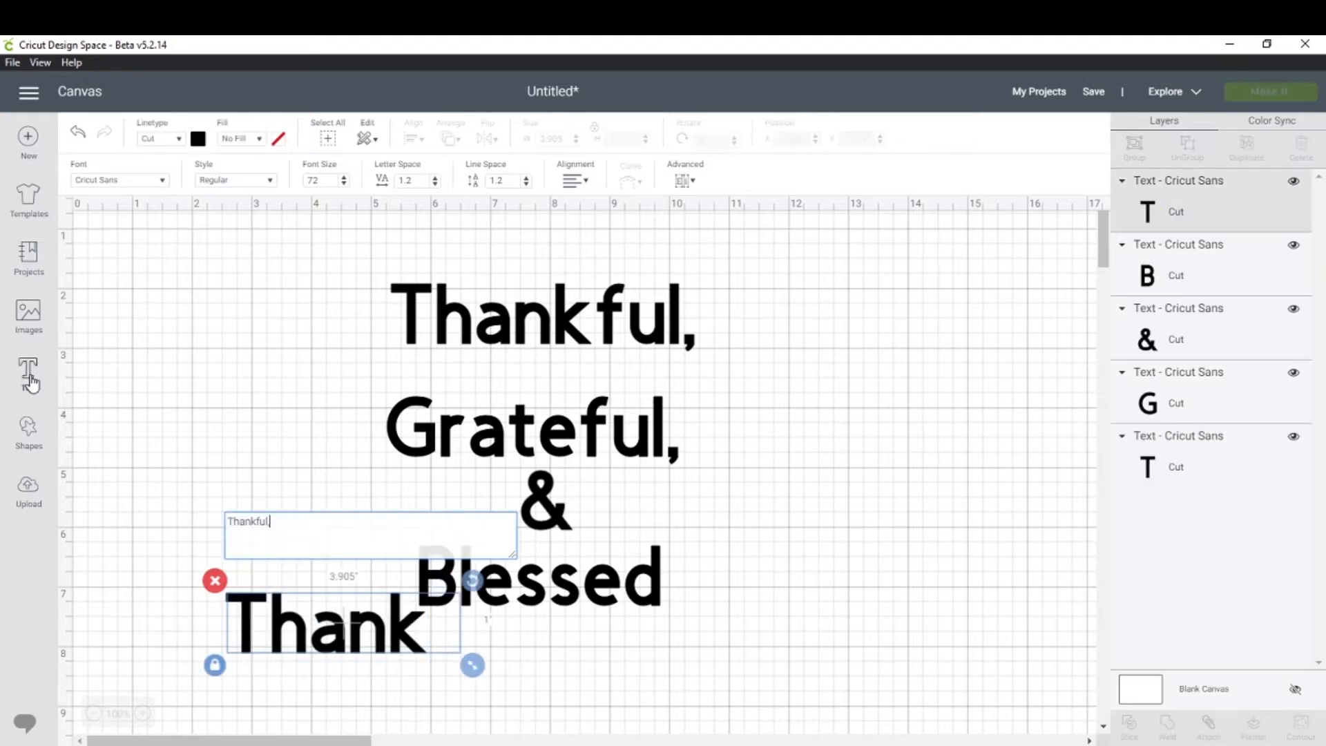
text(a)
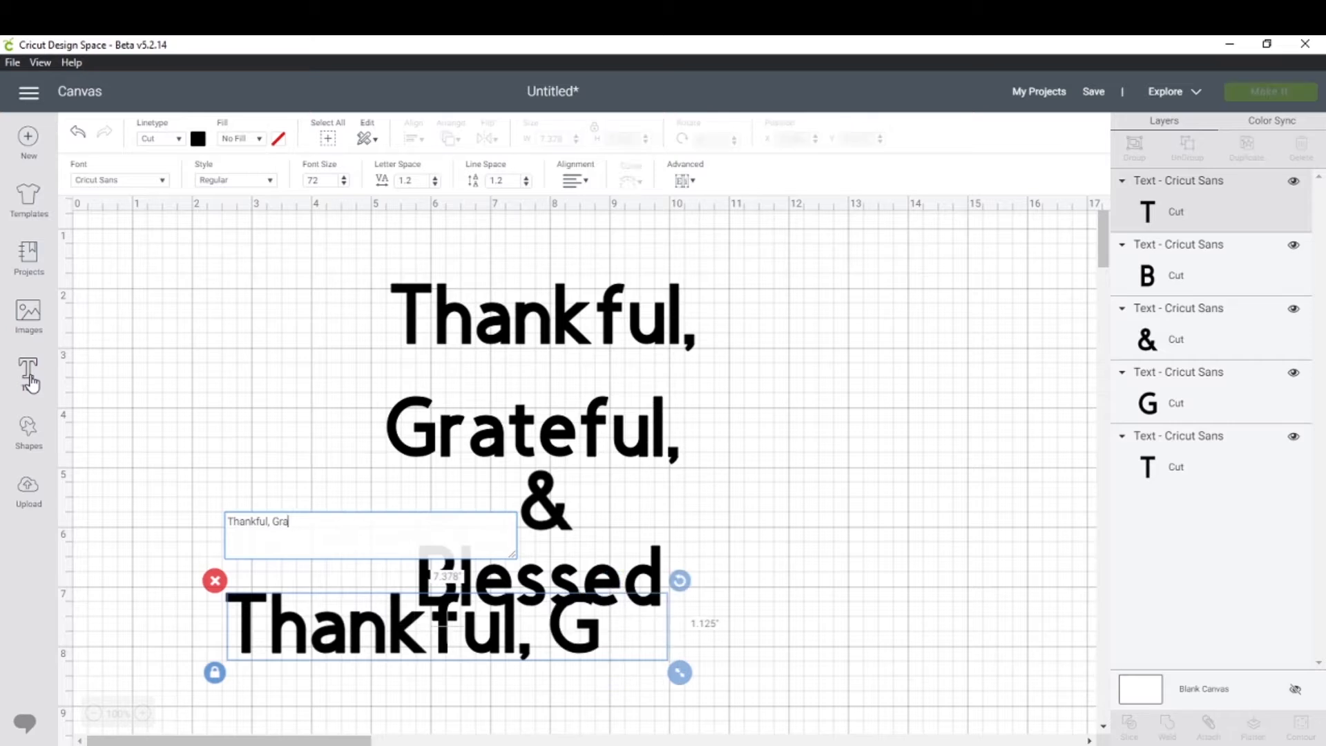
text(teful,)
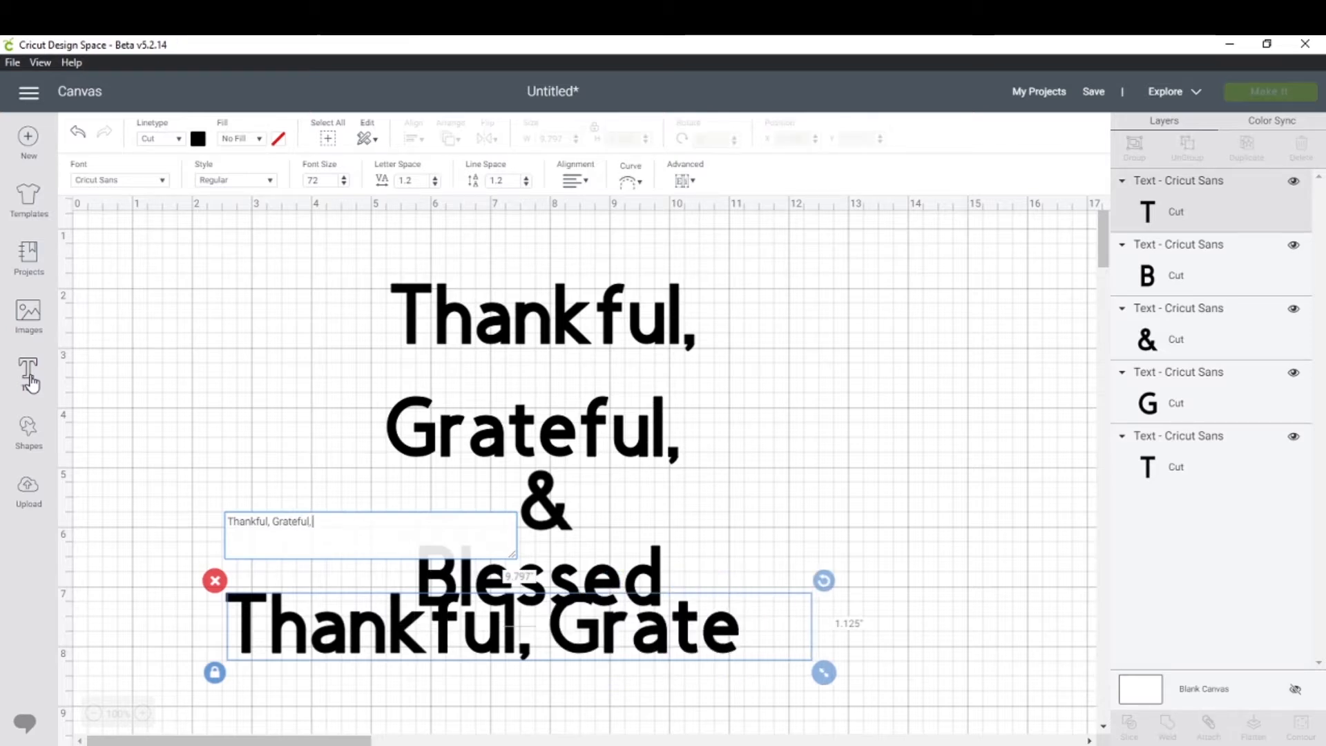
text( & B)
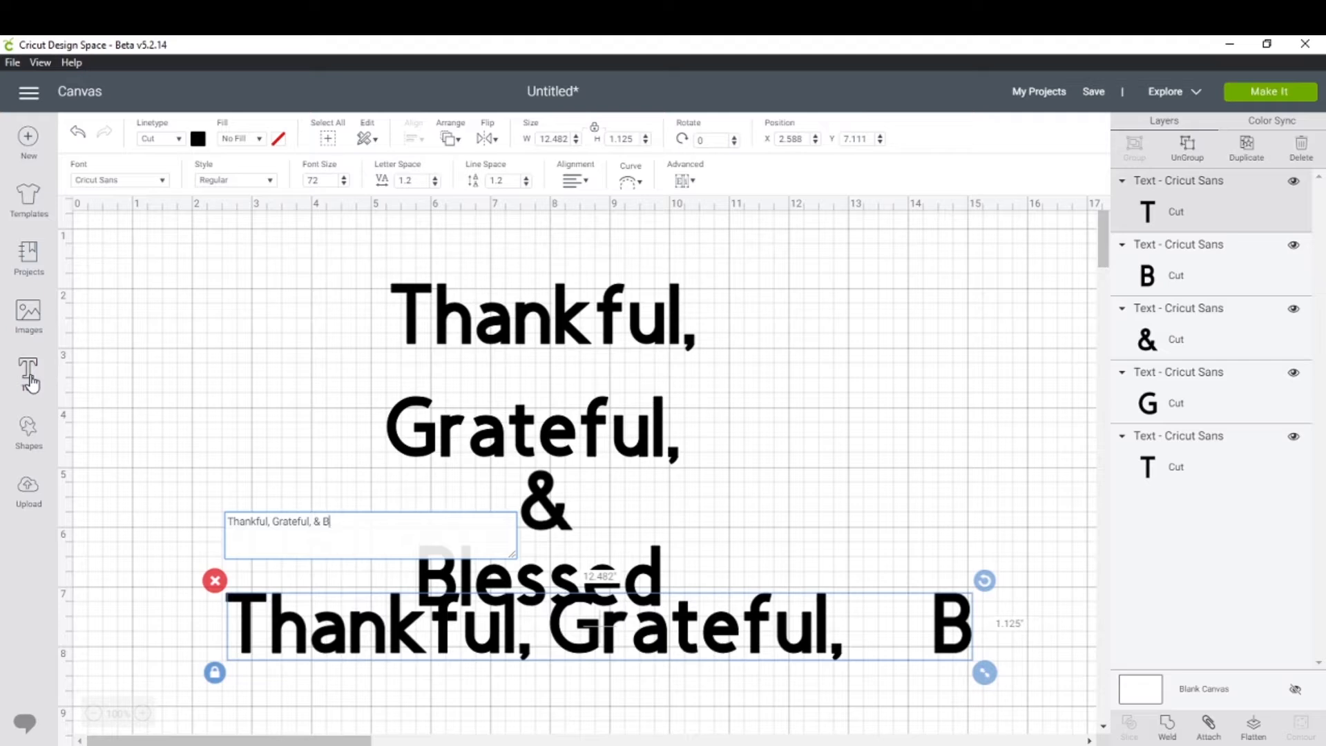
text(lessed)
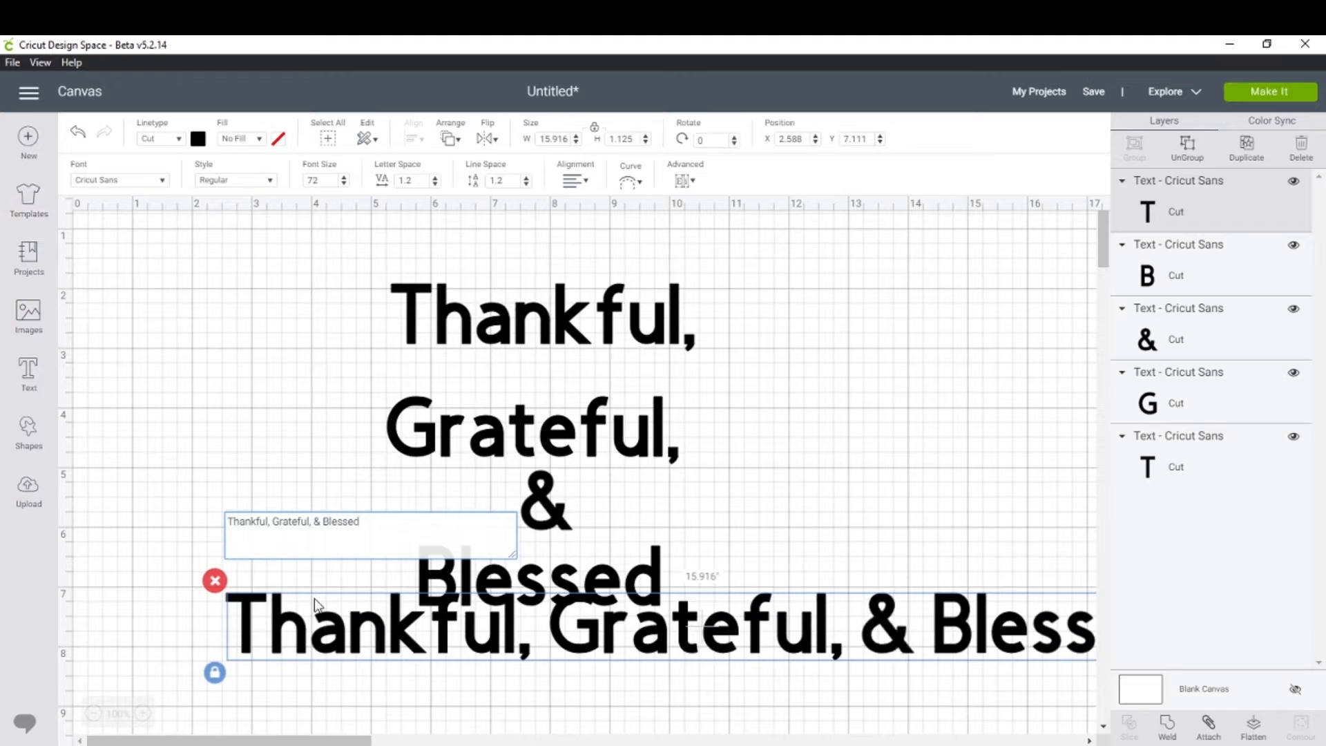
click(214, 579)
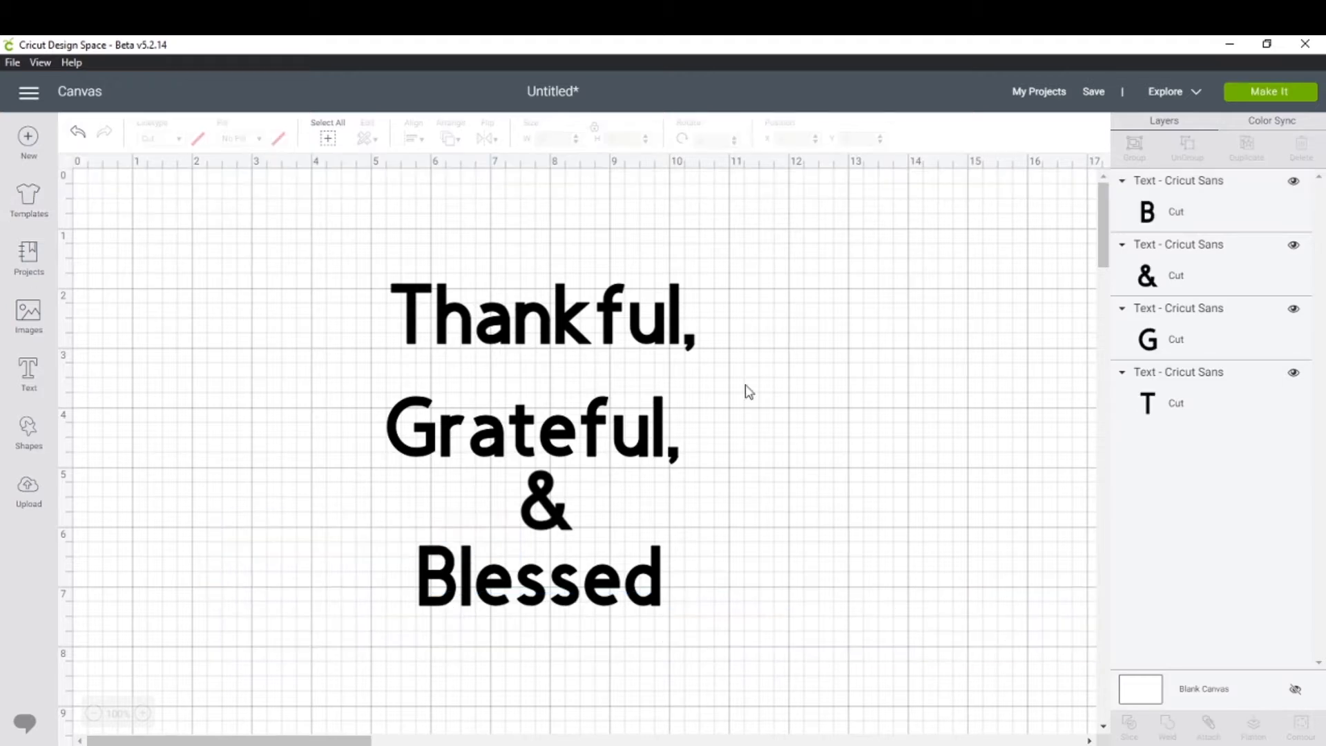
Reposition the four words into a tighter, roughly centred stack, with "Thankful," at about X 5.6, Y 1.7 inches
drag(680, 312, 684, 282)
drag(670, 433, 699, 416)
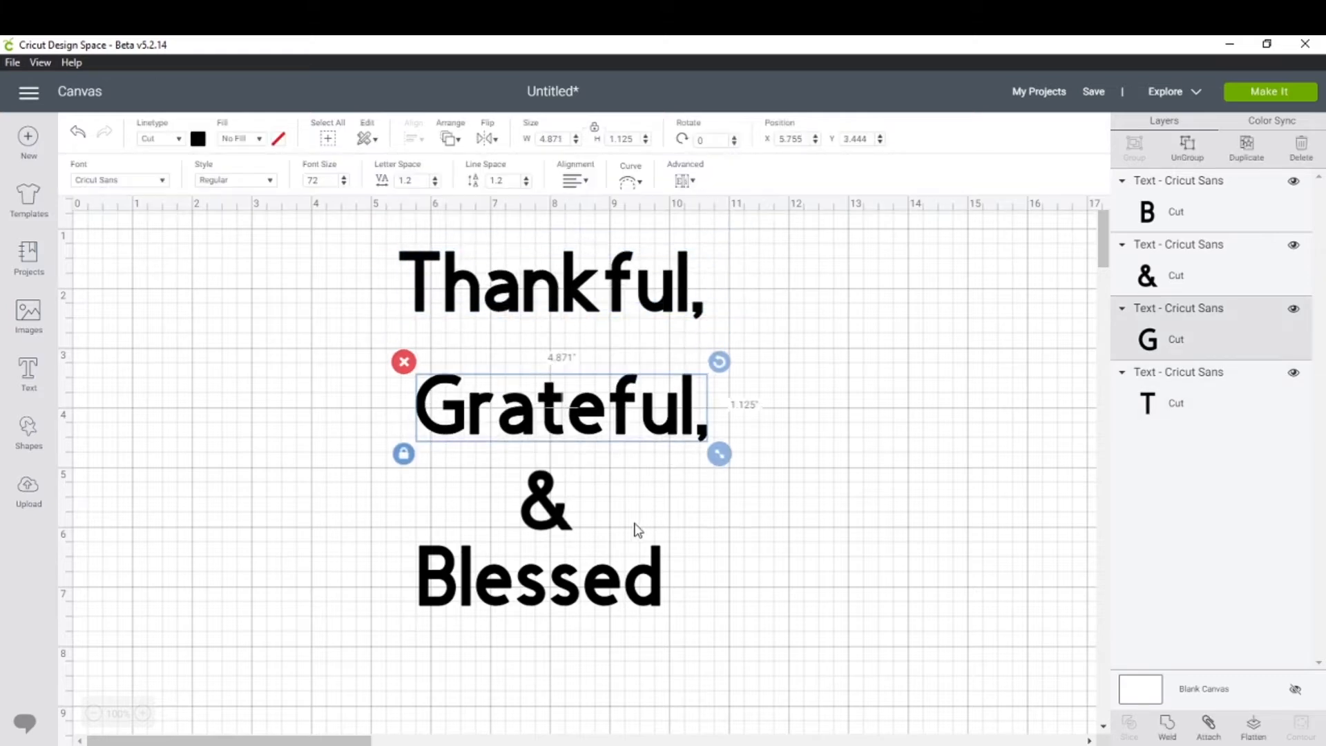
drag(566, 528, 591, 504)
drag(593, 591, 627, 567)
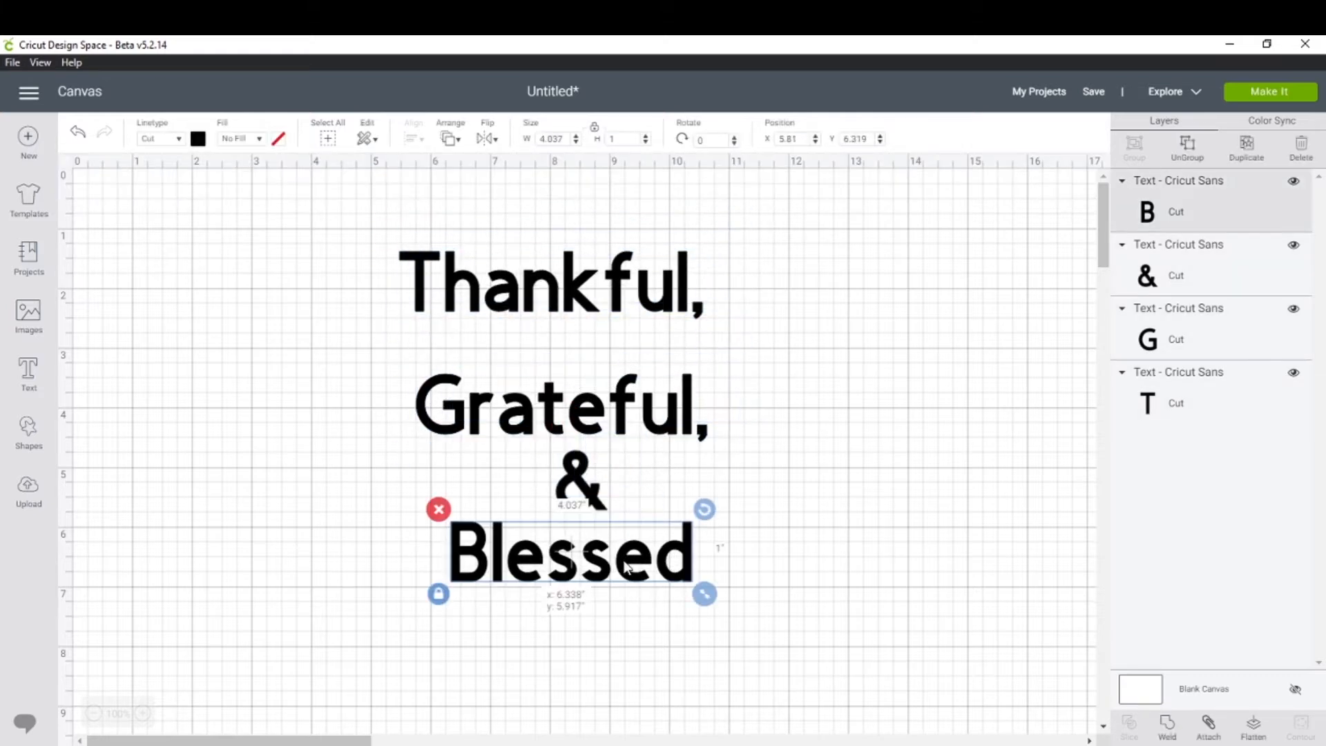
click(675, 314)
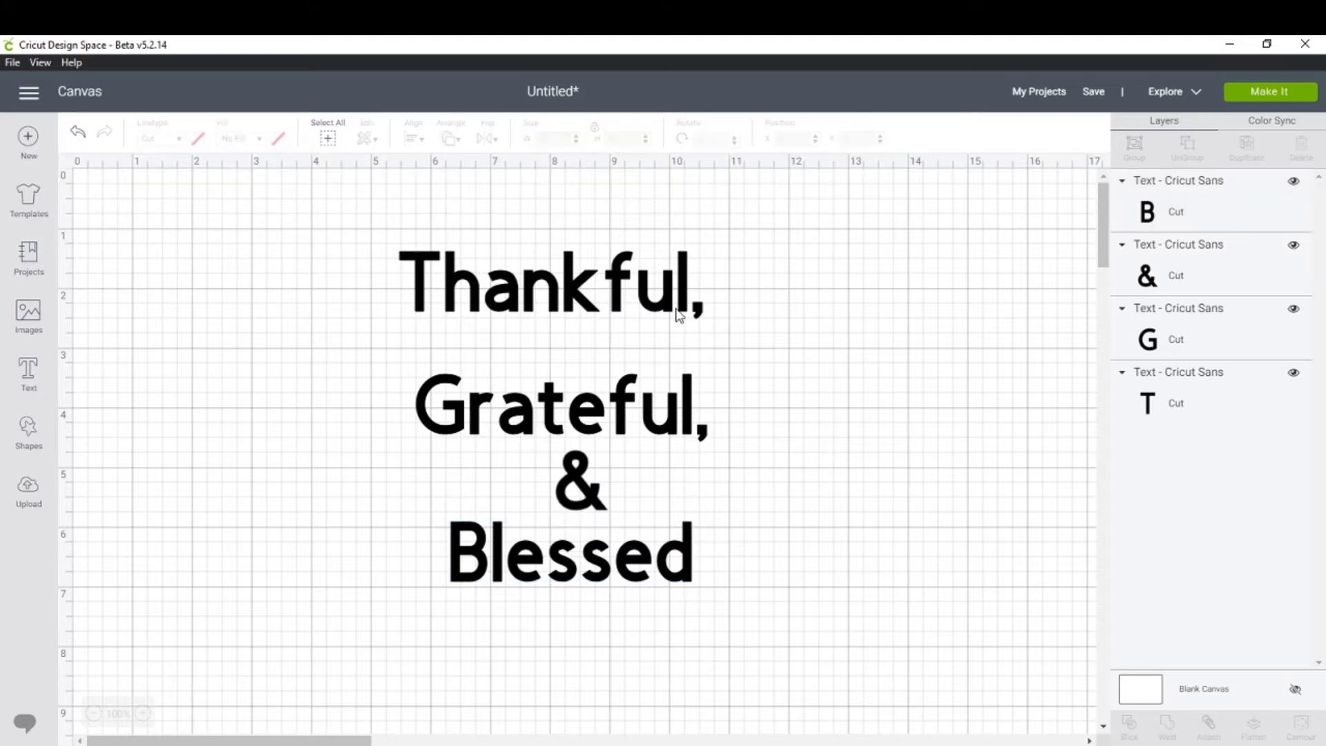
drag(667, 307, 676, 329)
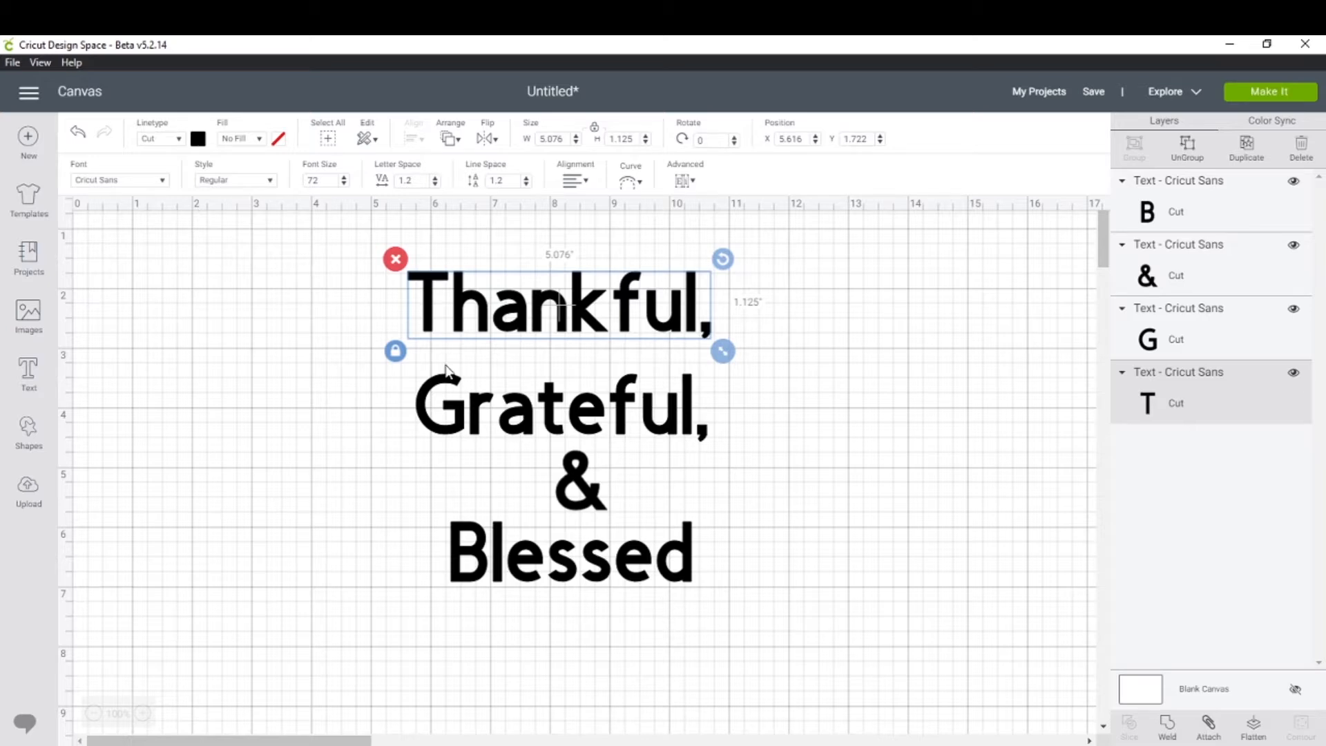
Browse the system fonts available for the "Thankful," text
click(147, 183)
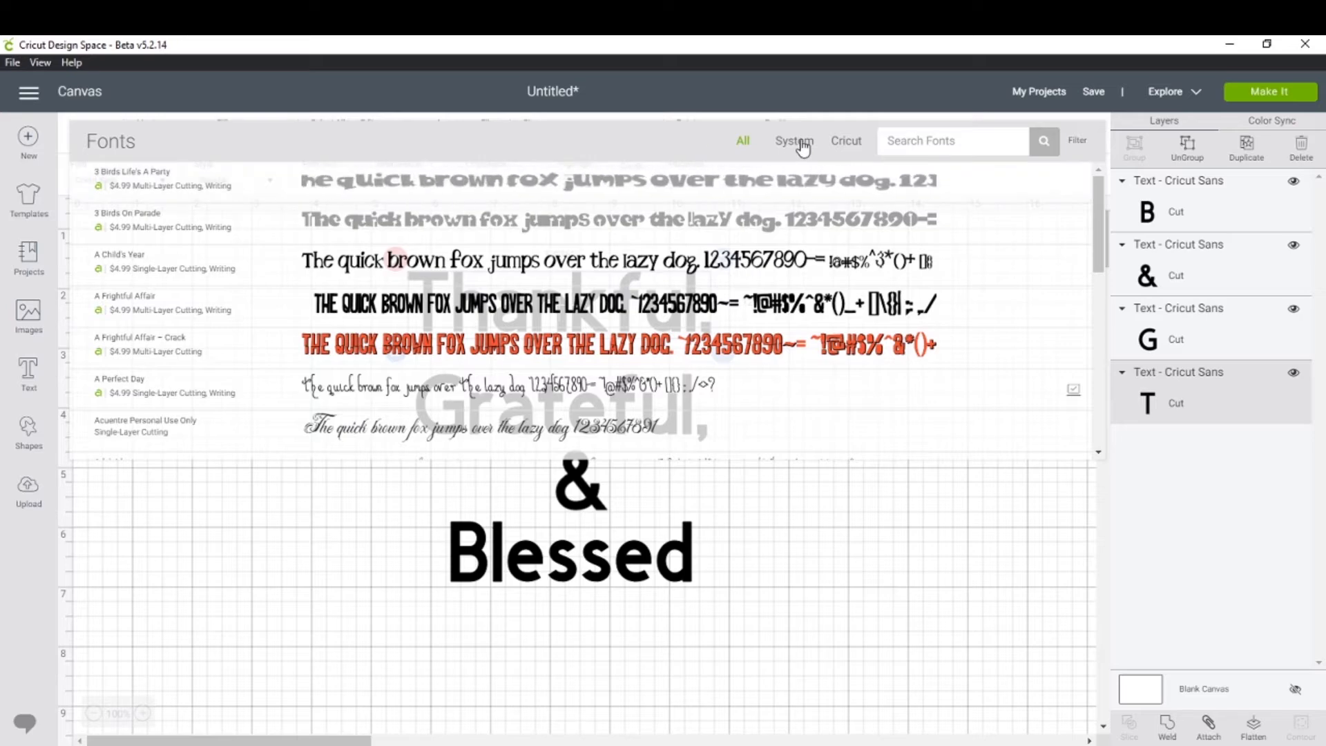
click(795, 141)
scroll(718, 322, down, 1)
scroll(718, 323, down, 5)
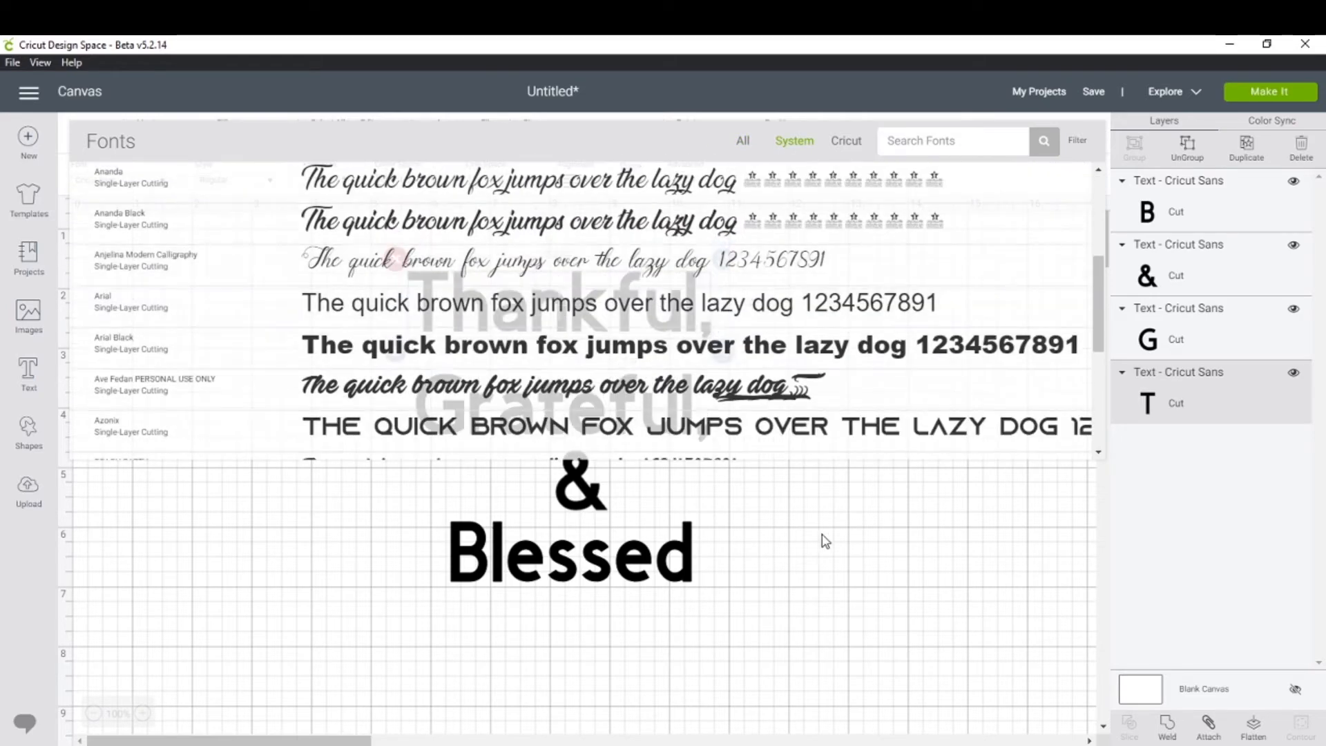
click(827, 546)
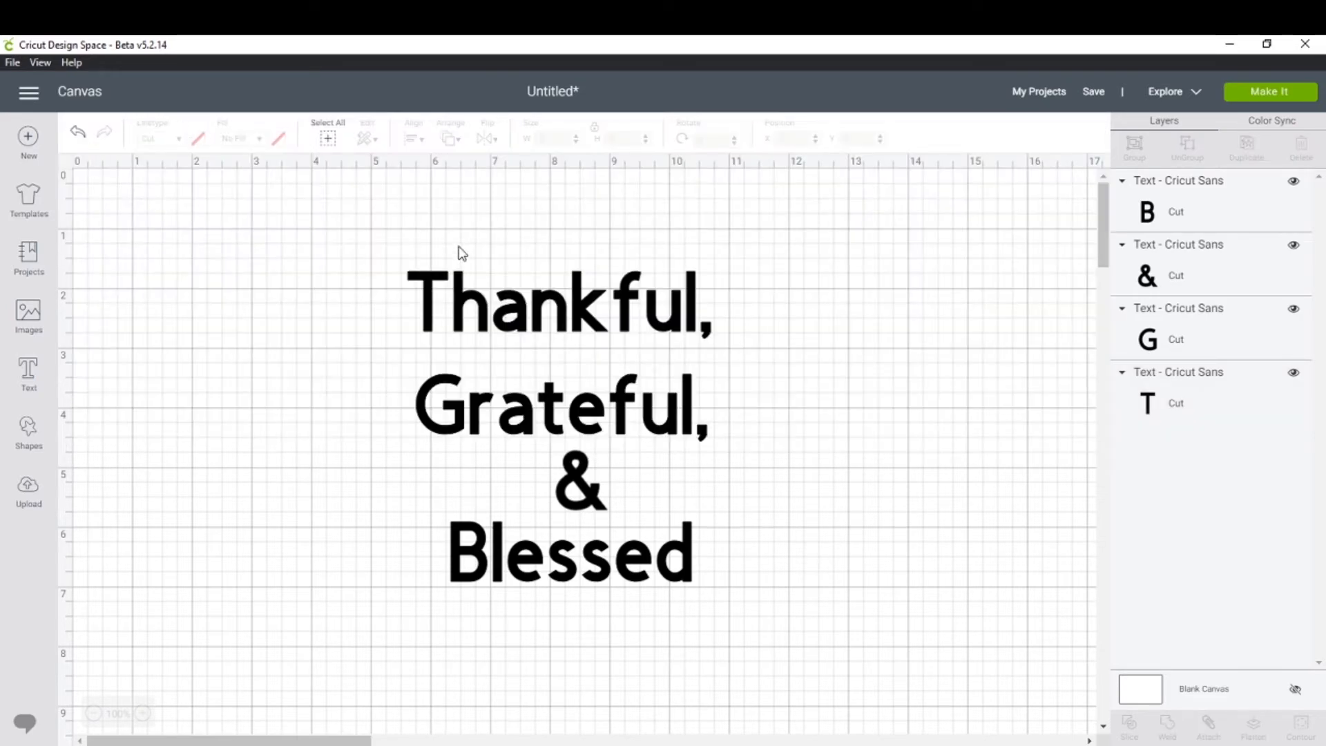
Change the font of the "Thankful," text to the system font Better Phoenix Sample
click(512, 324)
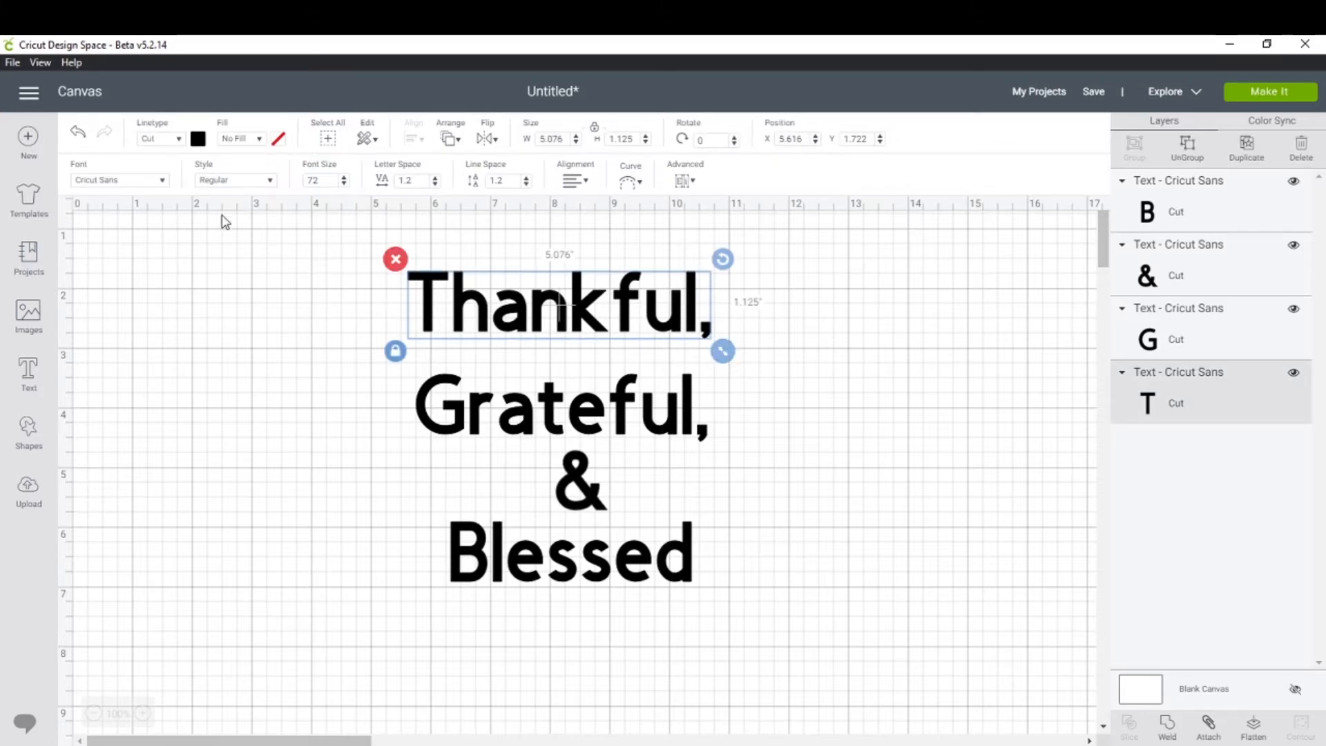
click(104, 181)
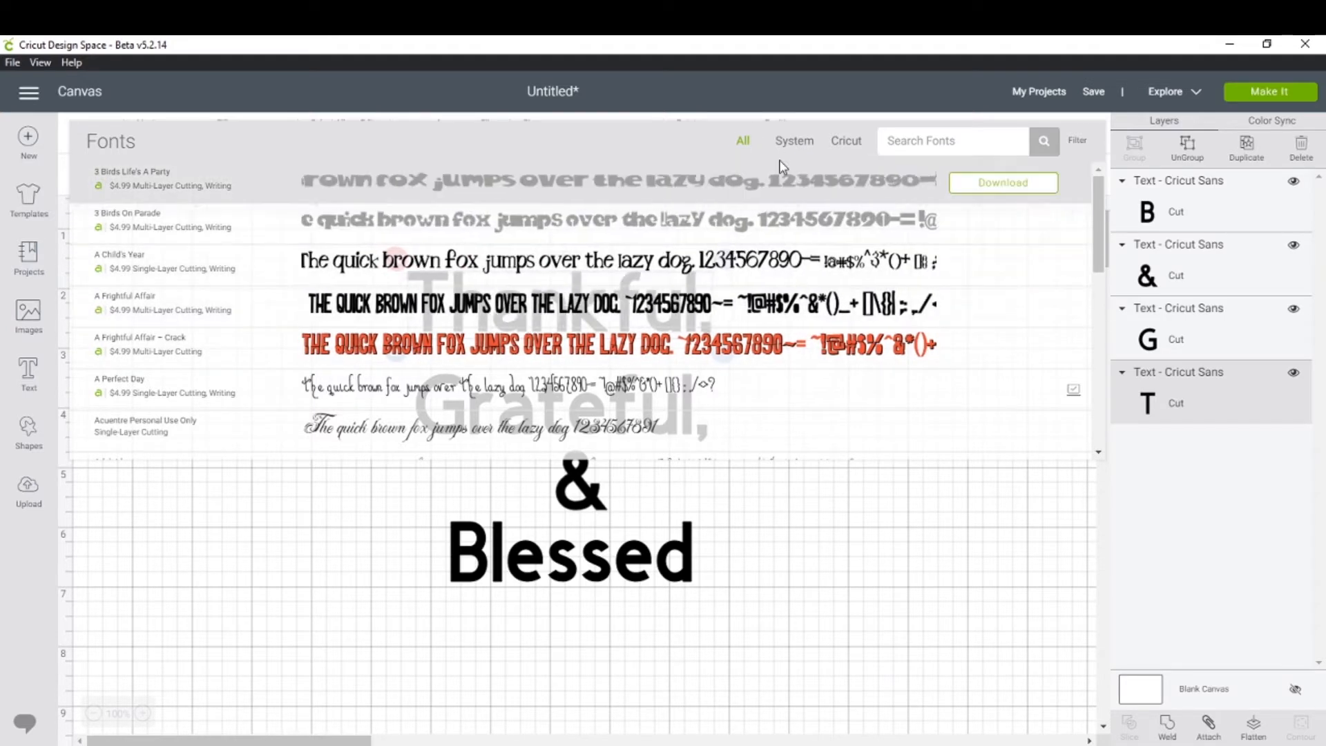
click(795, 142)
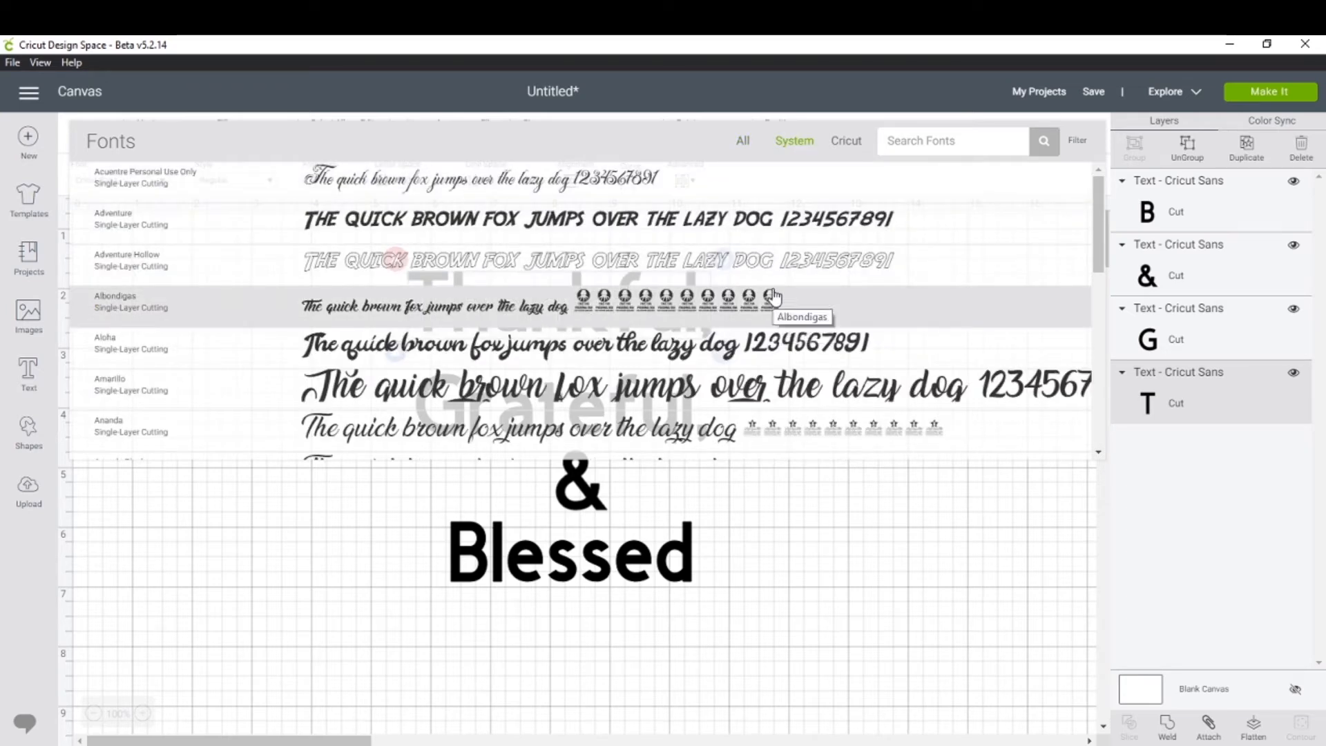
scroll(774, 297, down, 10)
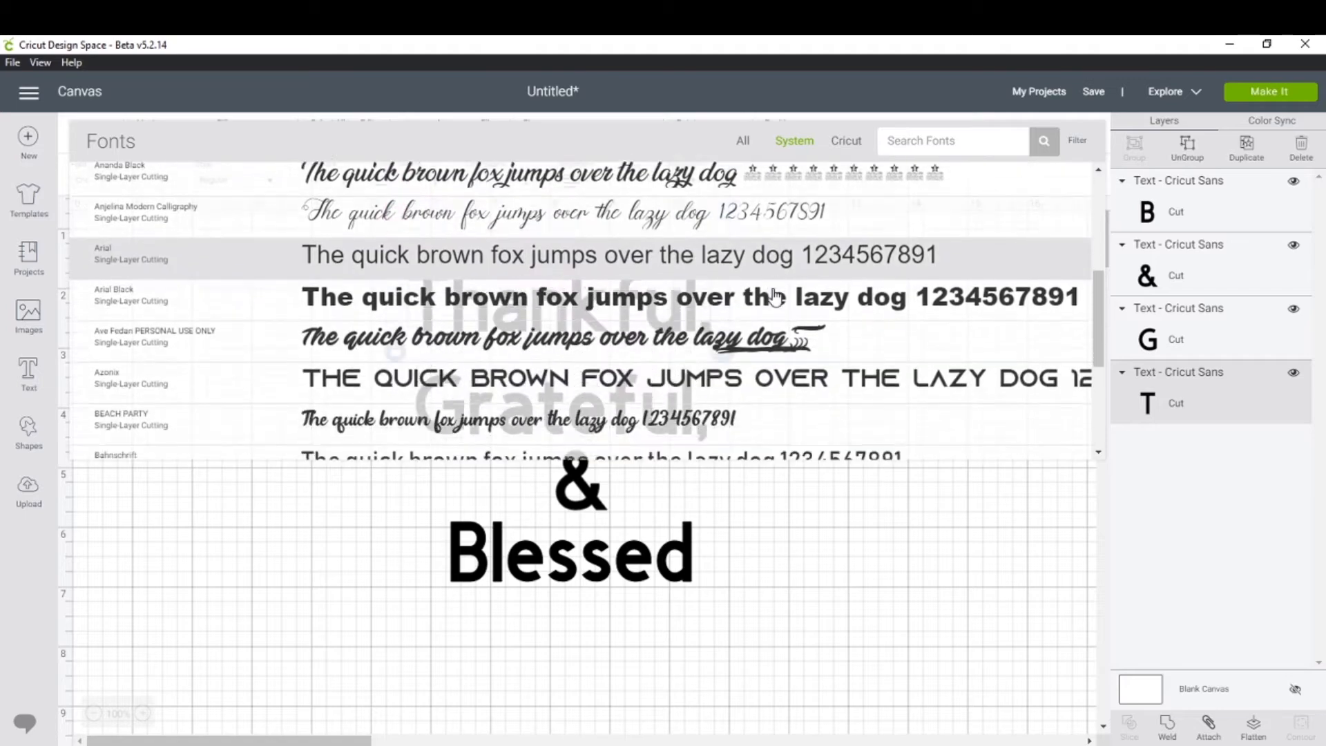
scroll(773, 297, down, 4)
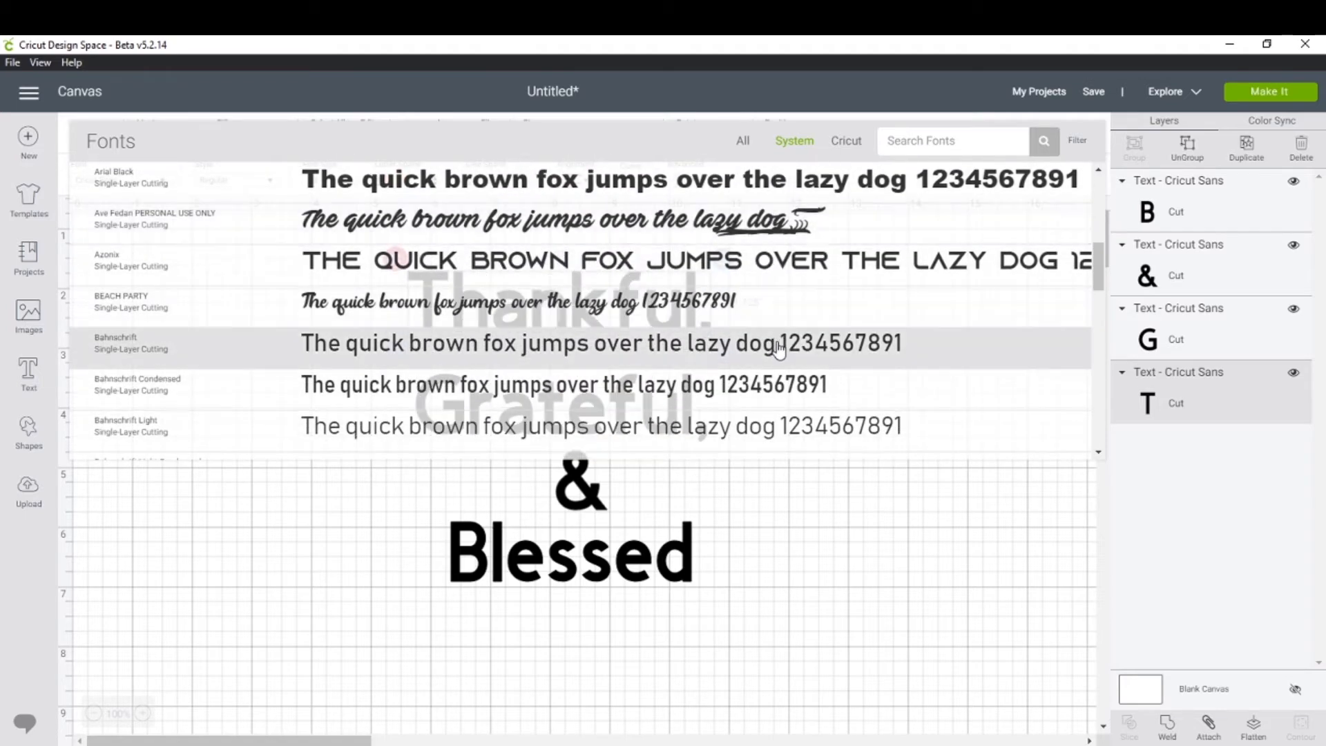
scroll(779, 348, down, 10)
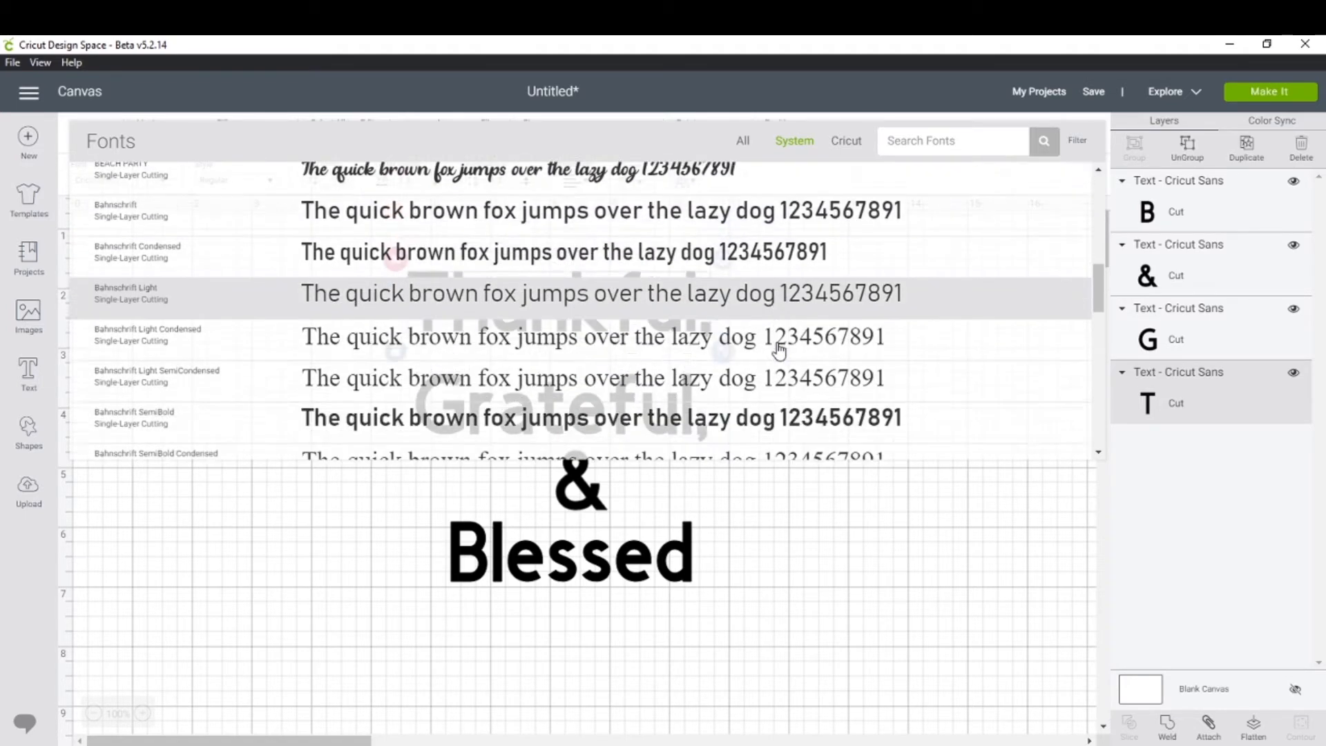
scroll(779, 349, up, 1)
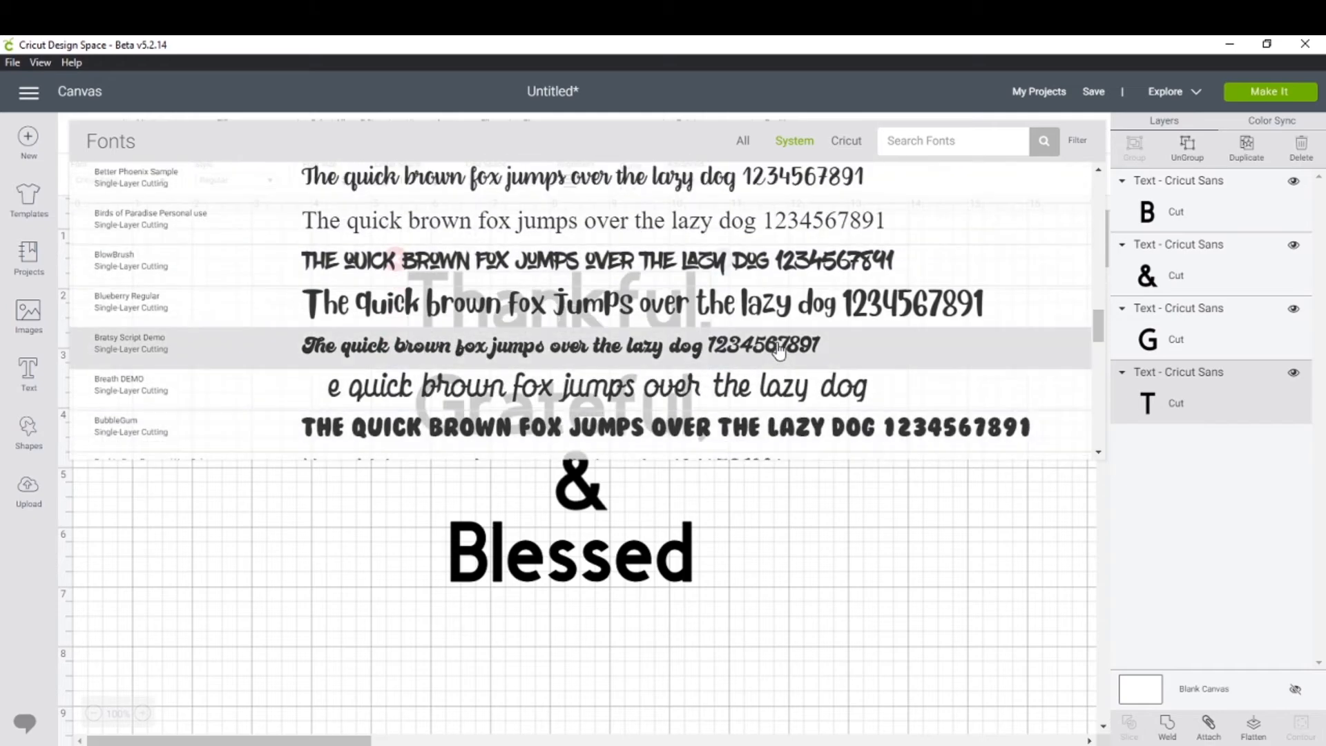
click(683, 181)
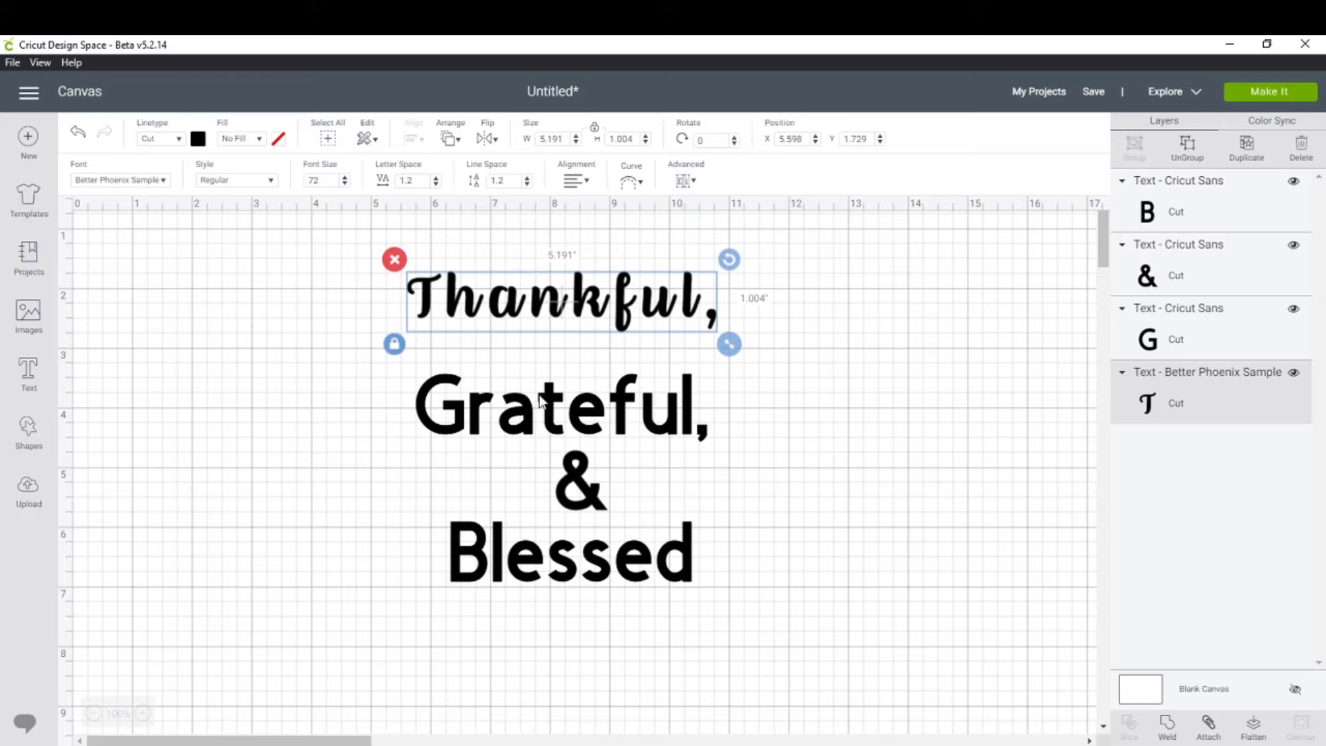
Search the system fonts for "better" and apply Better Phoenix Sample to the "Grateful," text
click(558, 419)
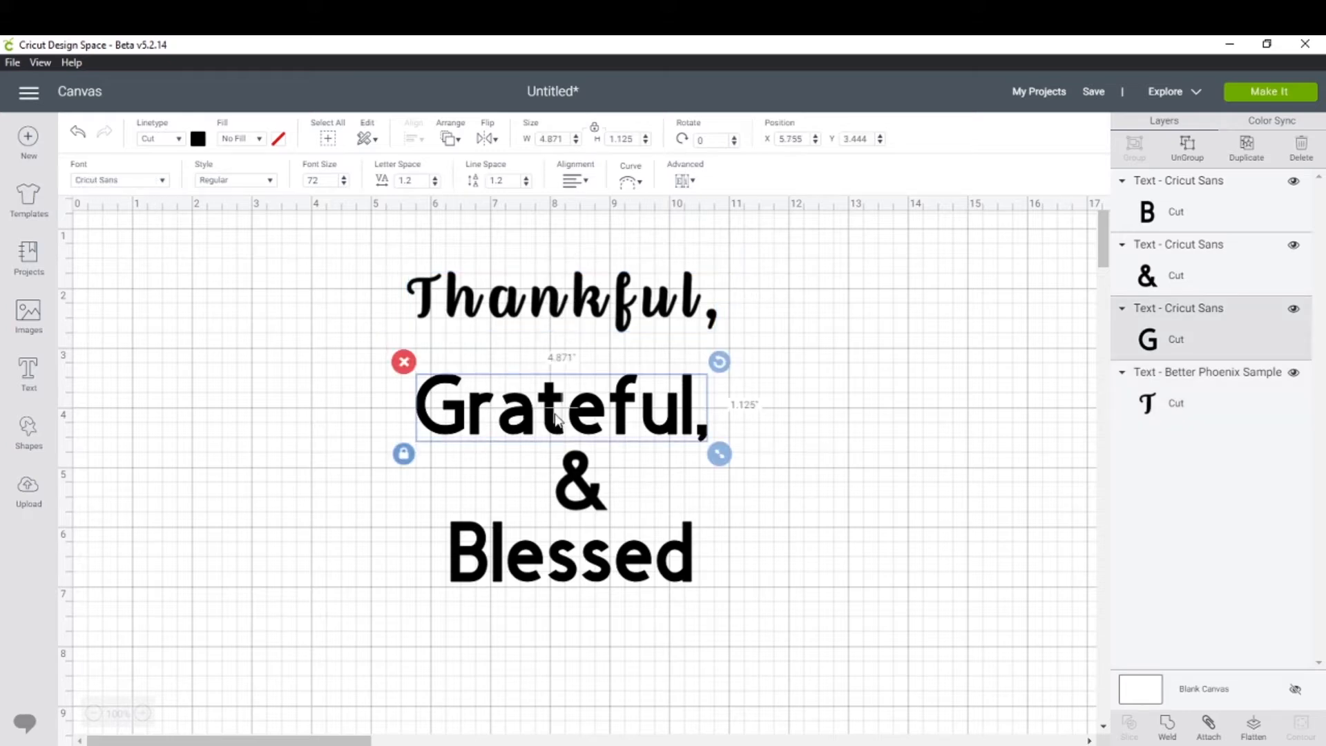
click(117, 181)
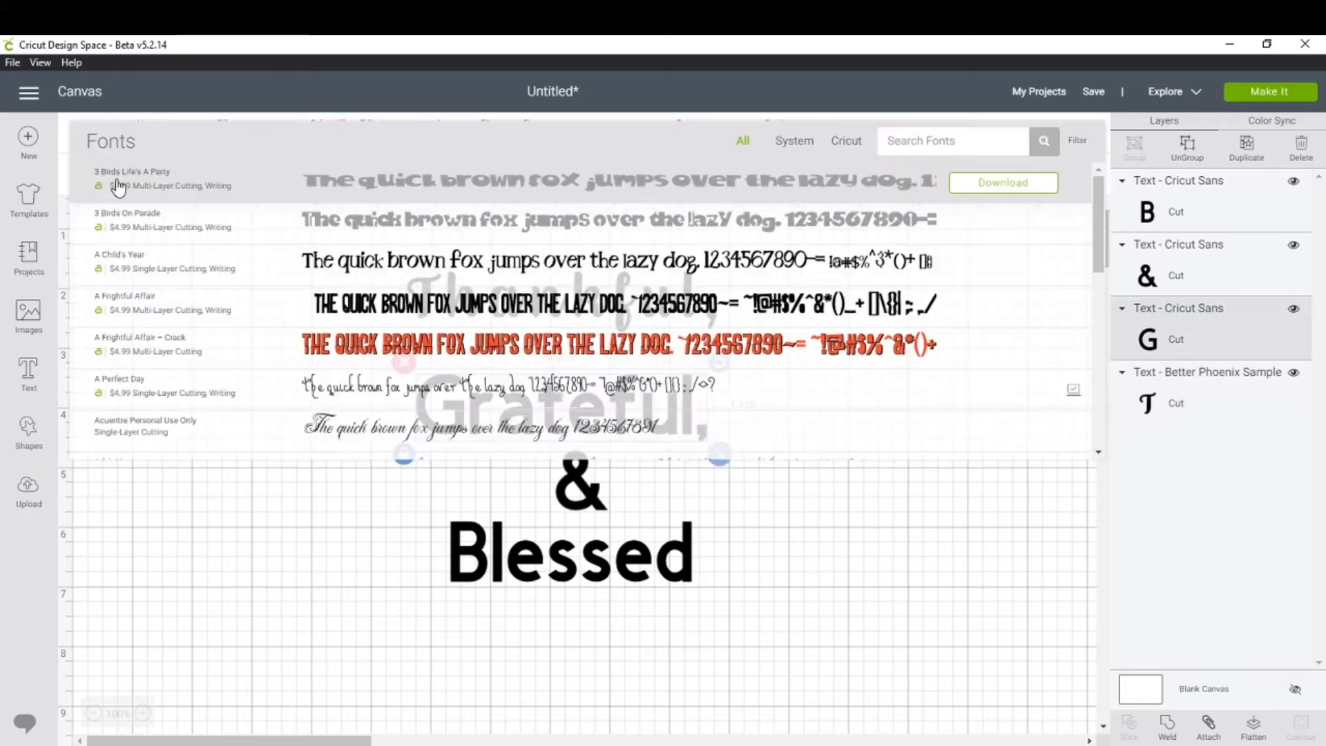
click(794, 142)
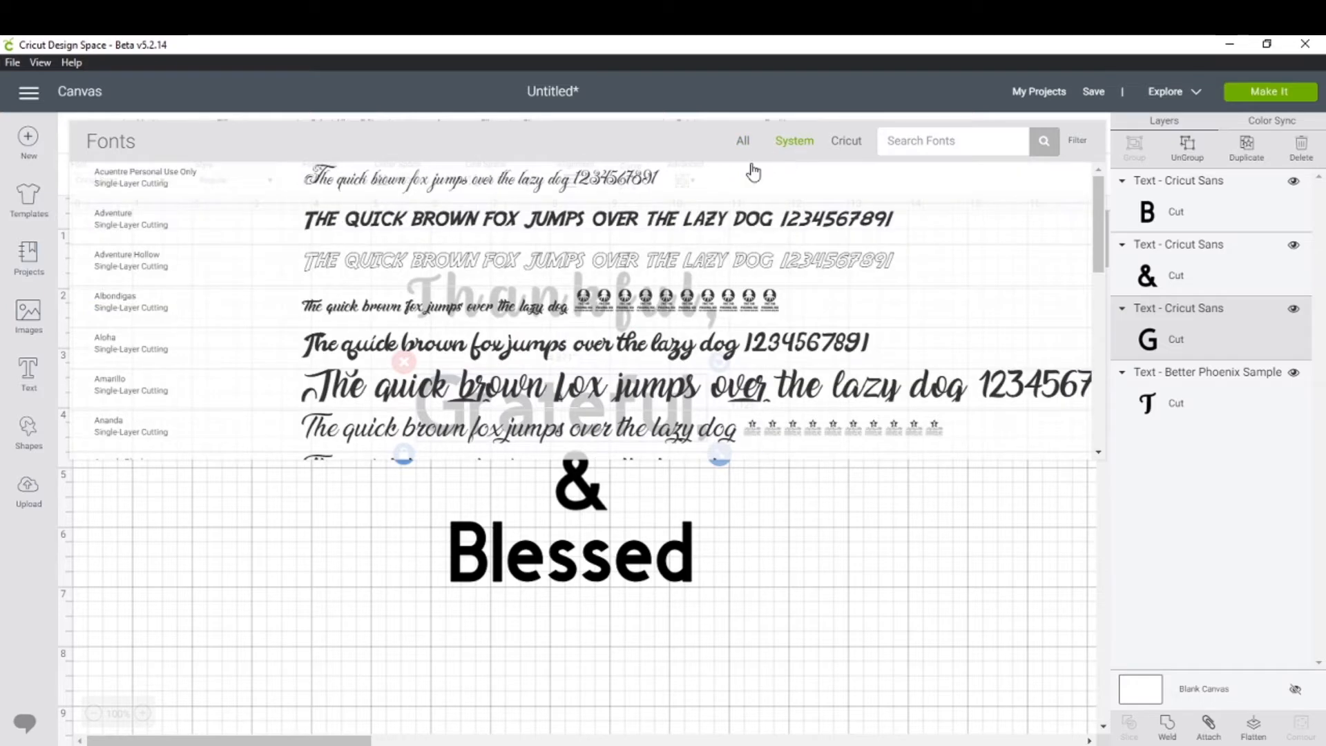
click(947, 142)
text(better)
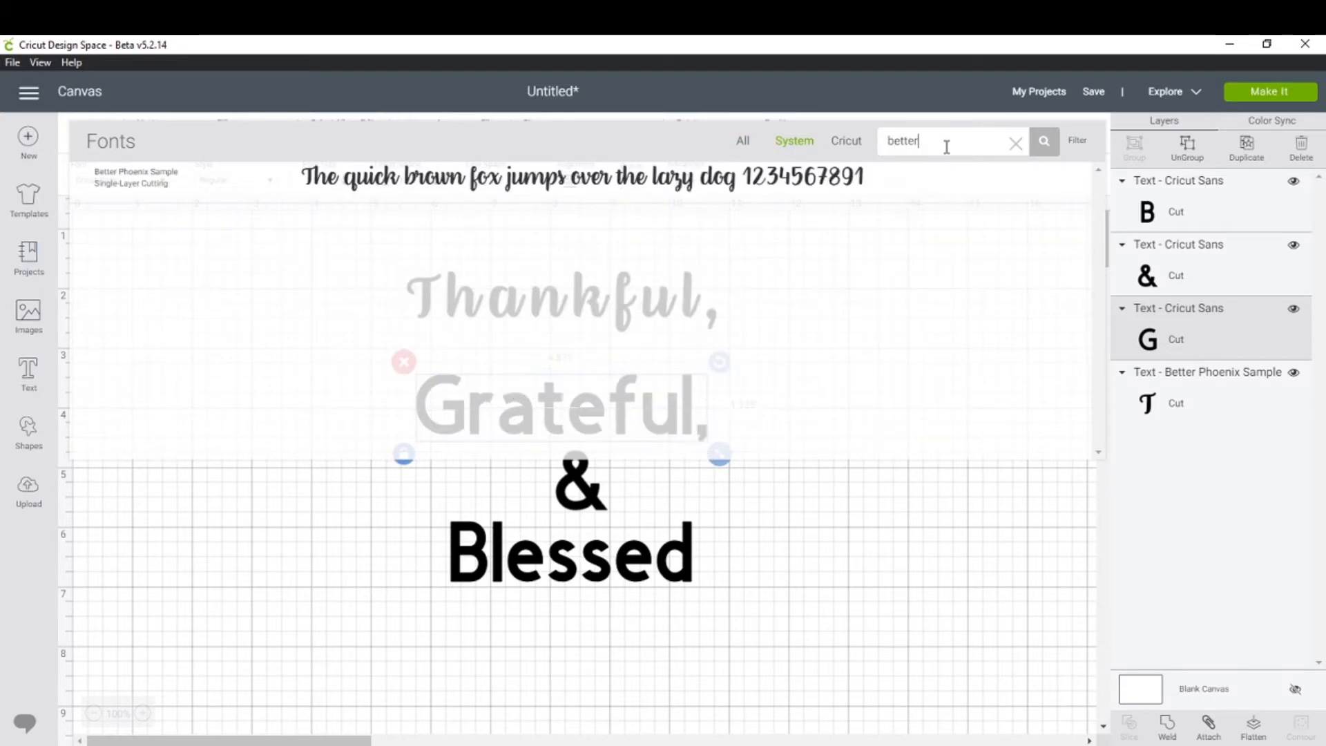
click(870, 192)
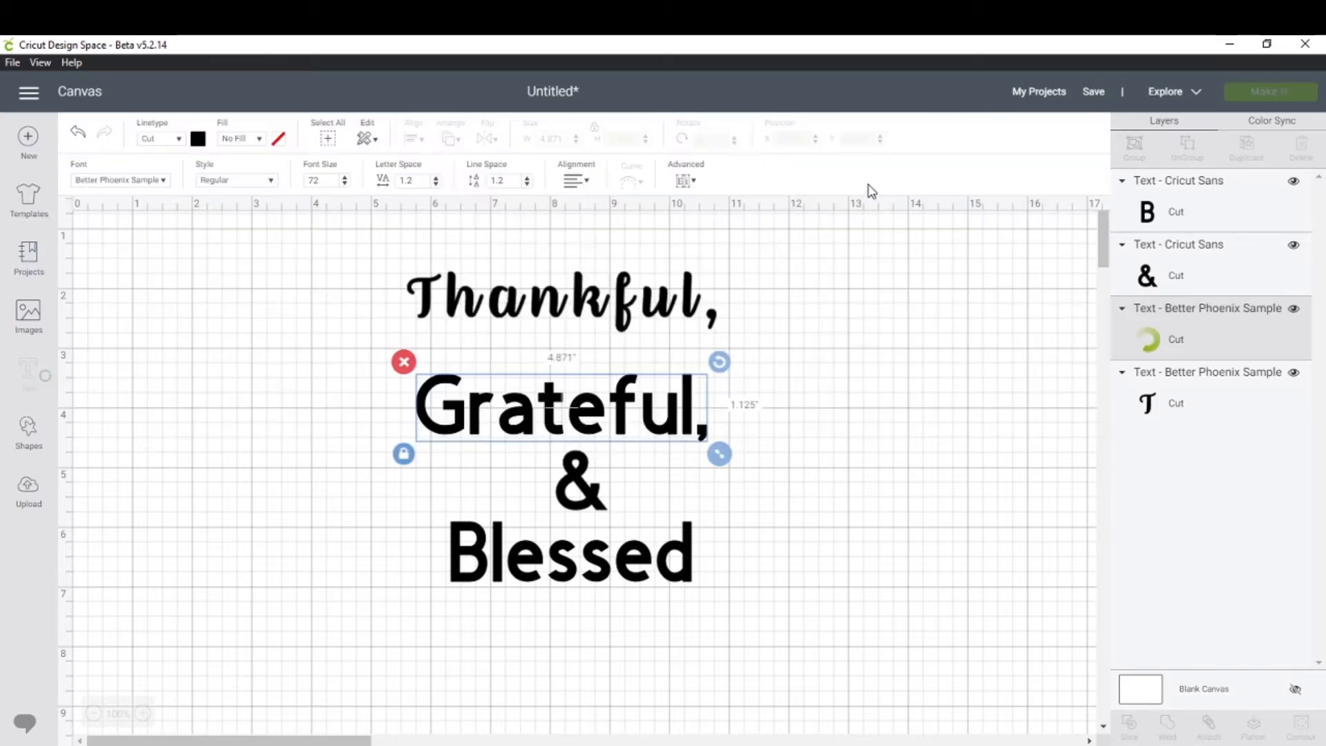
Apply the Better Phoenix Sample font to the ampersand between "Grateful," and "Blessed"
click(584, 489)
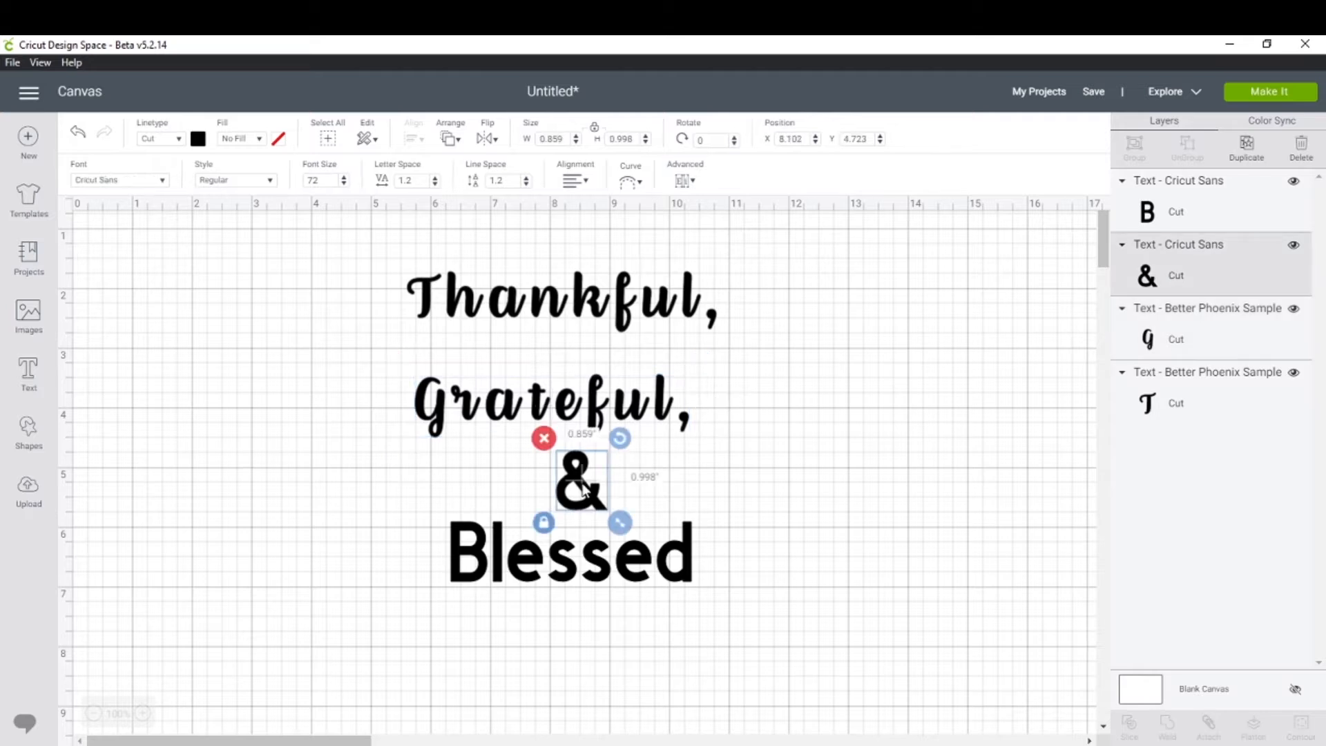
click(107, 186)
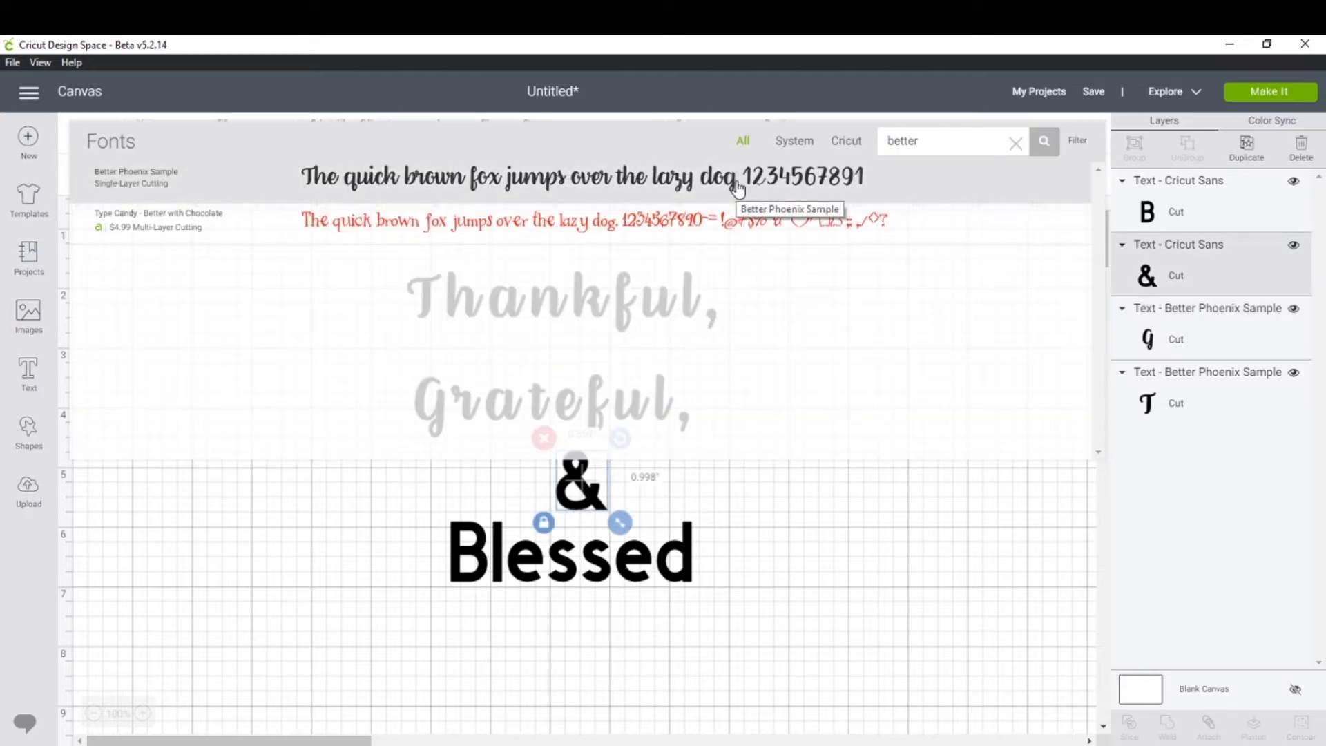
click(737, 188)
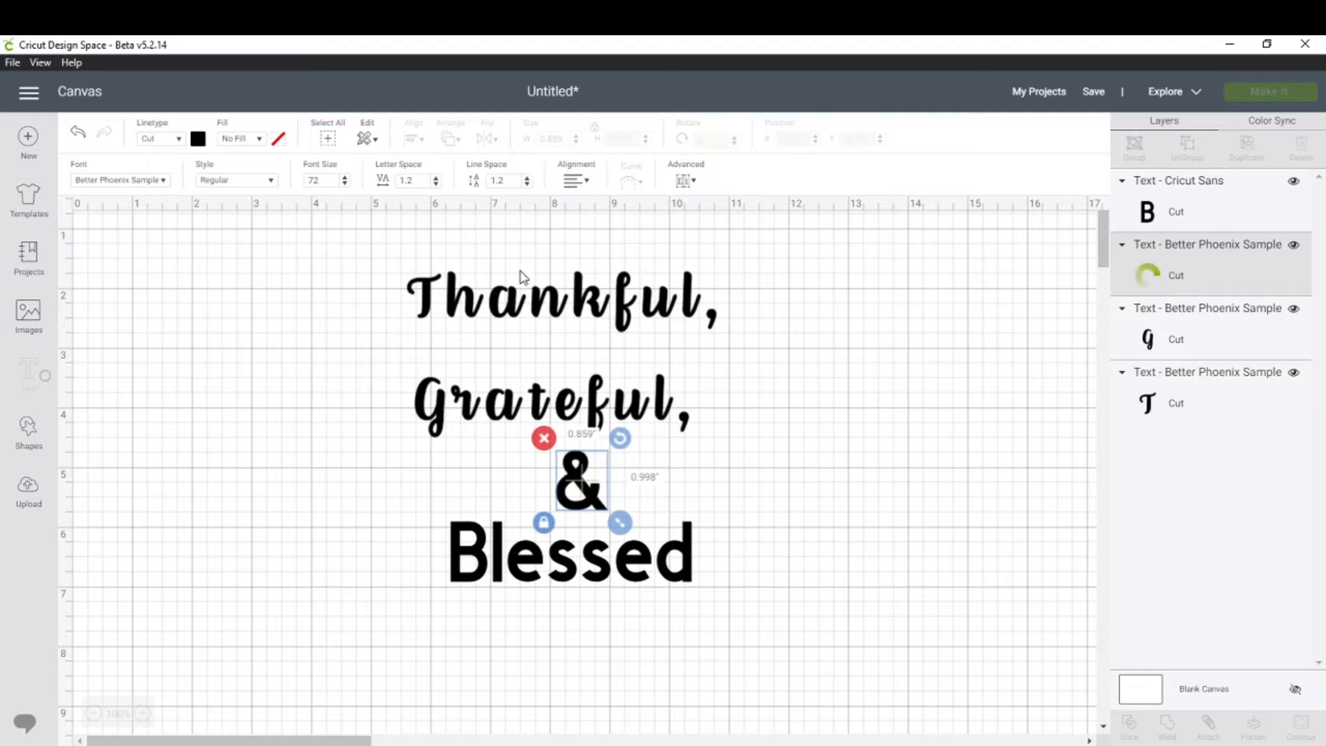
Apply the Better Phoenix Sample font to the "Blessed" text
click(606, 583)
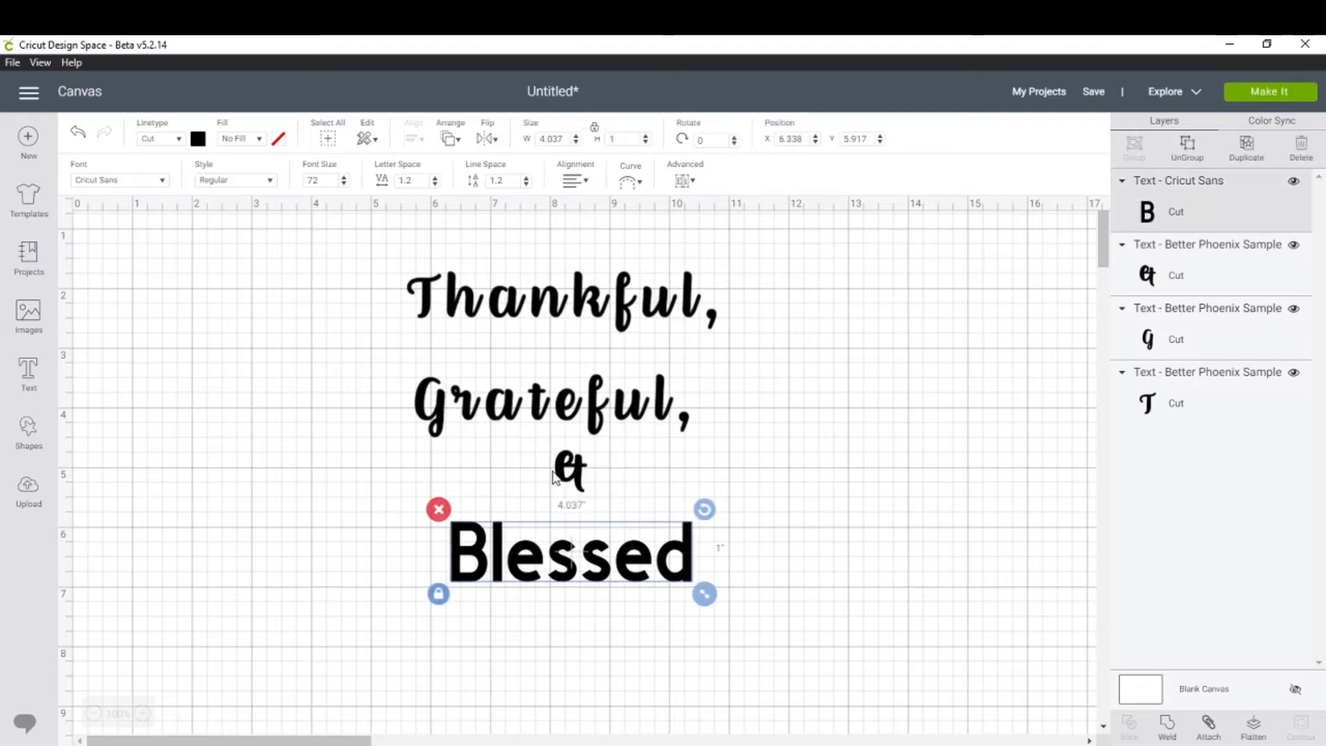
click(147, 186)
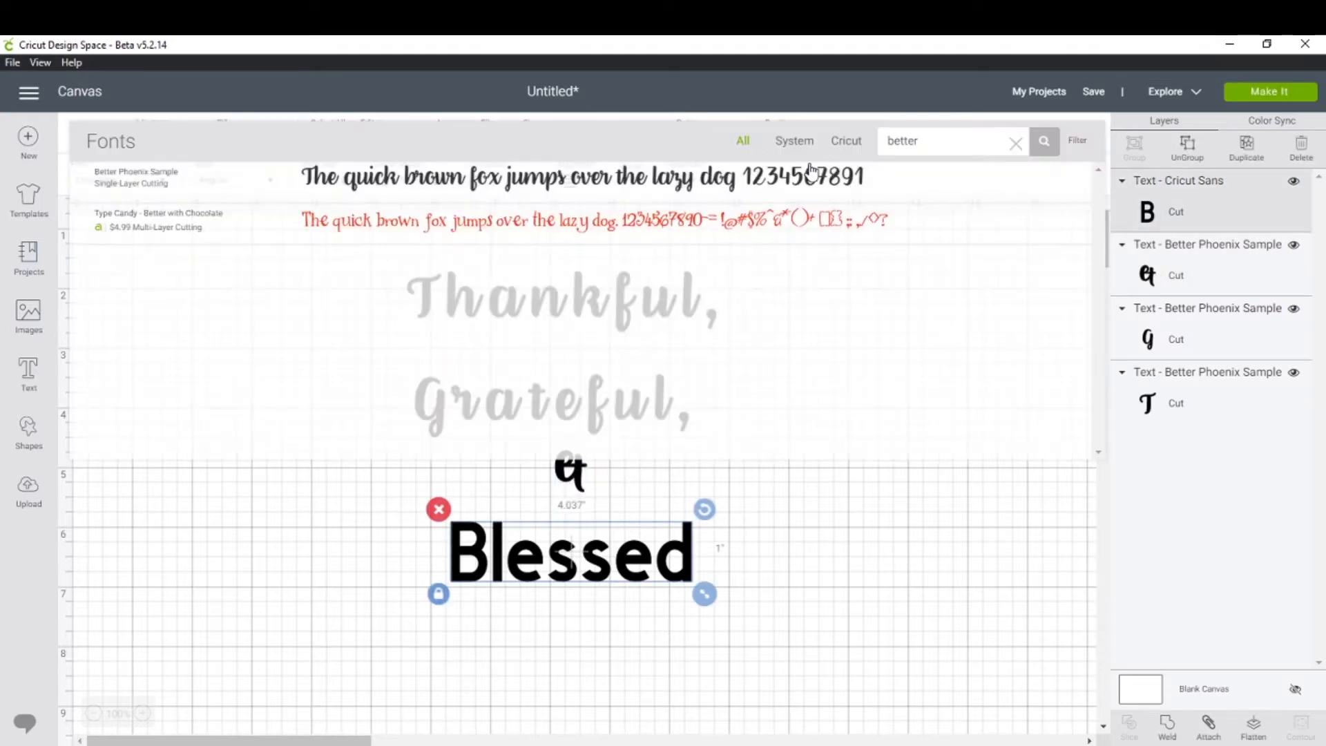
click(804, 183)
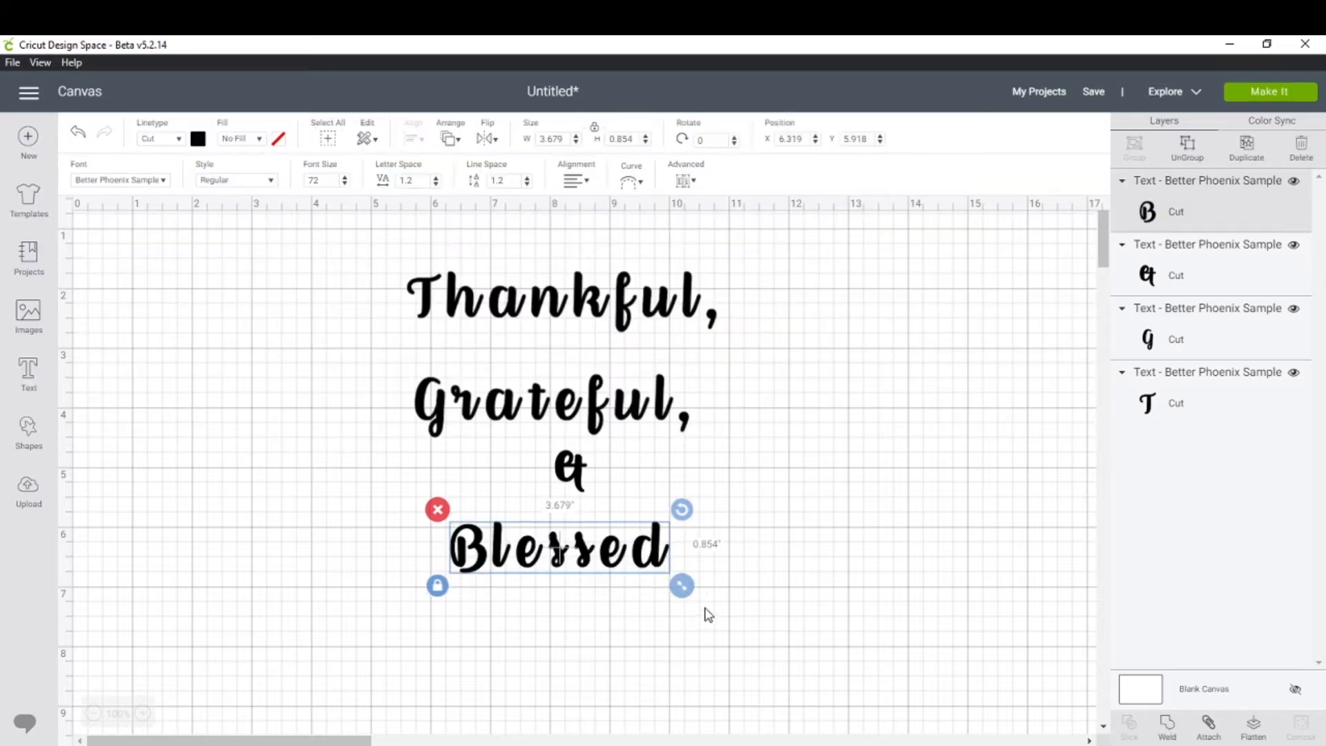
Clear the font search and try the system font BEACH PARTY on the ampersand
click(570, 473)
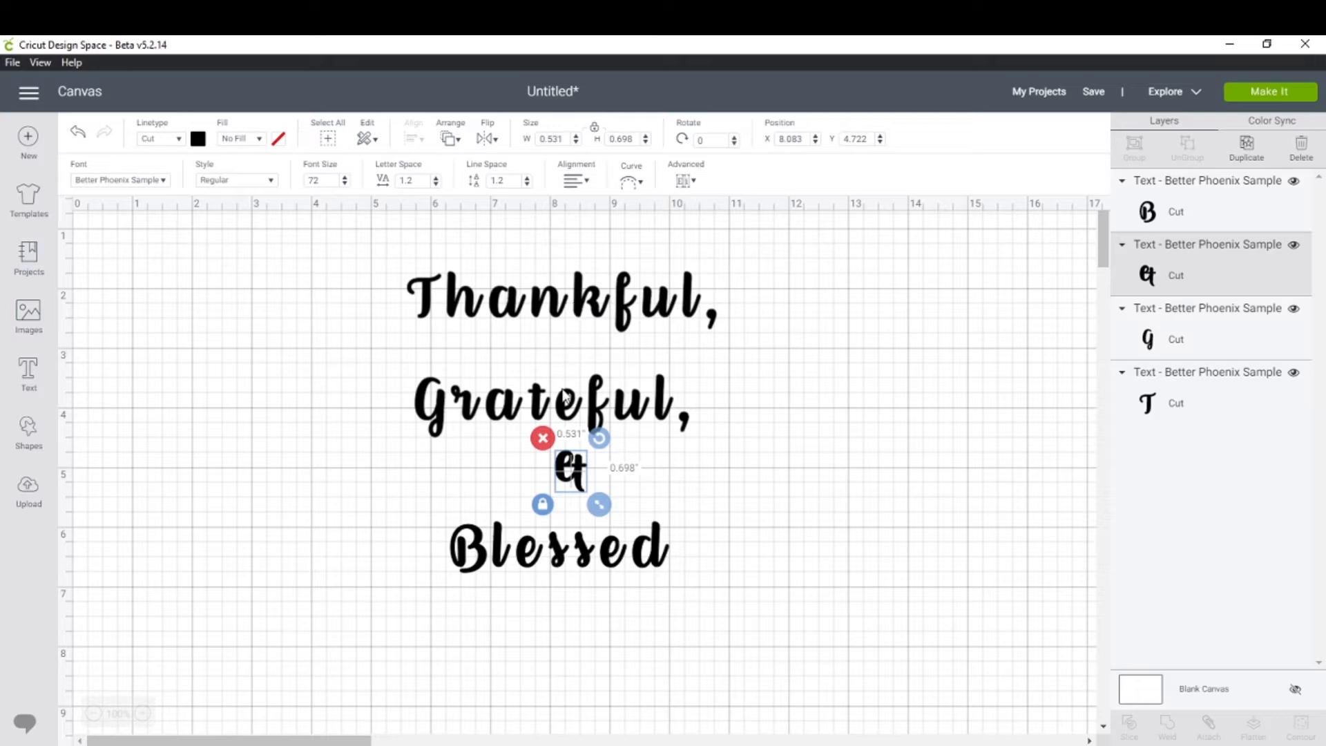
click(147, 179)
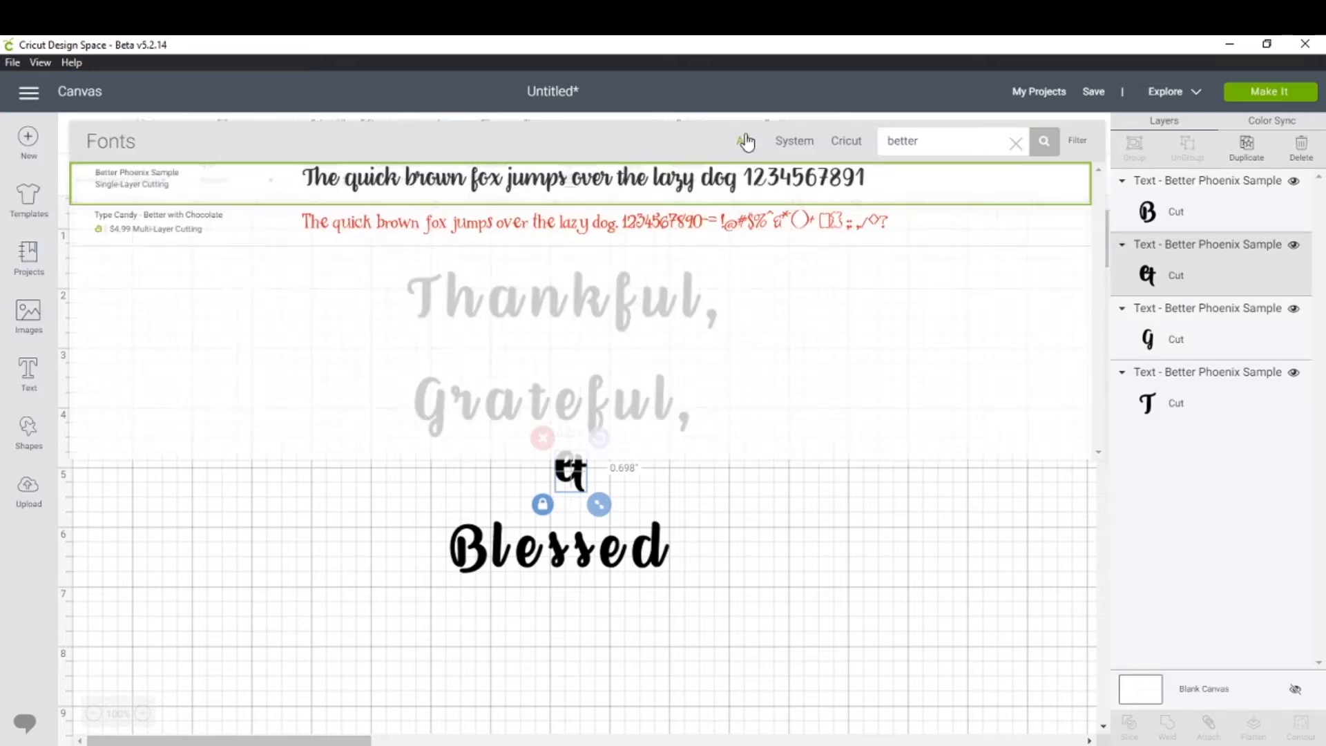
click(793, 140)
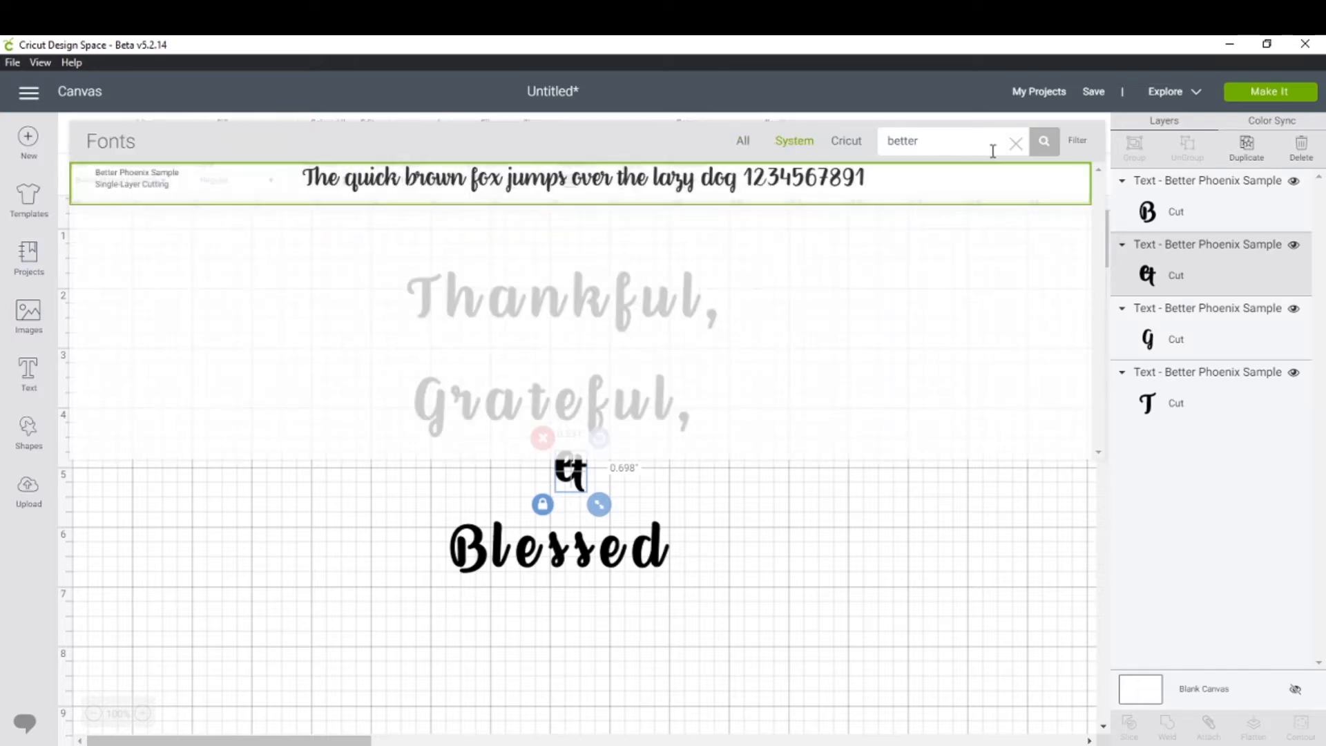
click(1015, 143)
scroll(688, 289, down, 5)
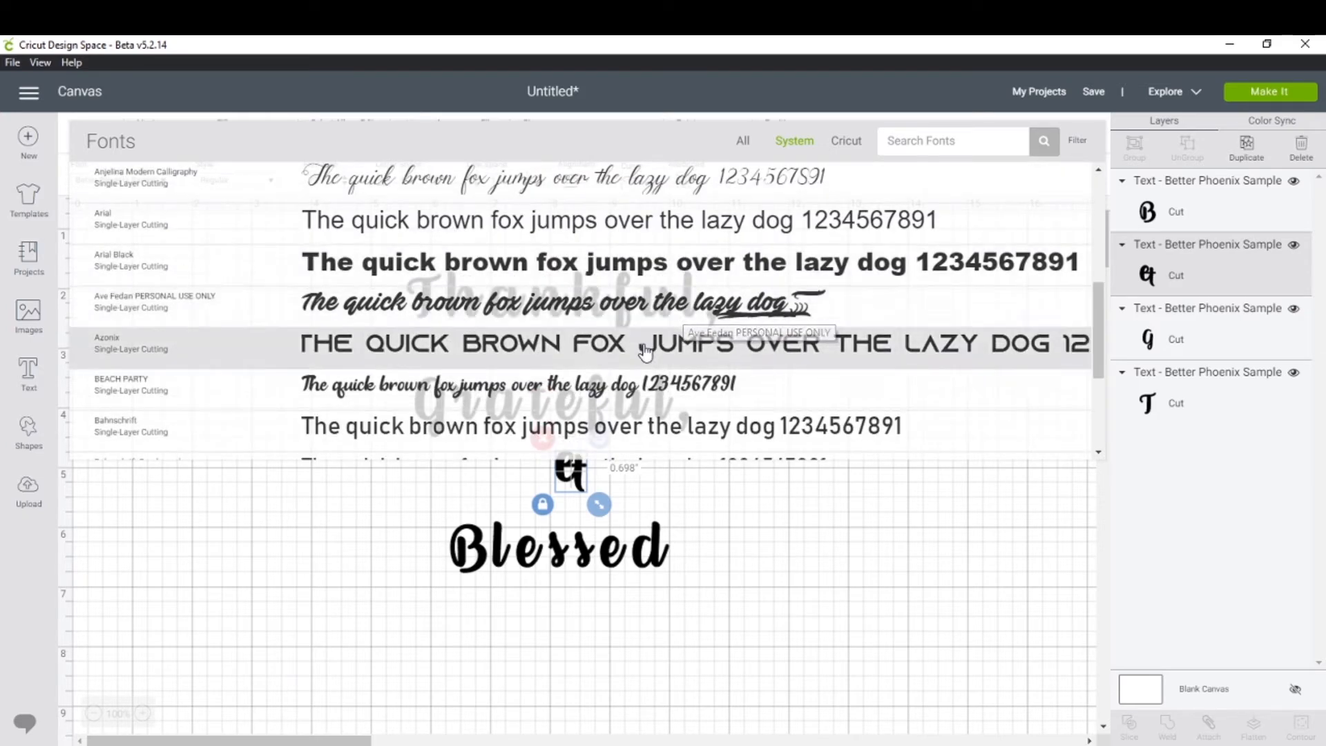
scroll(472, 241, down, 4)
click(472, 242)
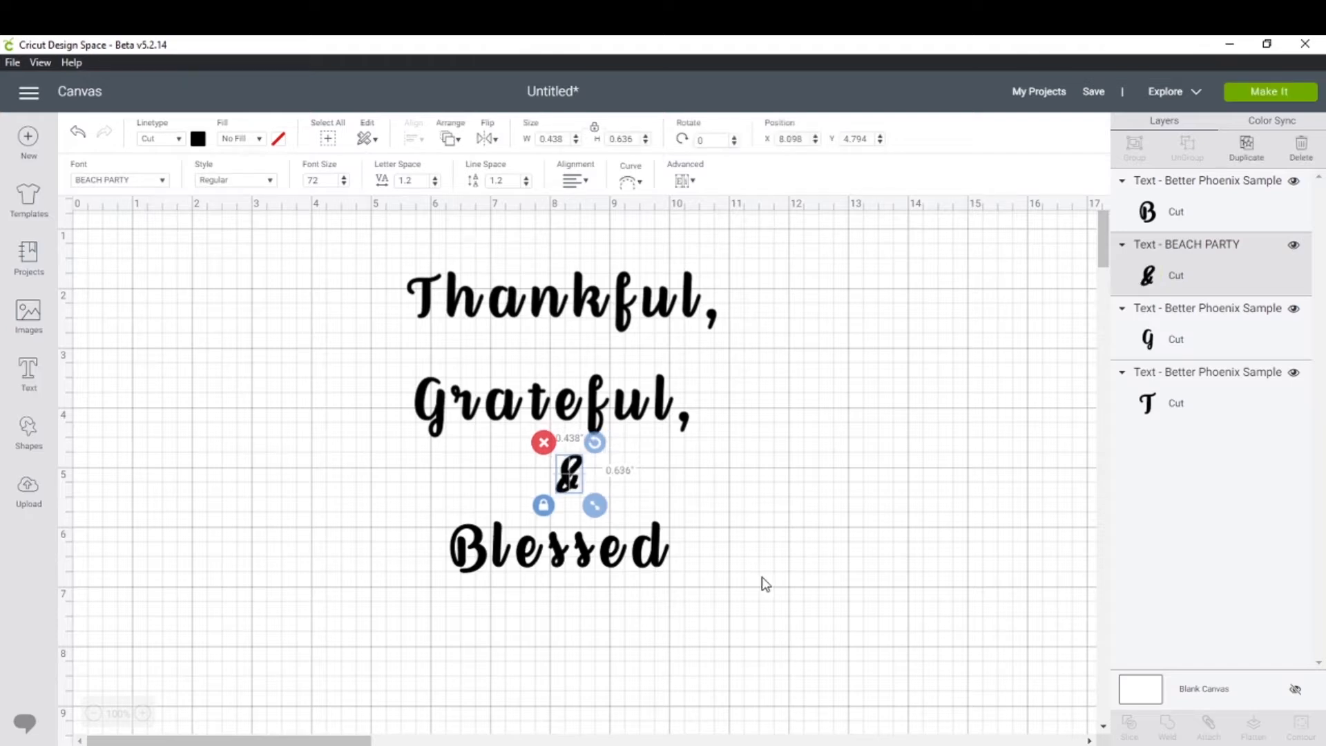
Change the ampersand's font to the system font Garden Grown US B and deselect it
click(152, 181)
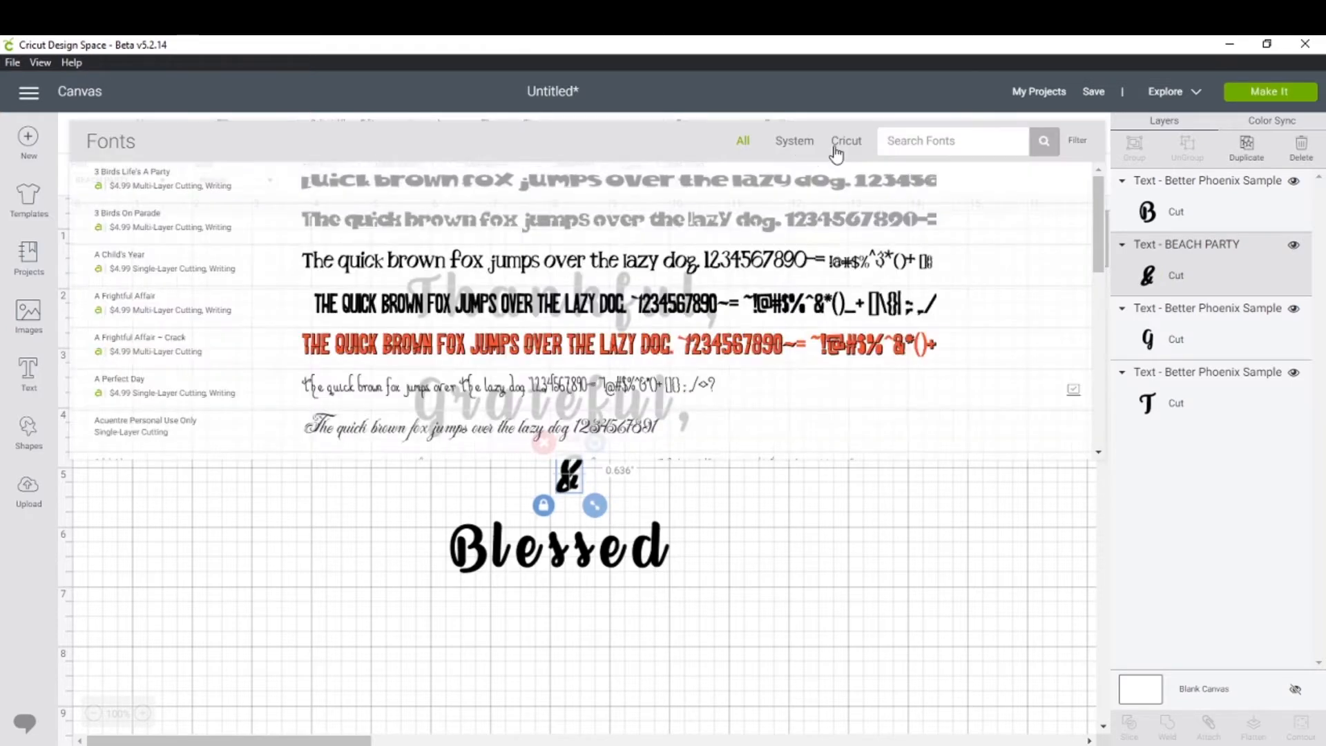
click(794, 142)
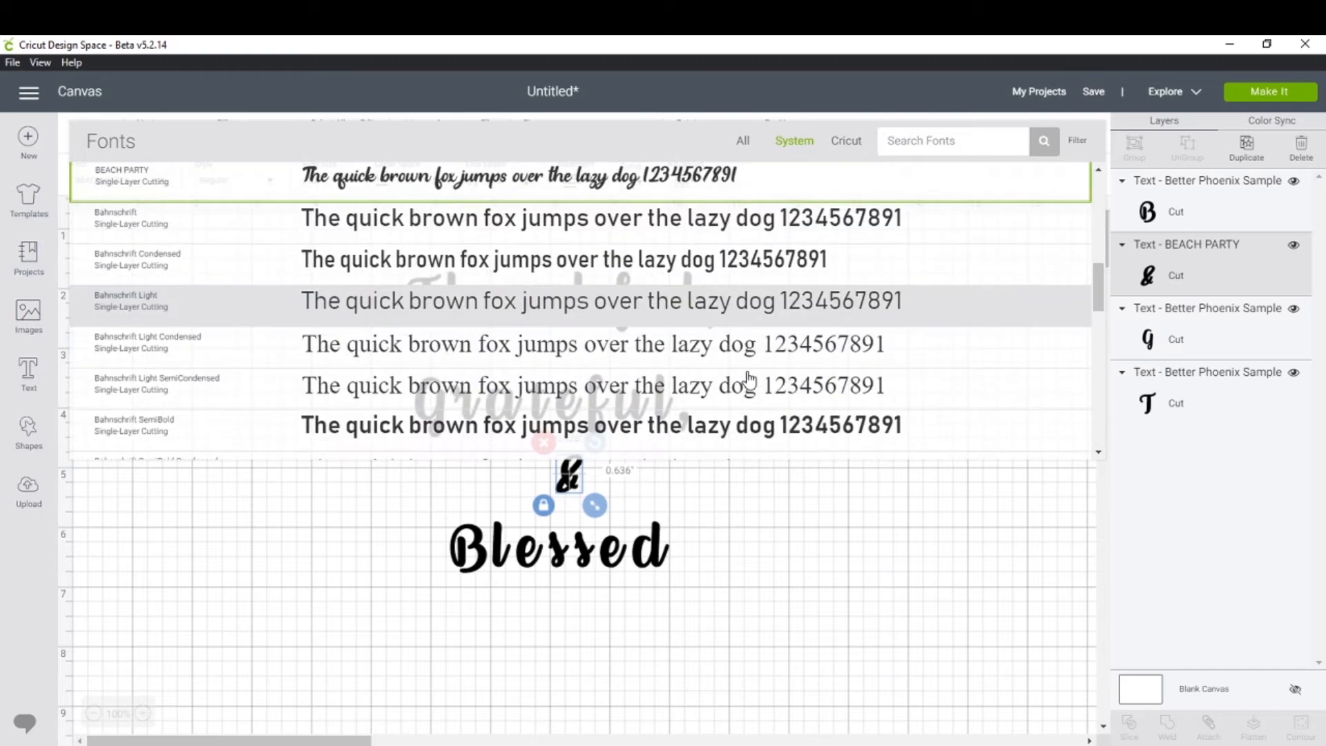
scroll(749, 379, down, 6)
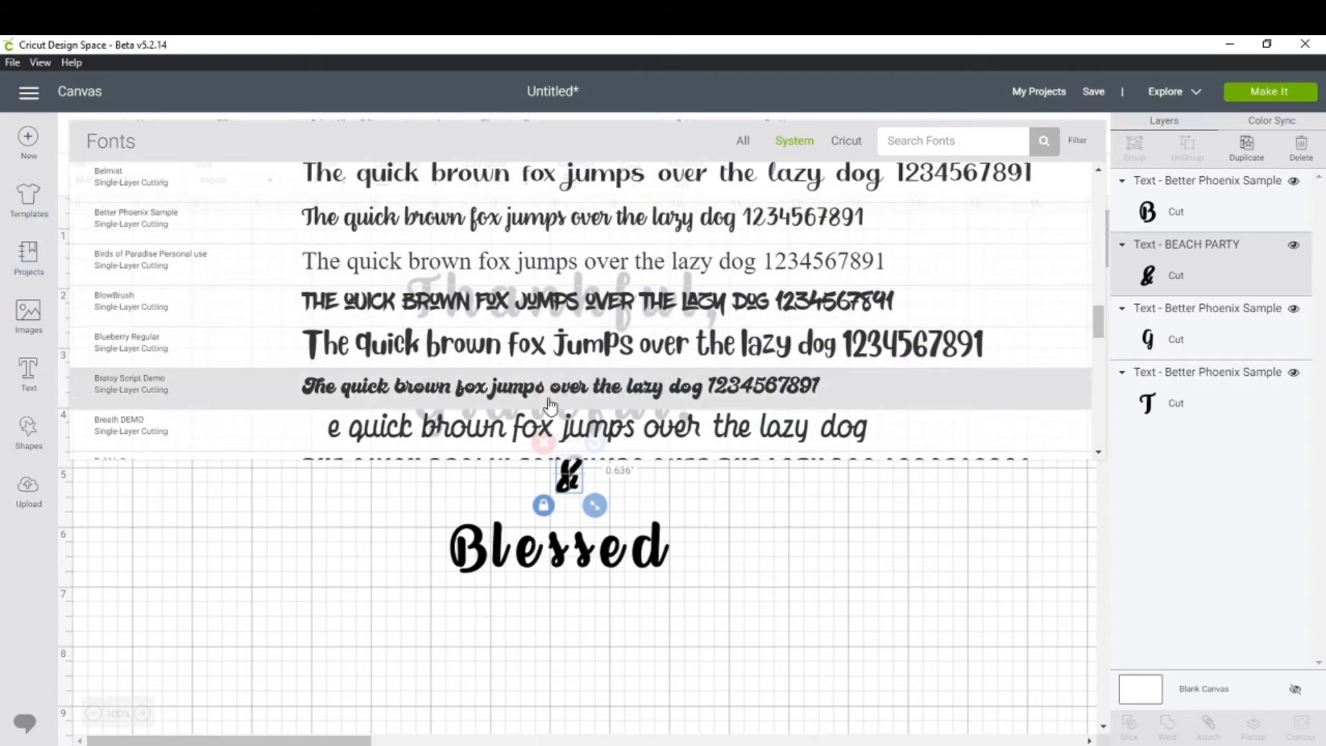
scroll(556, 380, down, 5)
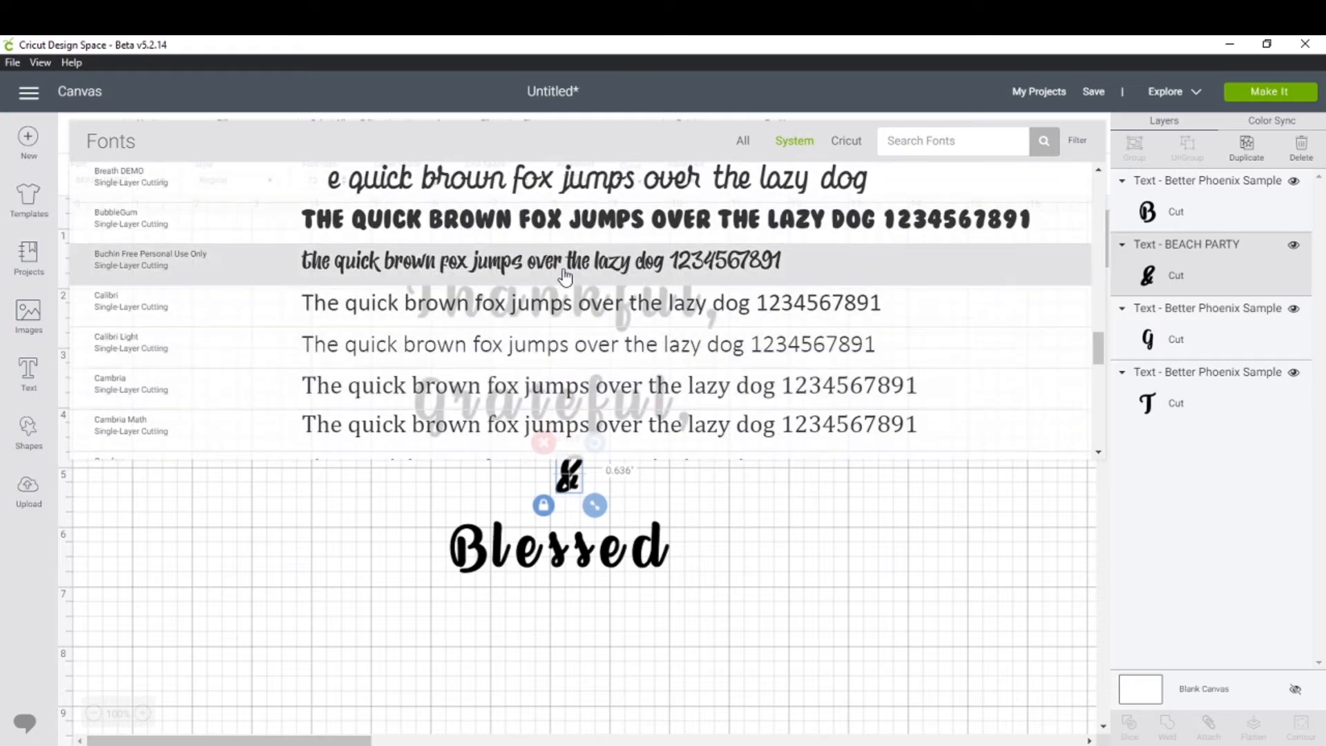
scroll(563, 270, down, 15)
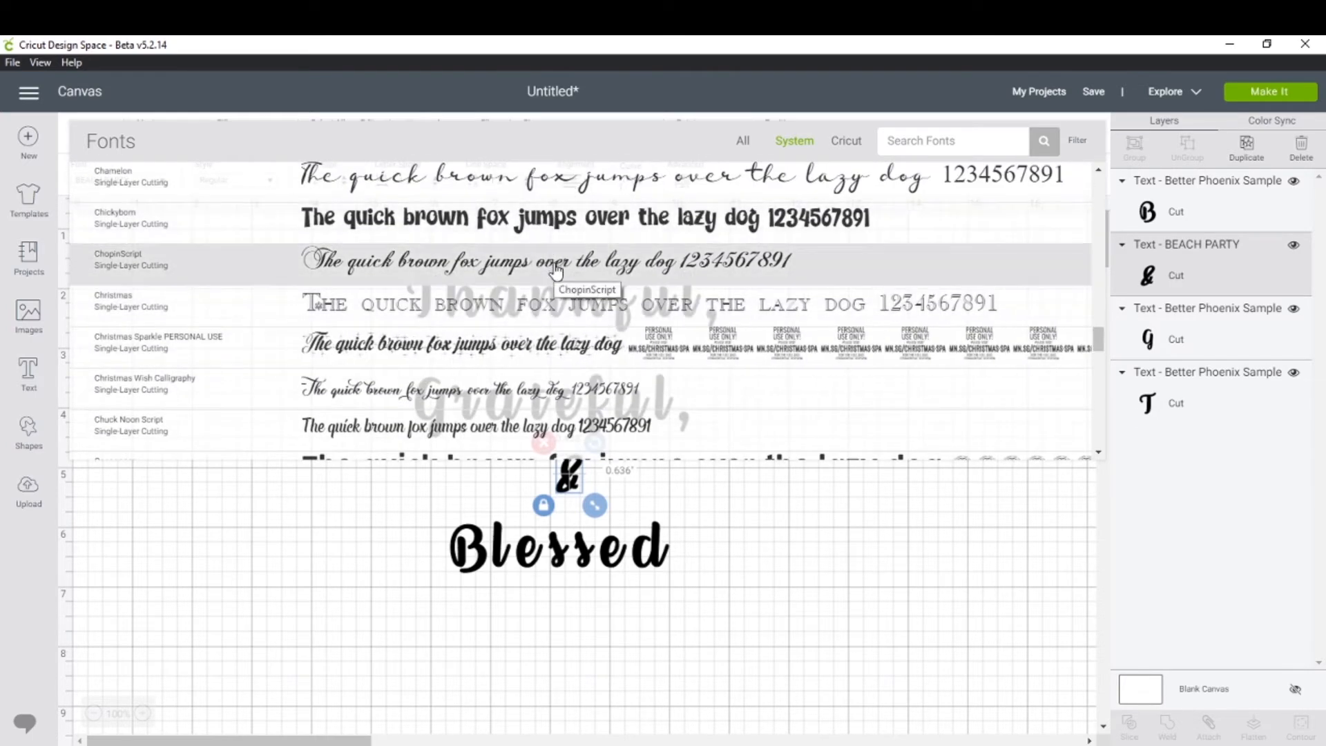
scroll(556, 269, down, 20)
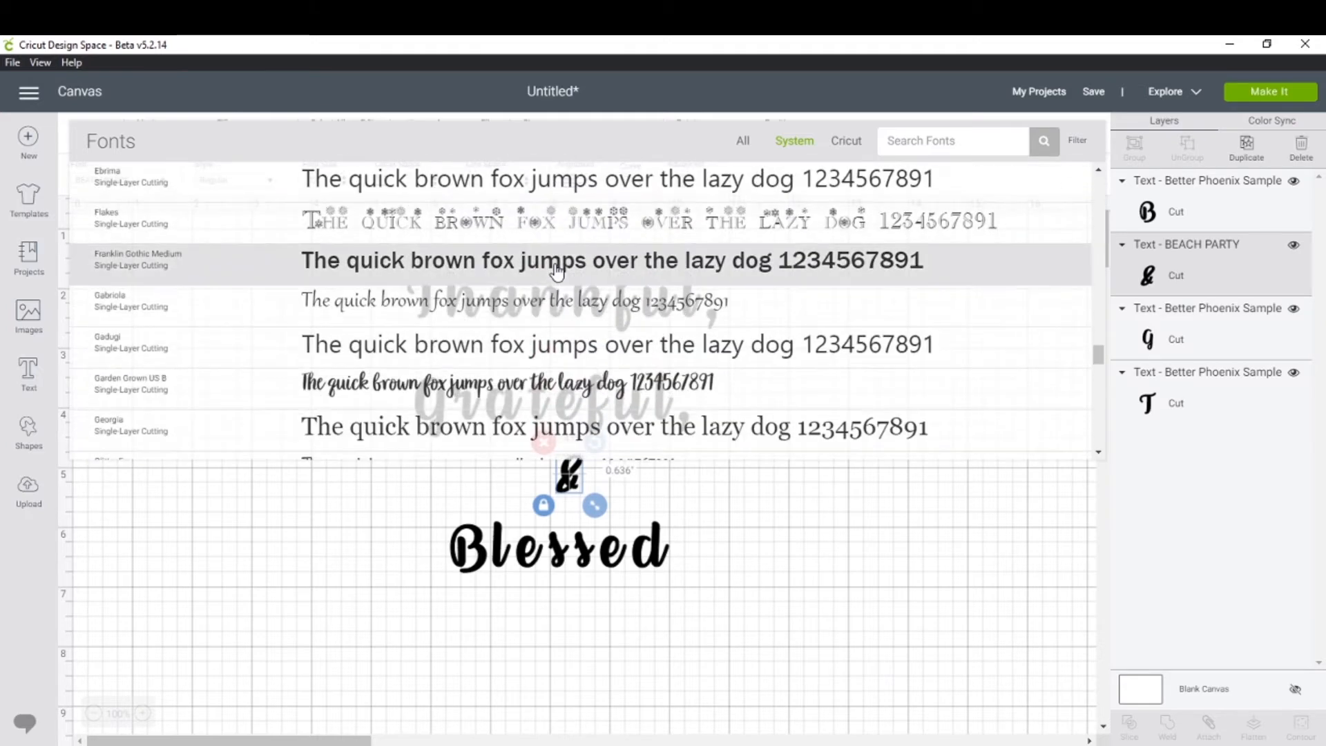
scroll(556, 269, down, 4)
click(544, 230)
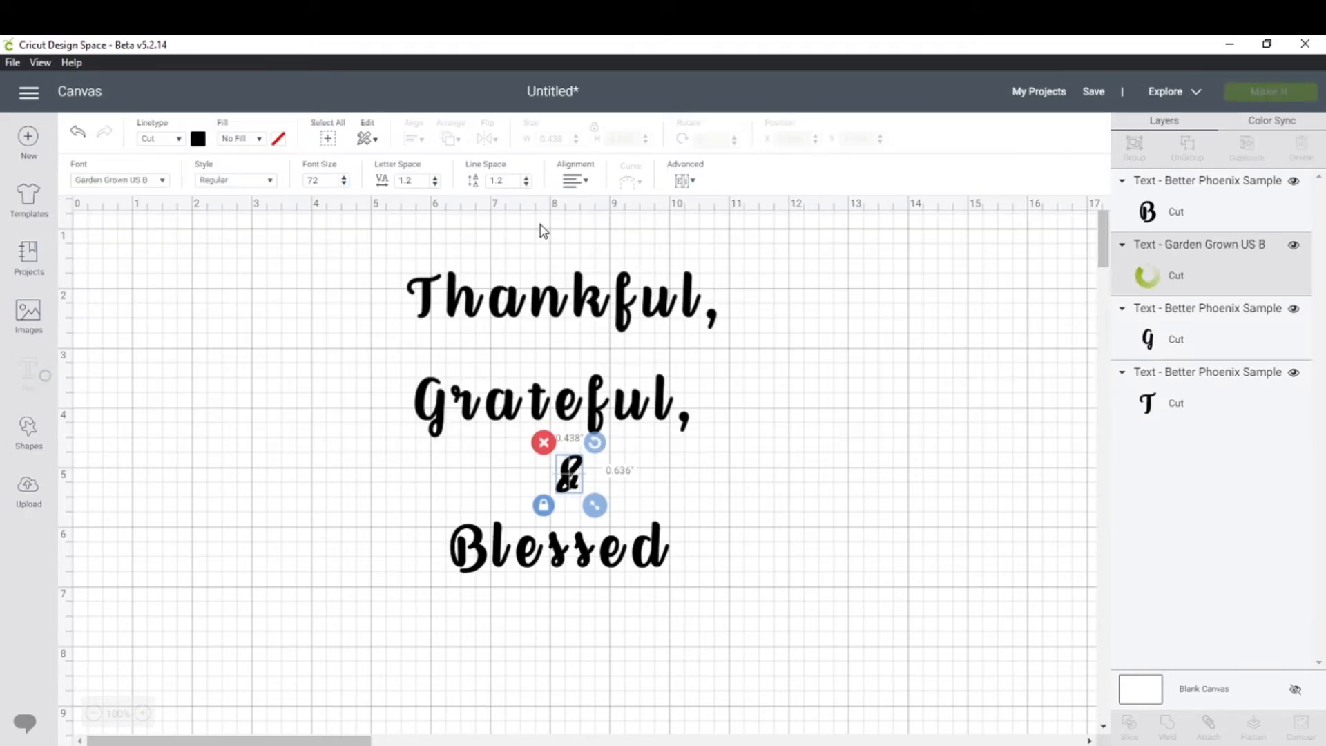
click(804, 497)
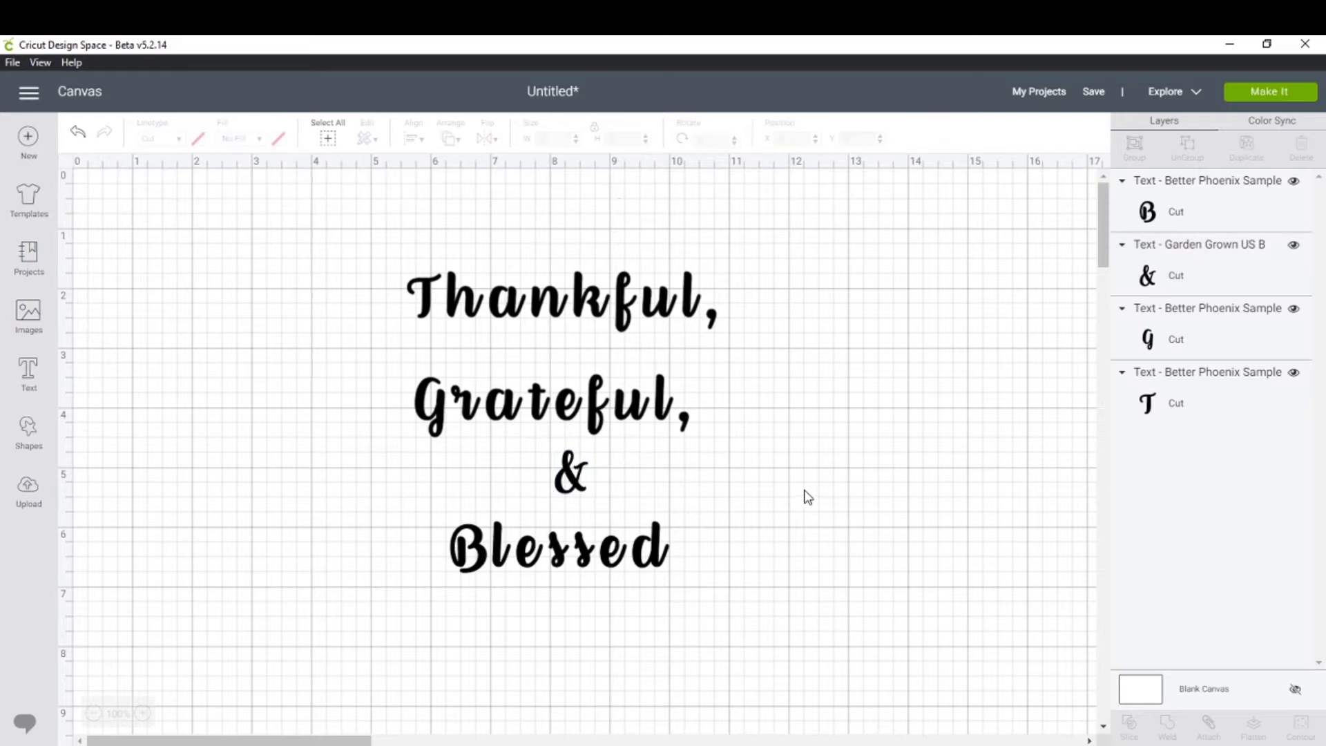
Ungroup the "Thankful," text into individual letters
click(622, 315)
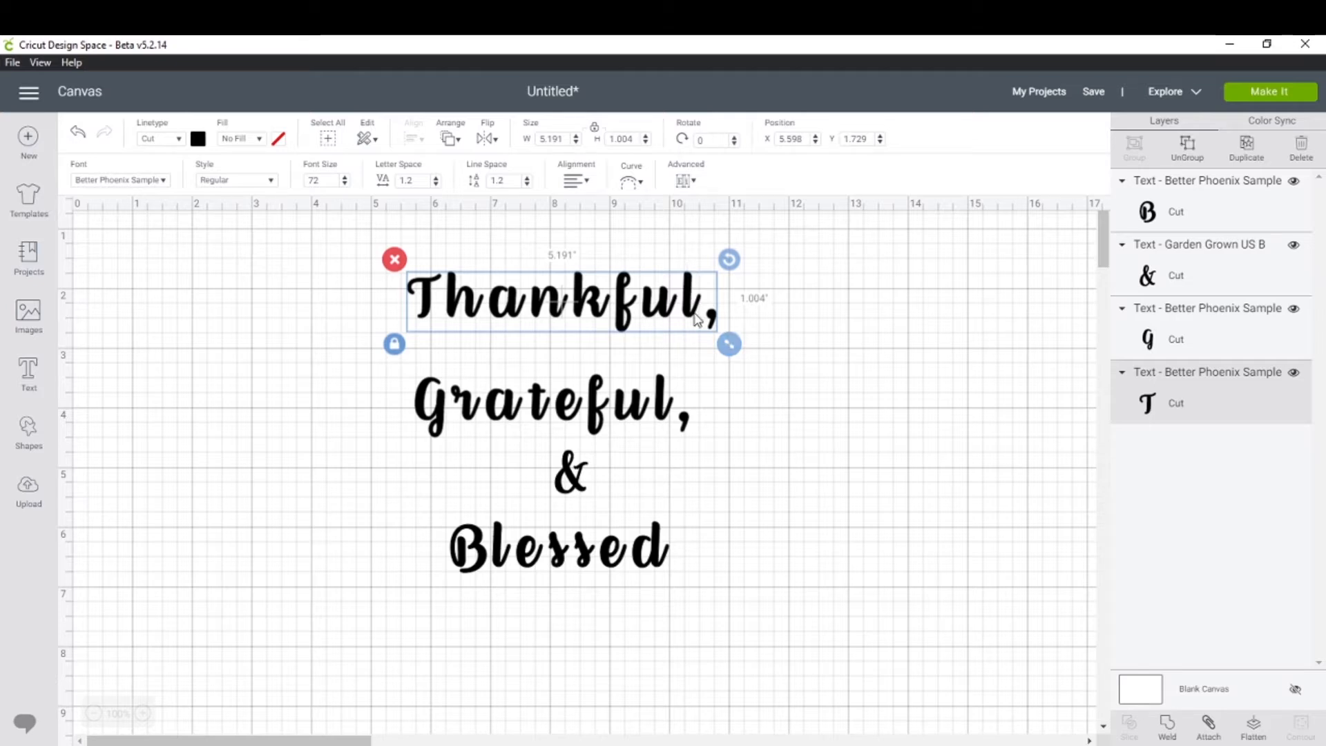
click(819, 445)
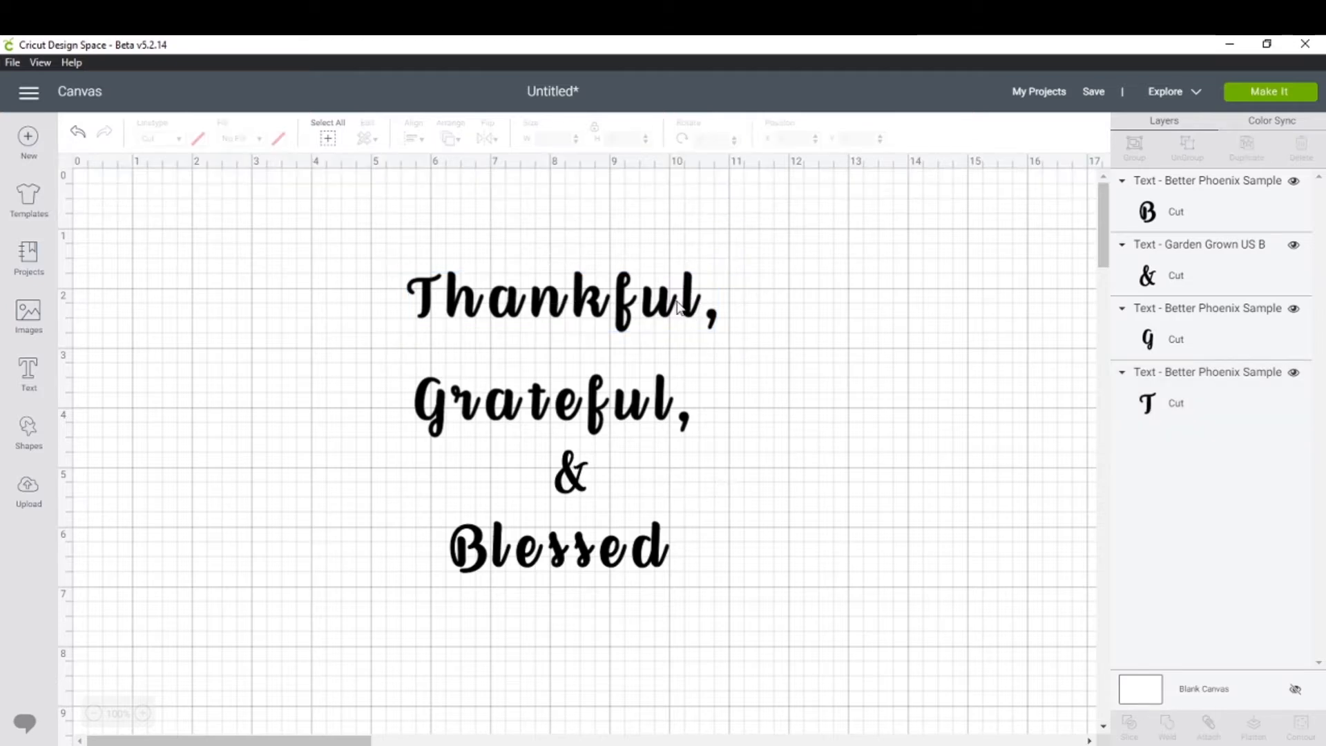
click(687, 296)
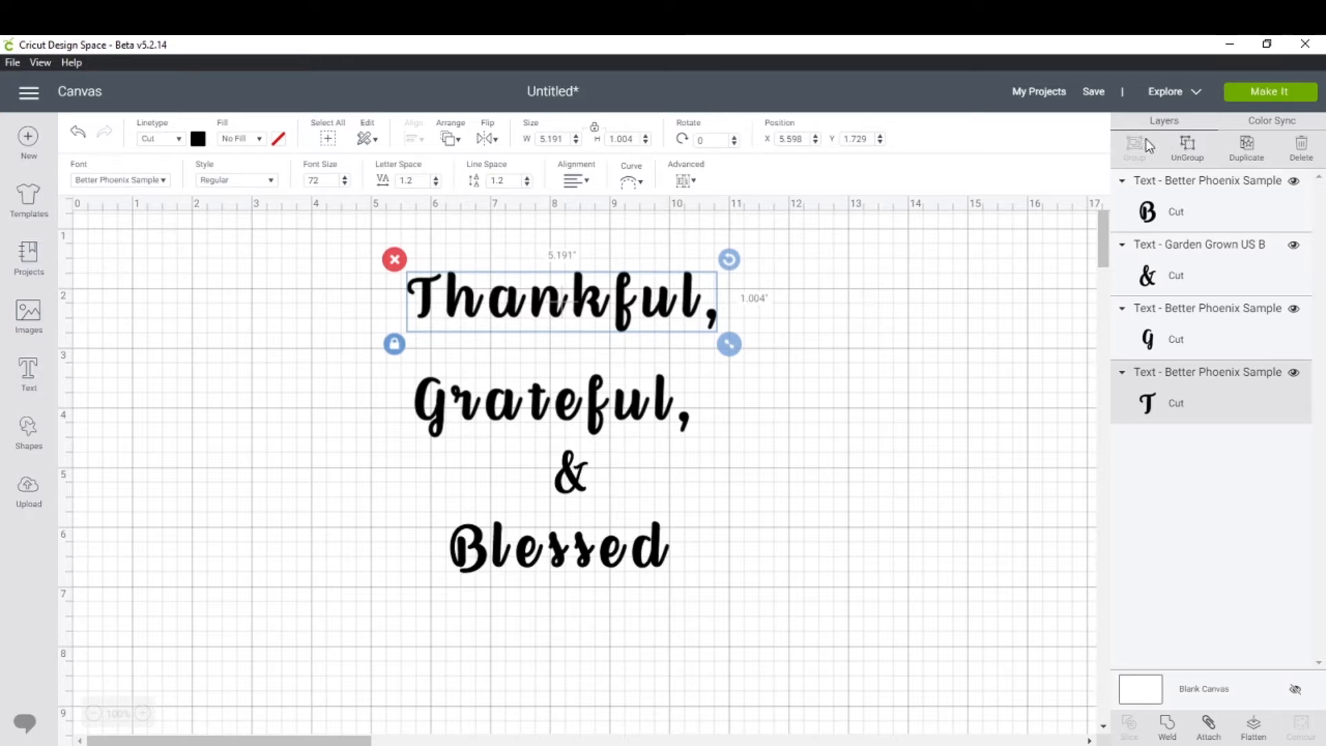
click(1188, 156)
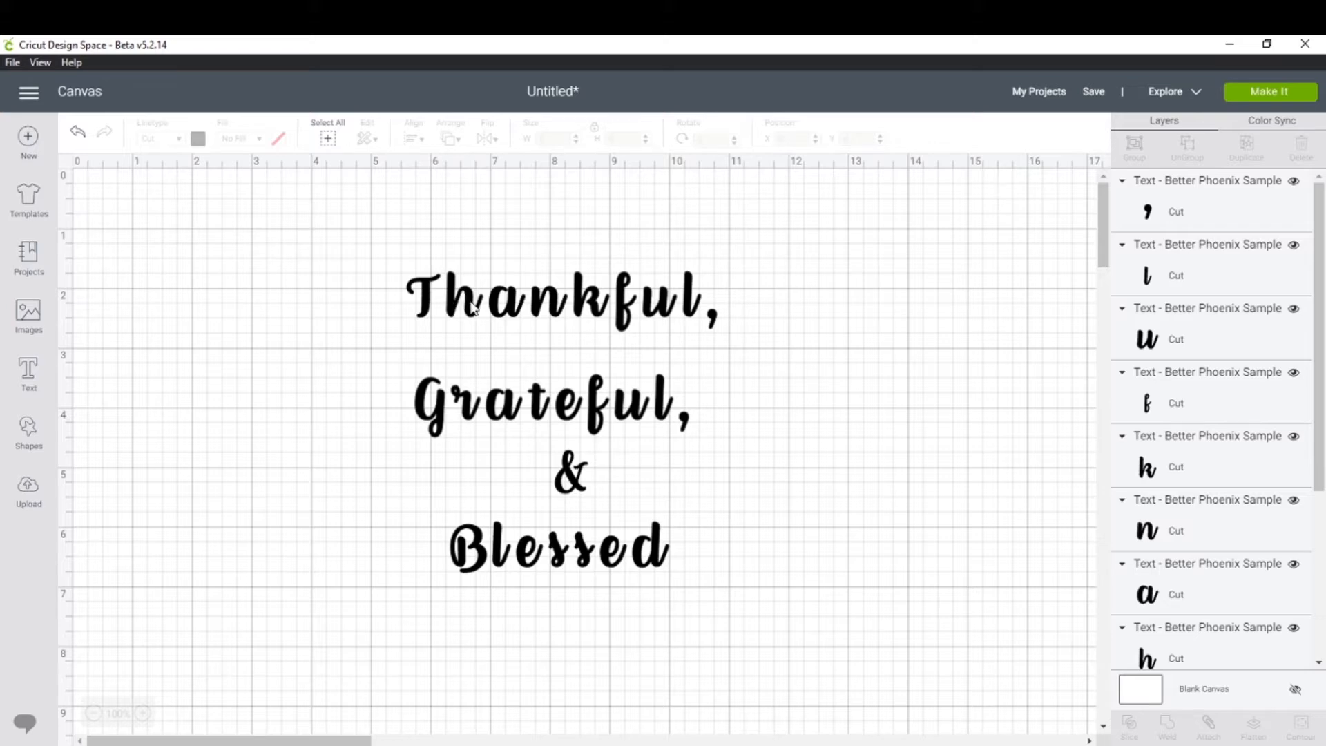
Check that the letters and comma of "Thankful," are separate objects, on the canvas and in the layer list
click(473, 308)
click(516, 311)
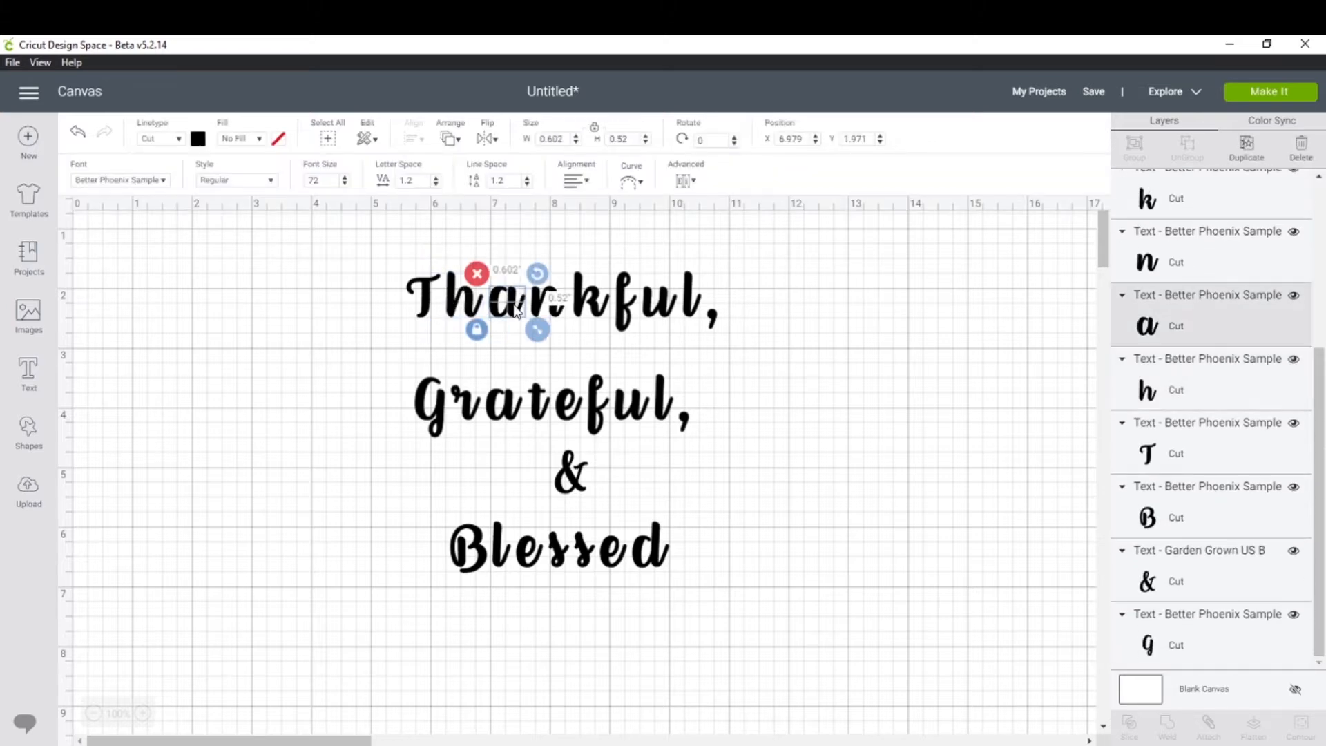
click(551, 309)
click(605, 304)
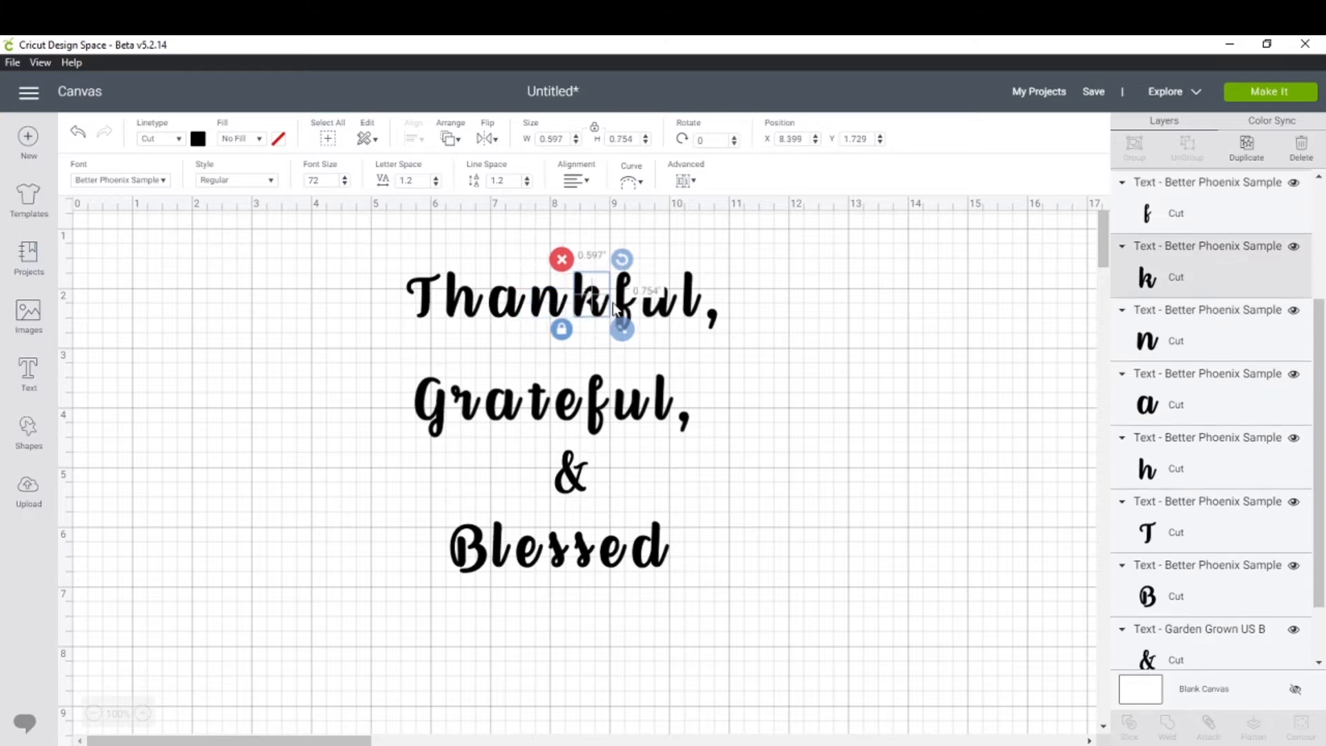
click(644, 307)
click(692, 309)
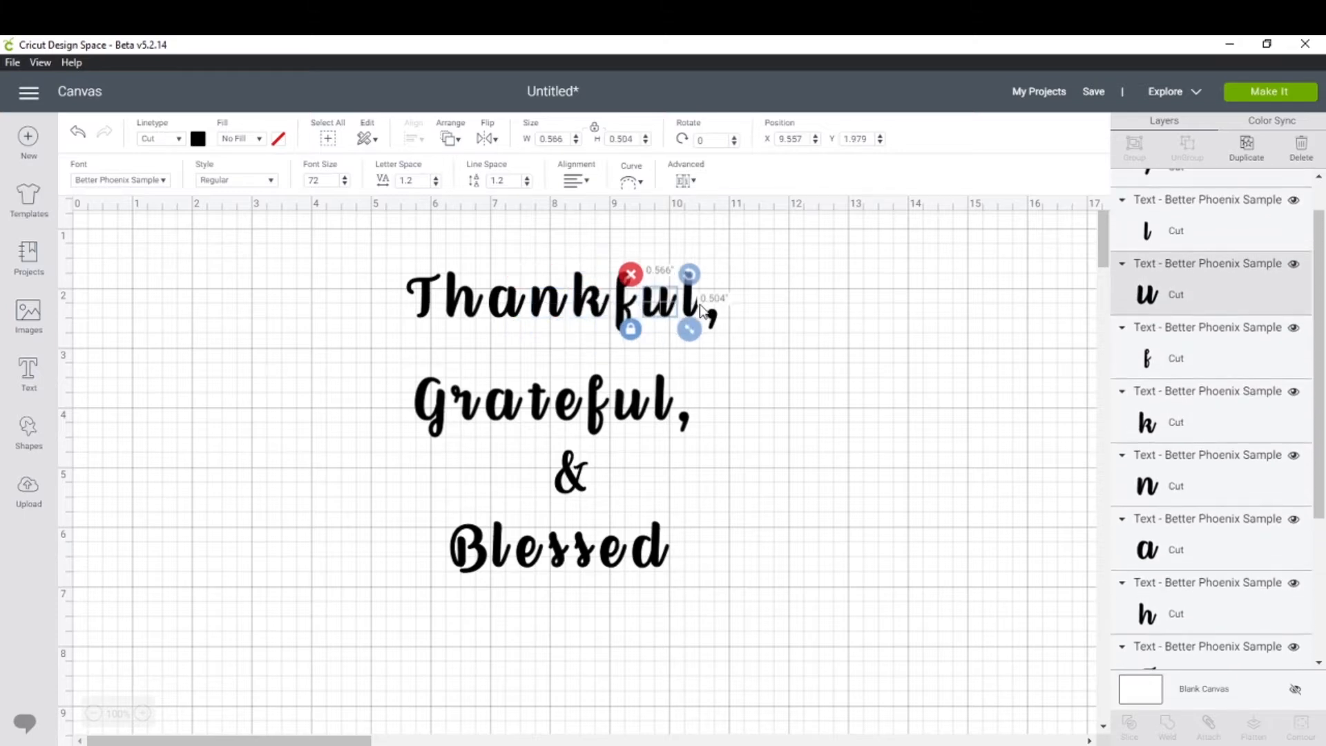
click(713, 315)
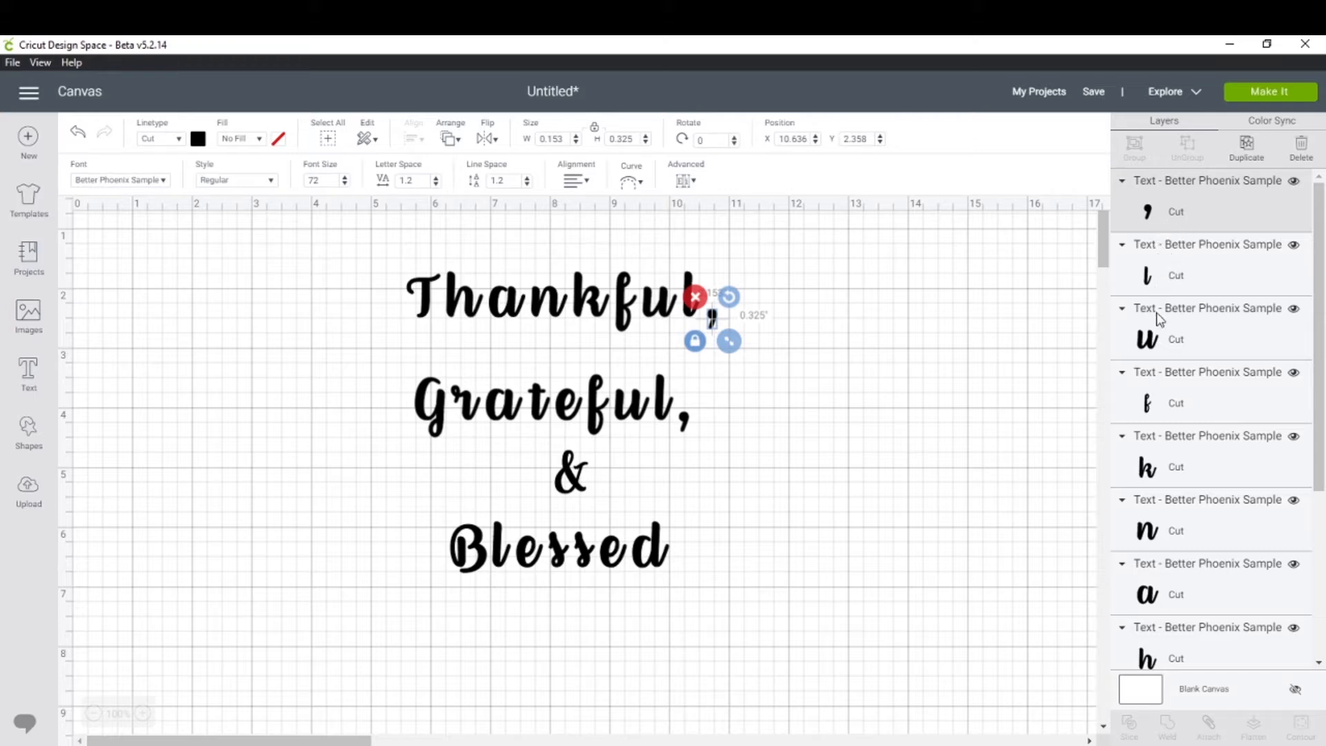
scroll(1176, 576, down, 3)
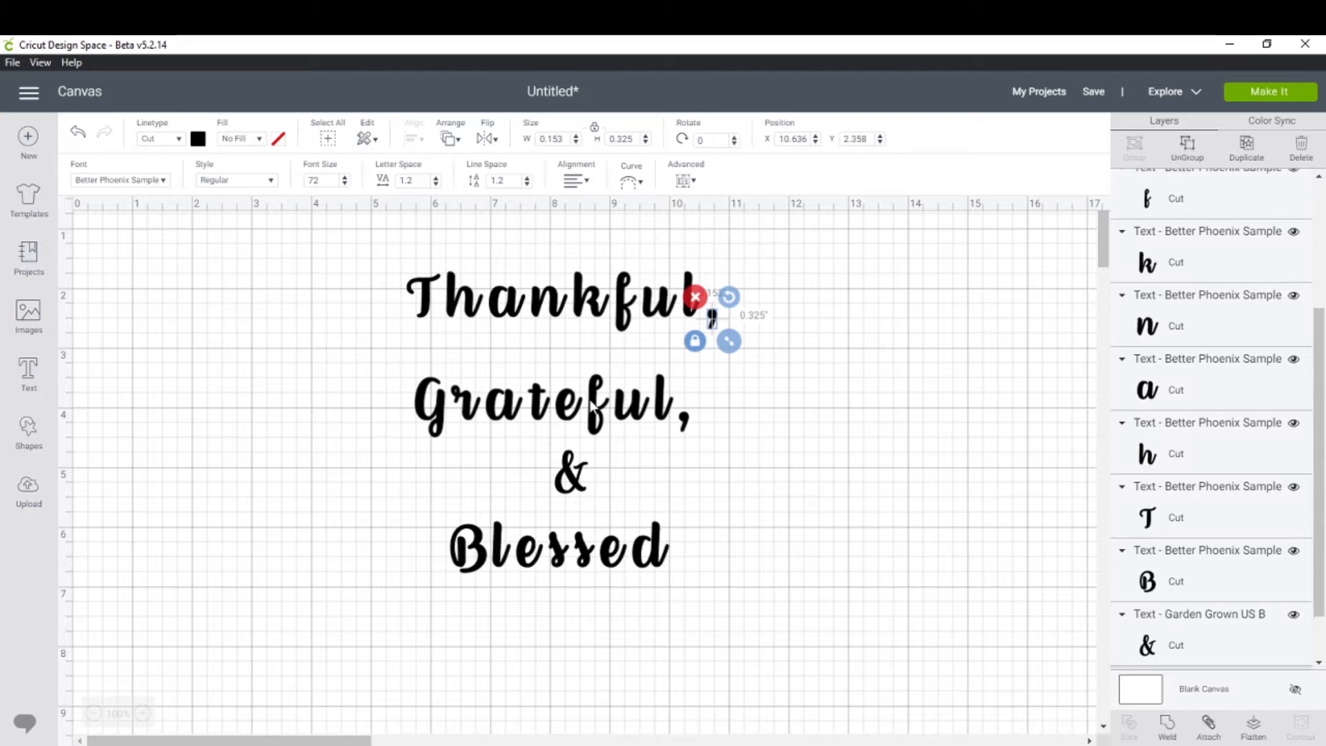
Move "Grateful,", "Blessed" and the ampersand down and to the left on the canvas, well clear of "Thankful,"
drag(595, 404, 383, 646)
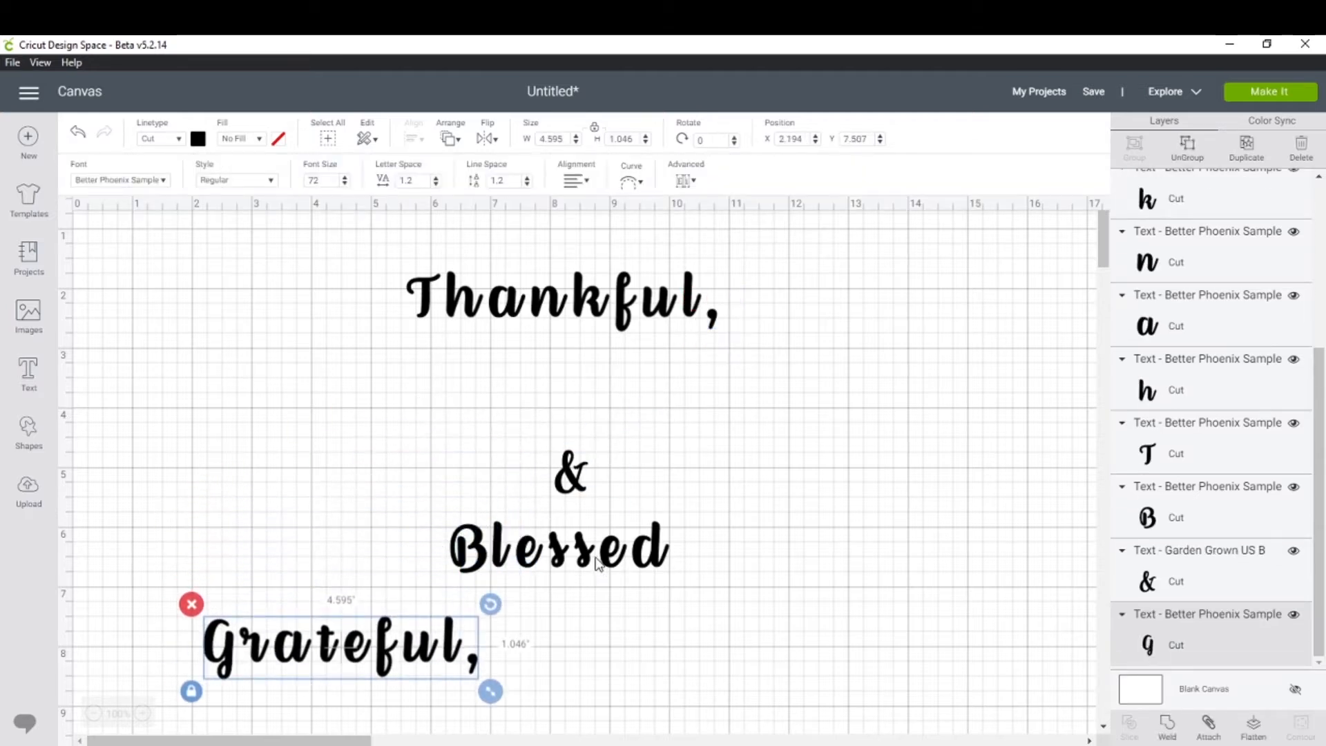
drag(598, 562, 387, 585)
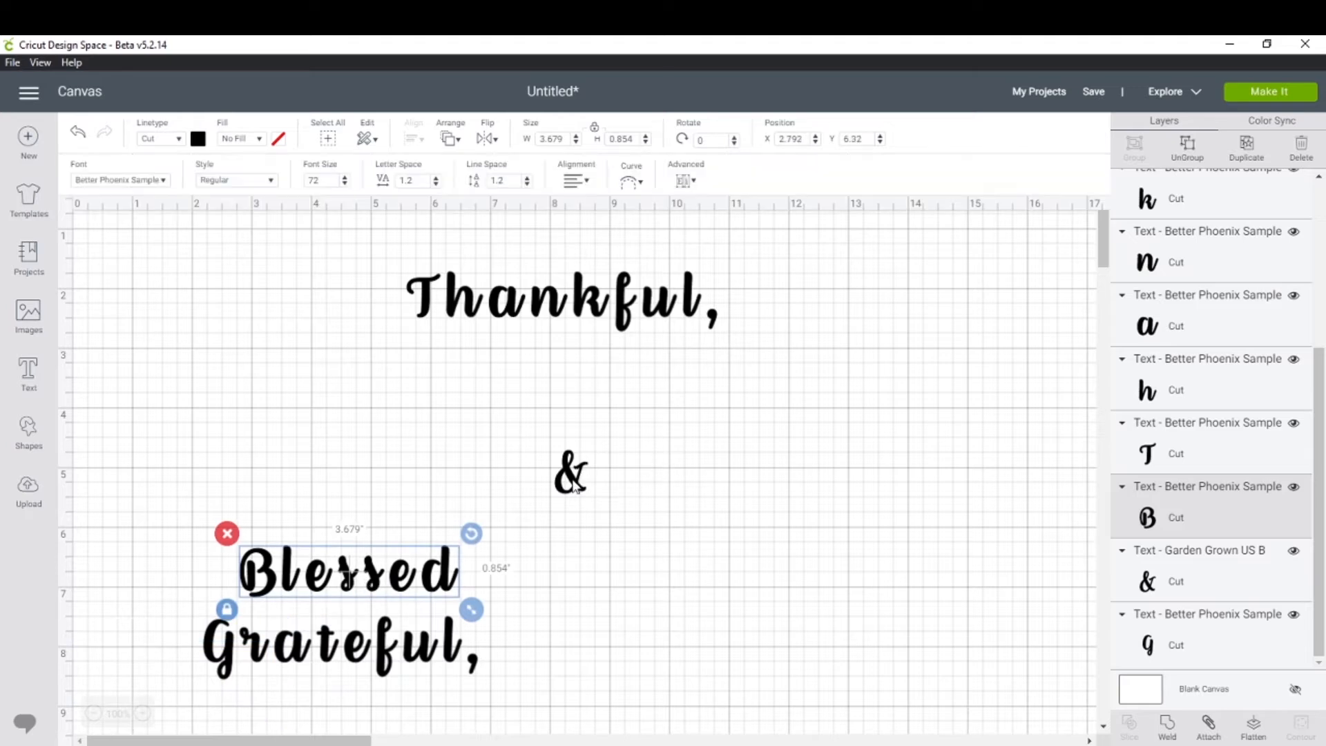
drag(576, 487, 167, 602)
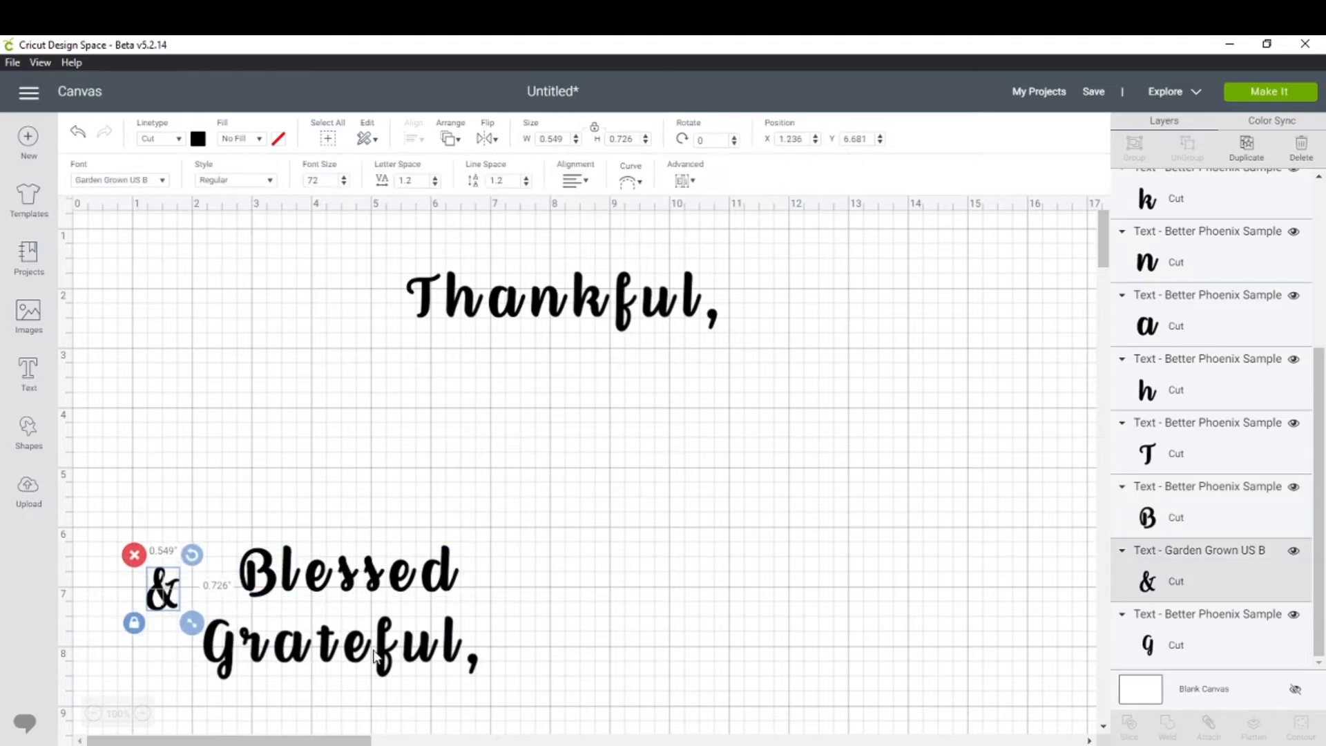
Zoom to 150% on "Thankful," and move the h against the T, at about X 6.18 and Y 1.76
click(142, 714)
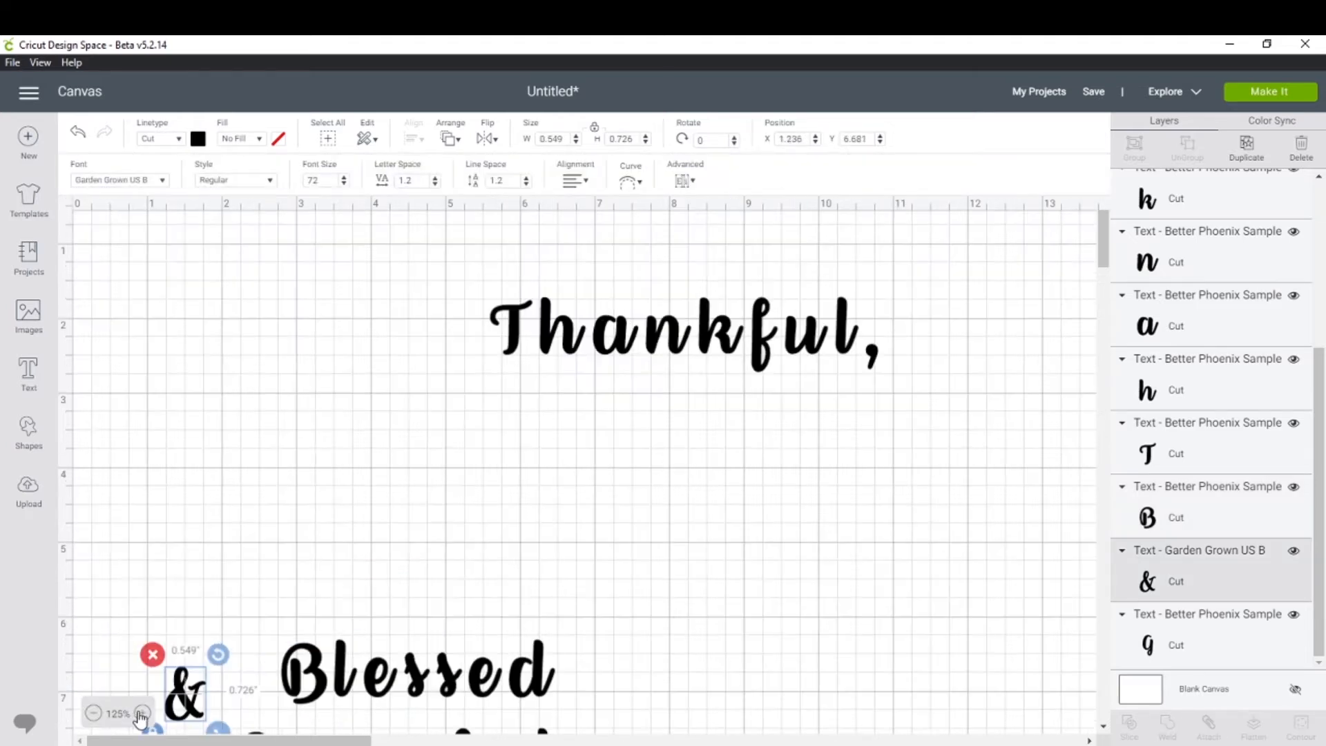
click(143, 714)
drag(230, 739, 314, 739)
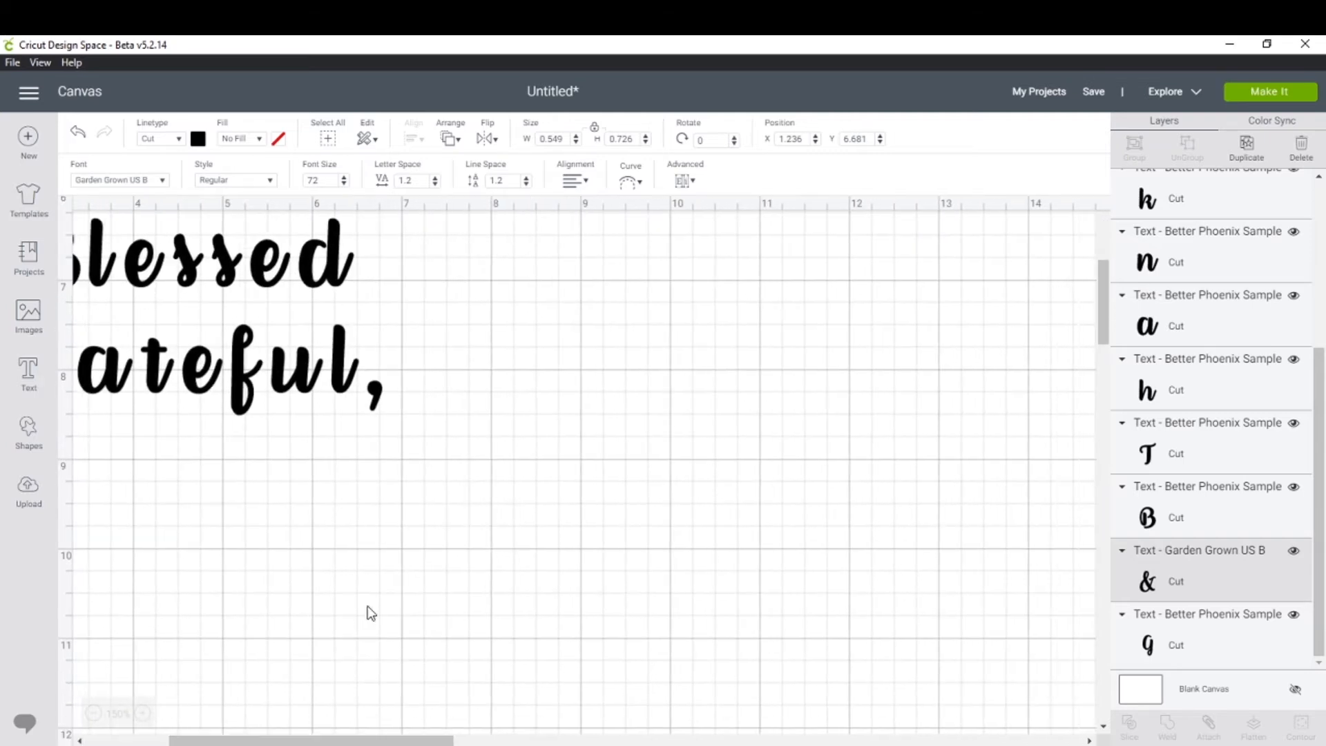
scroll(371, 612, up, 8)
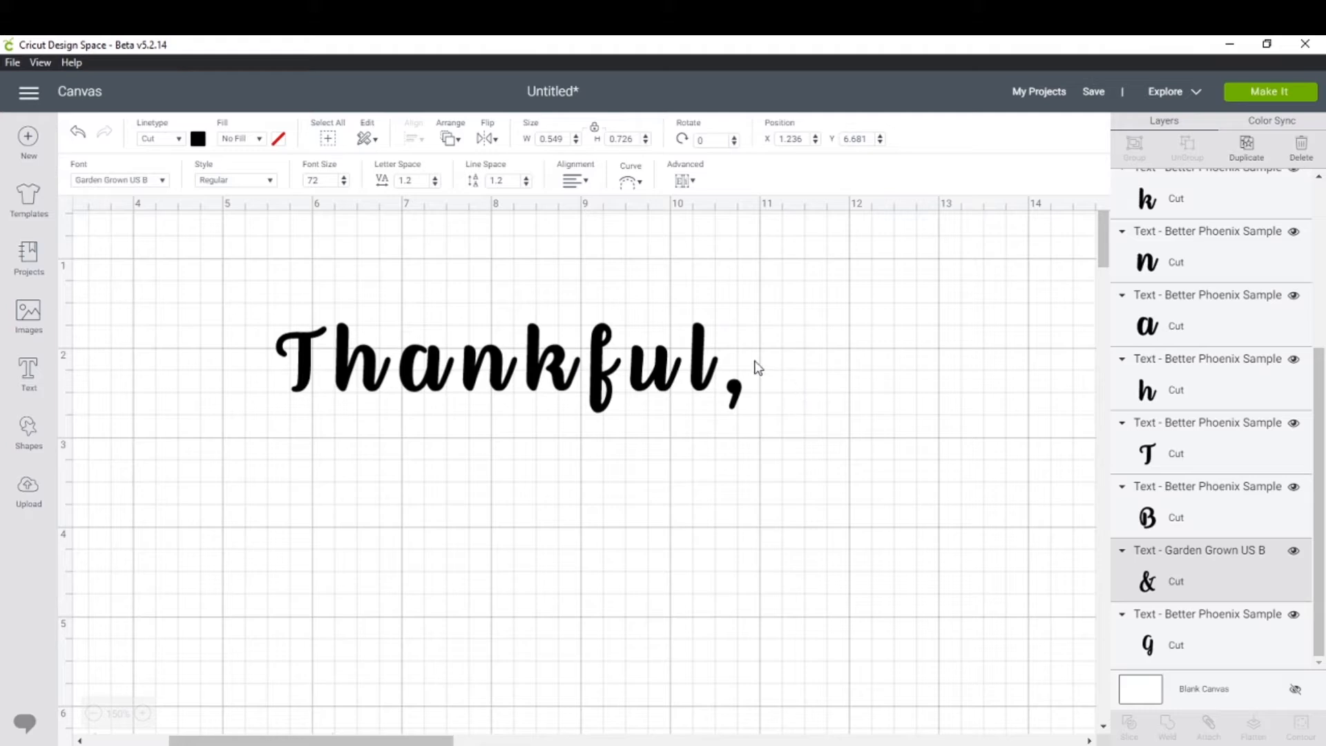
click(371, 366)
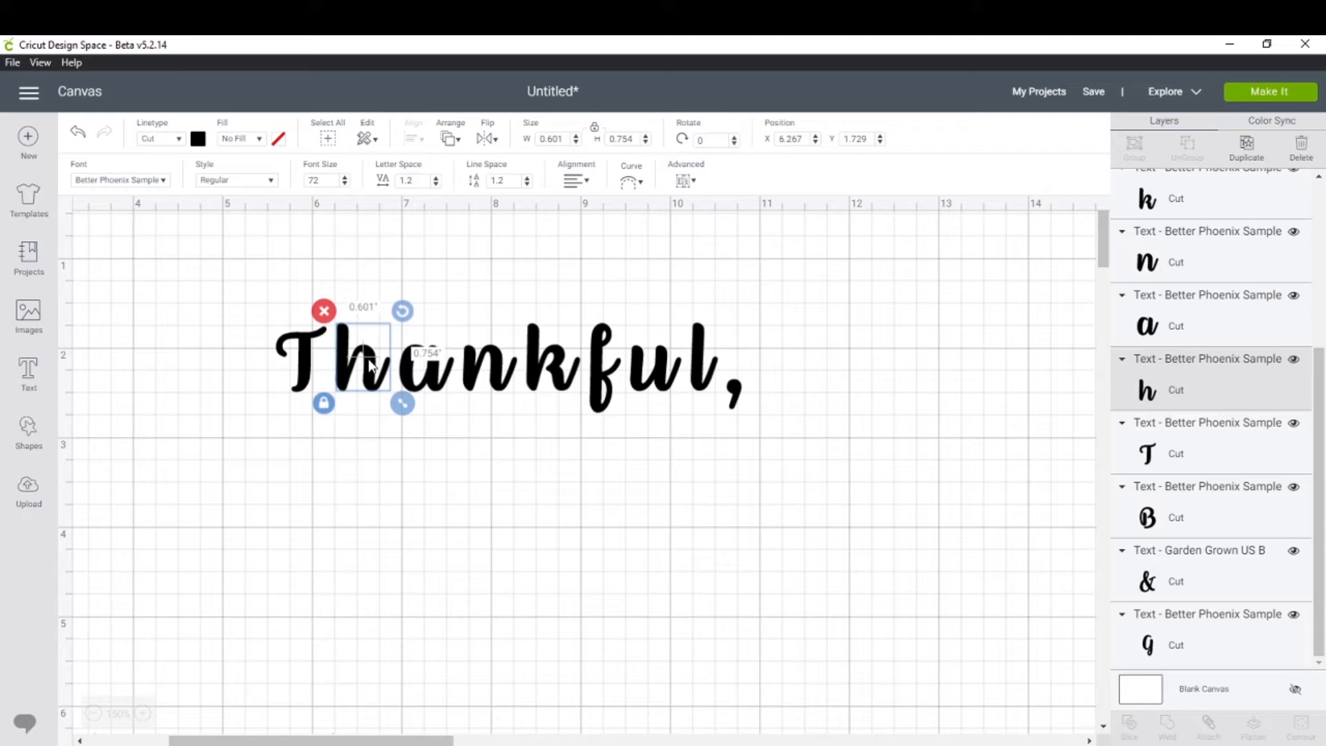
mouse_move(371, 366)
mouse_down()
mouse_move(352, 364)
mouse_move(399, 362)
mouse_move(355, 361)
mouse_move(363, 335)
mouse_move(360, 385)
mouse_move(290, 356)
mouse_move(397, 353)
mouse_move(364, 350)
mouse_up()
drag(366, 287, 390, 384)
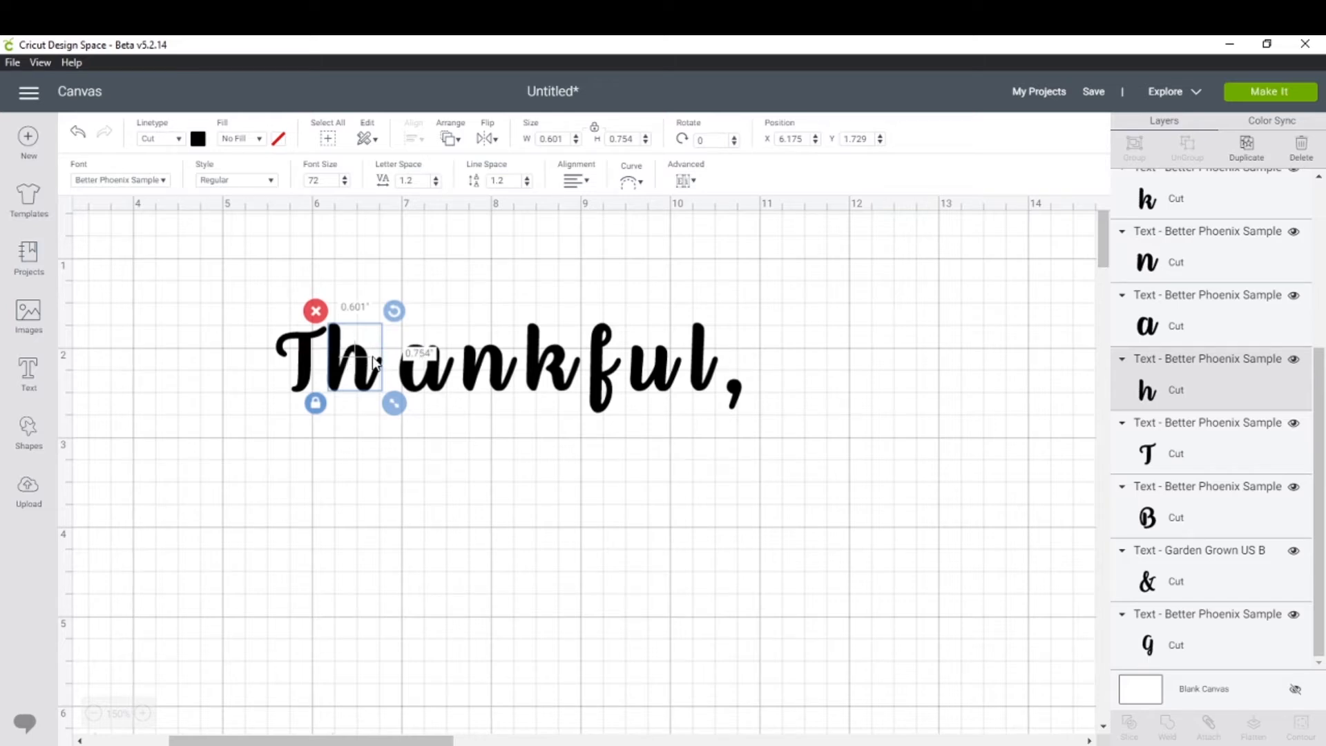
mouse_move(365, 366)
mouse_down()
mouse_move(460, 349)
mouse_move(643, 385)
mouse_move(479, 518)
mouse_move(285, 444)
mouse_move(311, 436)
mouse_move(489, 480)
mouse_move(351, 395)
mouse_move(371, 384)
mouse_up()
click(518, 509)
click(371, 375)
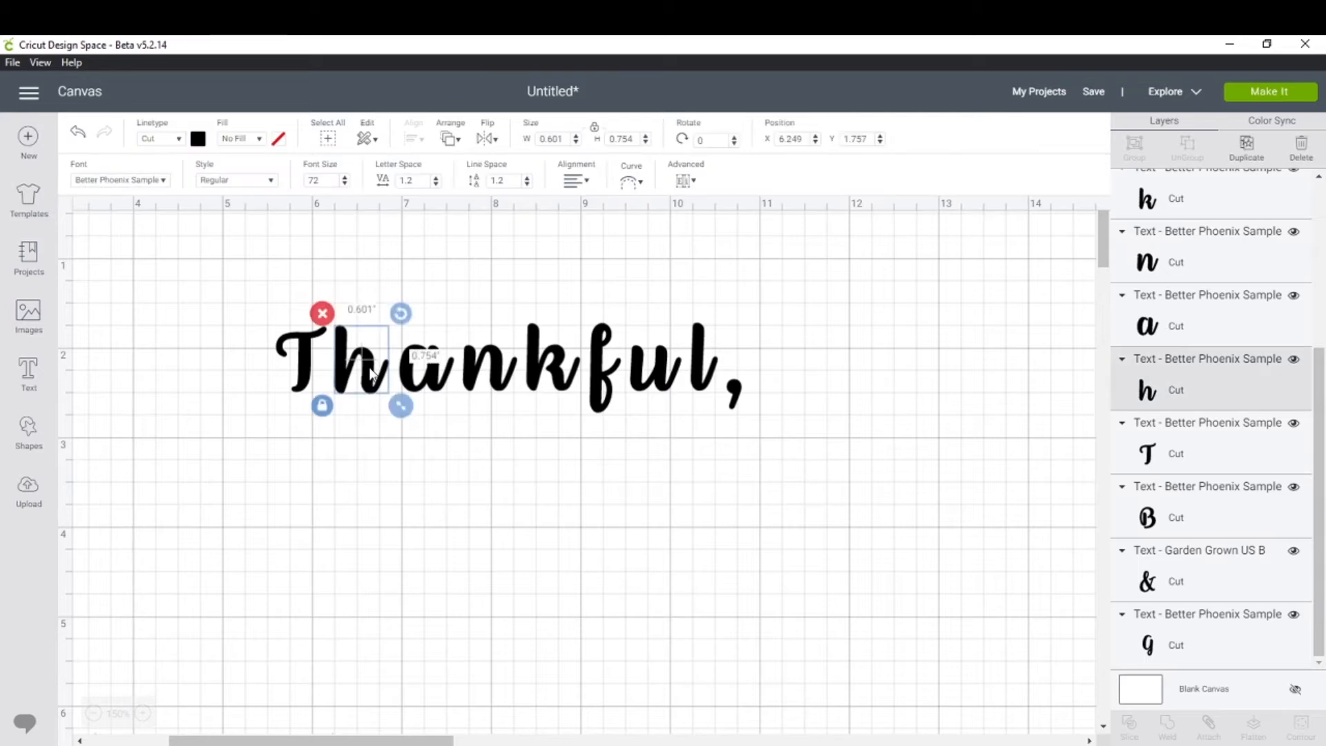
drag(370, 375, 364, 376)
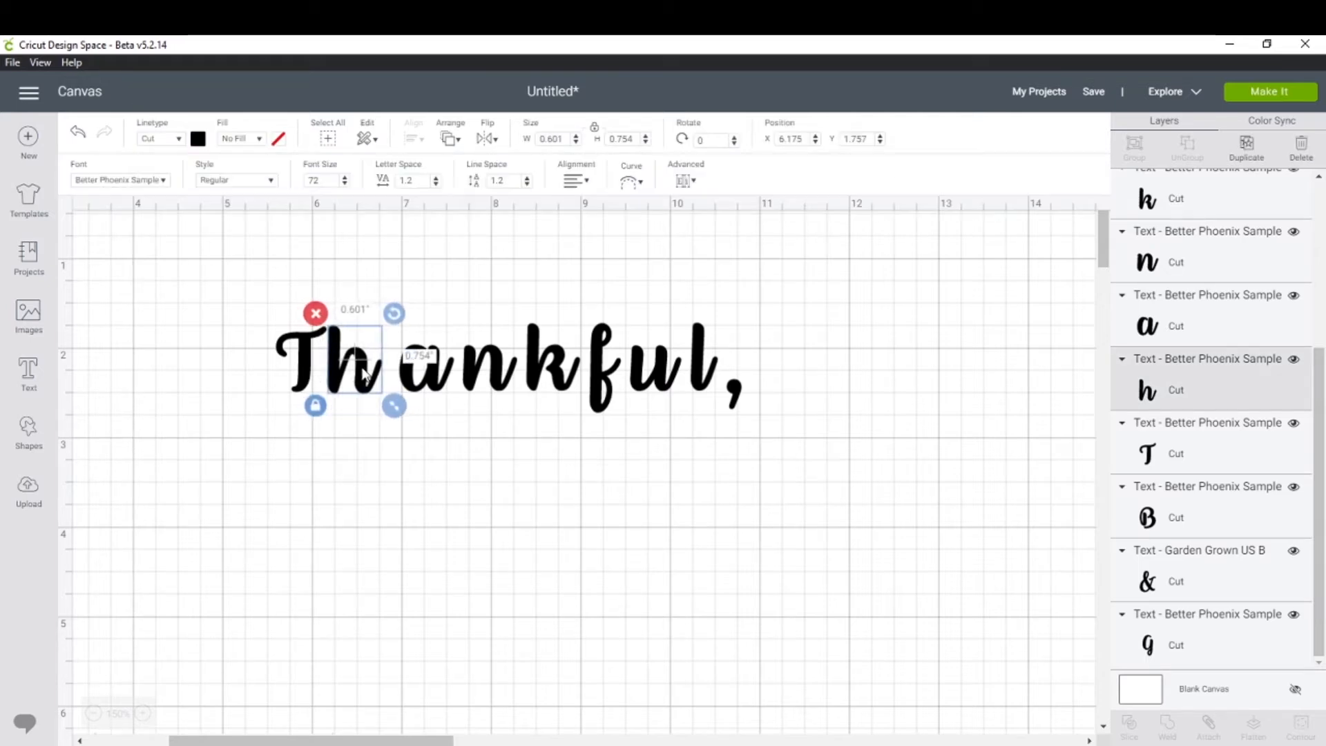
click(367, 450)
Move the a, n and k of "Thankful," left so each joins the letter before it, with the a at about X 6.71
click(439, 375)
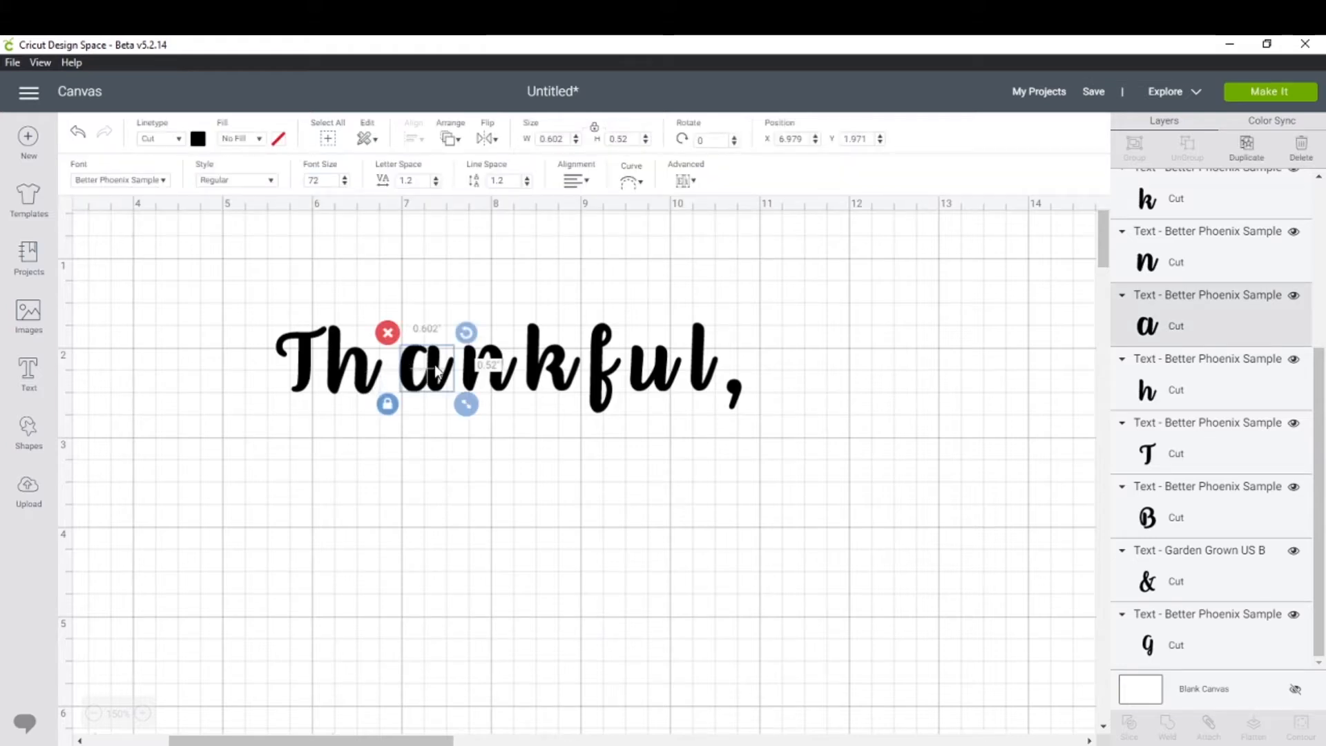
drag(436, 371, 412, 371)
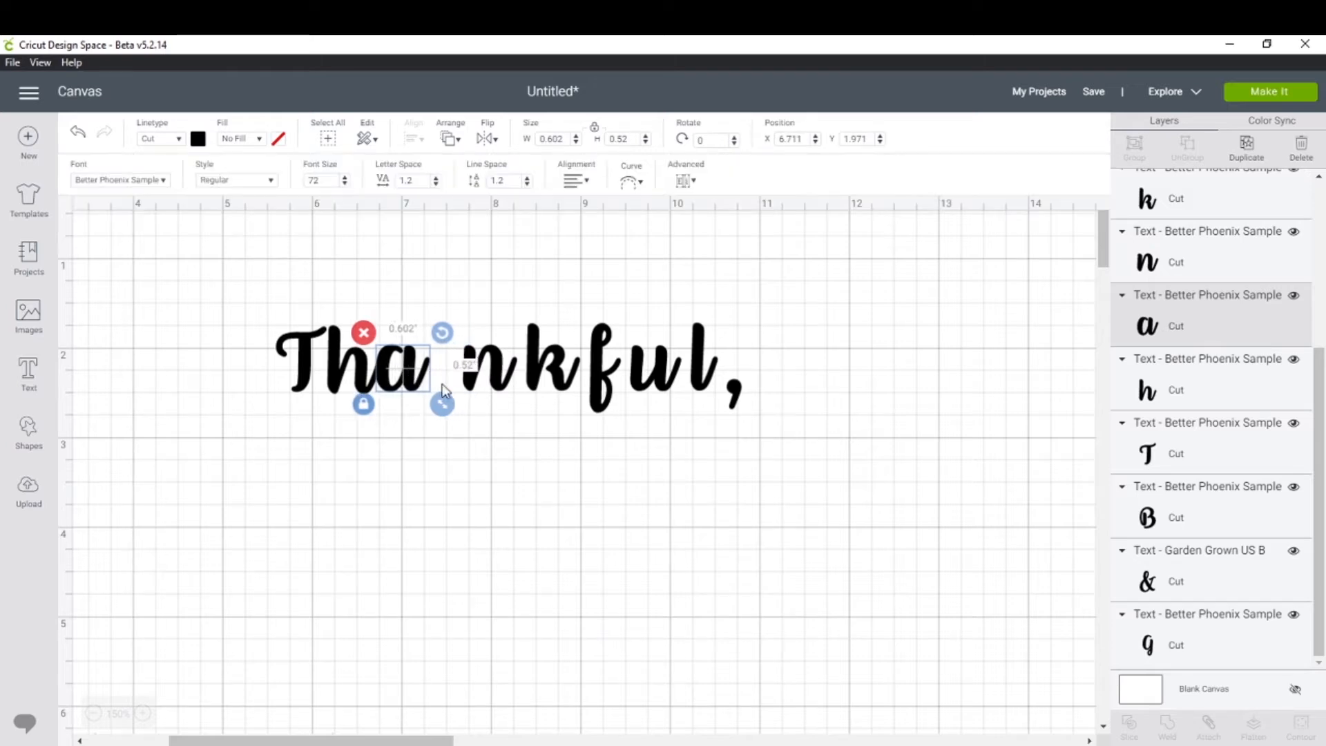
click(464, 460)
click(502, 376)
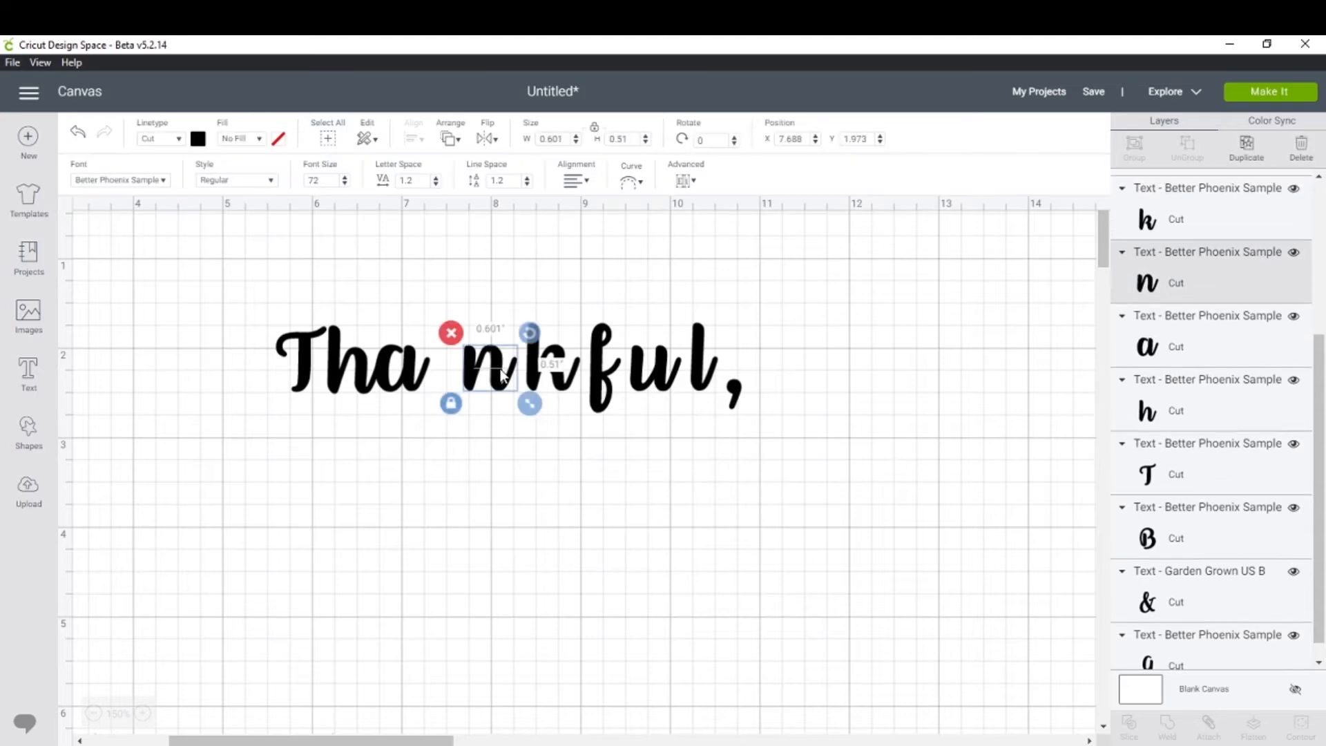
drag(503, 377, 463, 382)
click(560, 387)
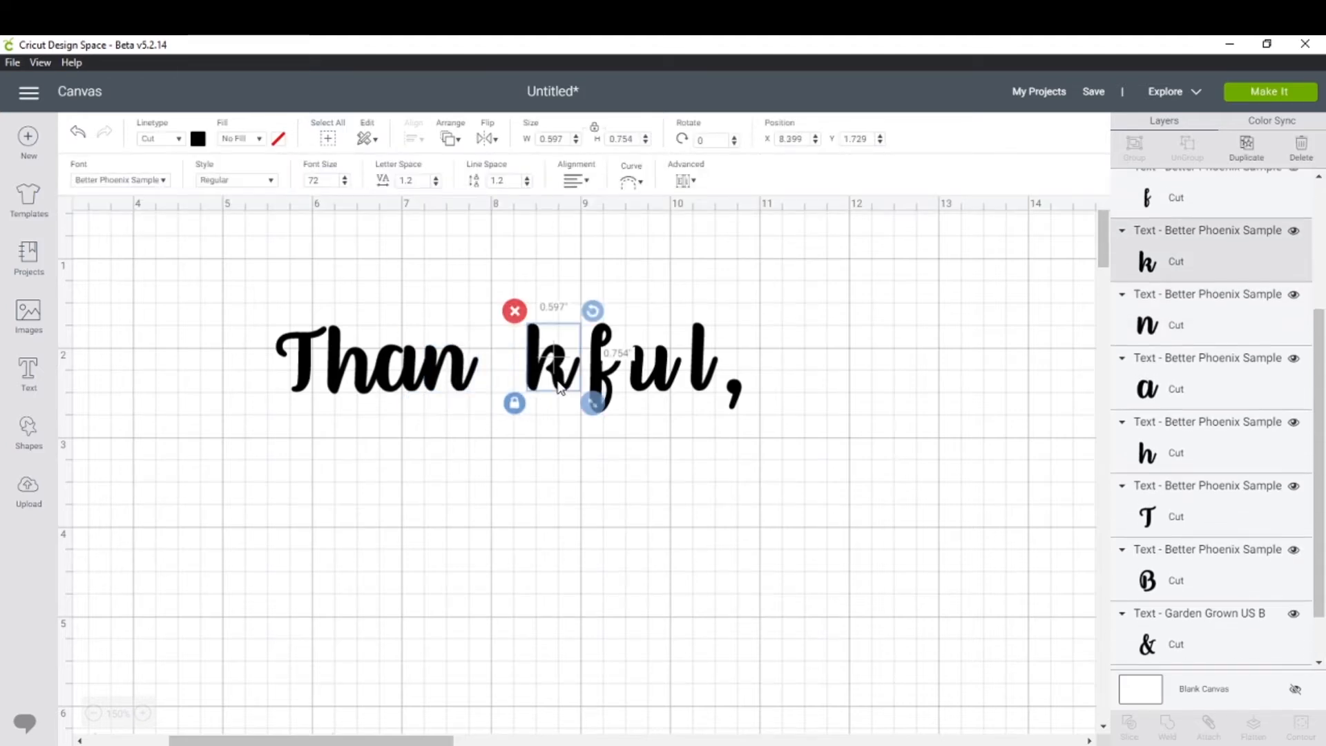
drag(559, 386, 505, 388)
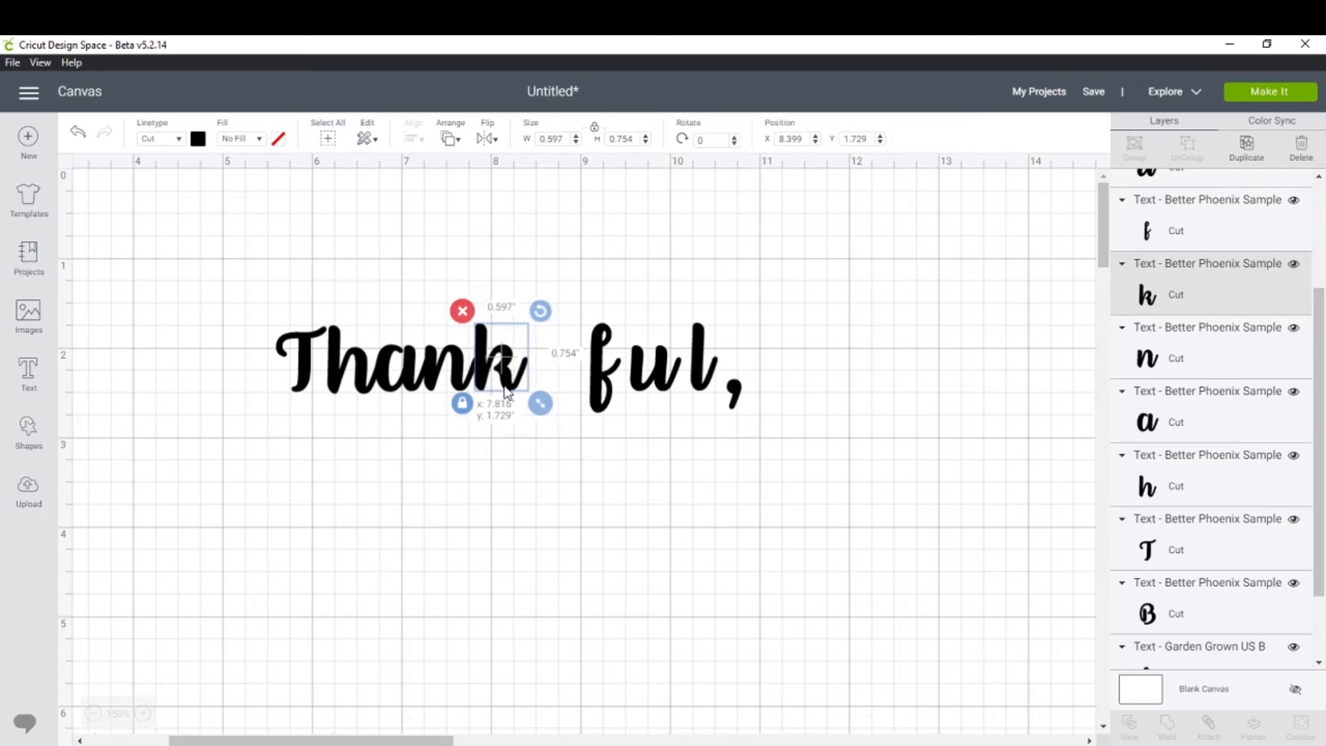
Join the f to the k at about X 8.34, and the u to the f at about X 8.62
click(603, 399)
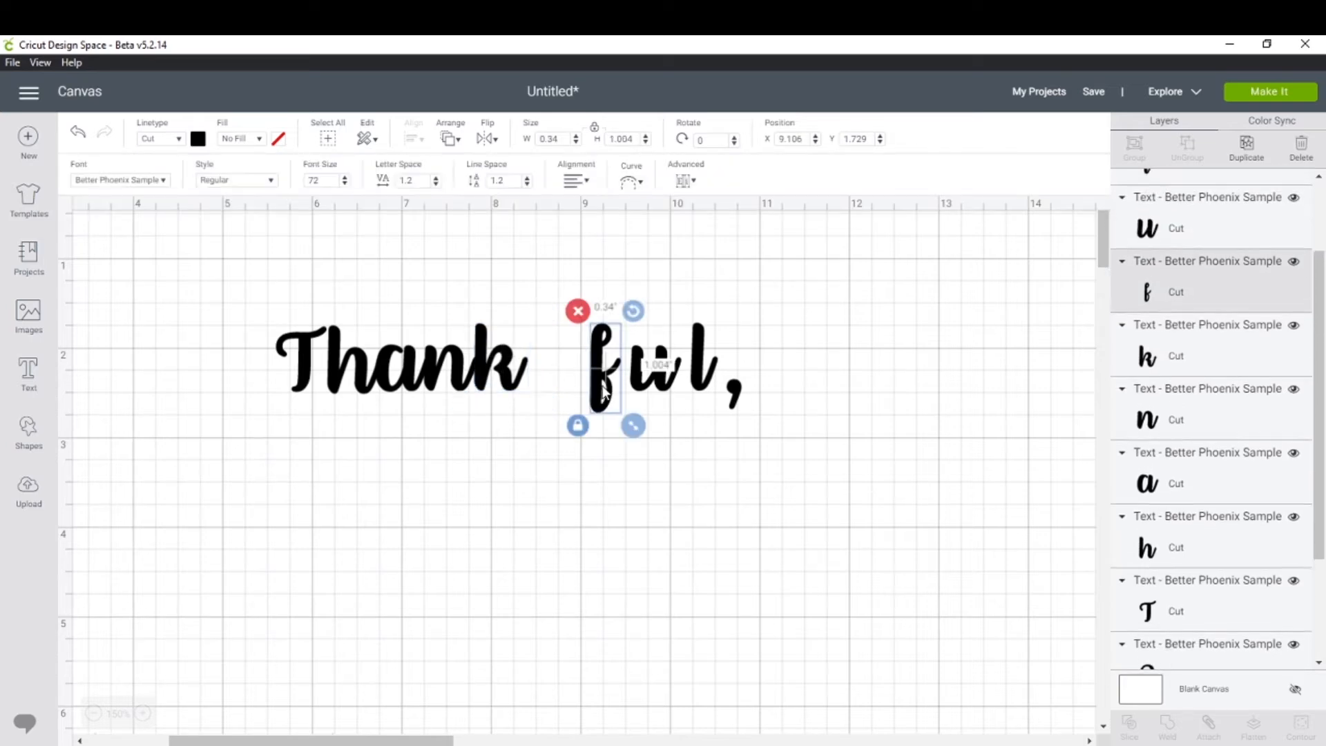
drag(603, 400, 534, 400)
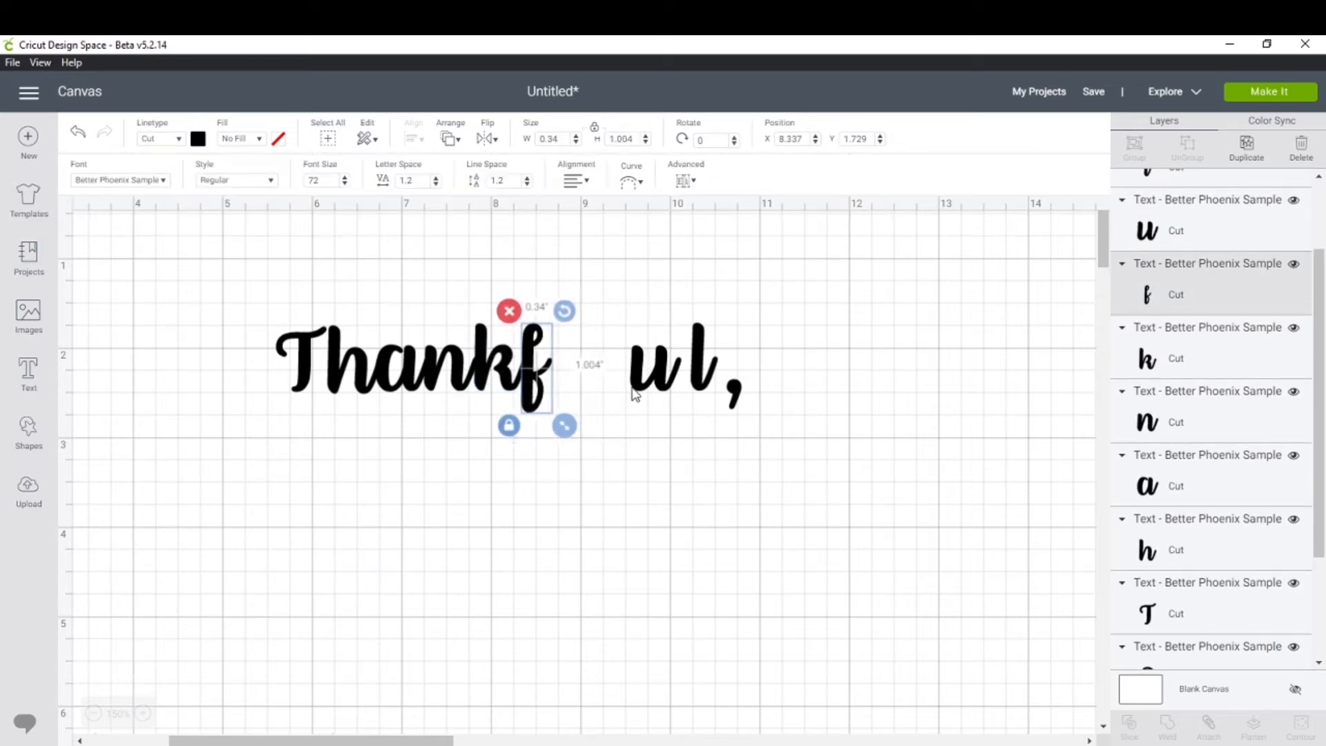
click(666, 384)
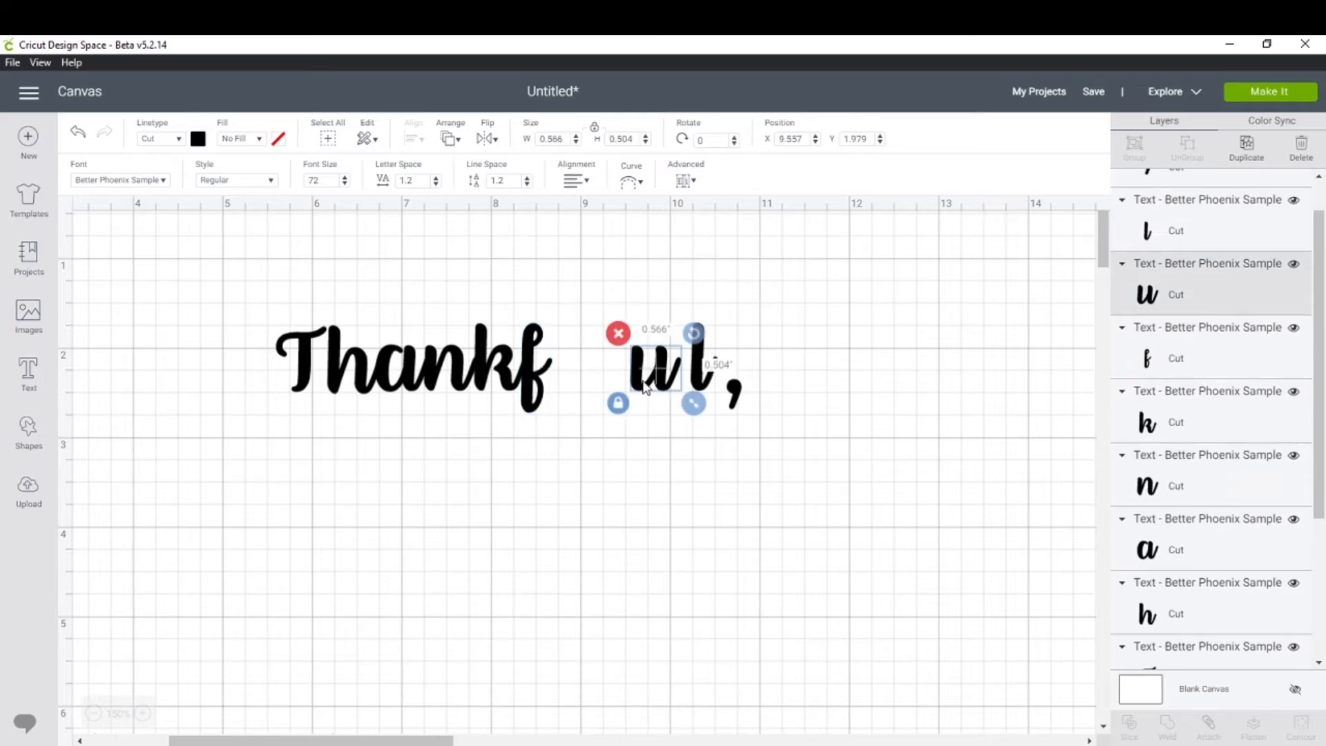
drag(646, 387, 563, 387)
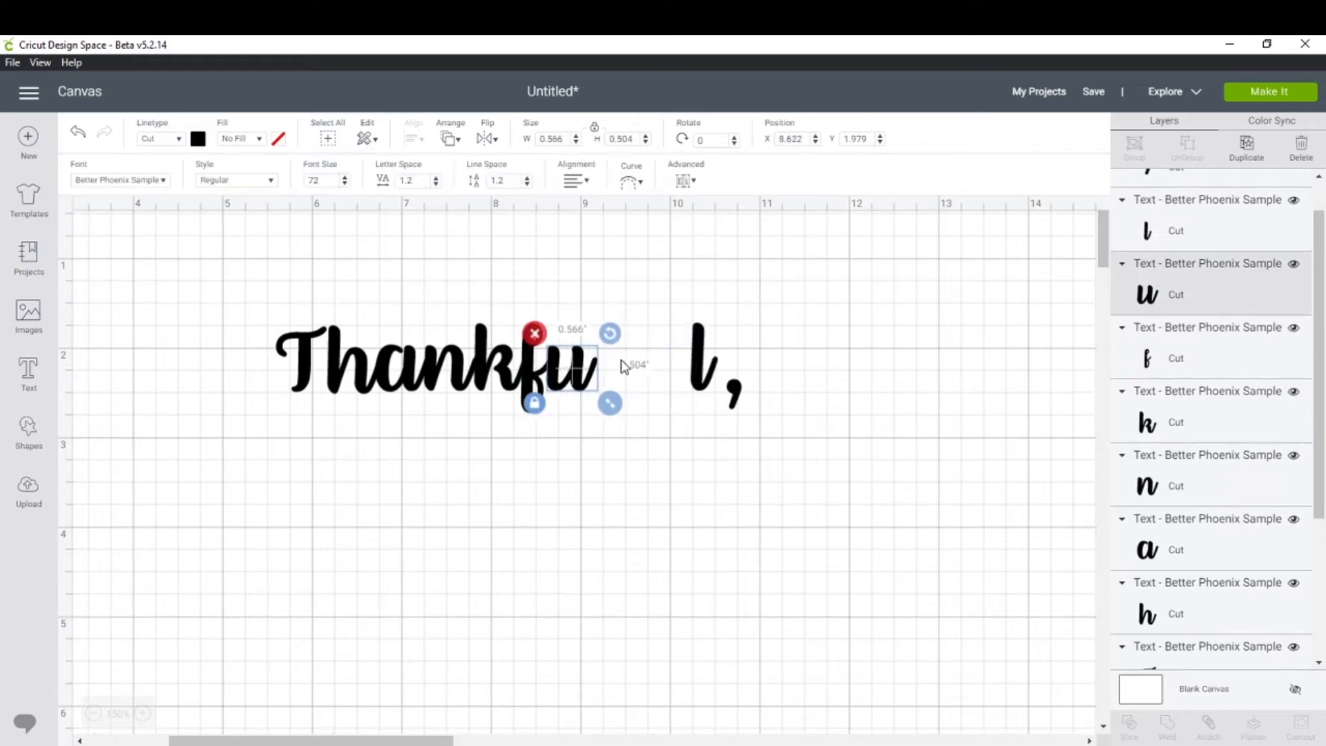
Move the l of "Thankful," closer to the u, to about X 9.77, and deselect it
click(700, 344)
drag(699, 373, 652, 378)
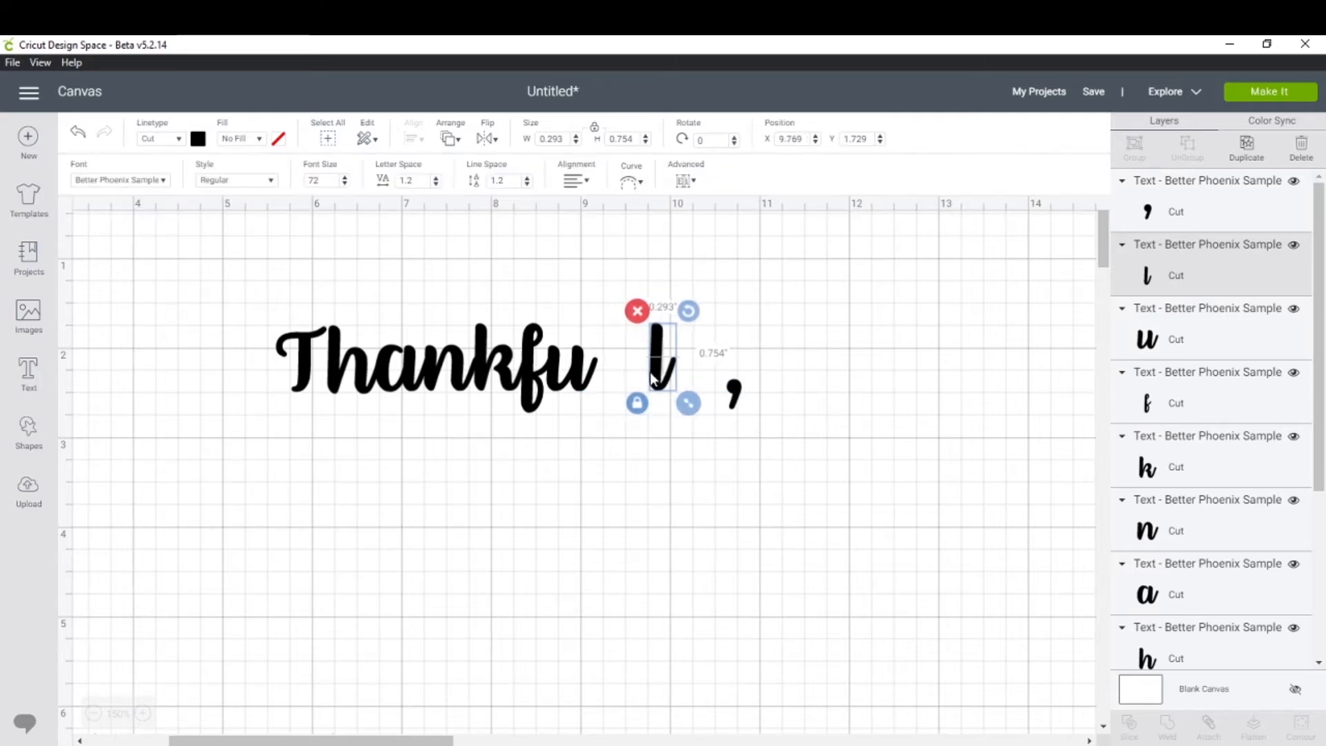
click(764, 410)
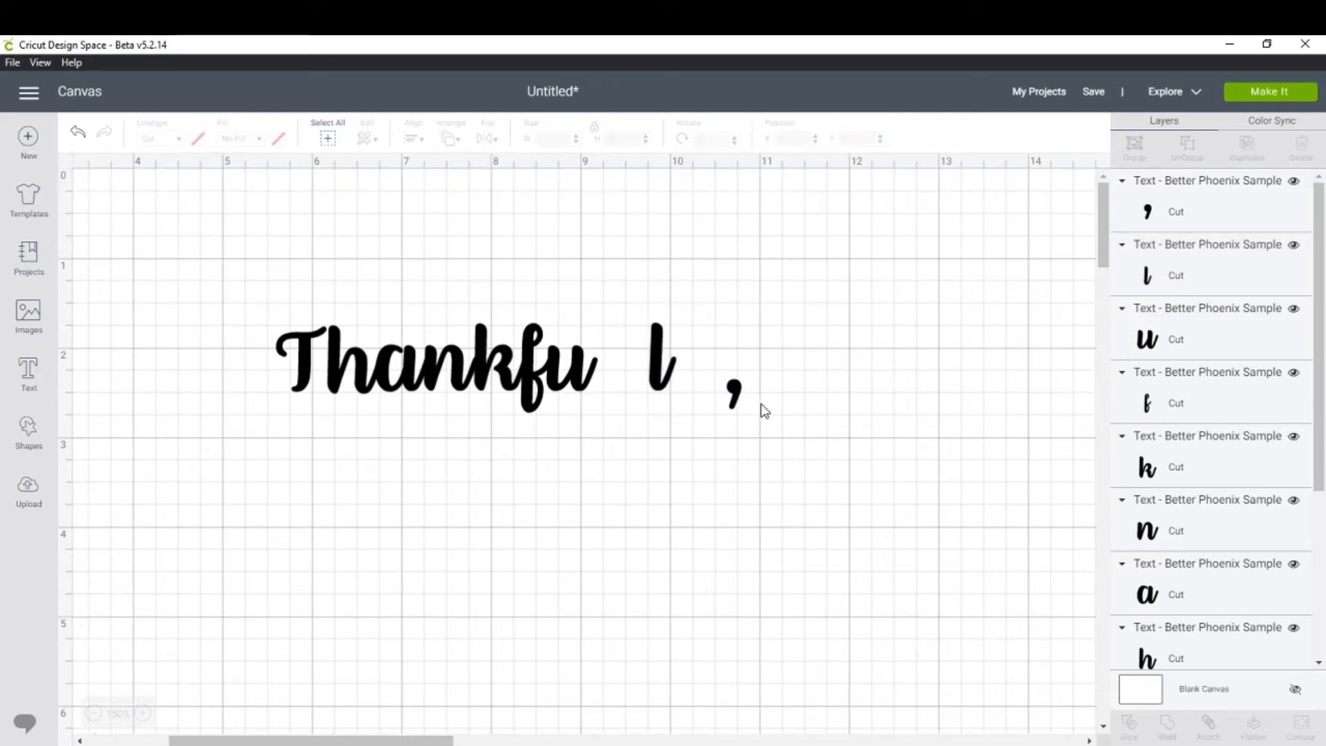
Try shifting the u and l together as one selection, and undo the move
click(574, 376)
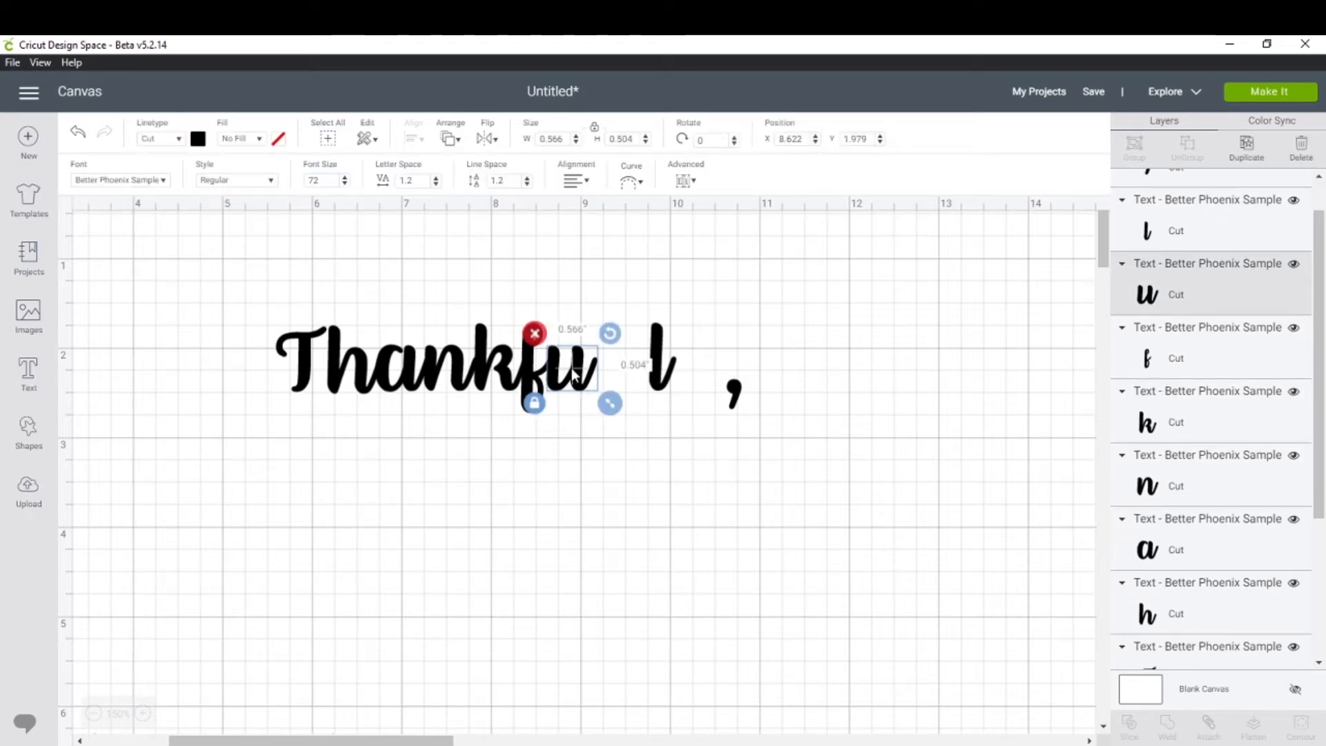
shift+click(657, 357)
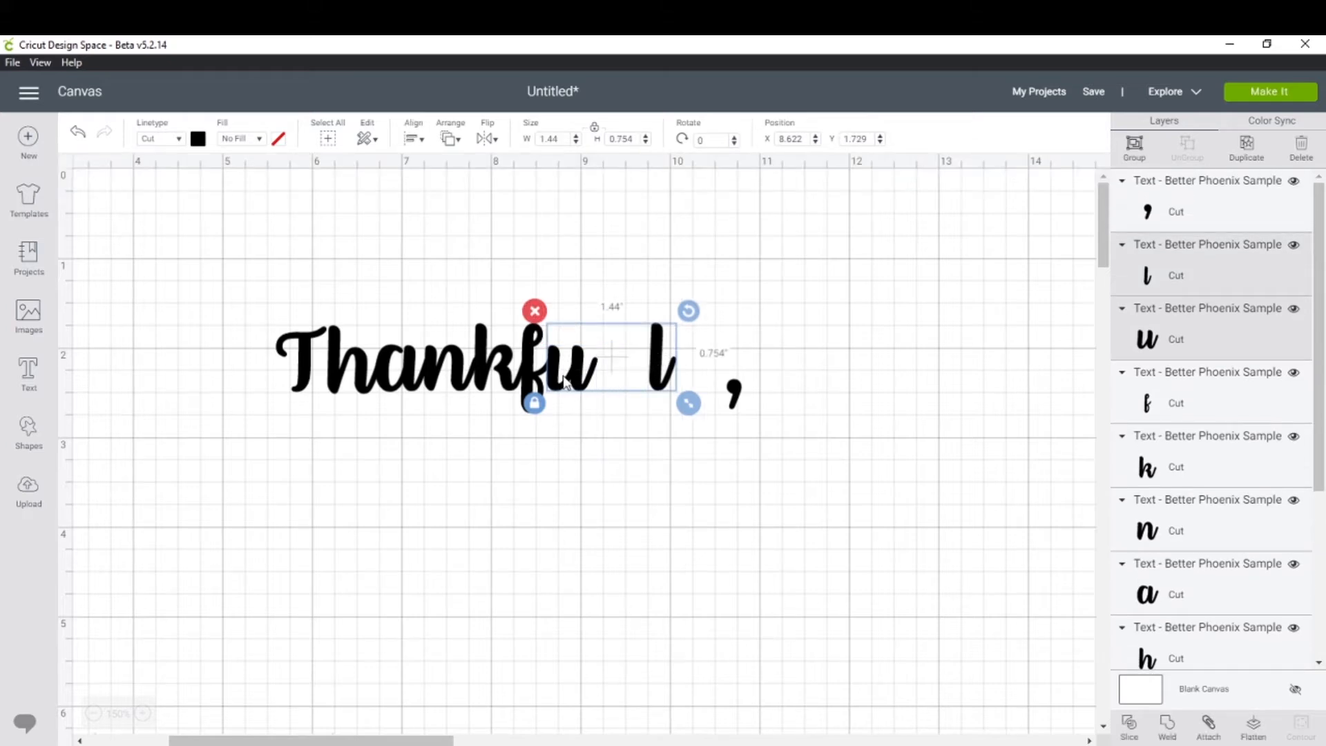
mouse_move(659, 376)
mouse_down()
mouse_move(894, 343)
mouse_move(669, 373)
mouse_move(769, 459)
mouse_move(681, 401)
mouse_move(708, 370)
mouse_move(678, 385)
mouse_move(661, 366)
mouse_move(661, 378)
mouse_up()
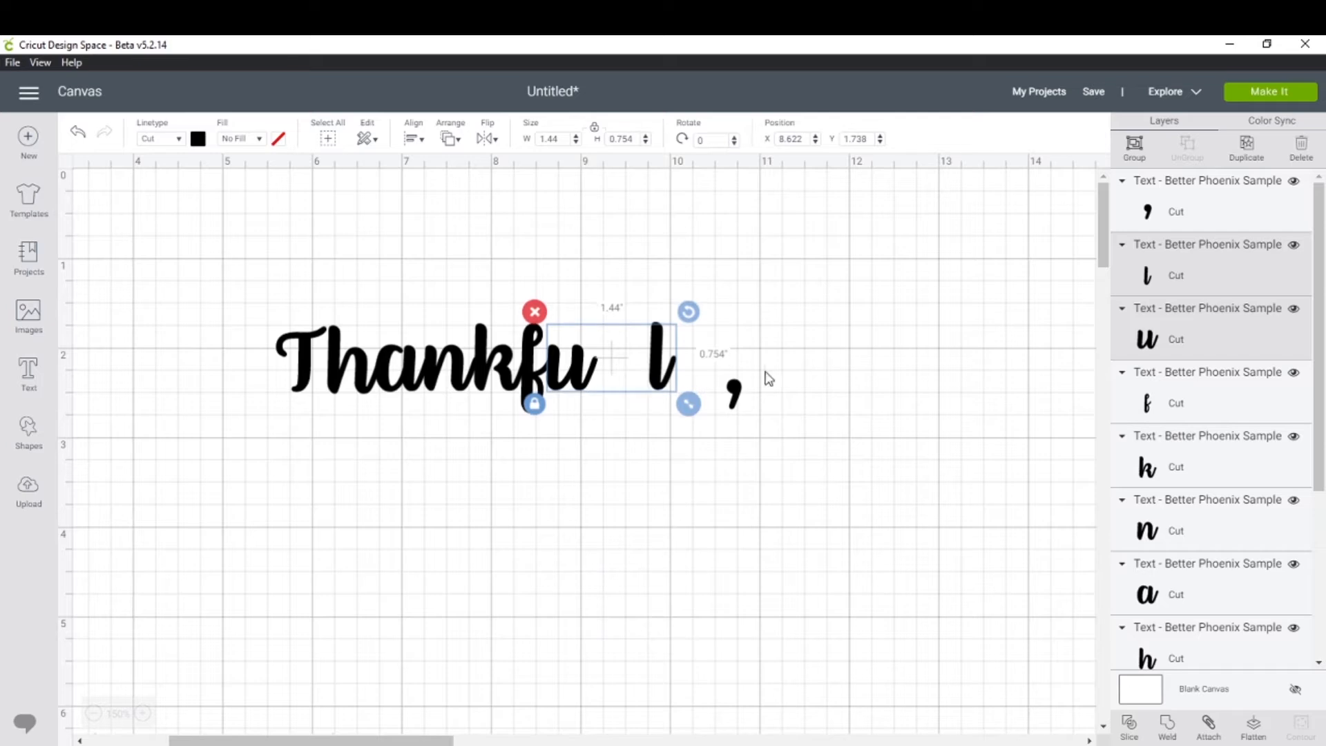
click(79, 134)
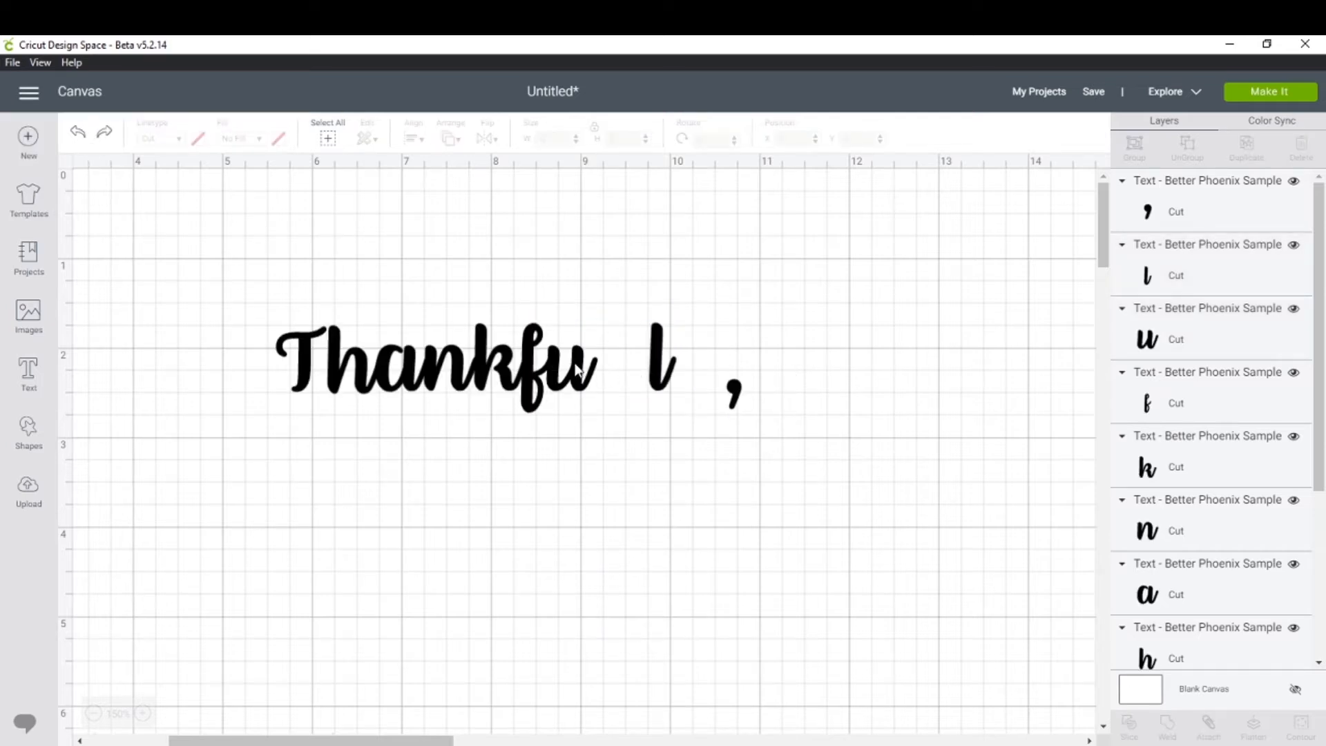
Join the l of "Thankful," to the u at about X 9.10, and move the comma beside it at about X 9.40
click(658, 363)
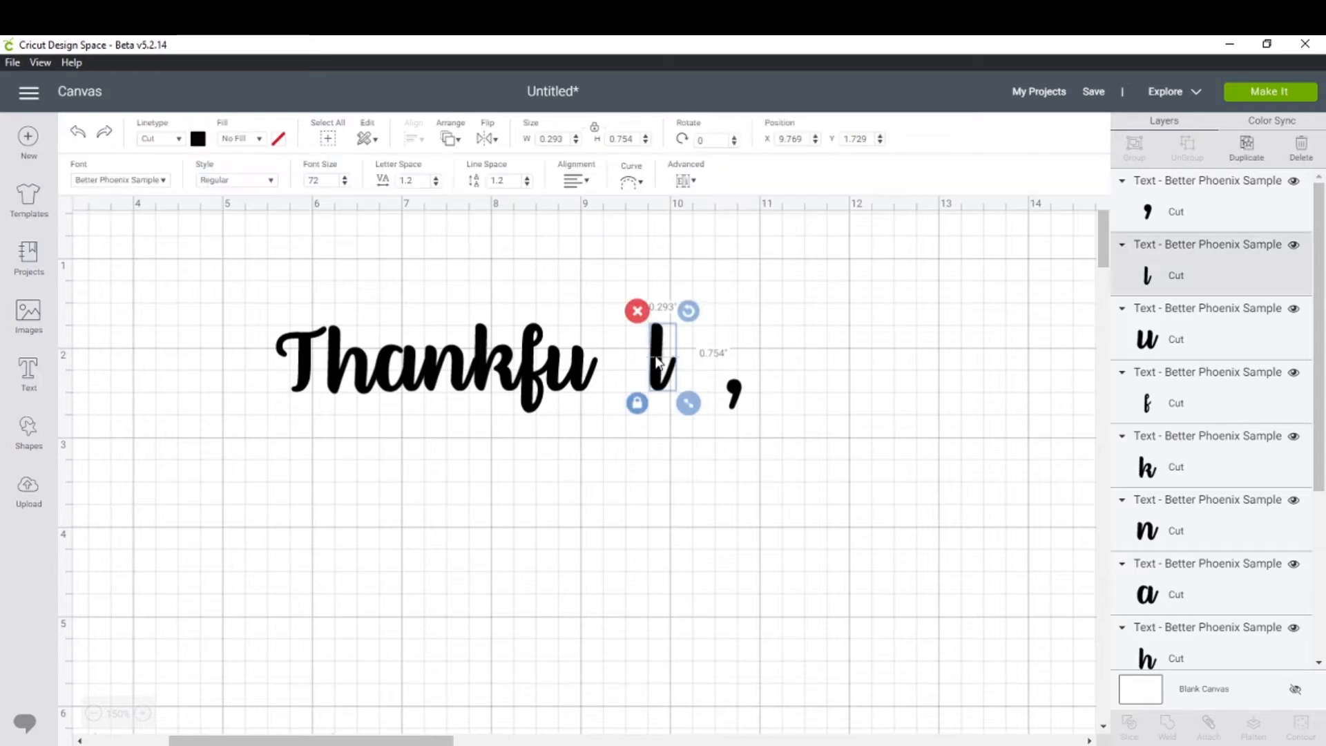
drag(658, 364, 599, 364)
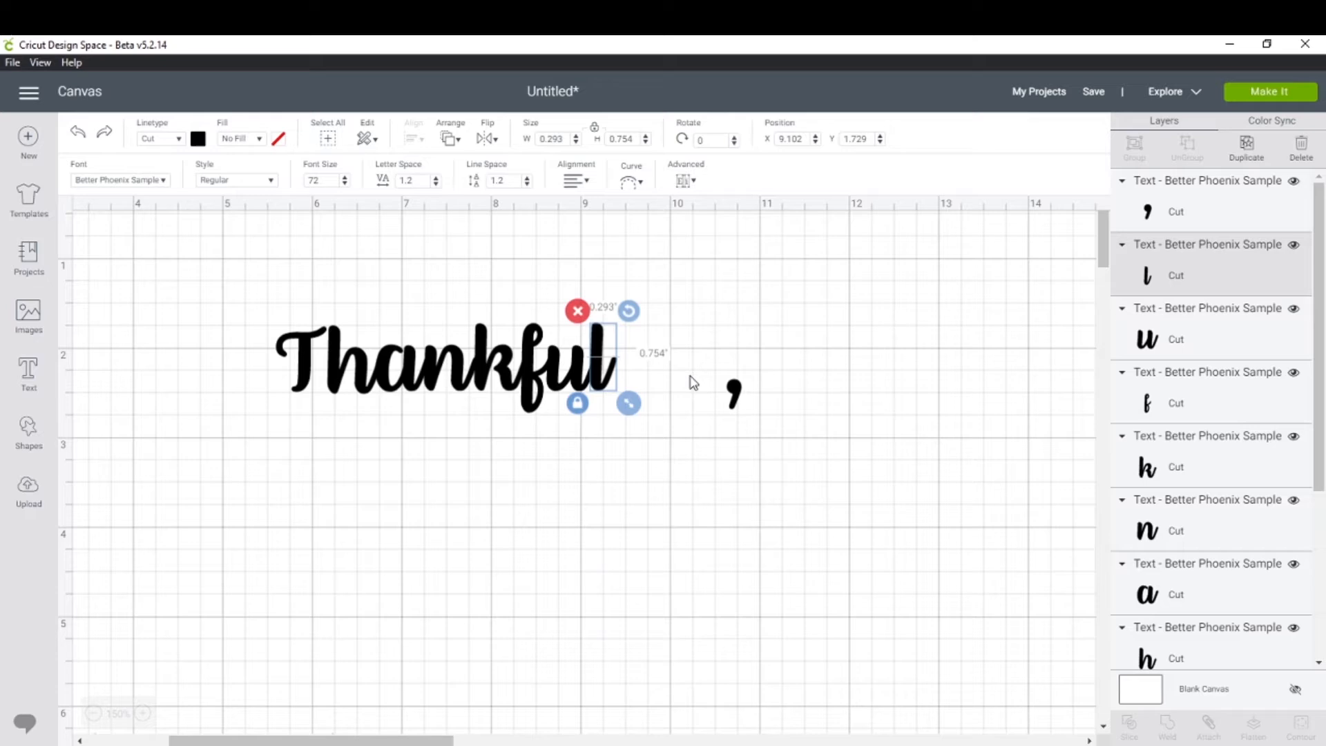
click(736, 392)
drag(740, 392, 623, 398)
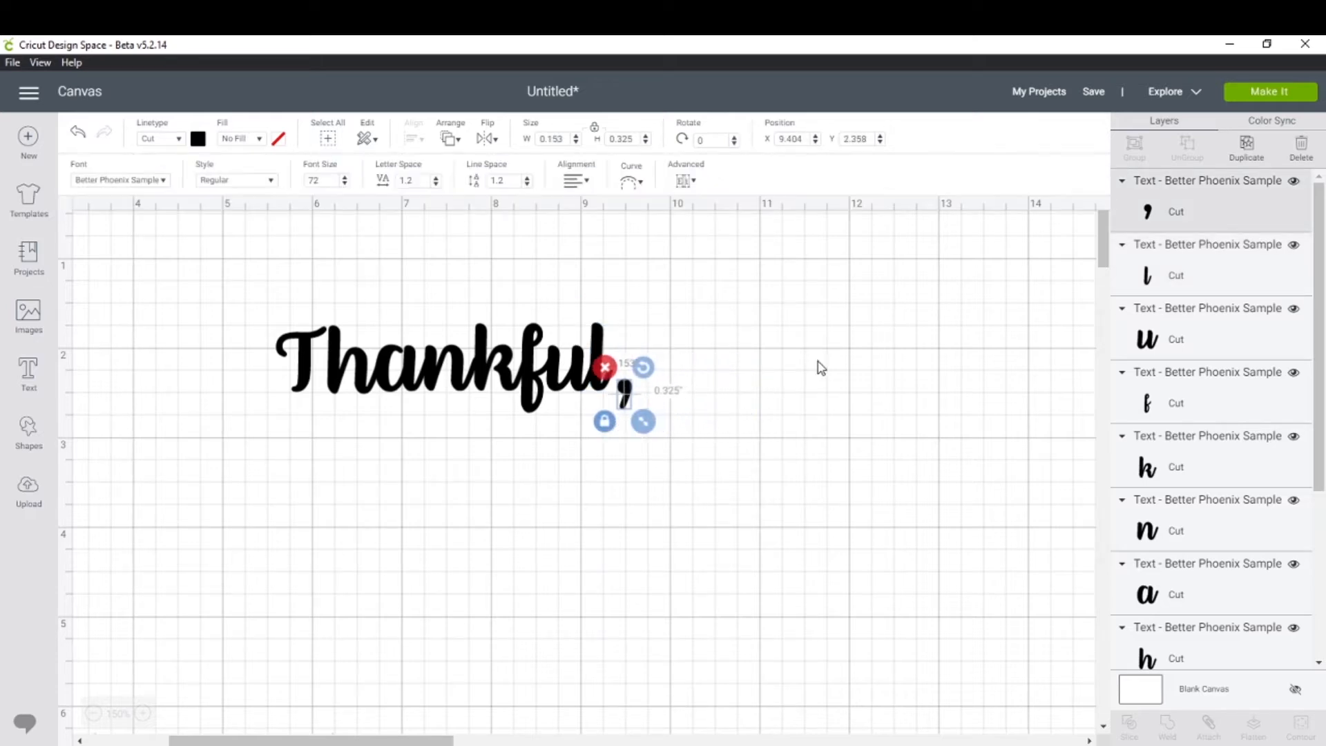
click(873, 350)
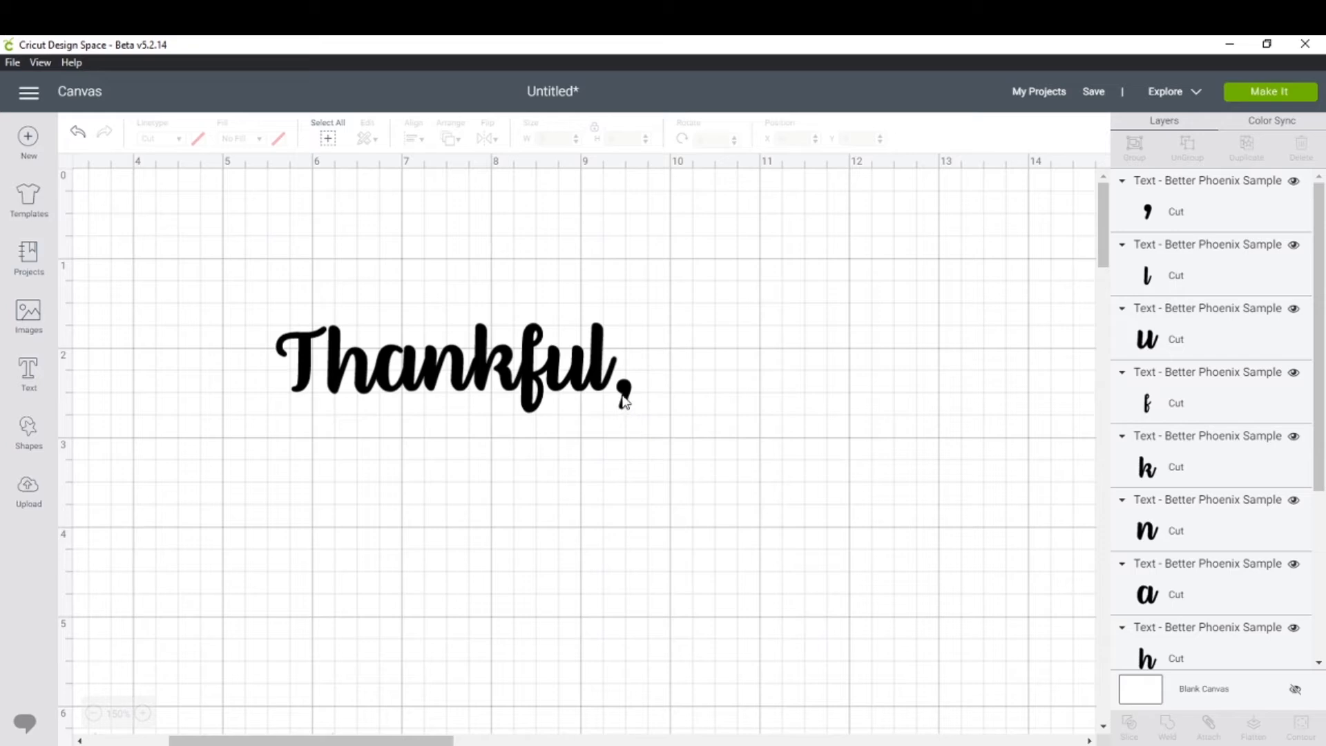
Select all the letters of "Thankful," together, move them to about X 6.21, Y 1.54, and group them
drag(650, 426, 239, 299)
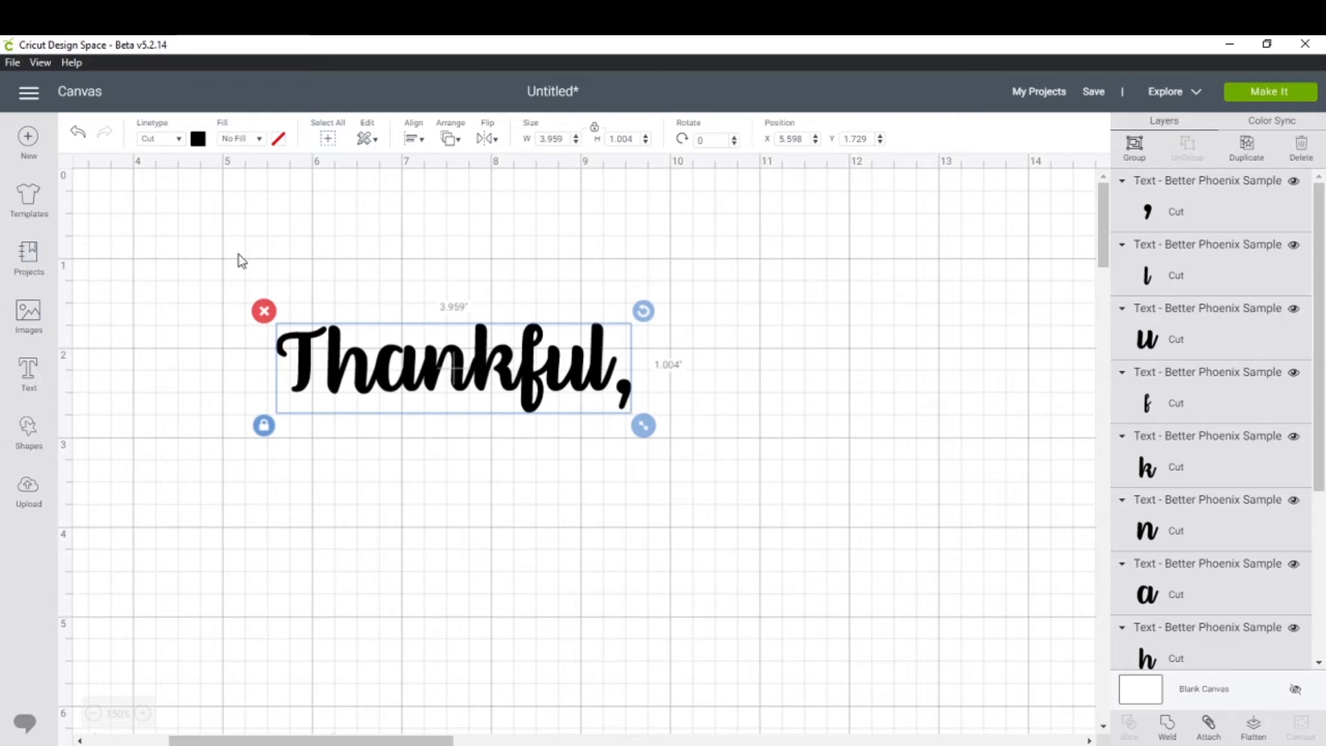
drag(483, 409, 542, 353)
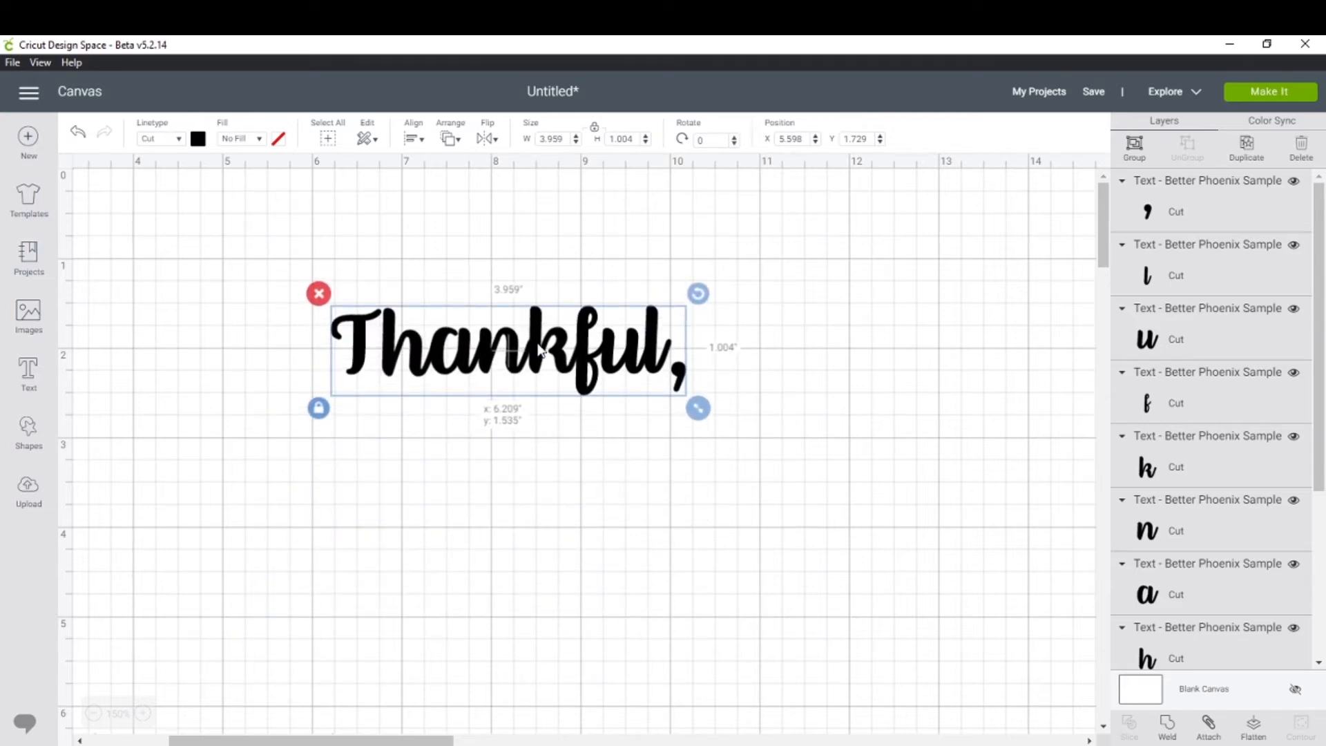
drag(541, 351, 542, 351)
click(1134, 146)
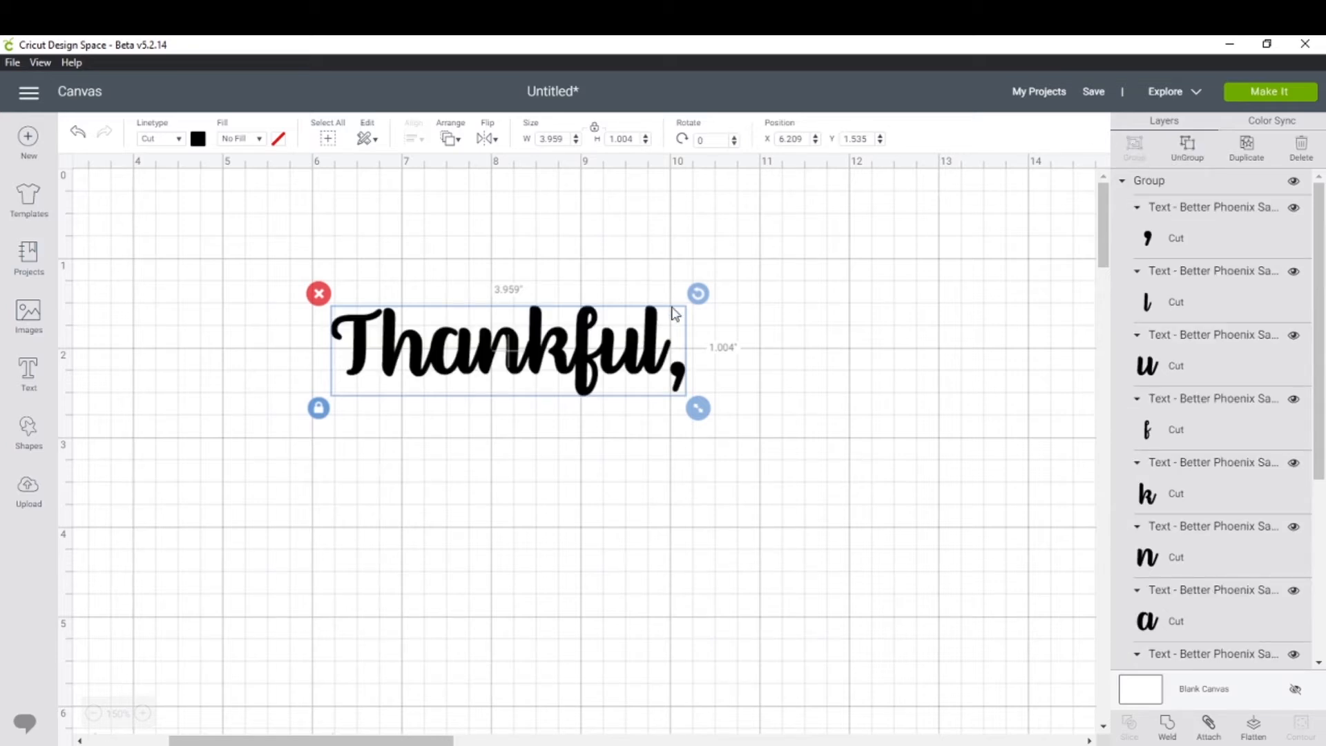
click(799, 378)
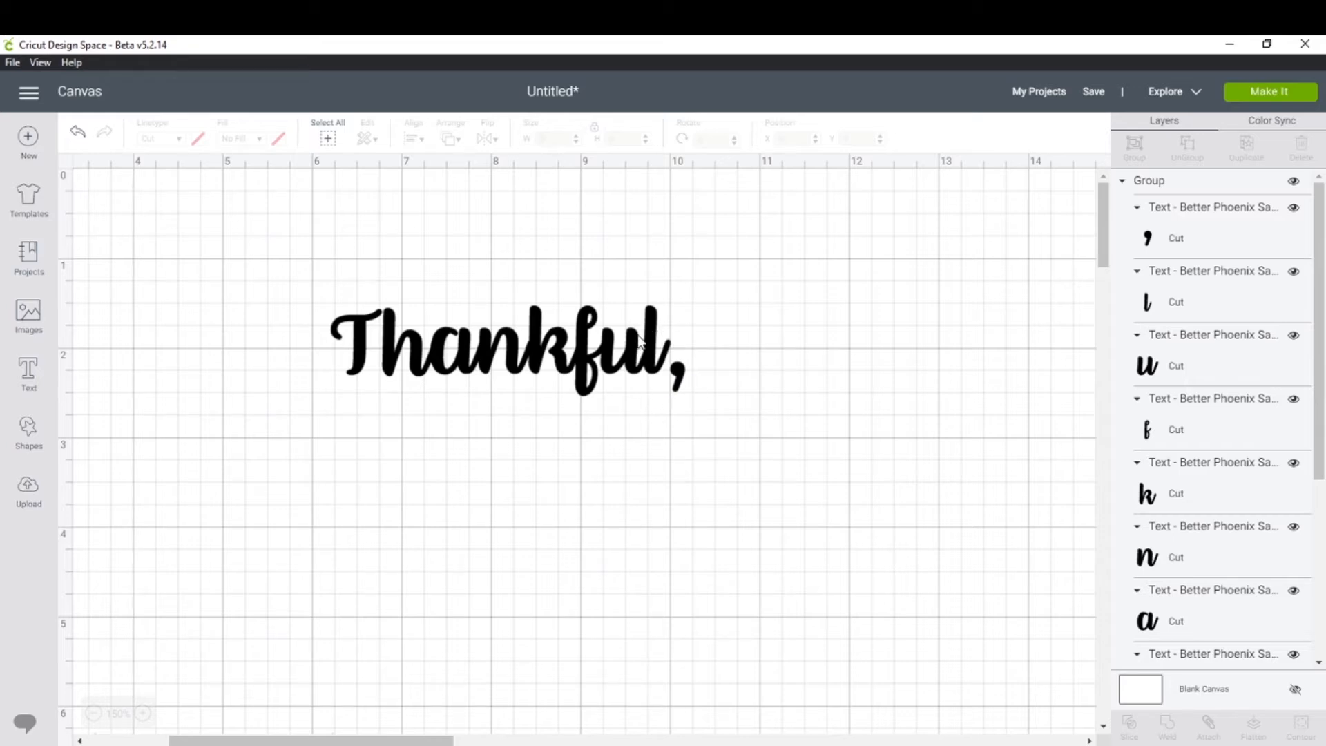
Move the grouped word "Thankful," to about X 6.70, Y 1.77, and deselect it
drag(788, 287, 772, 380)
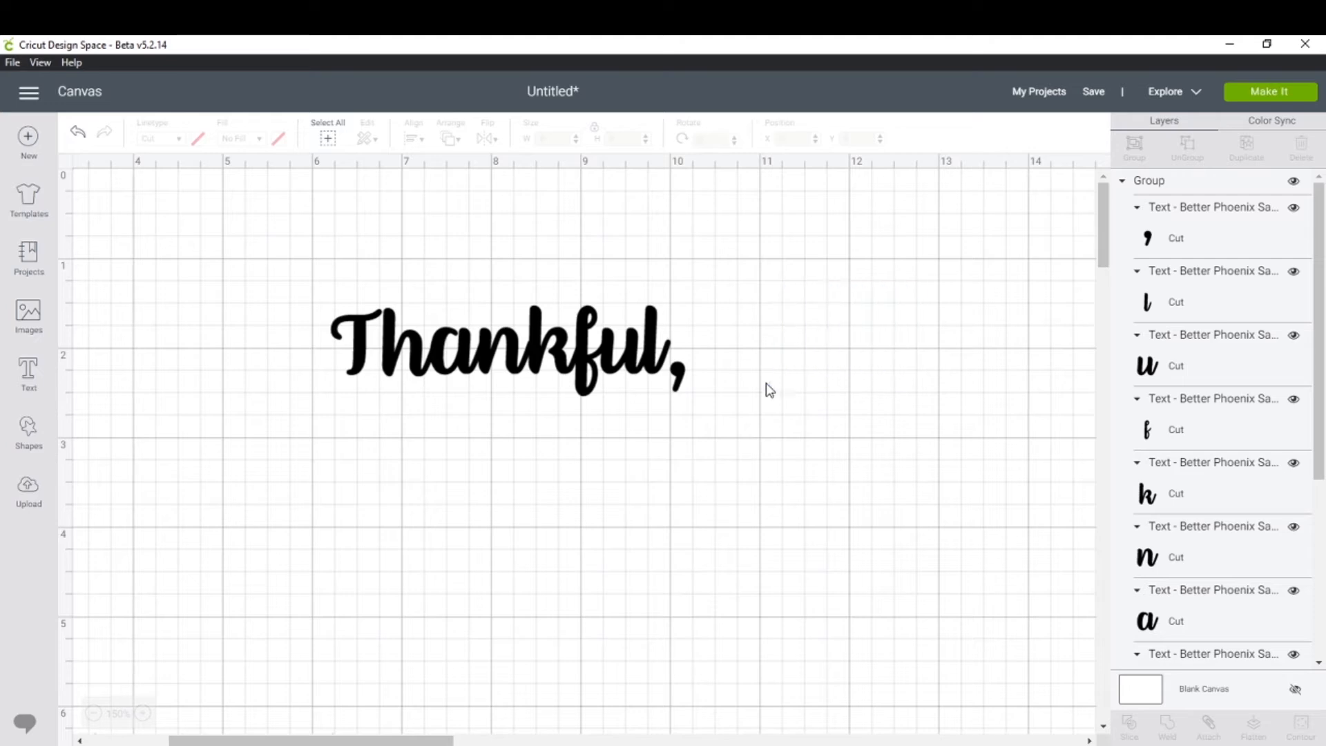
click(652, 324)
drag(652, 324, 710, 388)
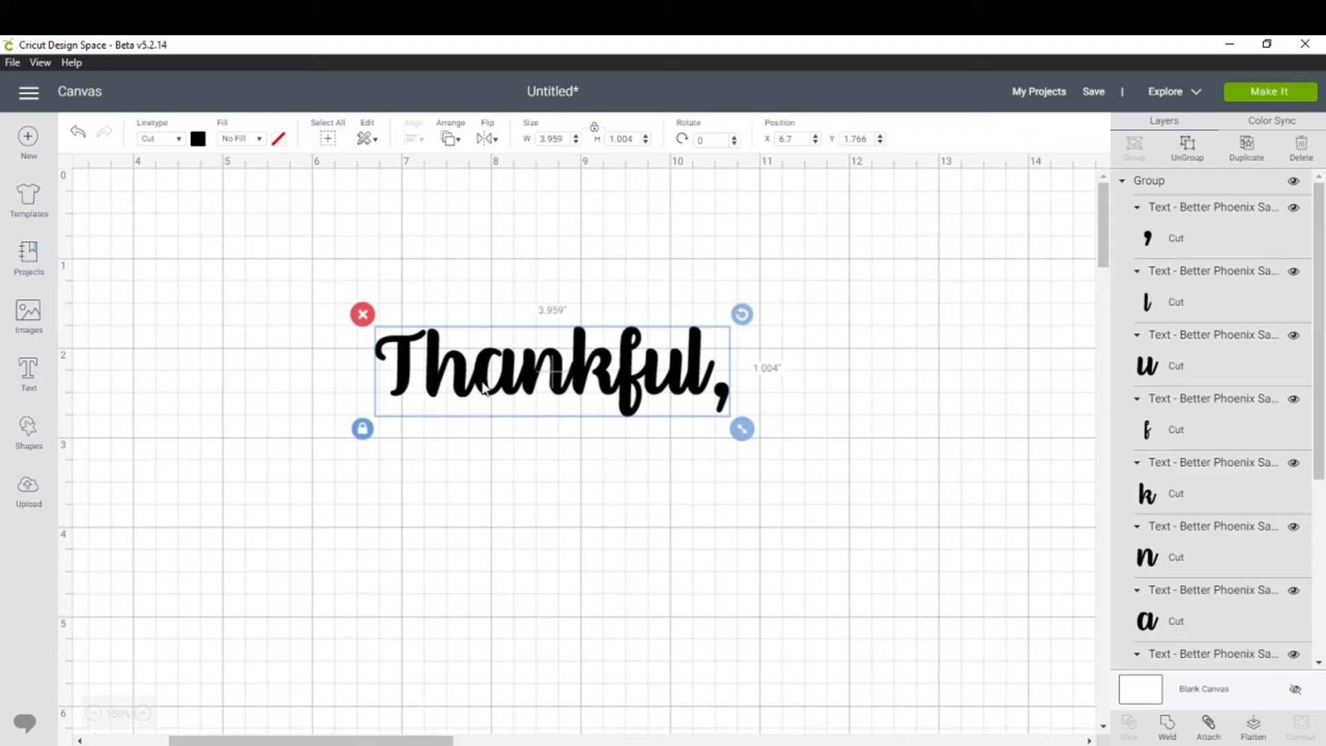
click(444, 433)
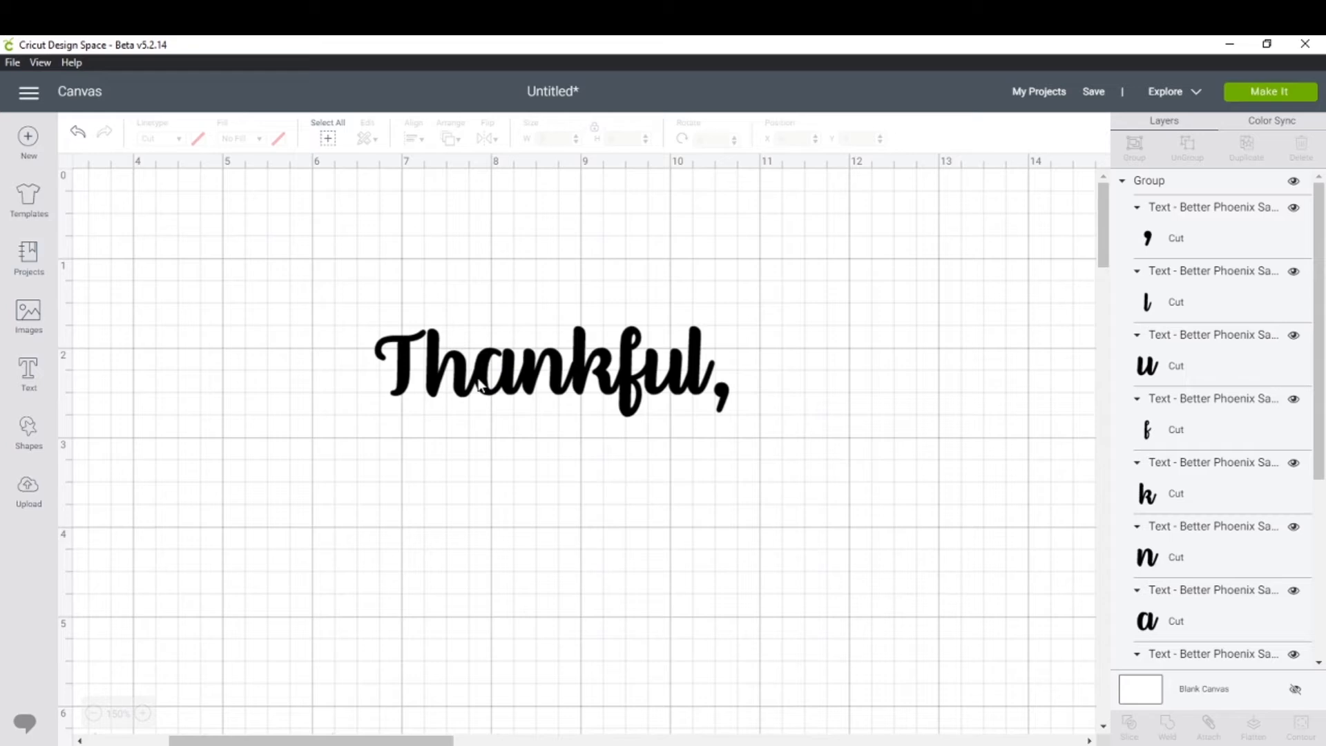
Weld the grouped letters of "Thankful," into one shape and move it up to about X 6.88, Y 0.84
click(481, 385)
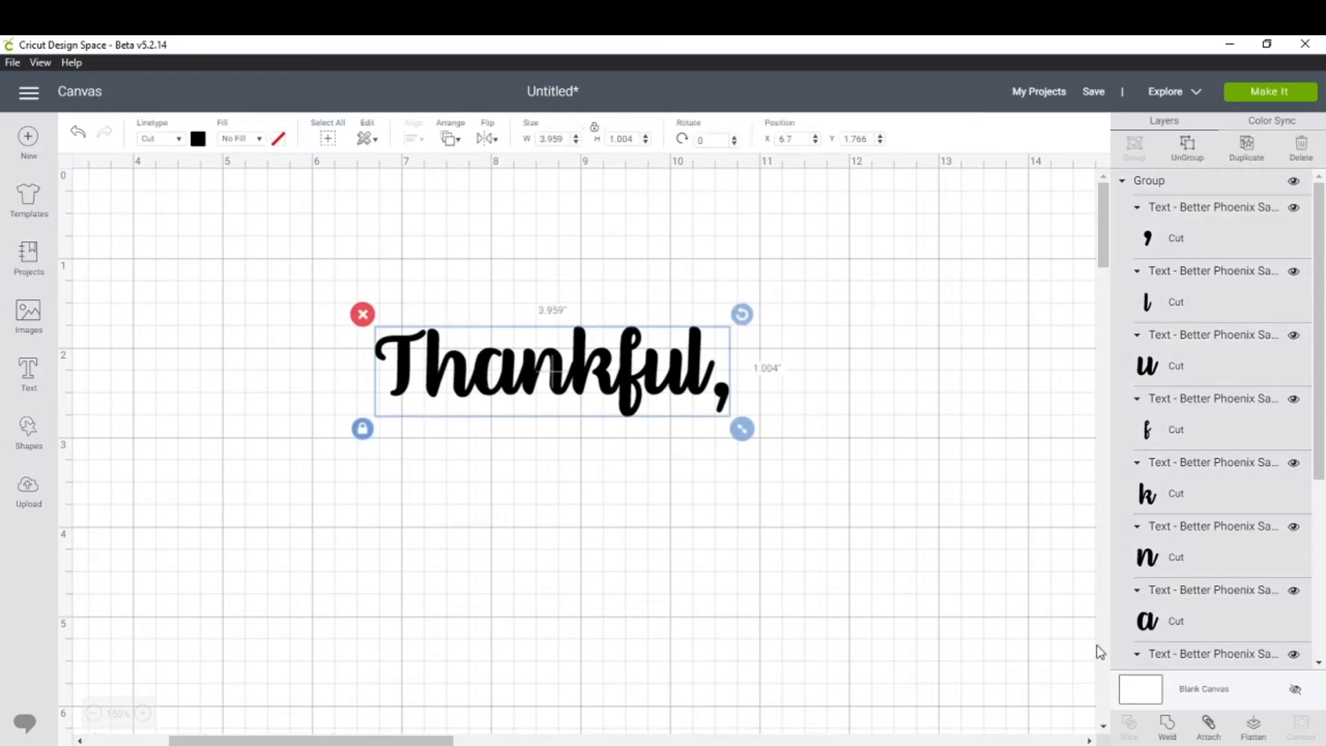
click(1177, 734)
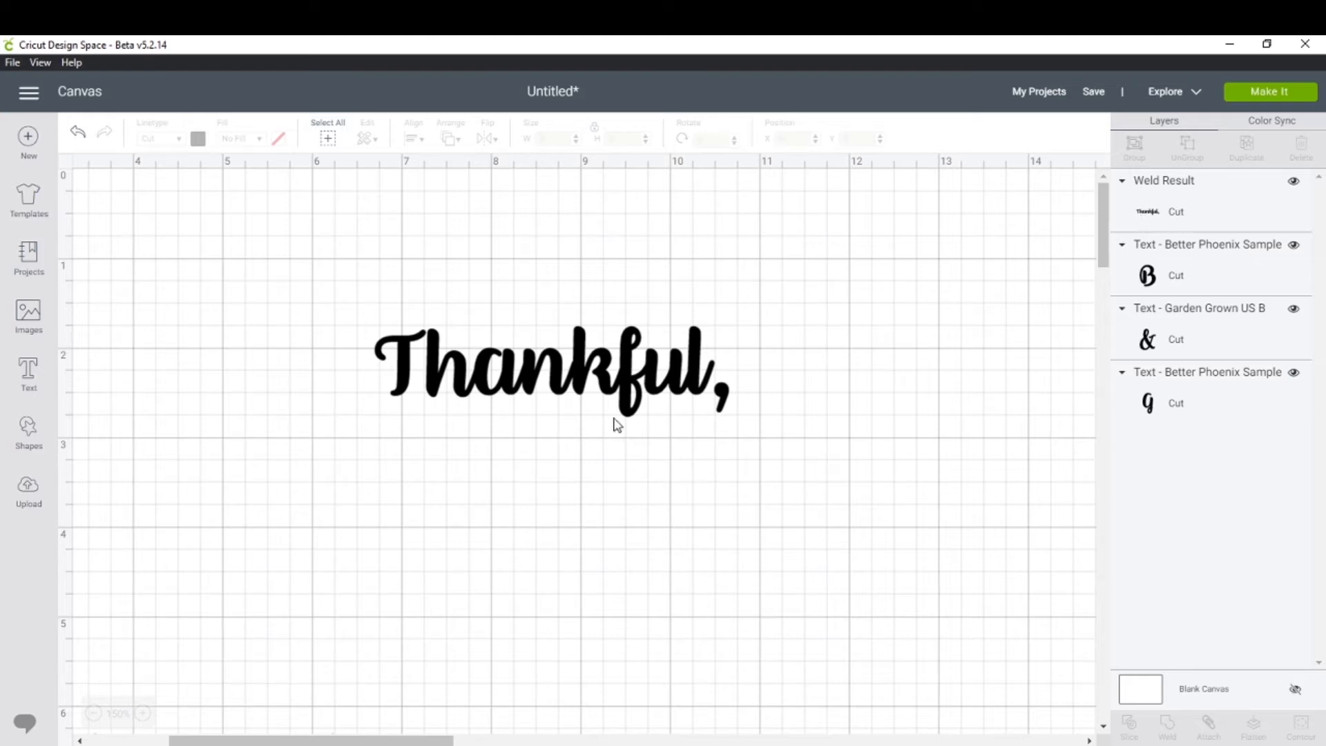
drag(632, 387, 705, 290)
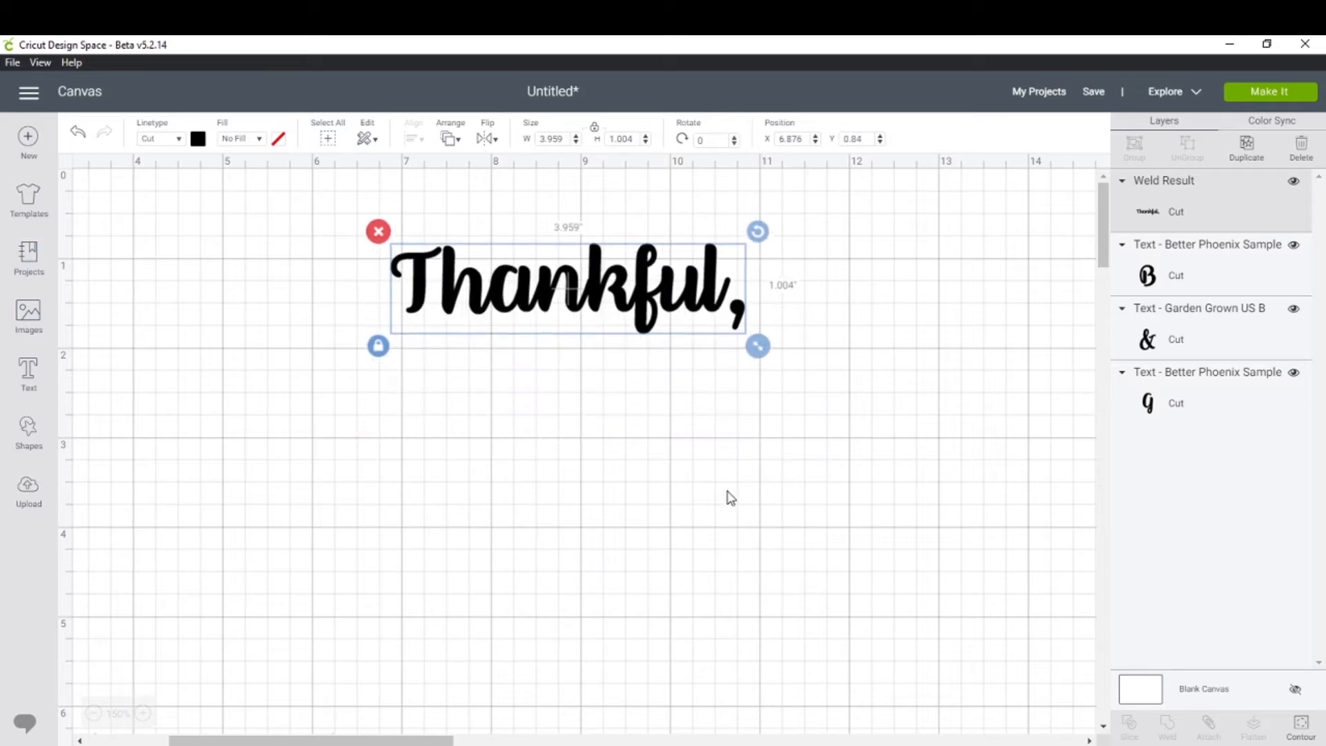
Bring "Blessed" and "Grateful," up the canvas, placing "Grateful," directly under "Thankful," at about X 6.57, Y 2.19
scroll(692, 536, down, 5)
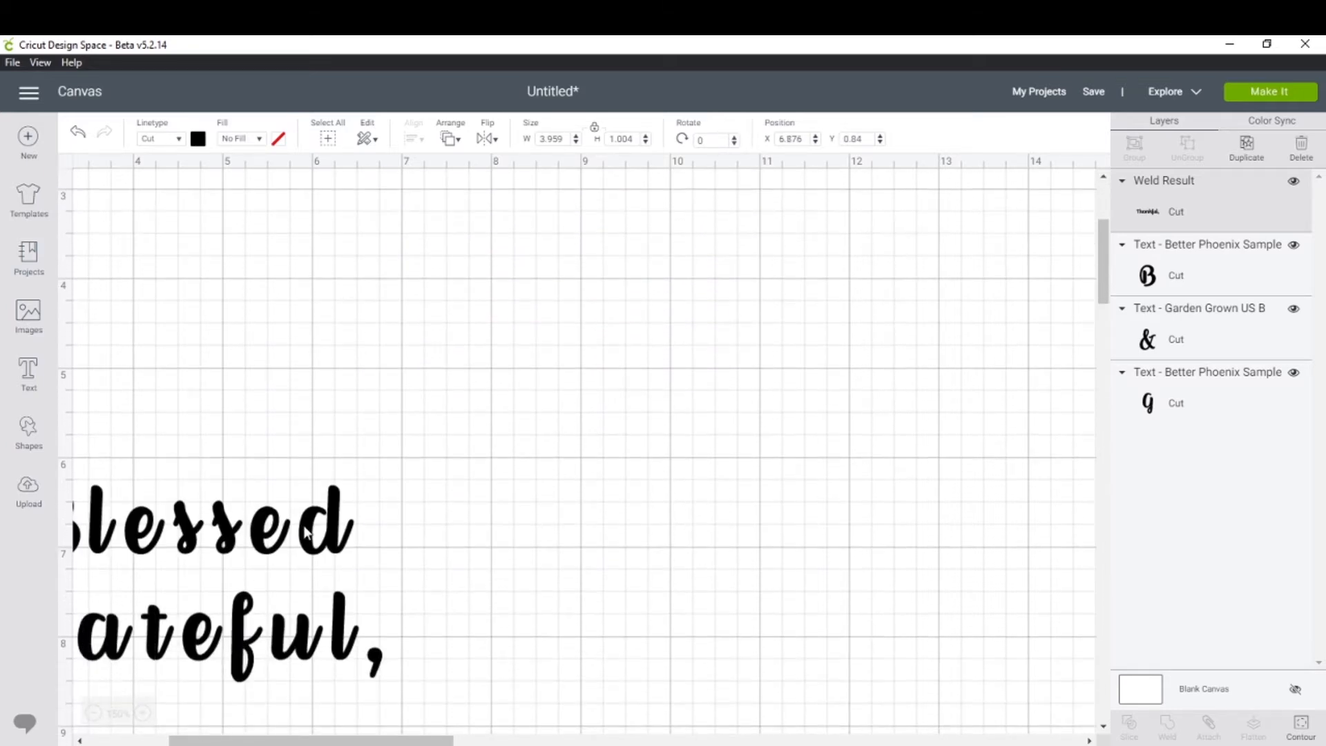
drag(306, 532, 530, 425)
drag(345, 645, 846, 271)
scroll(797, 484, up, 4)
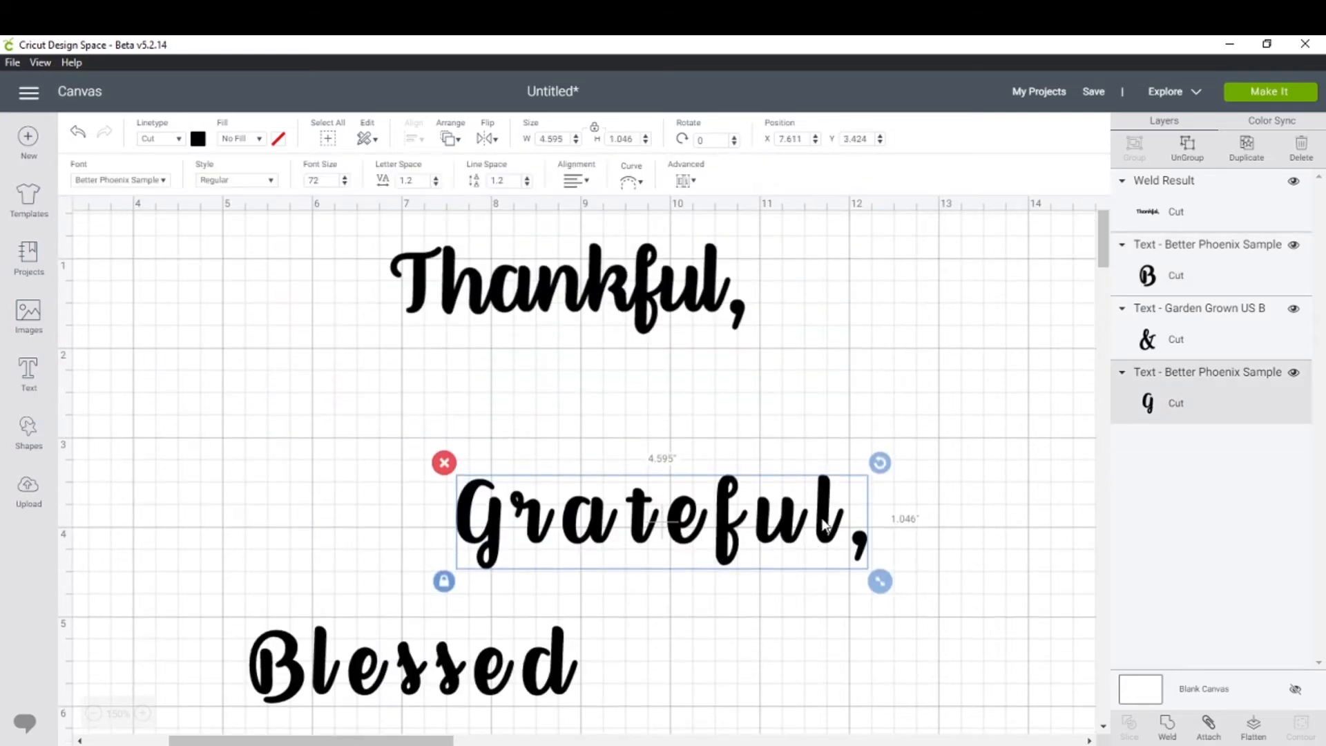
drag(826, 526, 734, 414)
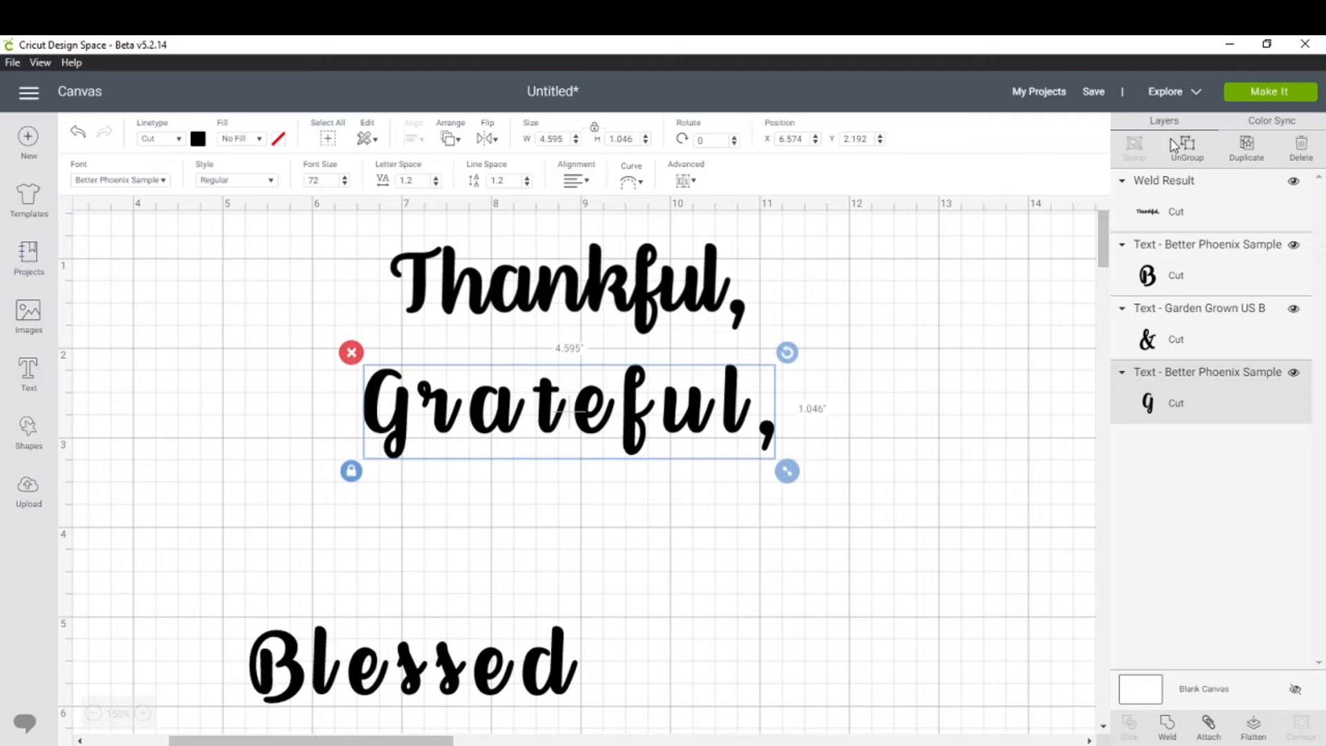
Ungroup "Grateful," and join its r, a, t and e in turn, with the a at about X 7.44 and the e at about X 8.22
click(1187, 149)
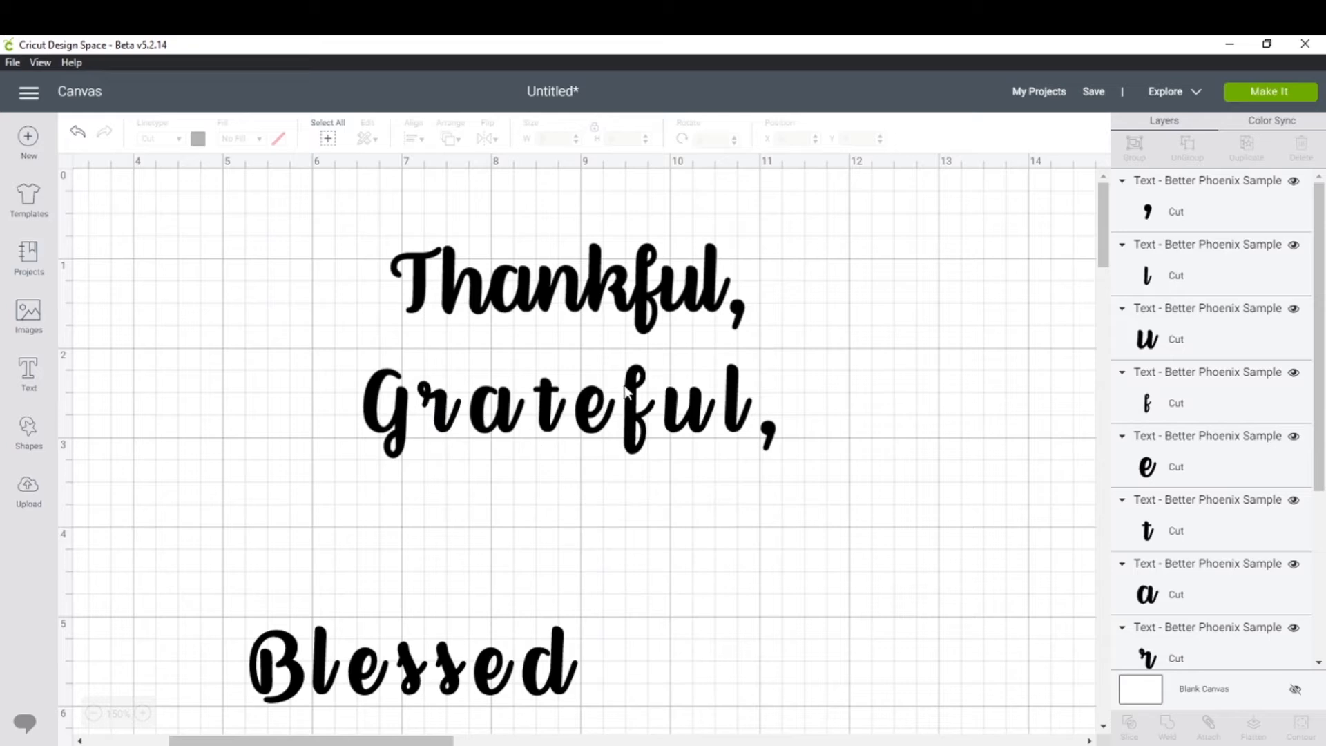
click(443, 402)
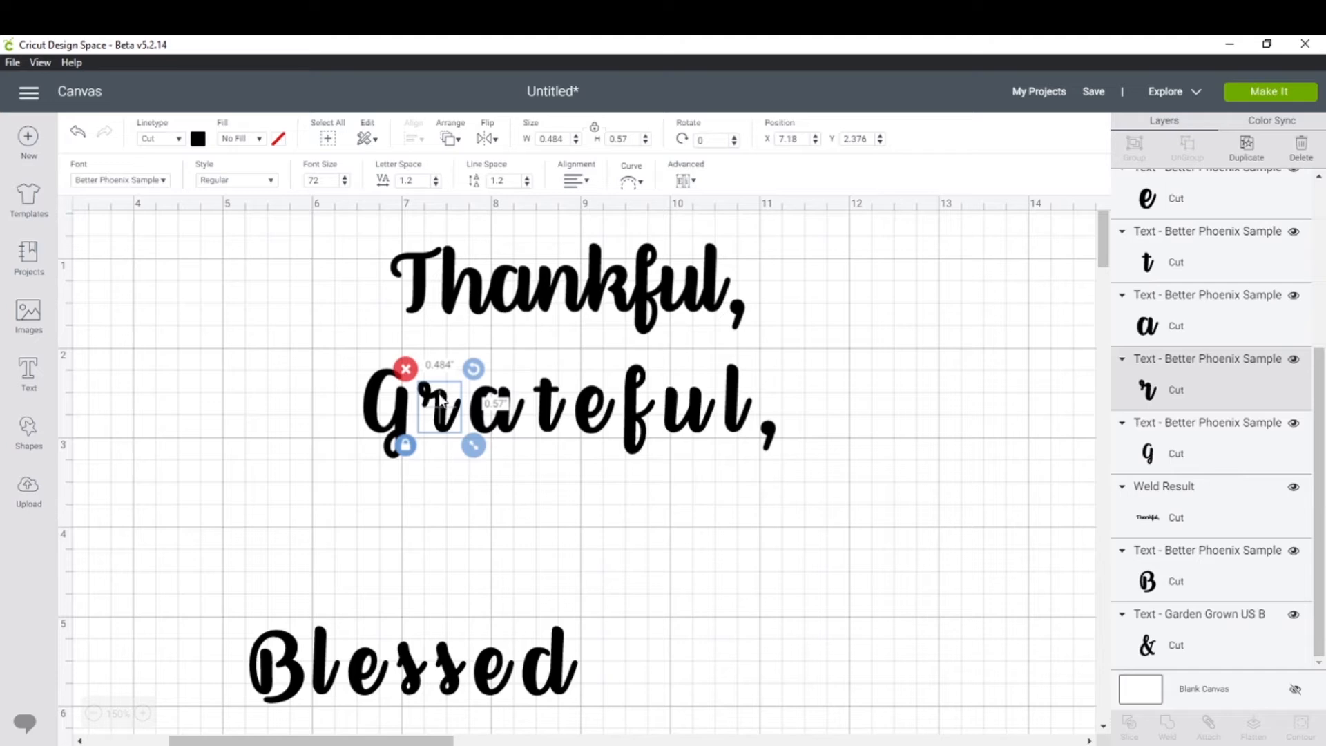
drag(434, 400, 428, 400)
drag(510, 423, 468, 423)
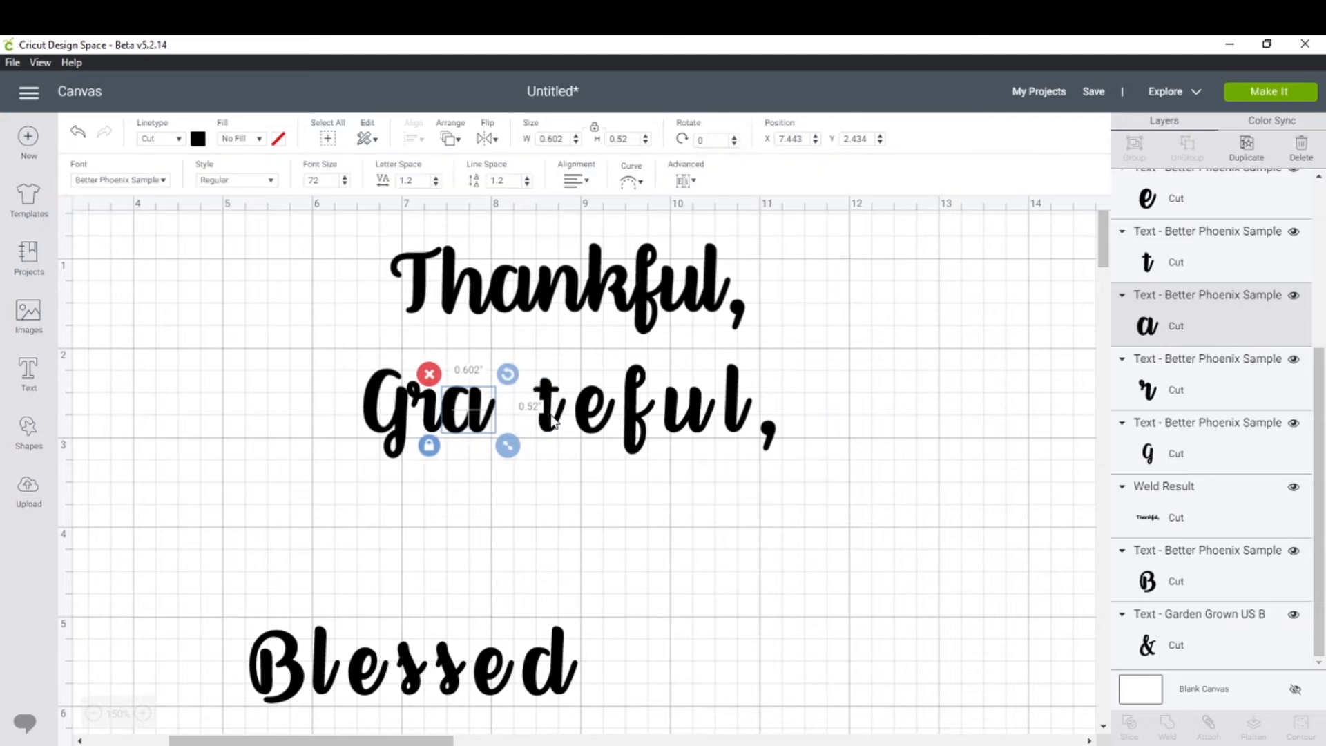
drag(553, 423, 501, 425)
drag(598, 425, 533, 428)
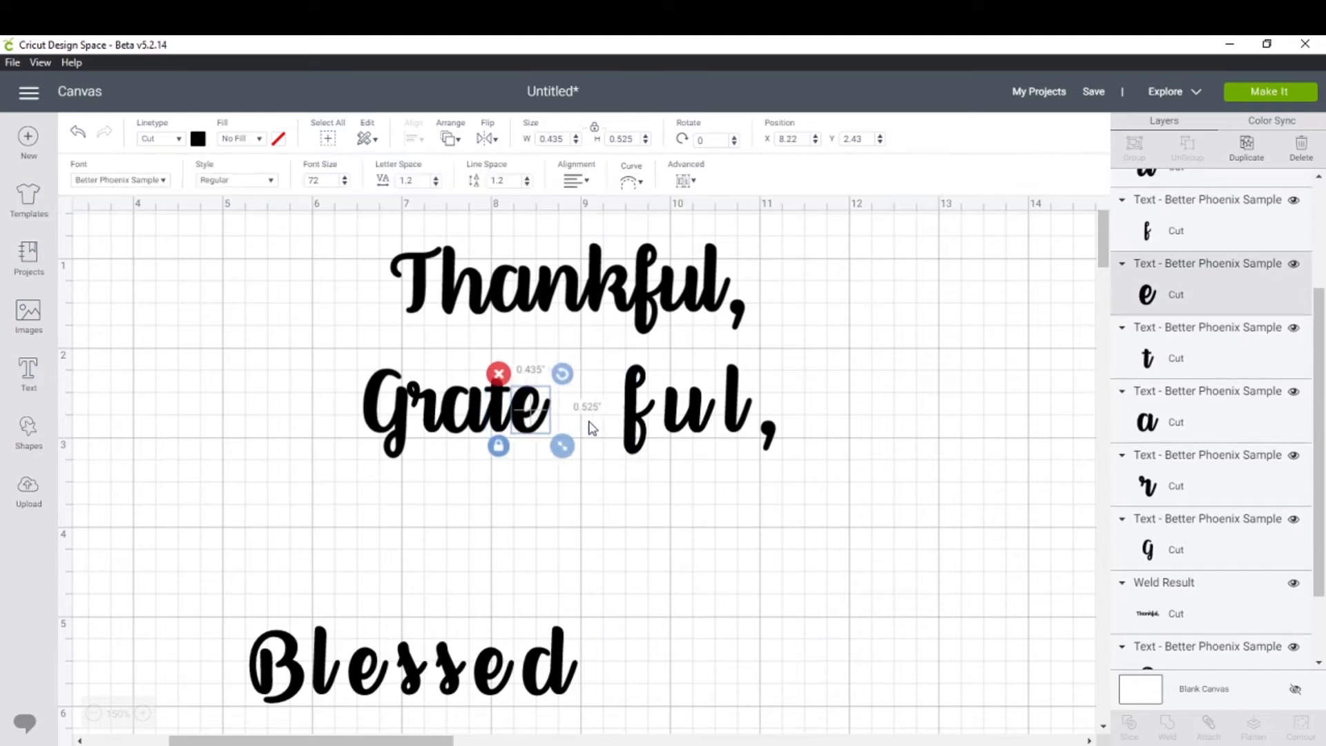
Join the f of "Grateful," to the e, at about X 8.60, Y 2.22
click(637, 426)
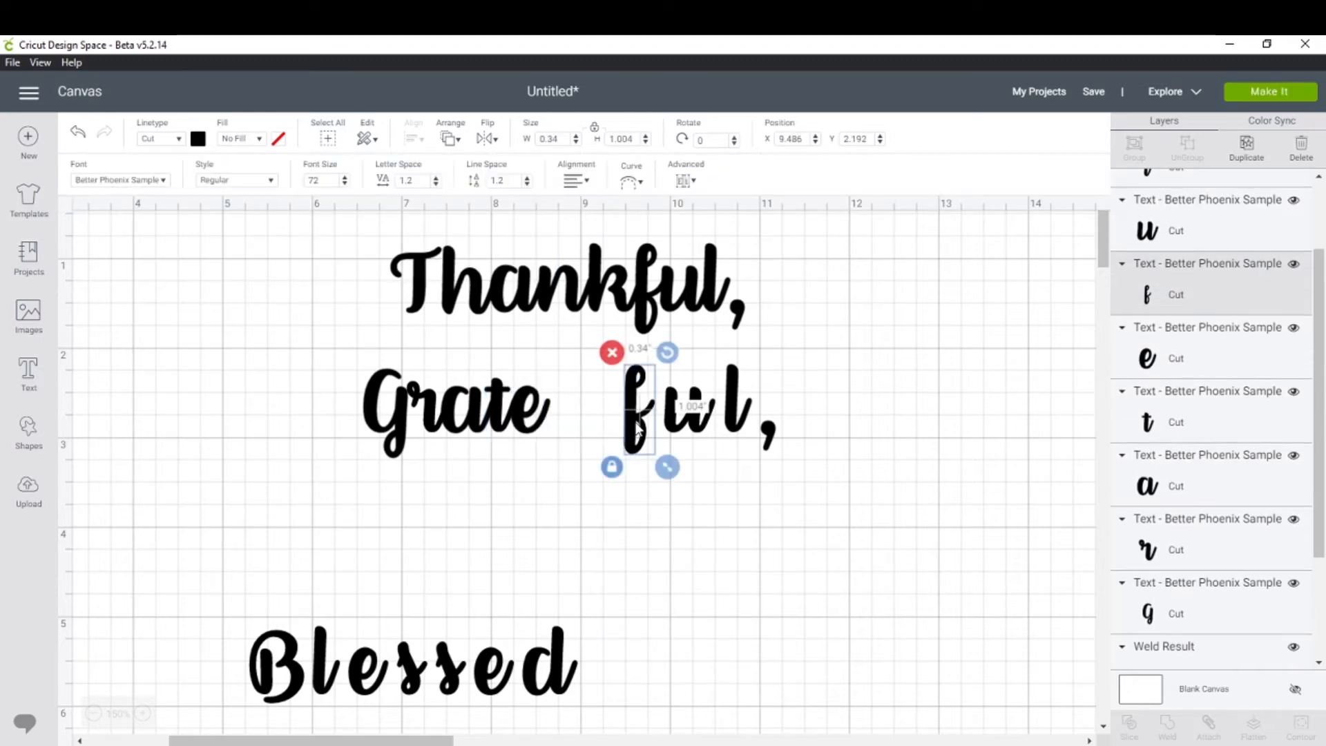
drag(611, 431, 553, 435)
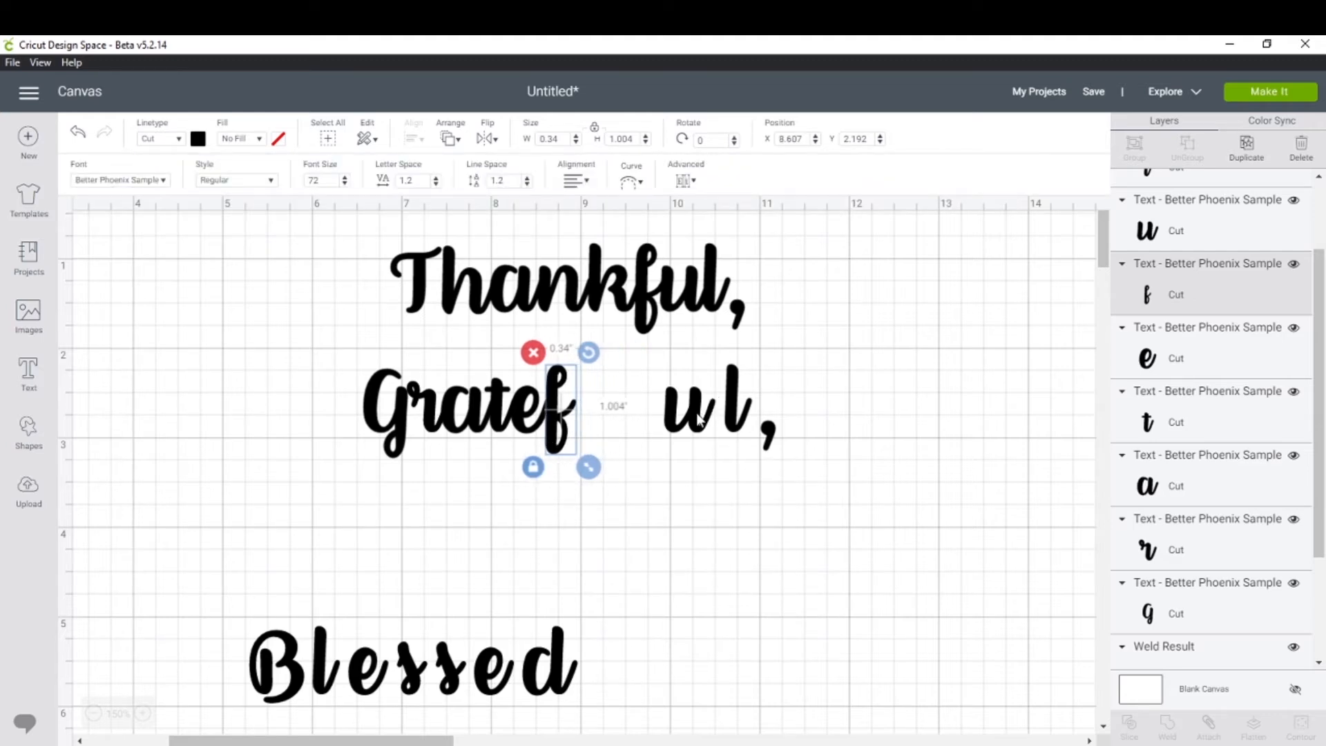
mouse_move(698, 420)
mouse_down()
mouse_move(616, 419)
mouse_move(741, 421)
mouse_move(683, 422)
mouse_move(697, 423)
mouse_up()
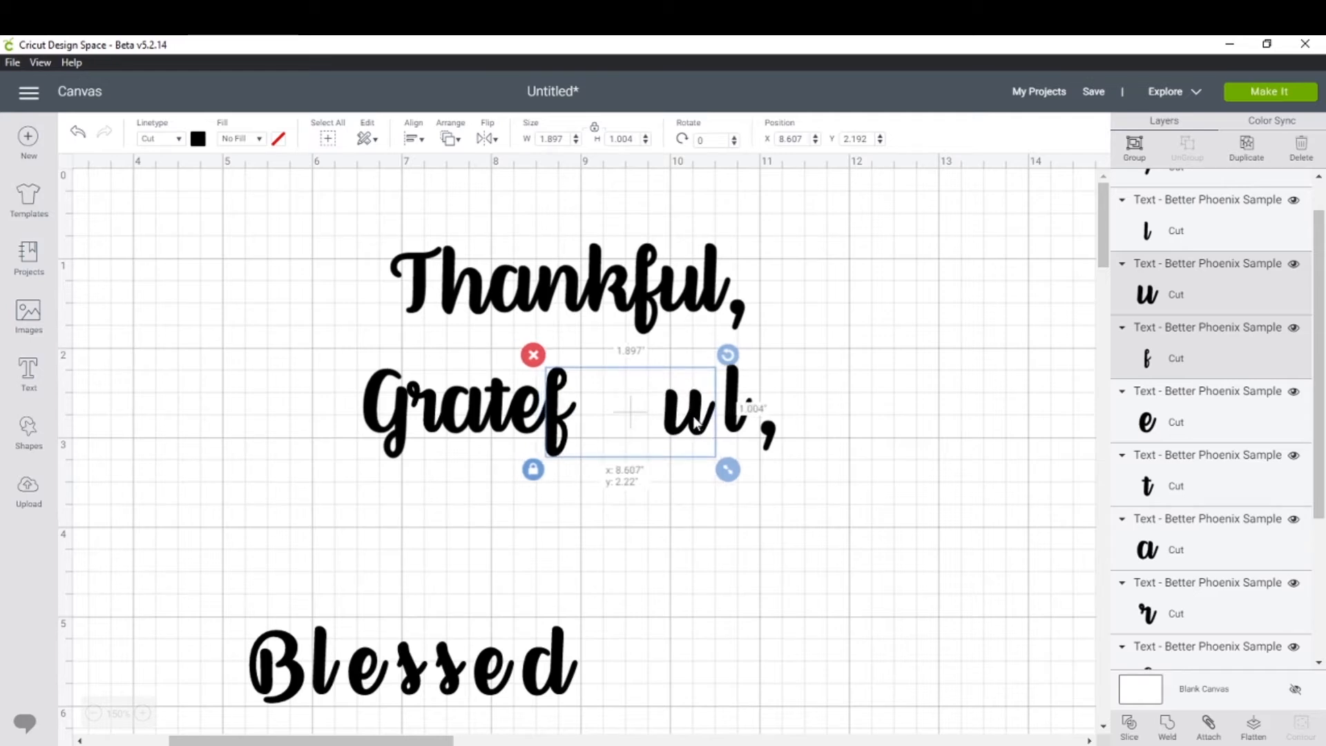
click(608, 510)
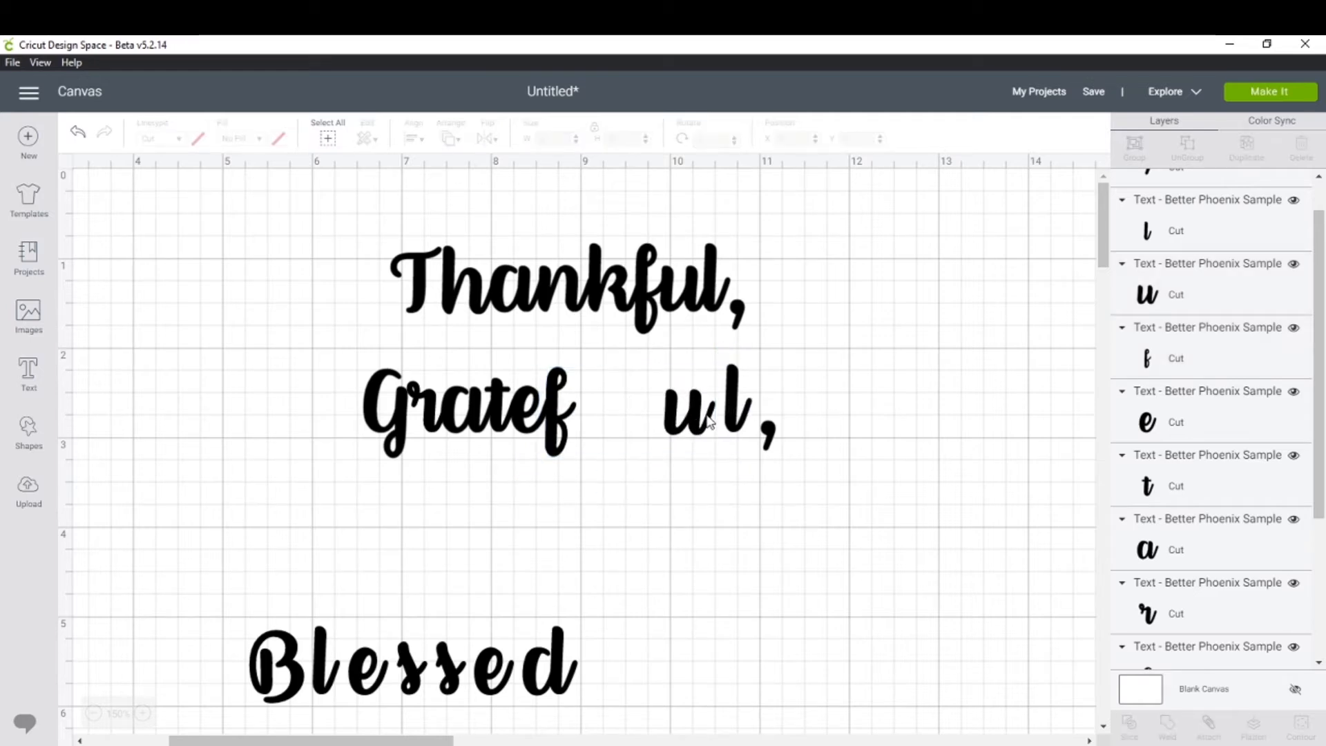
click(552, 442)
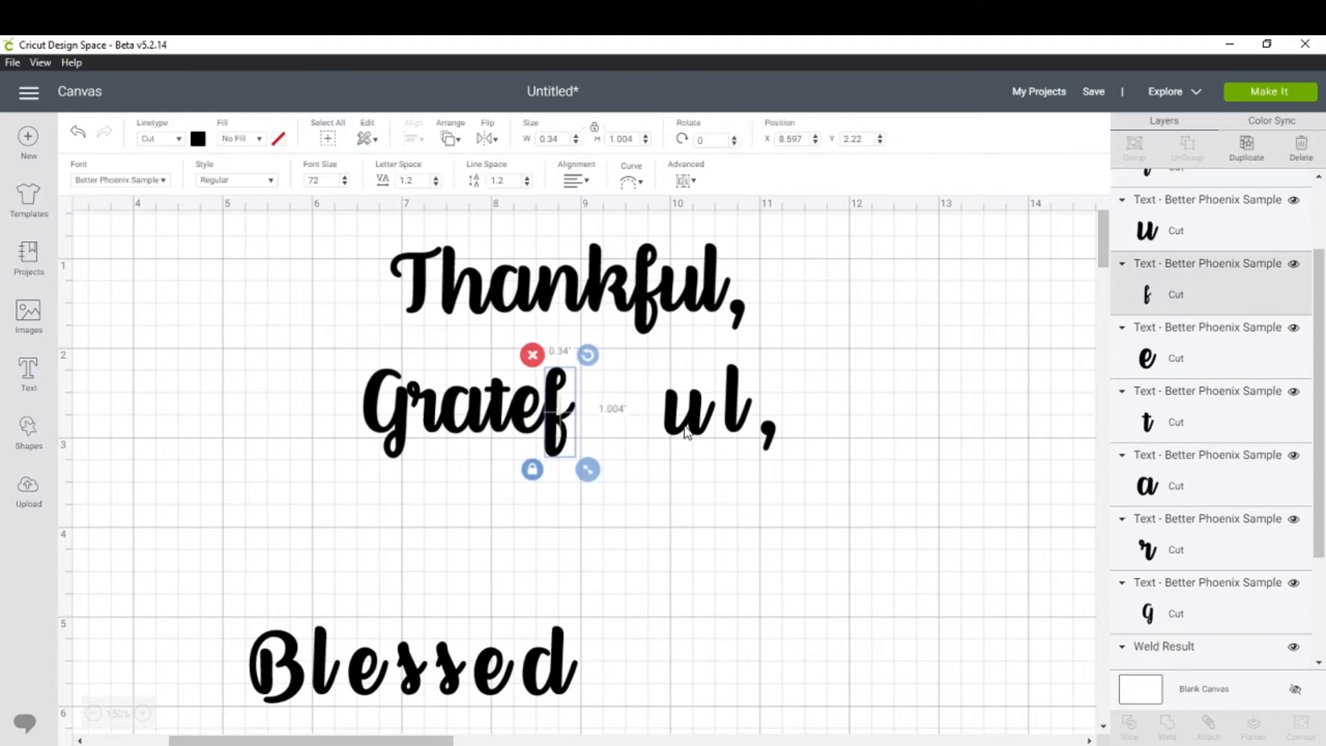
Nudge the u of "Grateful," left until it joins the f, at about X 8.88
click(705, 428)
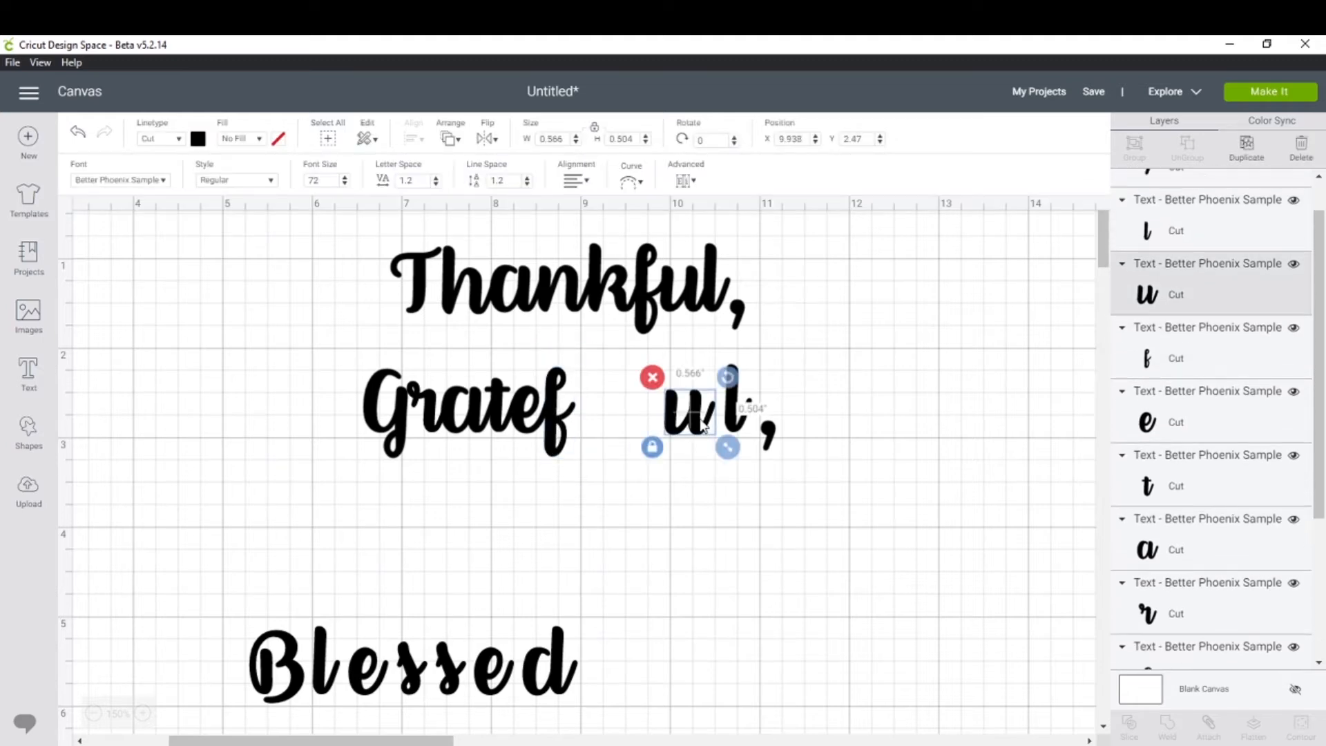
key(Left)
key(Left)
key(Left)
key(Left)
key(Left)
key(Left)
key(Left)
key(Left)
key(Left)
key(Left)
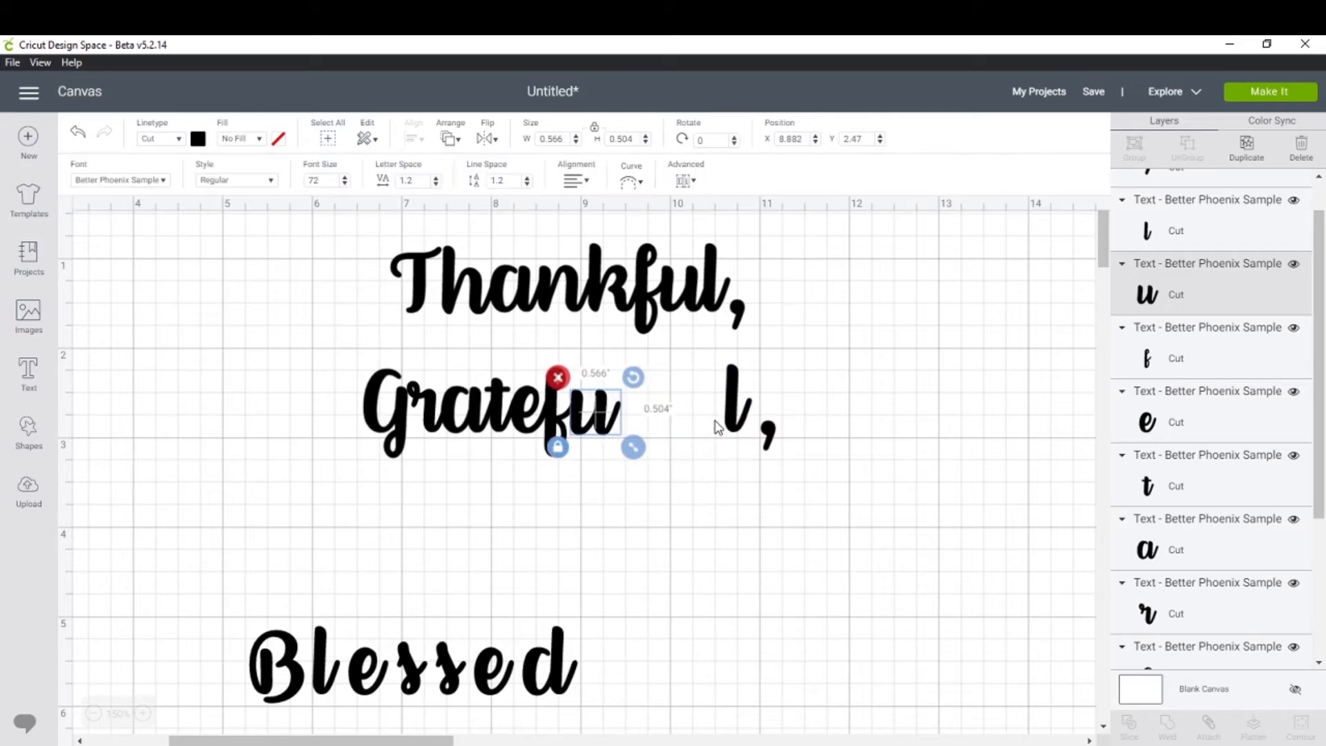
Join the l of "Grateful," to the u at about X 9.38, and move the comma right beside the l
click(731, 417)
drag(730, 417, 623, 428)
click(773, 431)
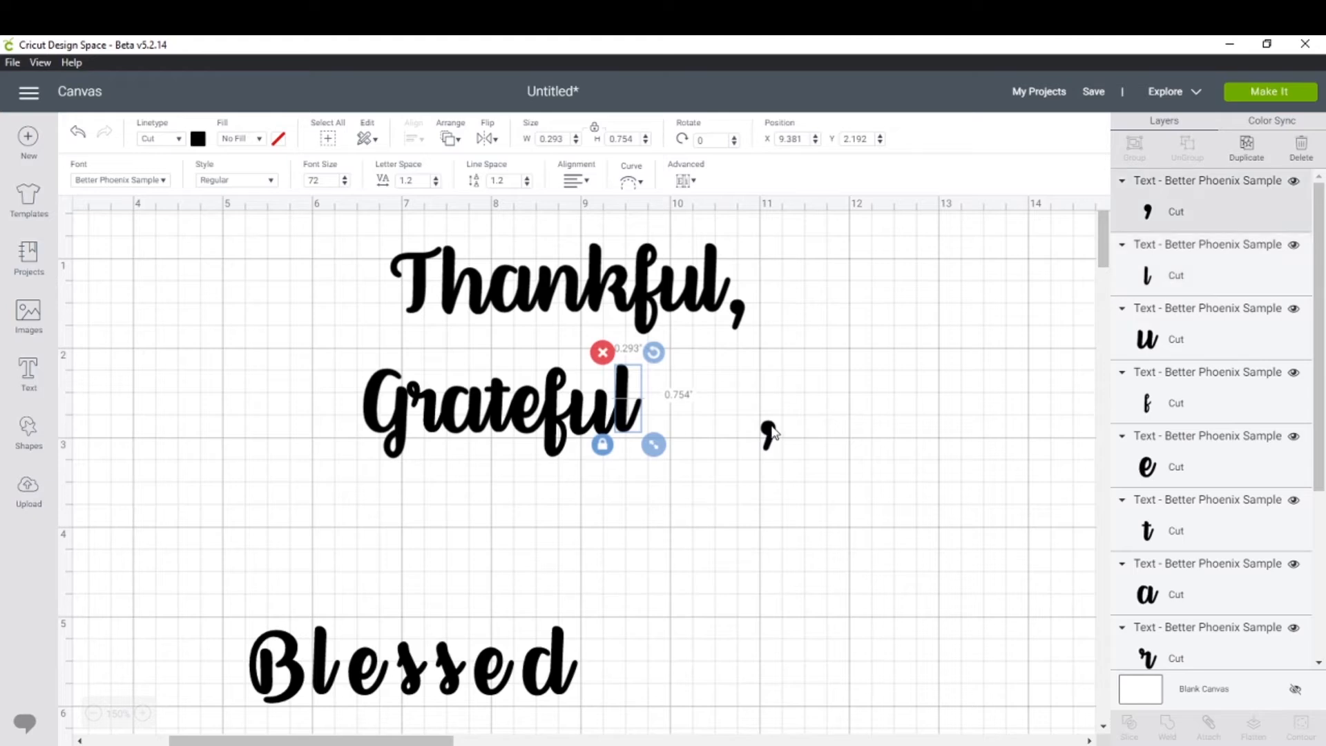
drag(772, 431, 649, 432)
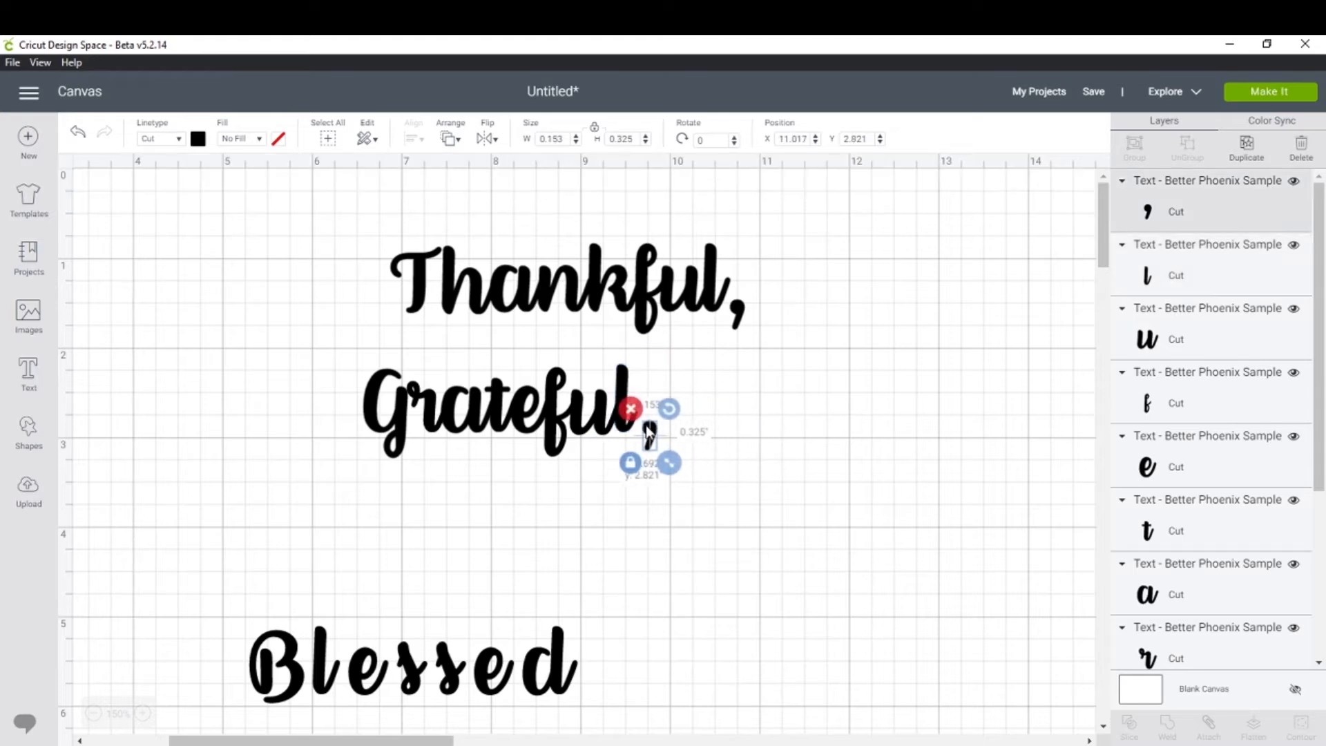
click(746, 415)
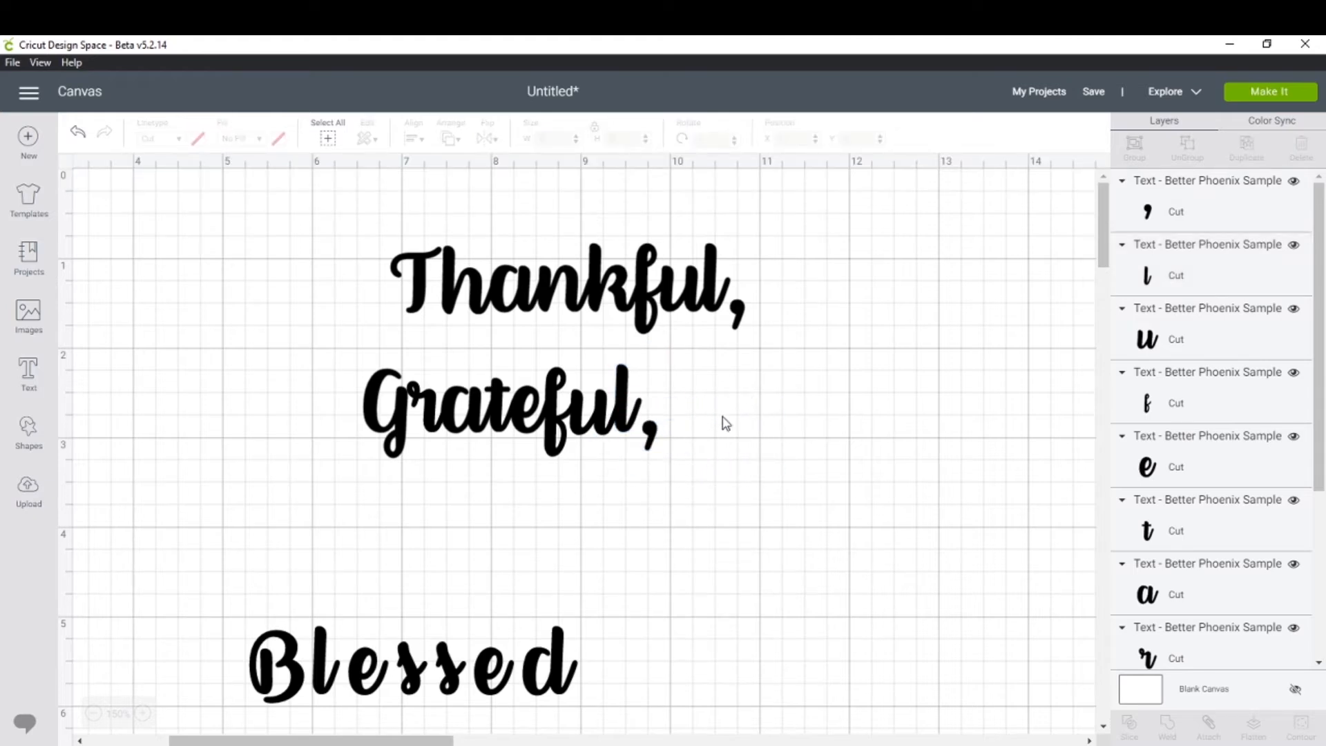
Enlarge only the G of "Grateful," to about 0.81 by 1.64 inches and shift it left so it joins the r
drag(696, 487, 300, 362)
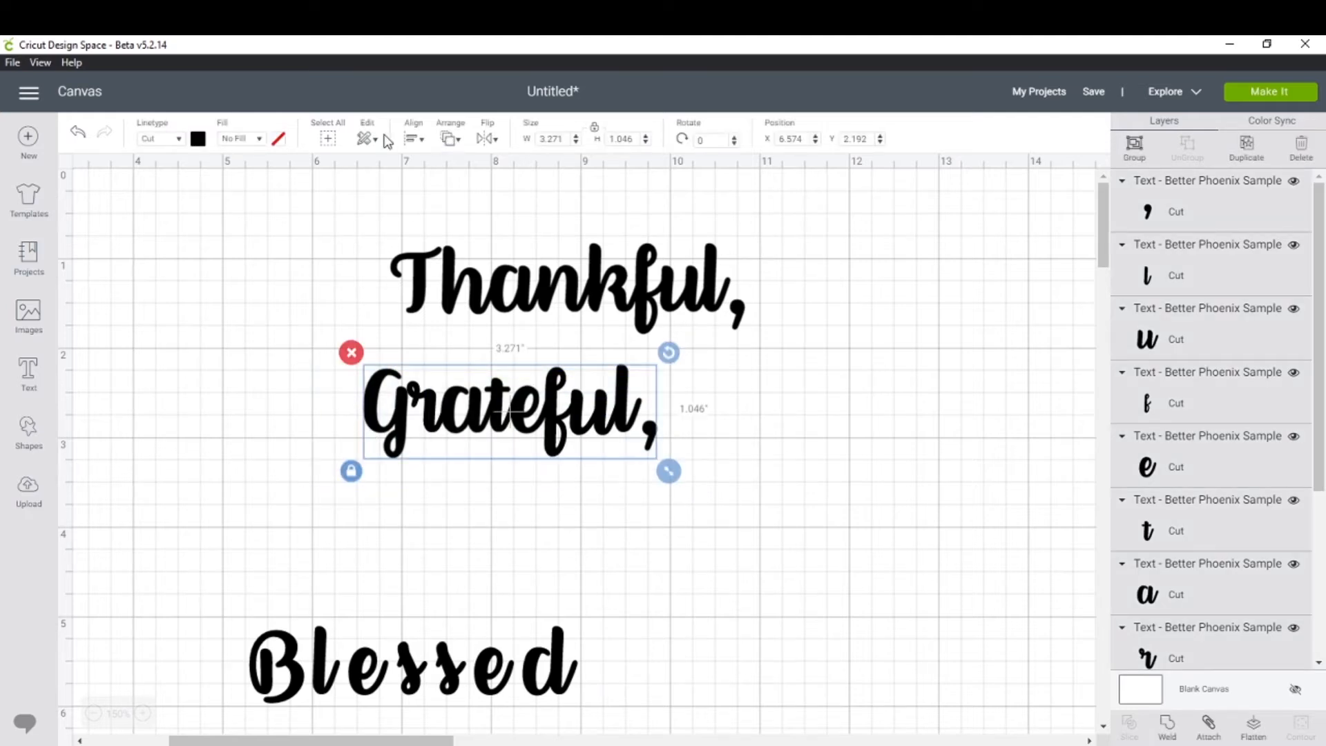
click(290, 413)
click(406, 423)
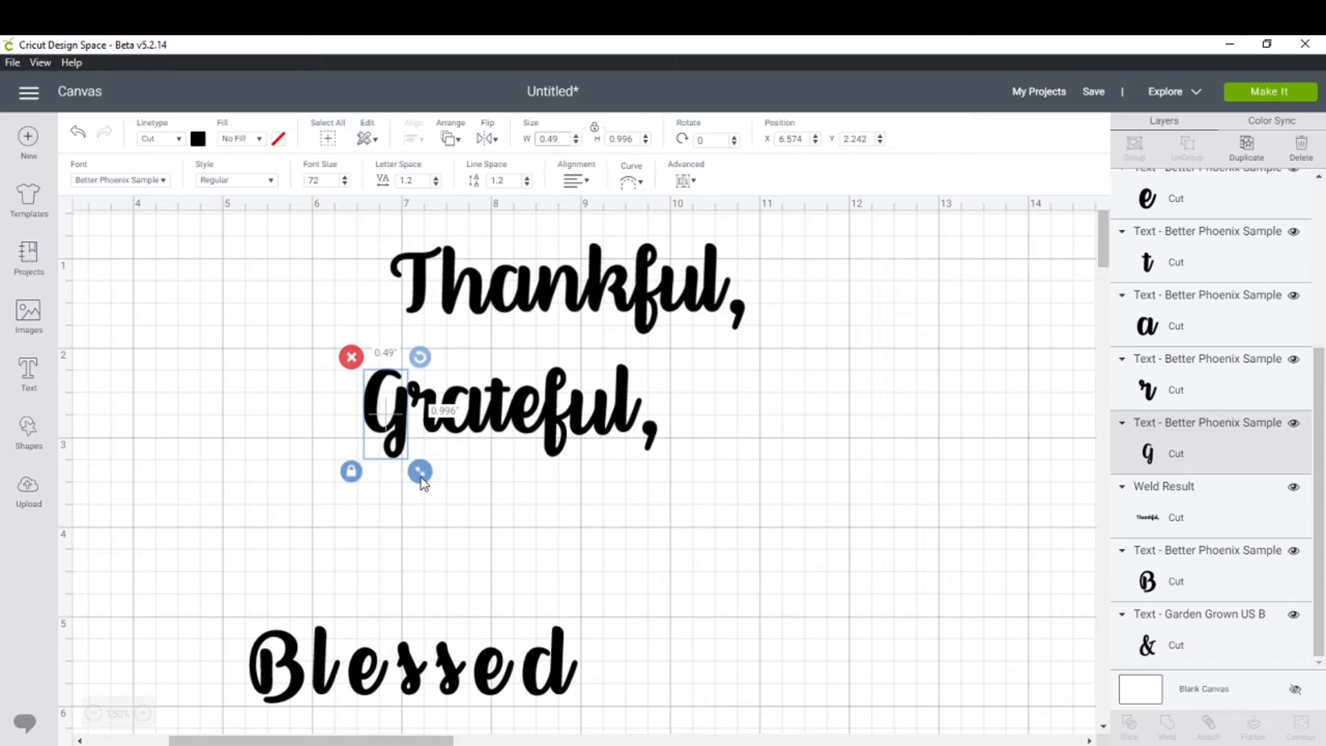
drag(419, 476, 481, 536)
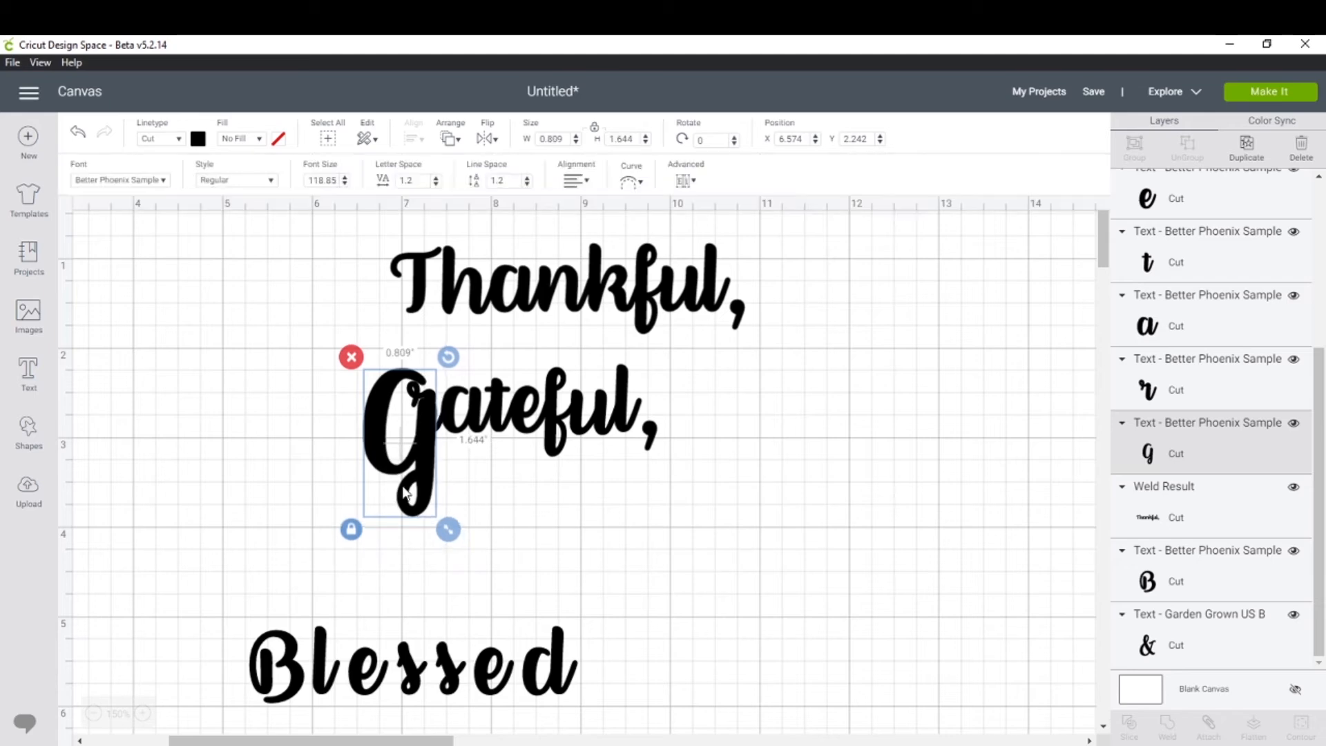
drag(419, 458, 388, 454)
click(581, 521)
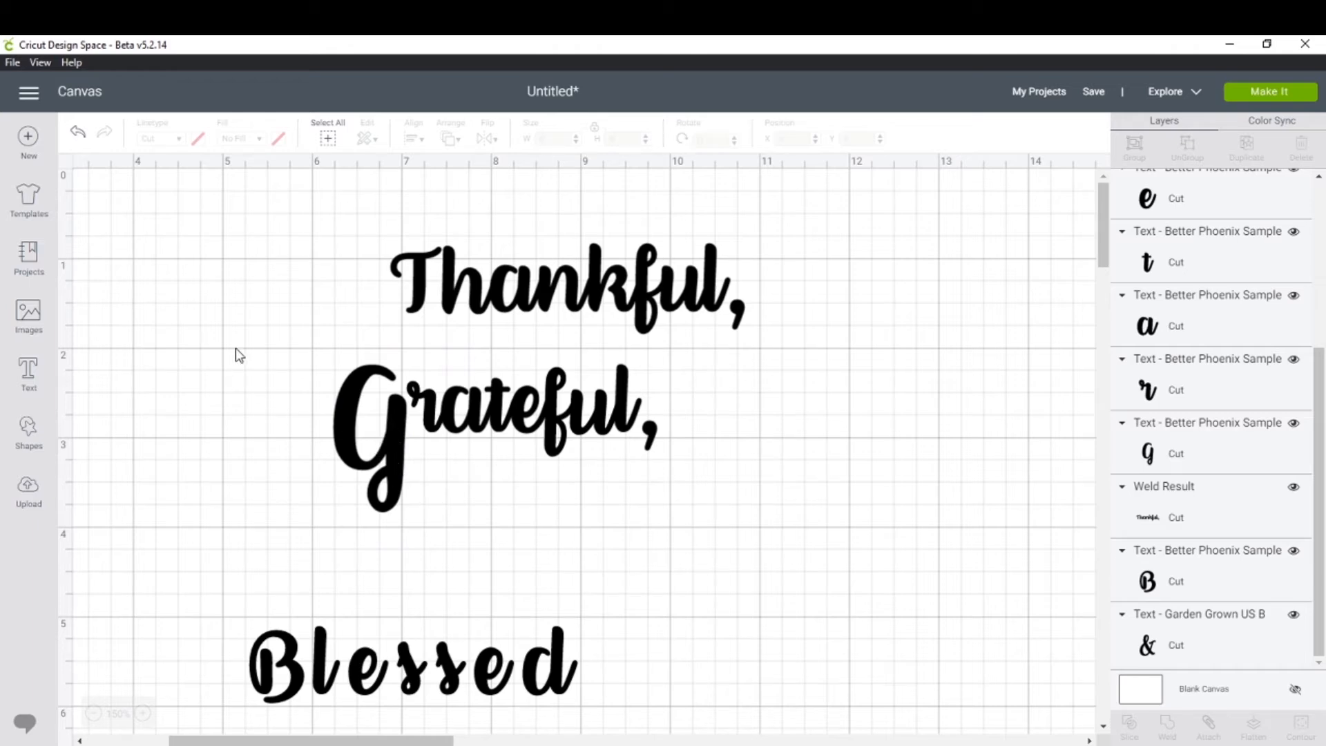
Group and weld the letters of "Grateful," into one shape and place it closely beneath "Thankful," at about X 7.07, Y 1.99
drag(283, 401, 814, 547)
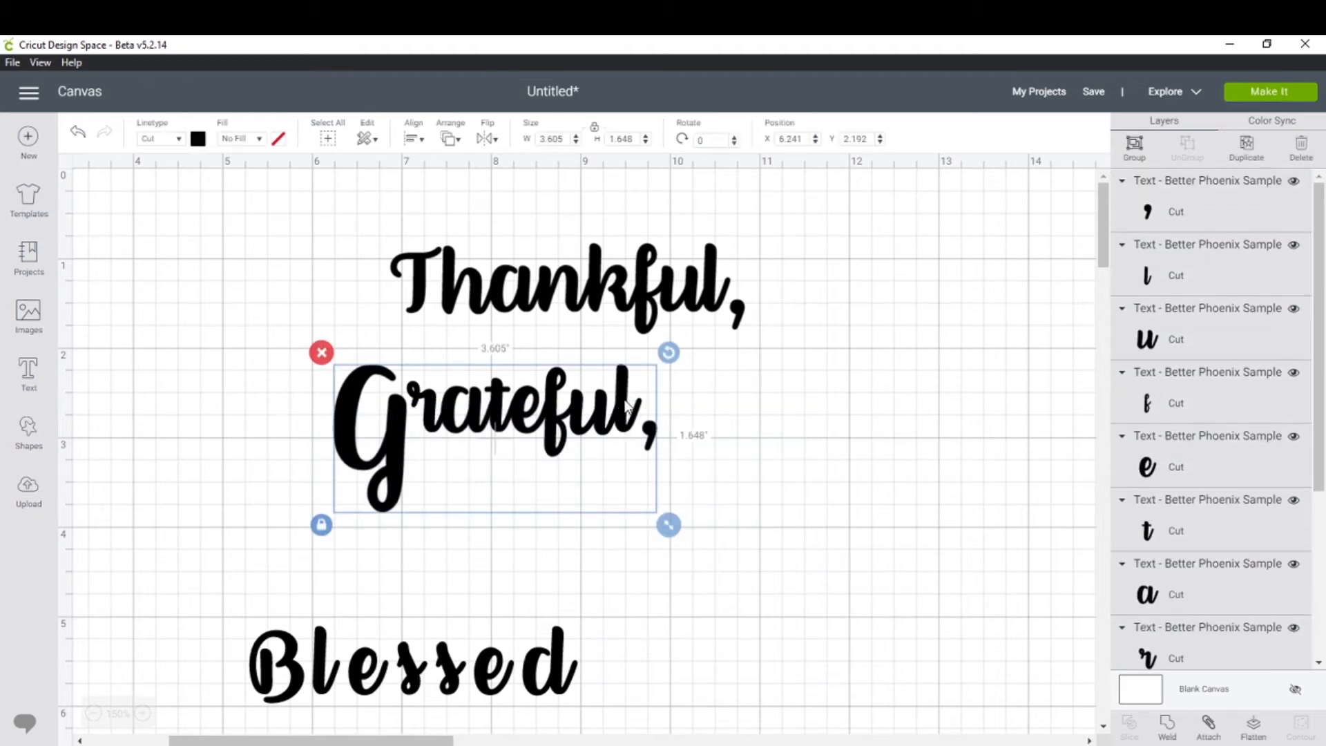
drag(627, 423, 701, 402)
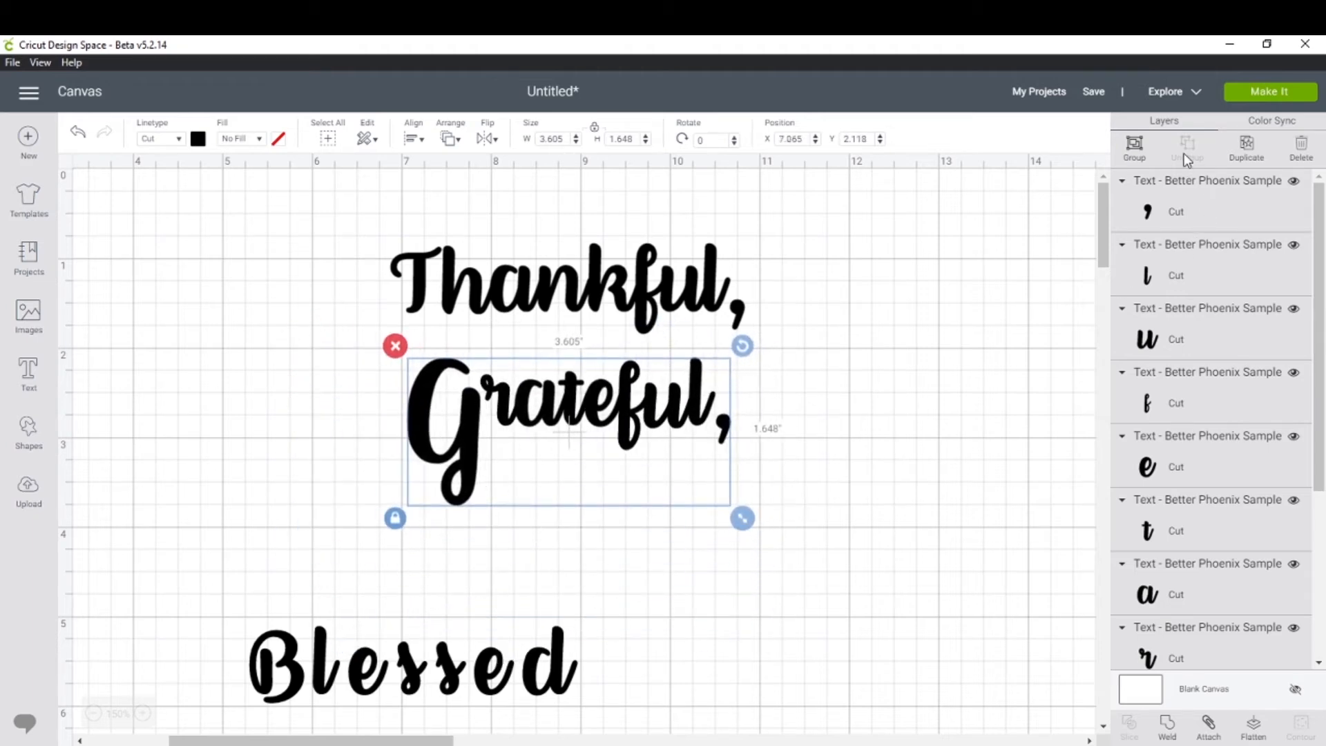
click(1135, 146)
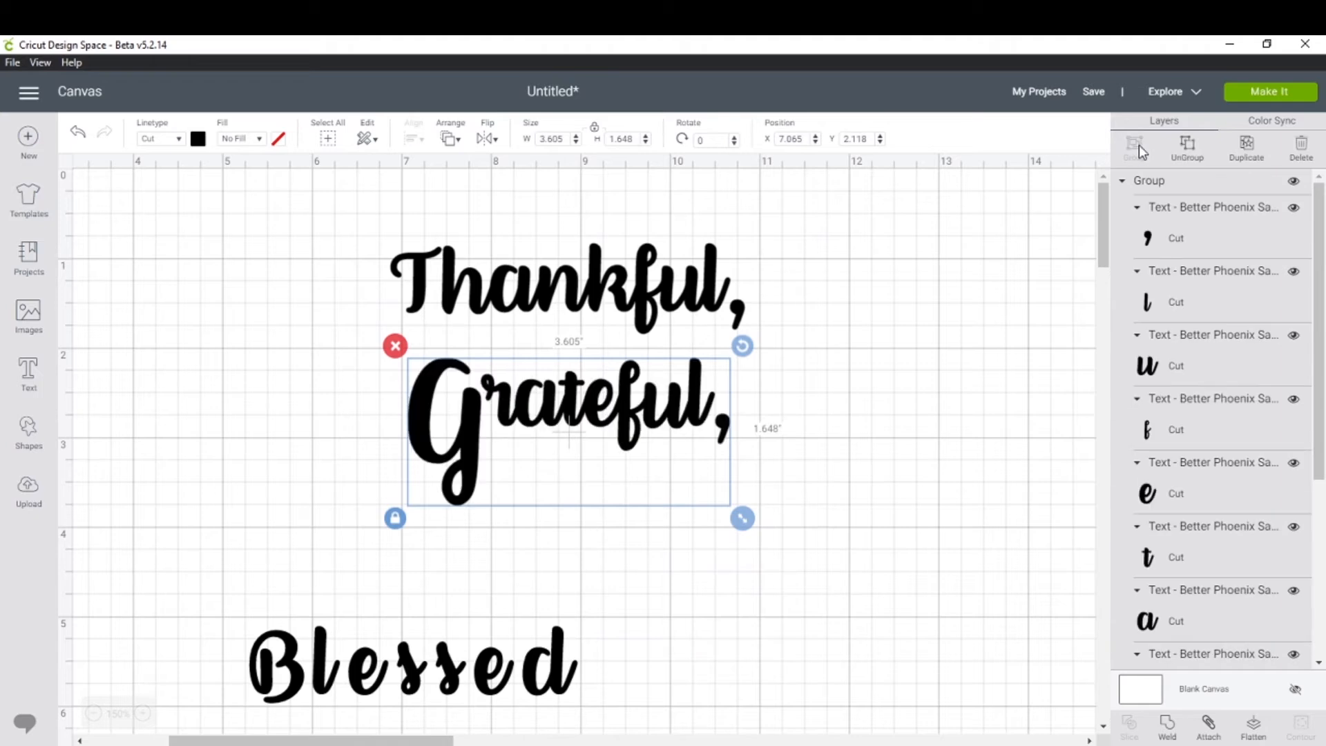
click(1176, 737)
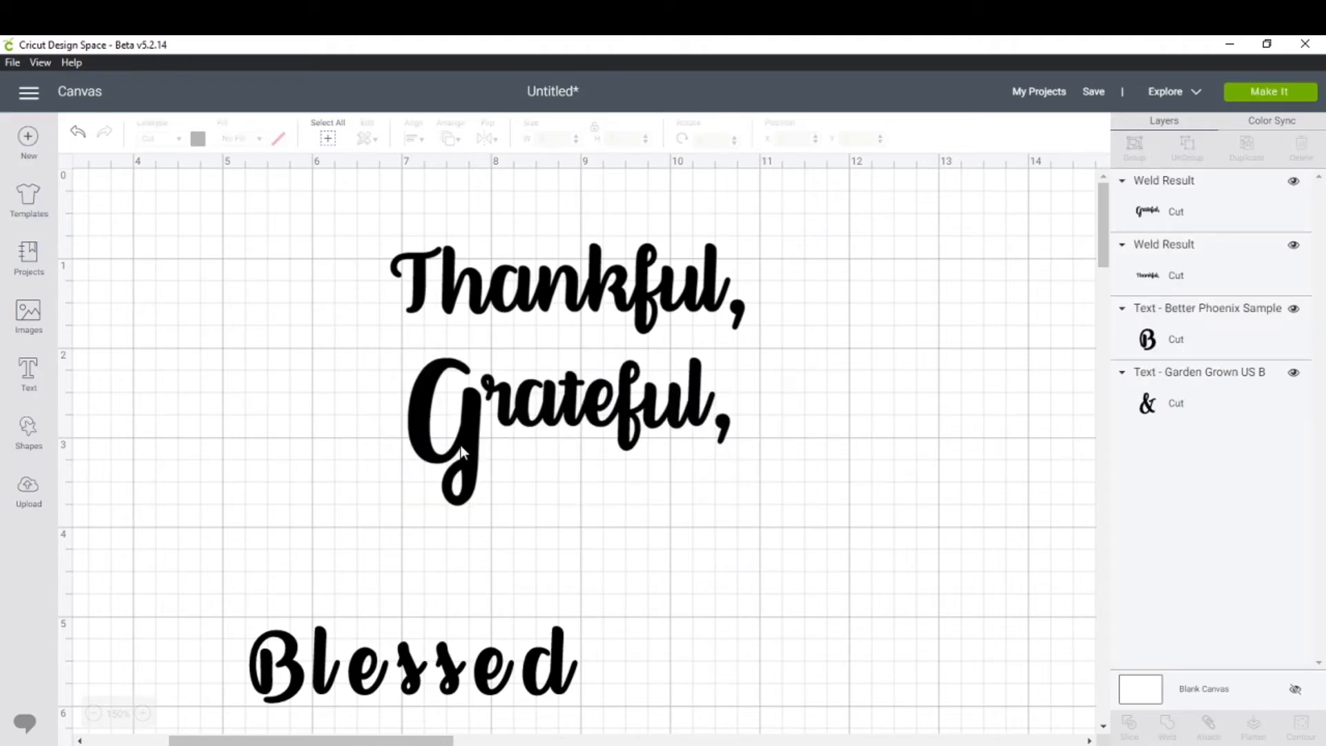
mouse_move(458, 447)
mouse_down()
mouse_move(552, 498)
mouse_move(472, 568)
mouse_move(485, 495)
mouse_move(468, 419)
mouse_move(473, 433)
mouse_up()
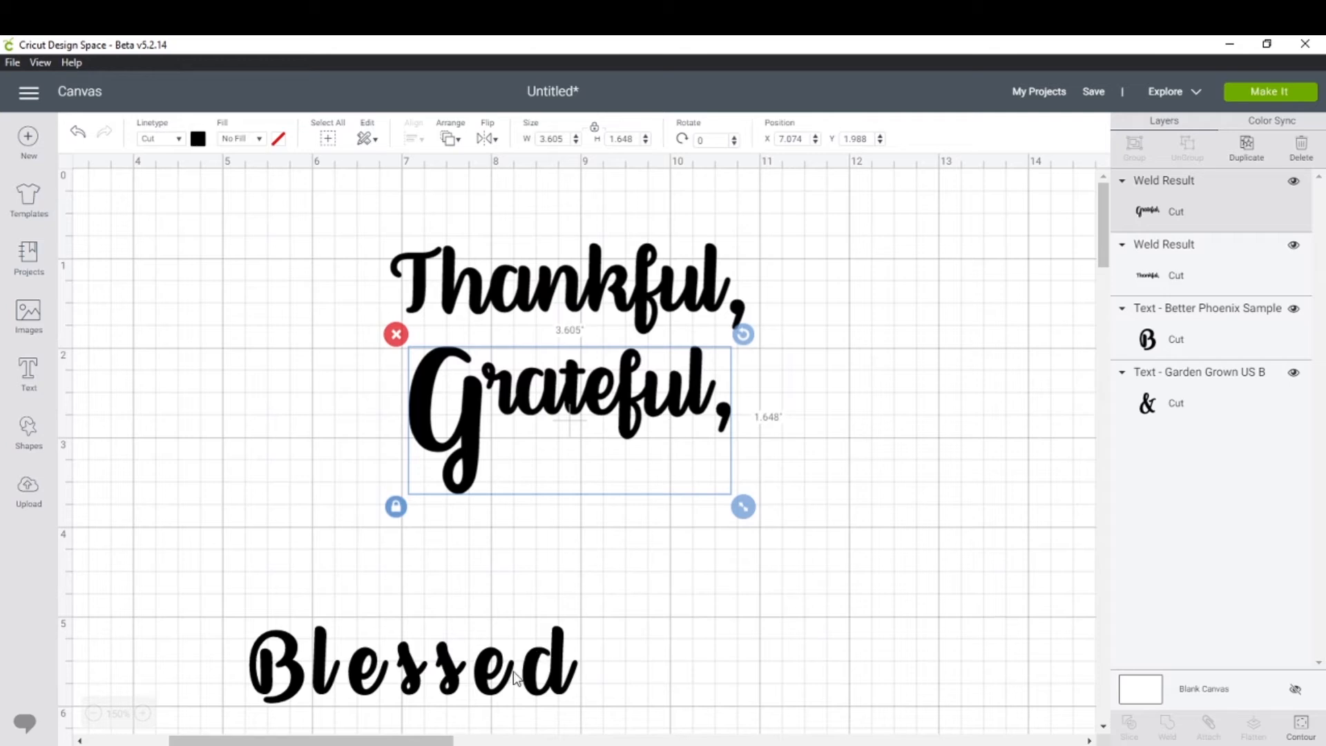
Move "Blessed" to about X 7.57, Y 4.47, and bring the ampersand in between it and "Grateful," at about X 9.37, Y 3.23
drag(545, 673, 795, 600)
scroll(598, 591, down, 10)
scroll(355, 608, up, 10)
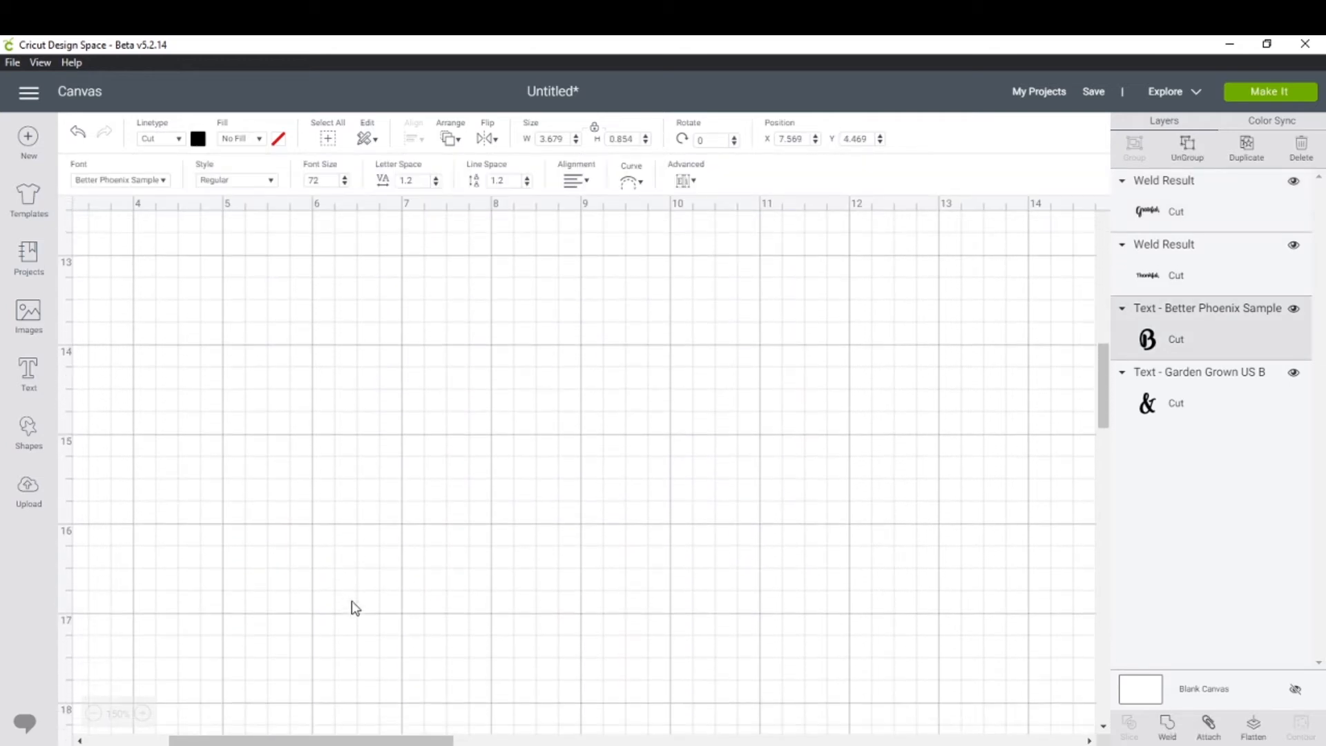
drag(335, 743, 253, 743)
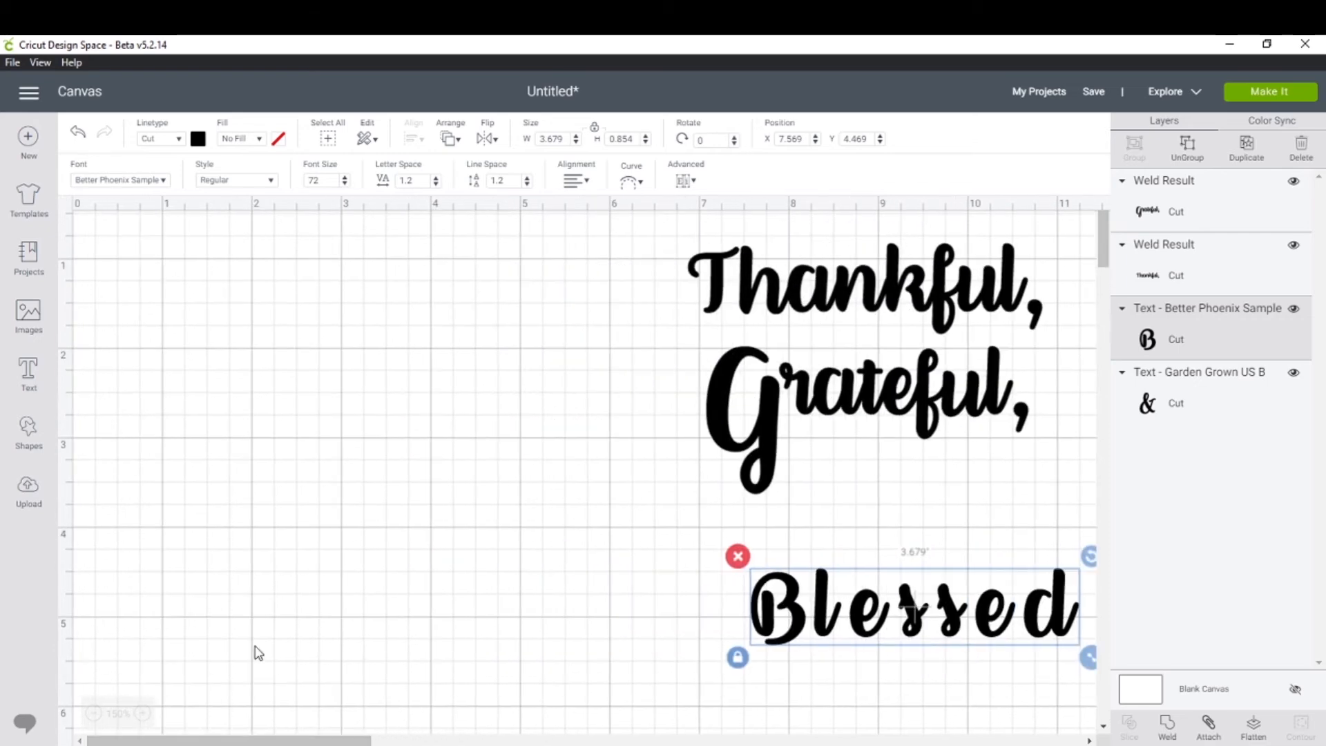
scroll(319, 545, down, 6)
scroll(318, 545, up, 4)
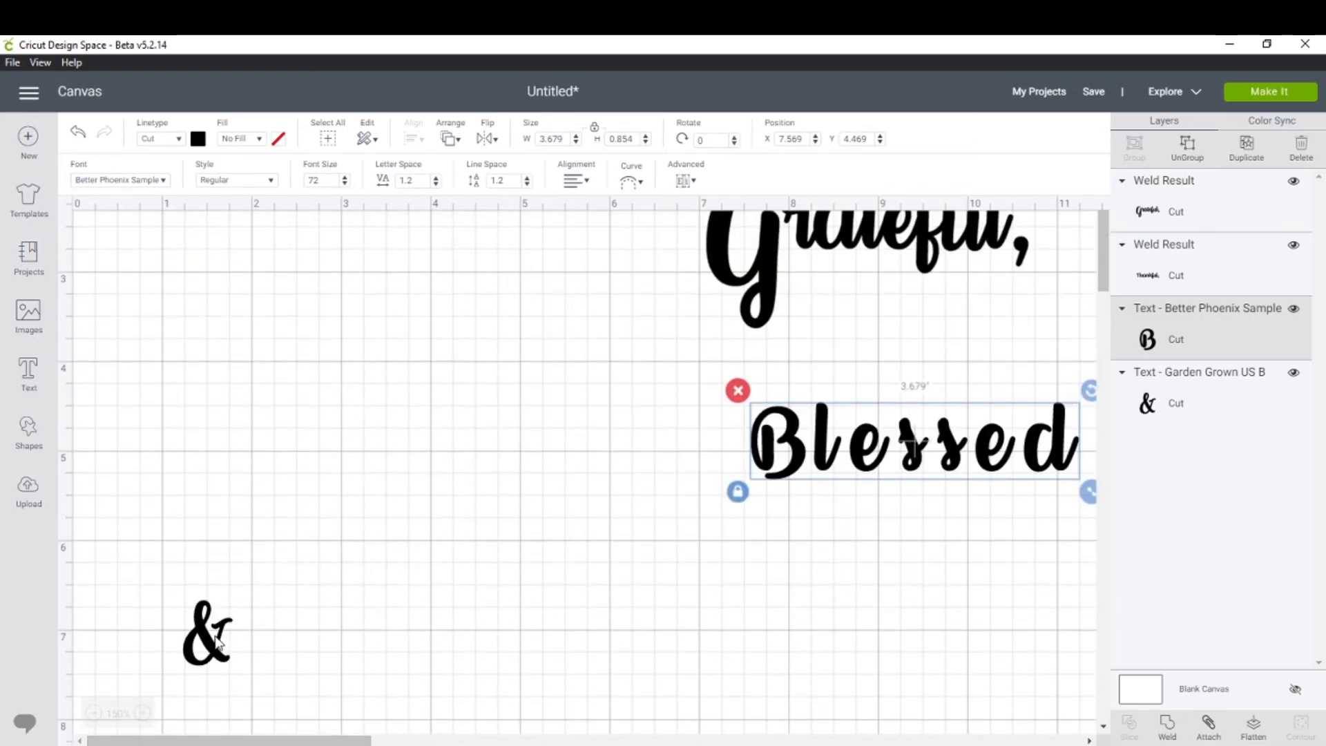
drag(220, 634, 948, 327)
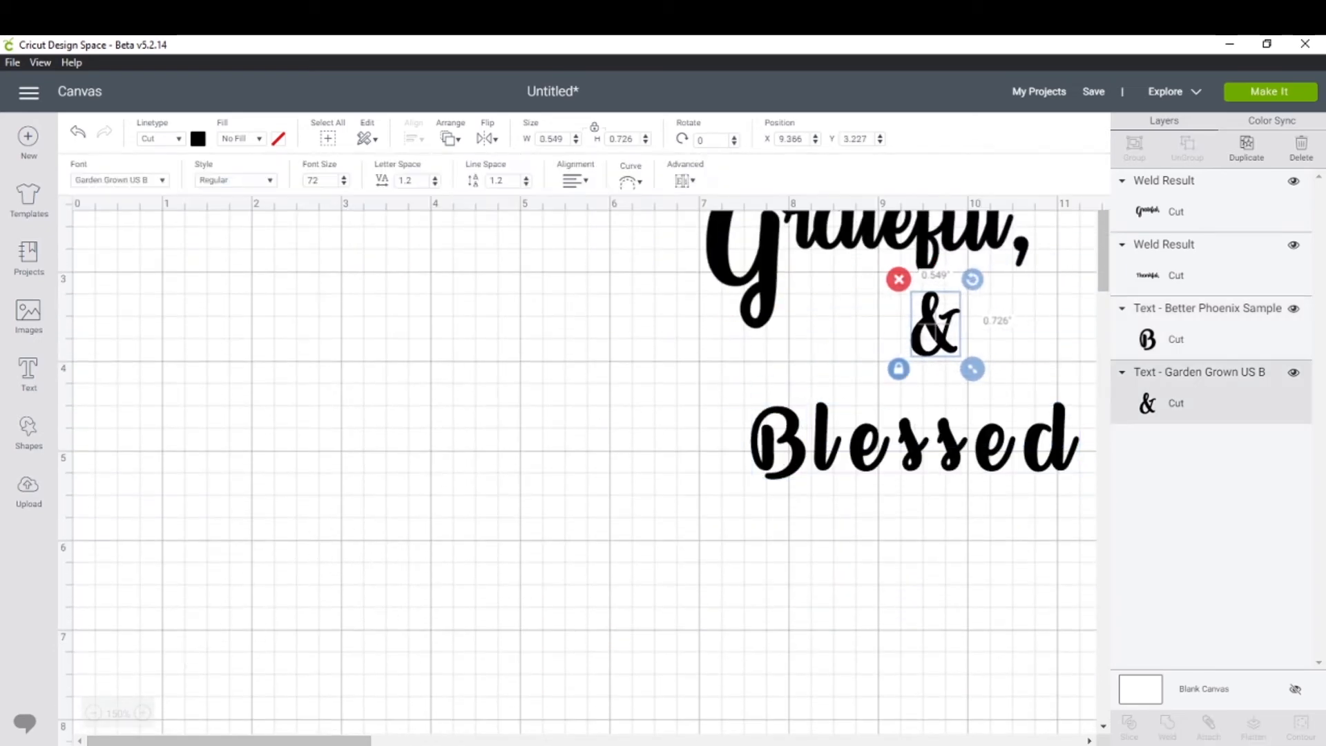
drag(262, 740, 364, 725)
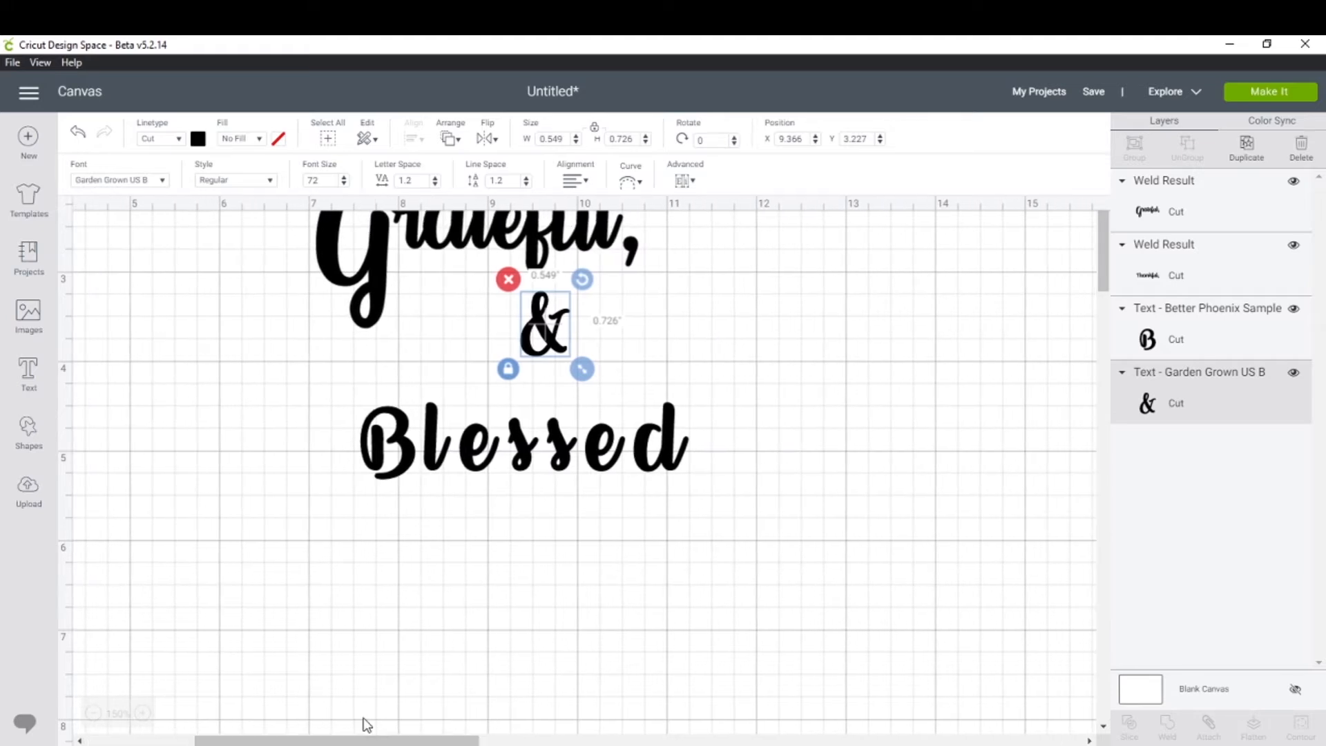
Shrink the ampersand to about 0.40 by 0.52 inches and tuck it closely under "Grateful,", raising that word slightly toward "Thankful,"
scroll(584, 559, up, 3)
drag(556, 504, 501, 503)
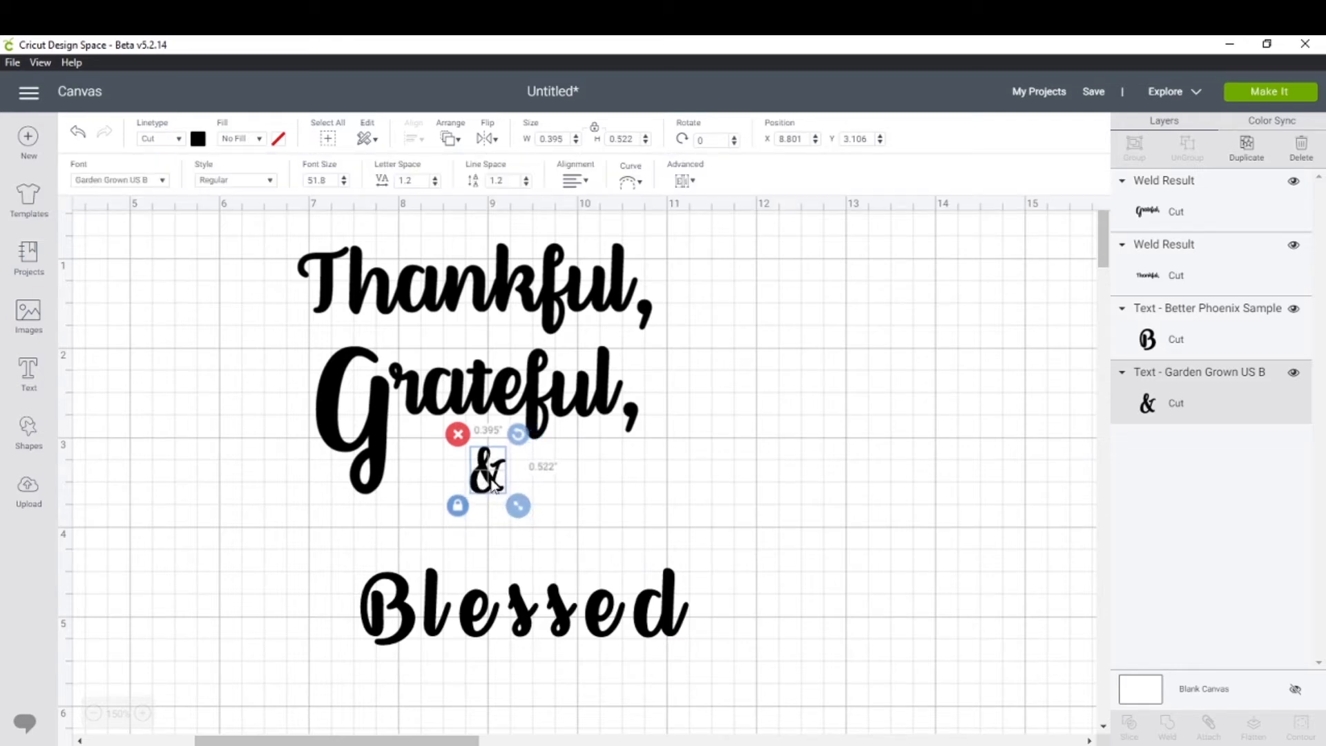
click(494, 483)
click(489, 519)
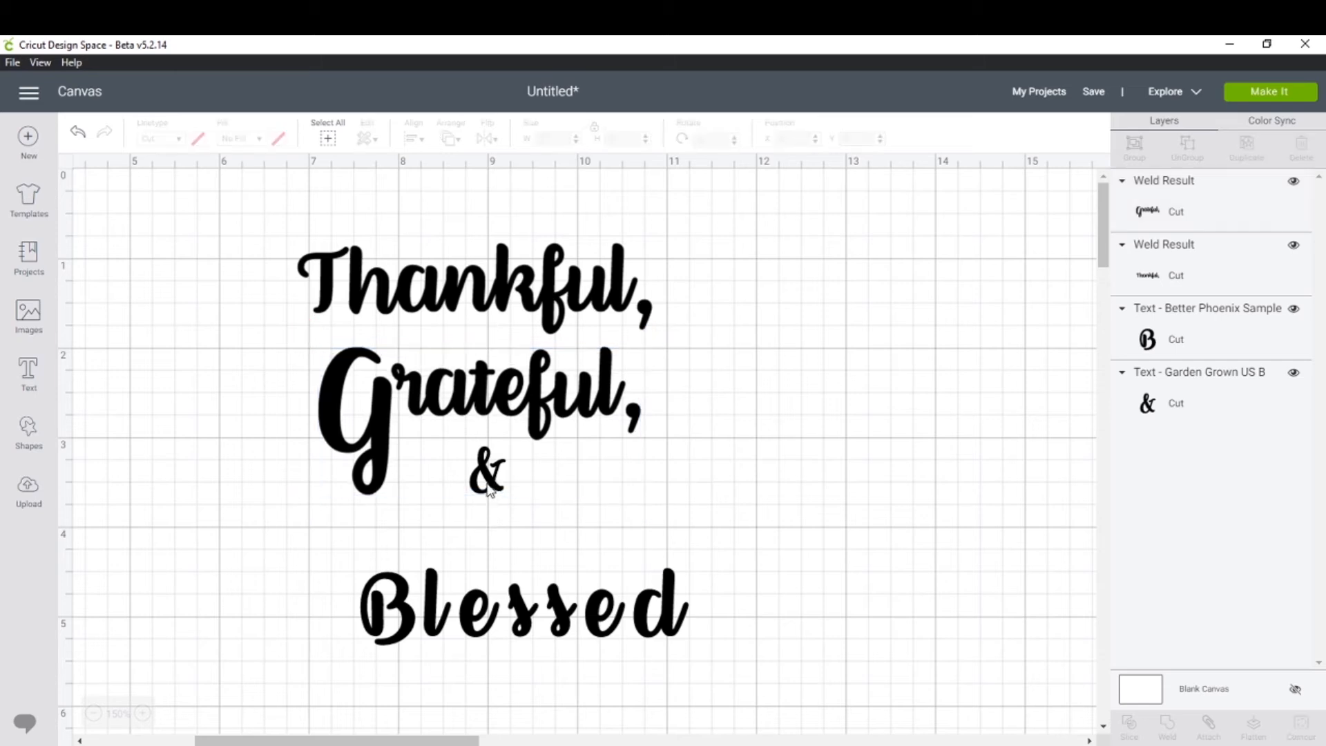
click(489, 491)
mouse_move(525, 470)
mouse_down()
mouse_move(491, 480)
mouse_move(511, 457)
mouse_up()
click(509, 512)
click(501, 492)
click(785, 434)
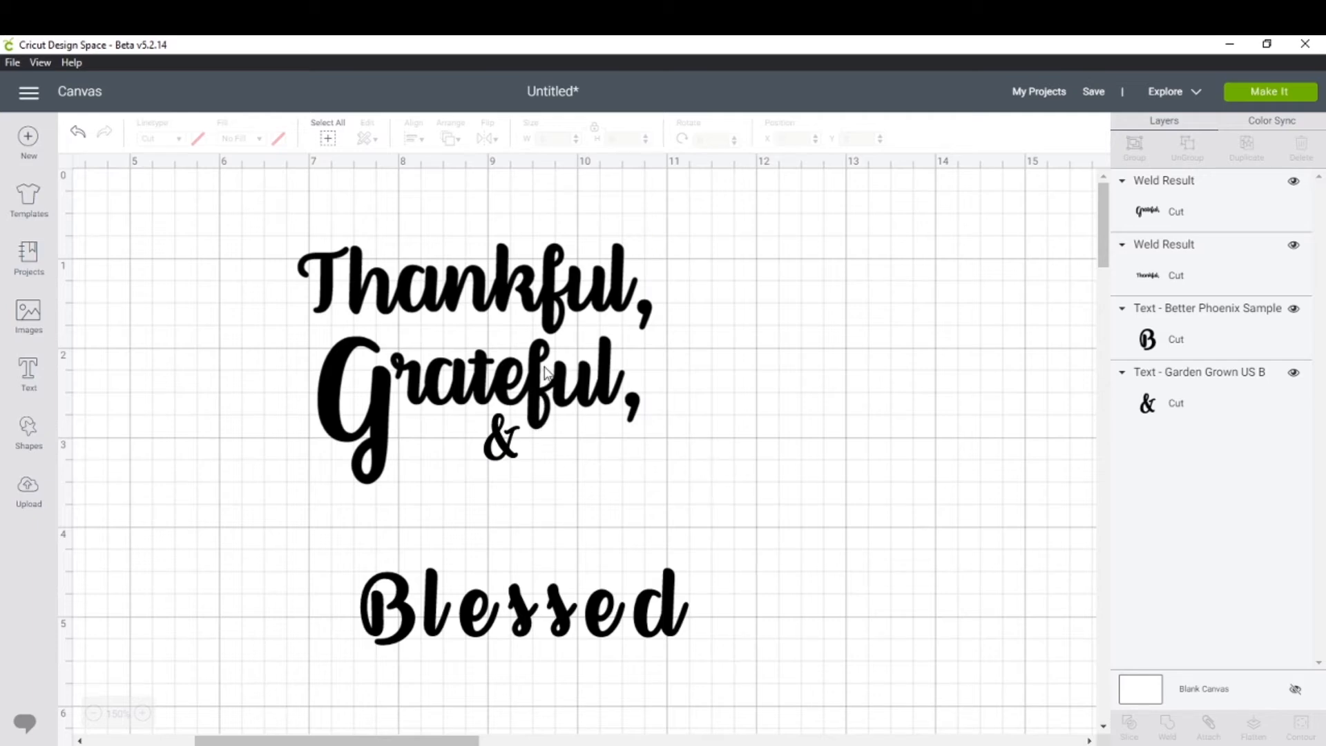
Ungroup "Blessed" and join the l, the first e and the first s to the B, with the s at about X 8.82
click(563, 615)
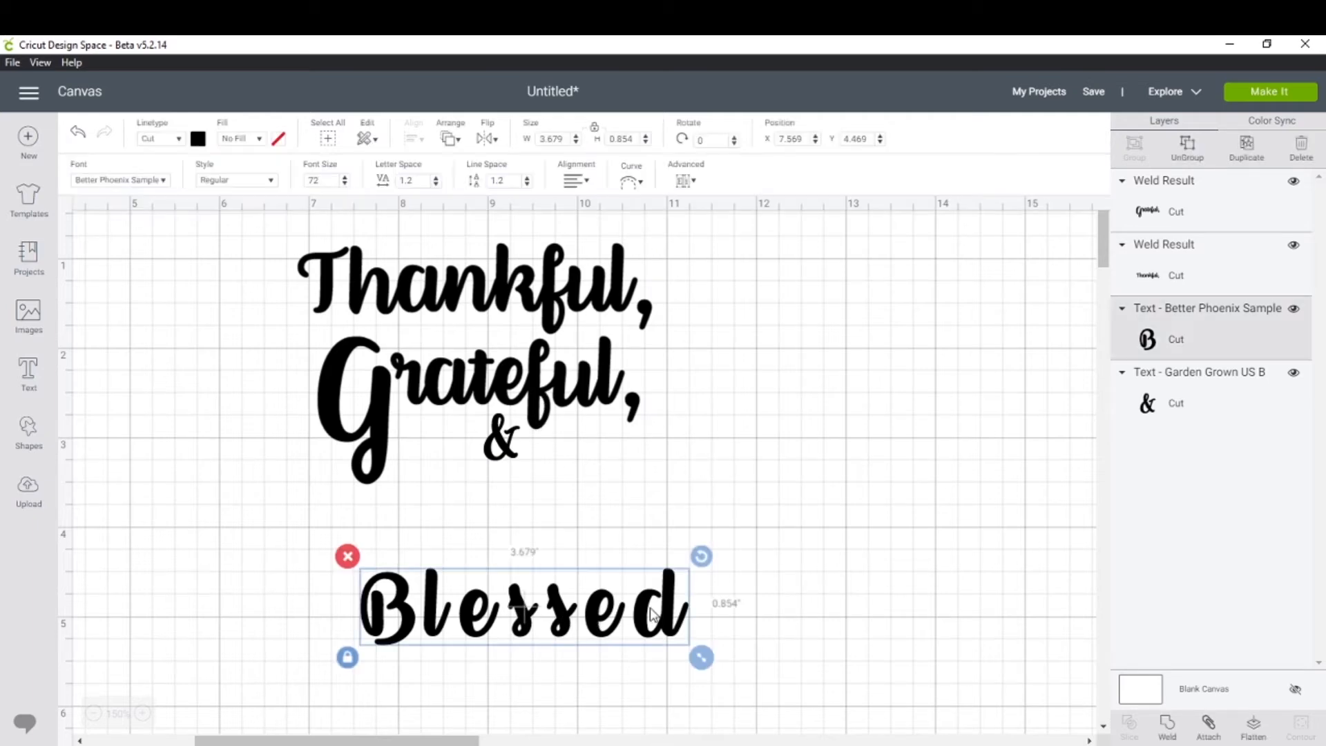
click(1193, 159)
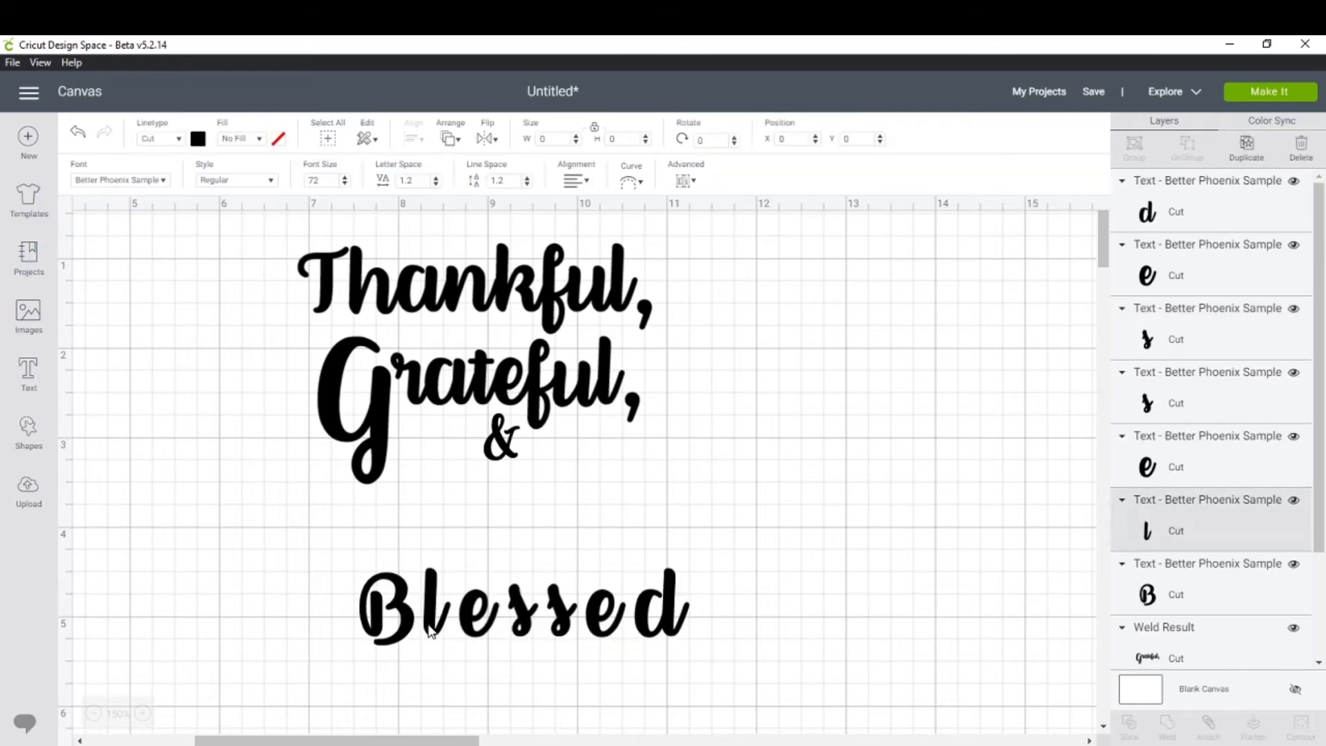
click(429, 630)
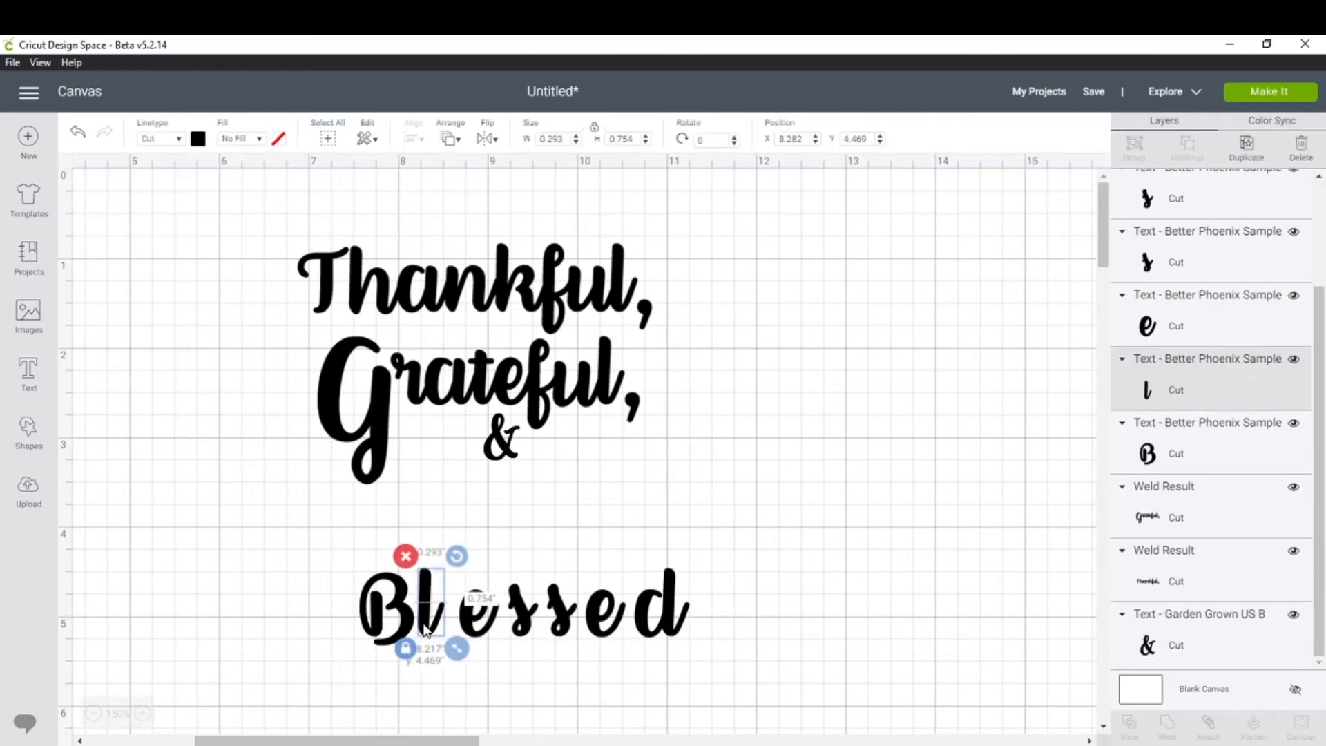
click(485, 632)
mouse_move(486, 632)
mouse_down()
mouse_move(458, 632)
mouse_move(540, 633)
mouse_move(488, 634)
mouse_up()
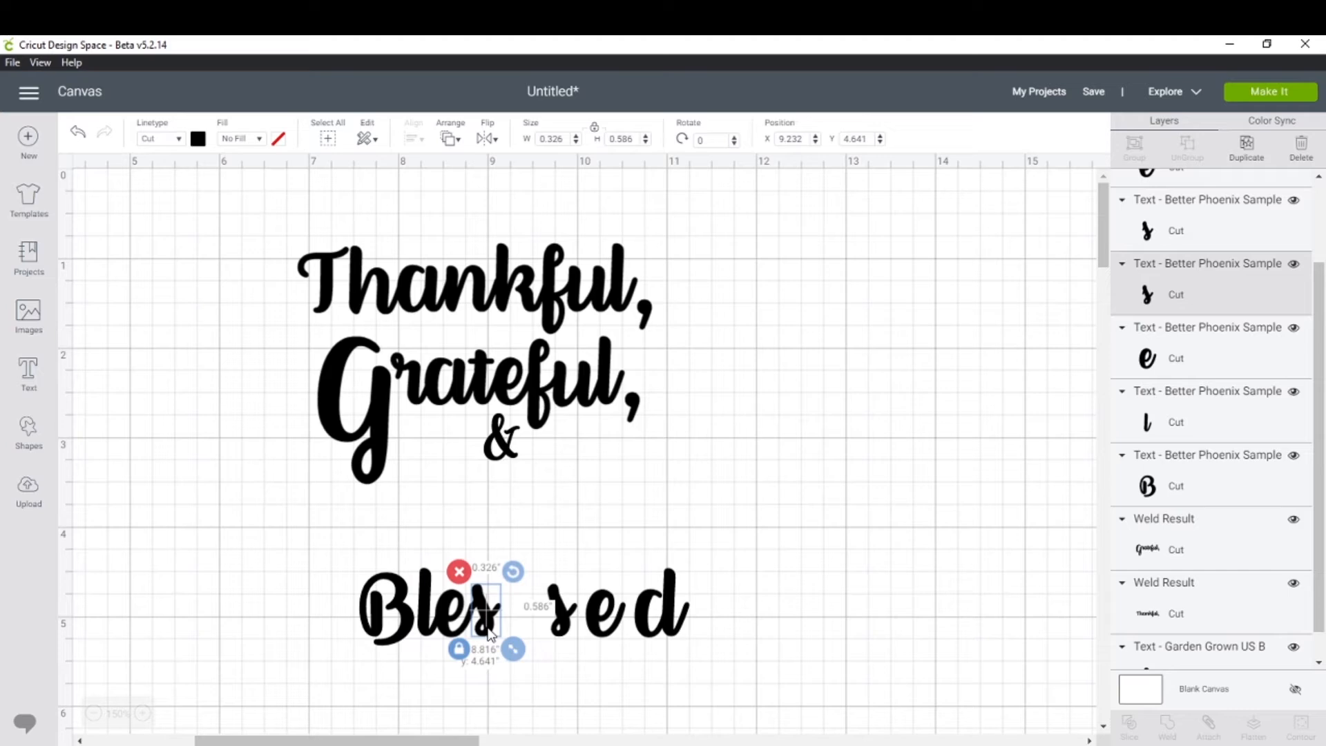
Join the second s, the e and the d of "Blessed" to the preceding letters, at about X 9.11, 9.36 and 9.72
click(561, 630)
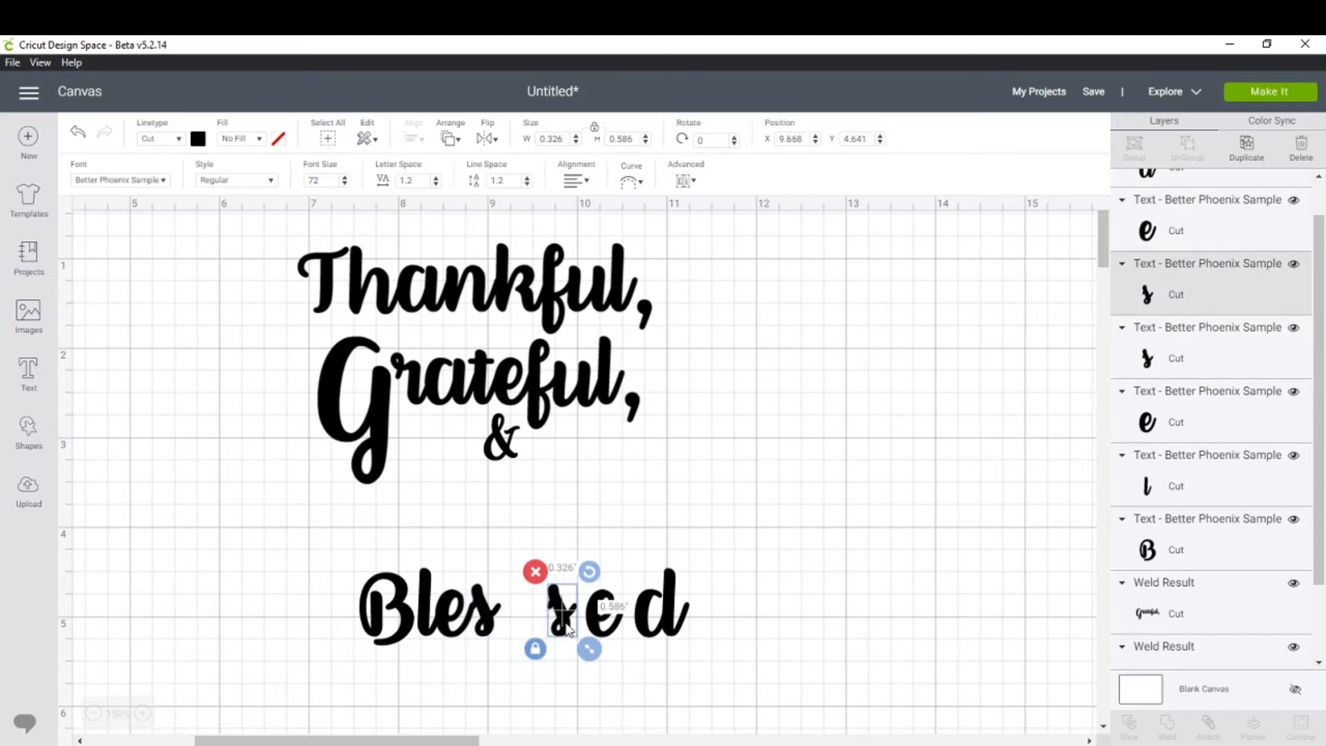
drag(567, 630, 516, 630)
click(608, 628)
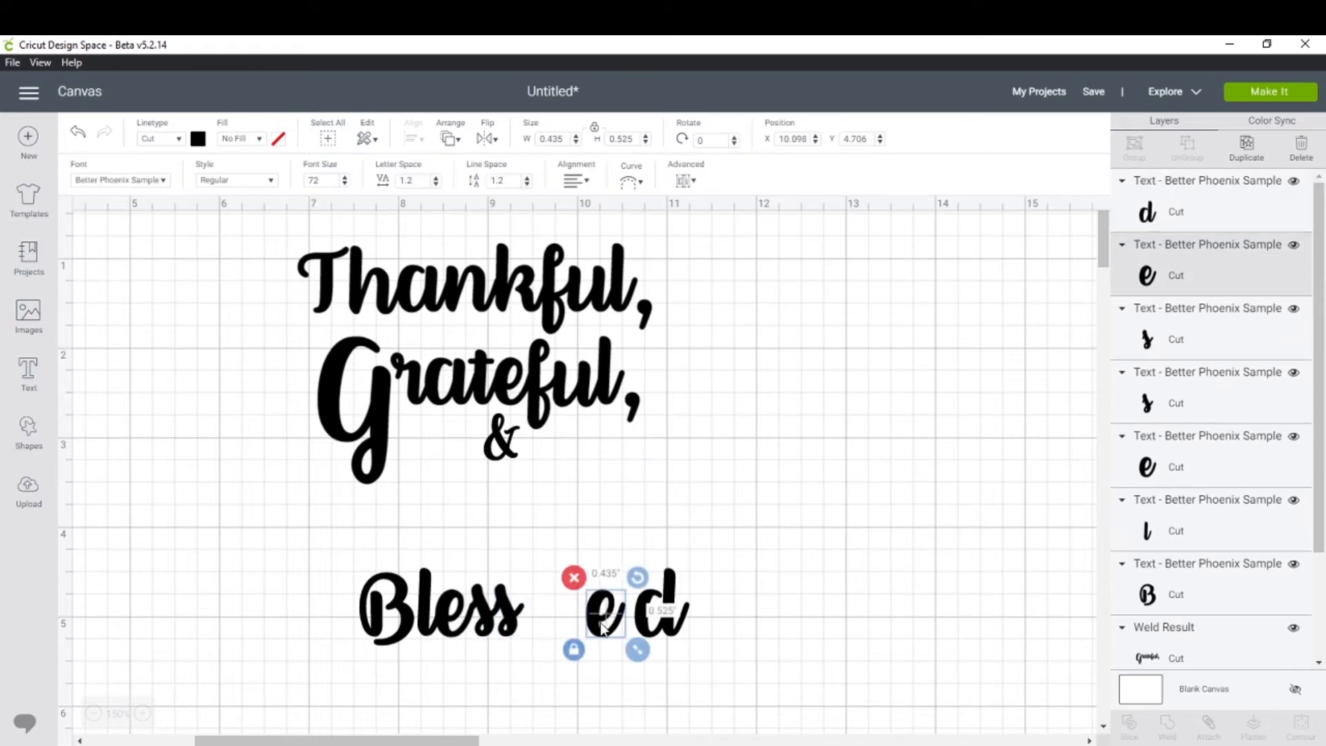
drag(607, 630, 536, 634)
drag(689, 632, 580, 634)
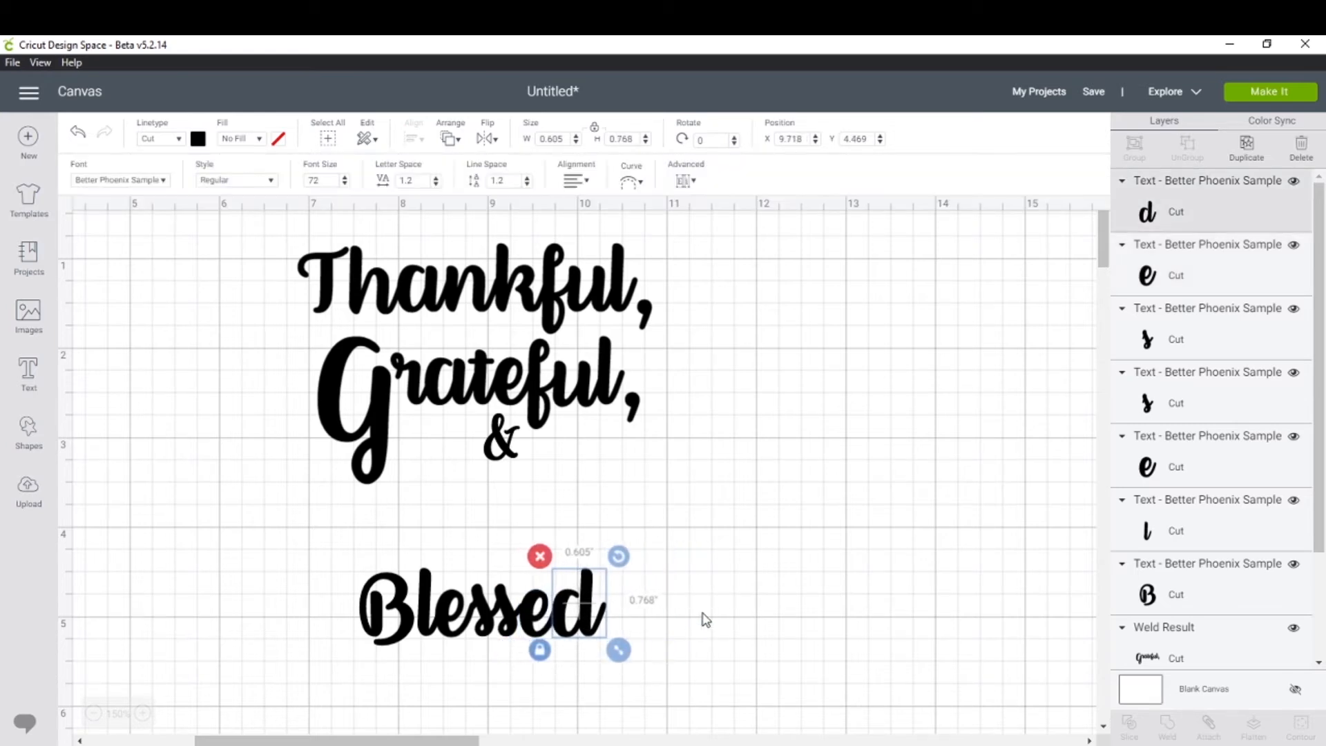
click(742, 588)
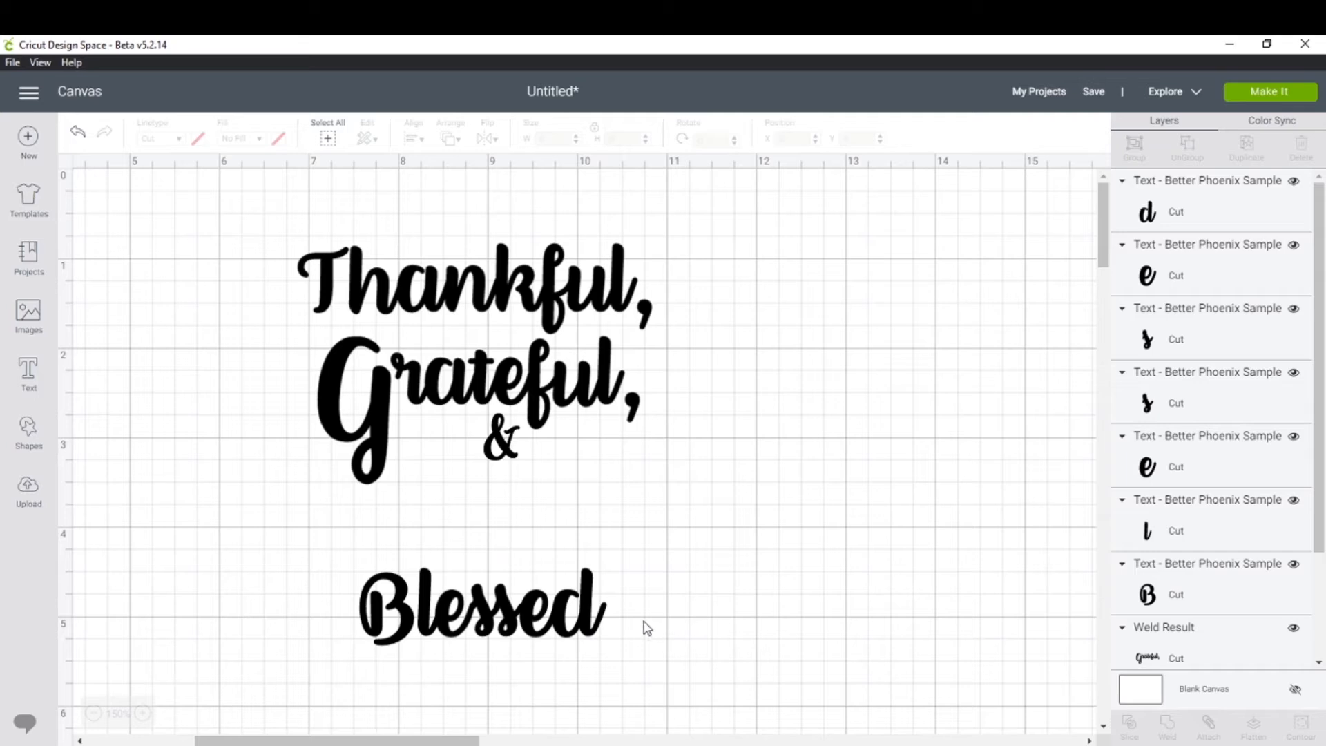
Group the letters of "Blessed" and weld them into one shape
drag(669, 603, 331, 621)
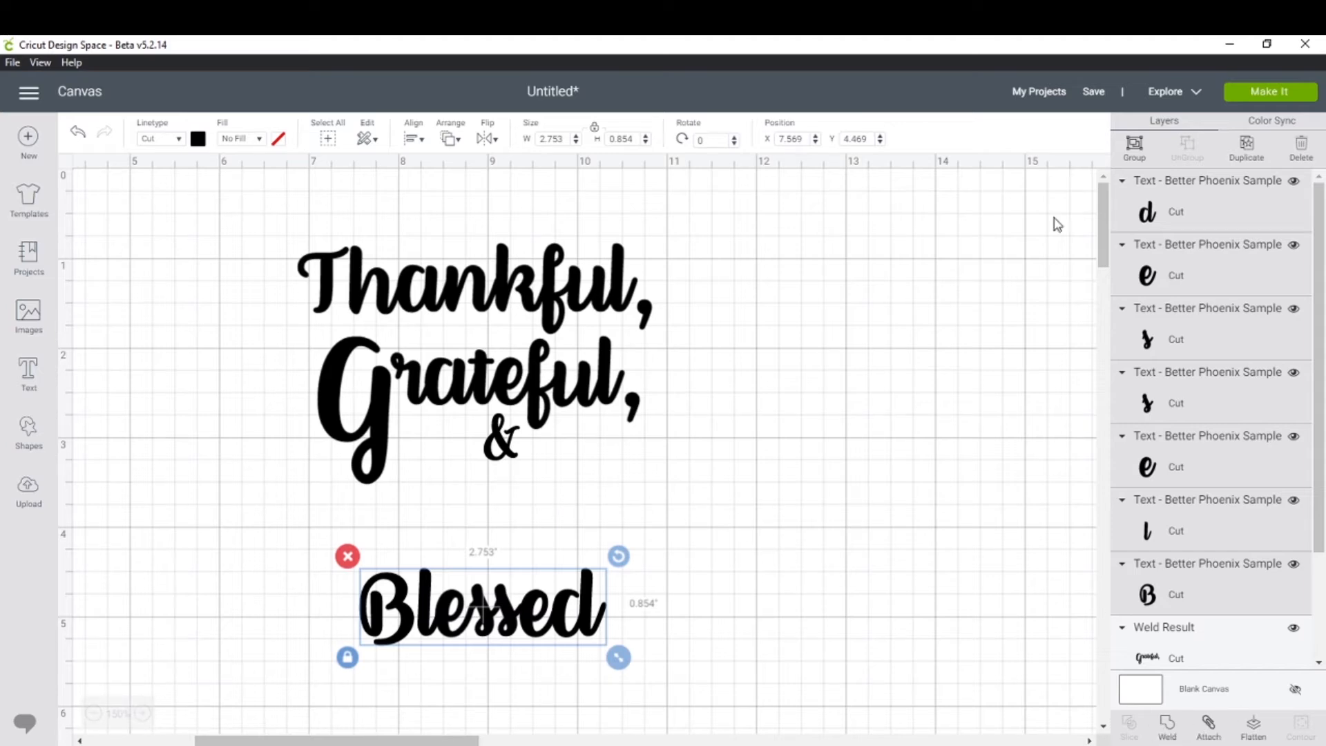
click(1135, 147)
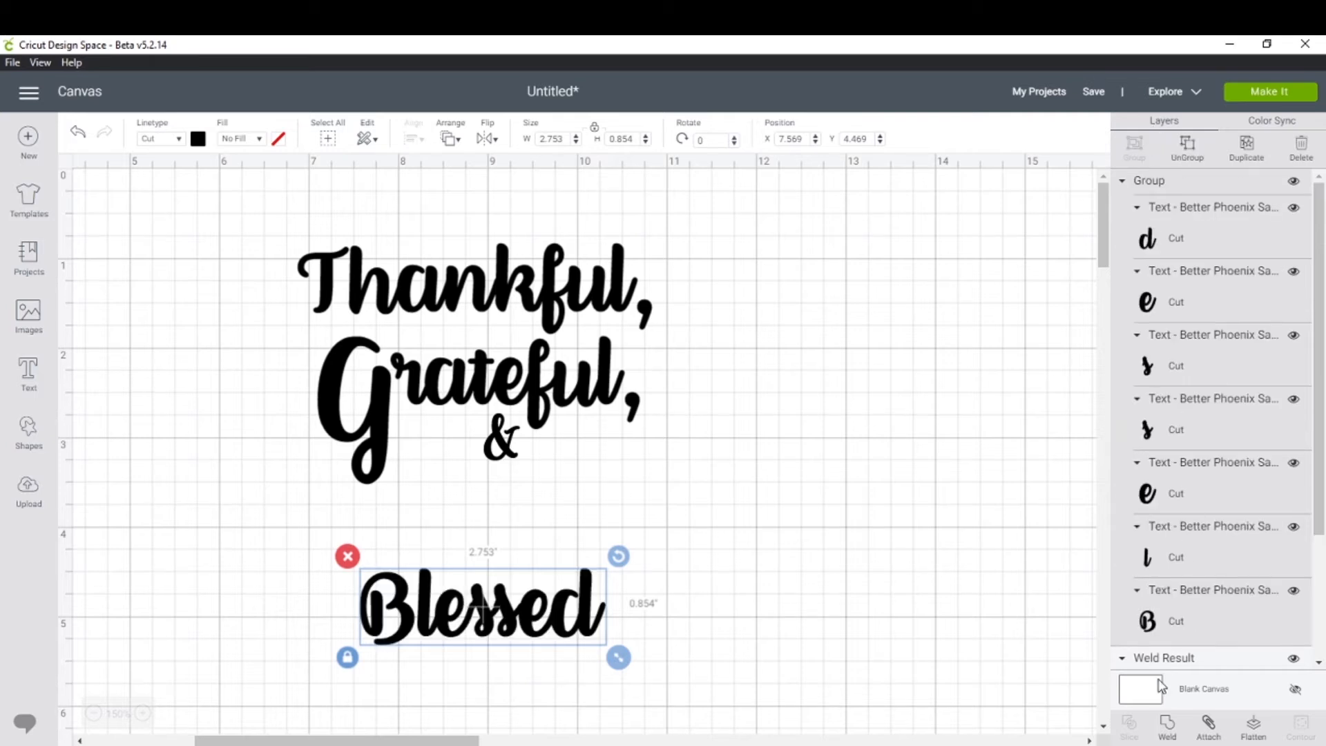
click(1167, 726)
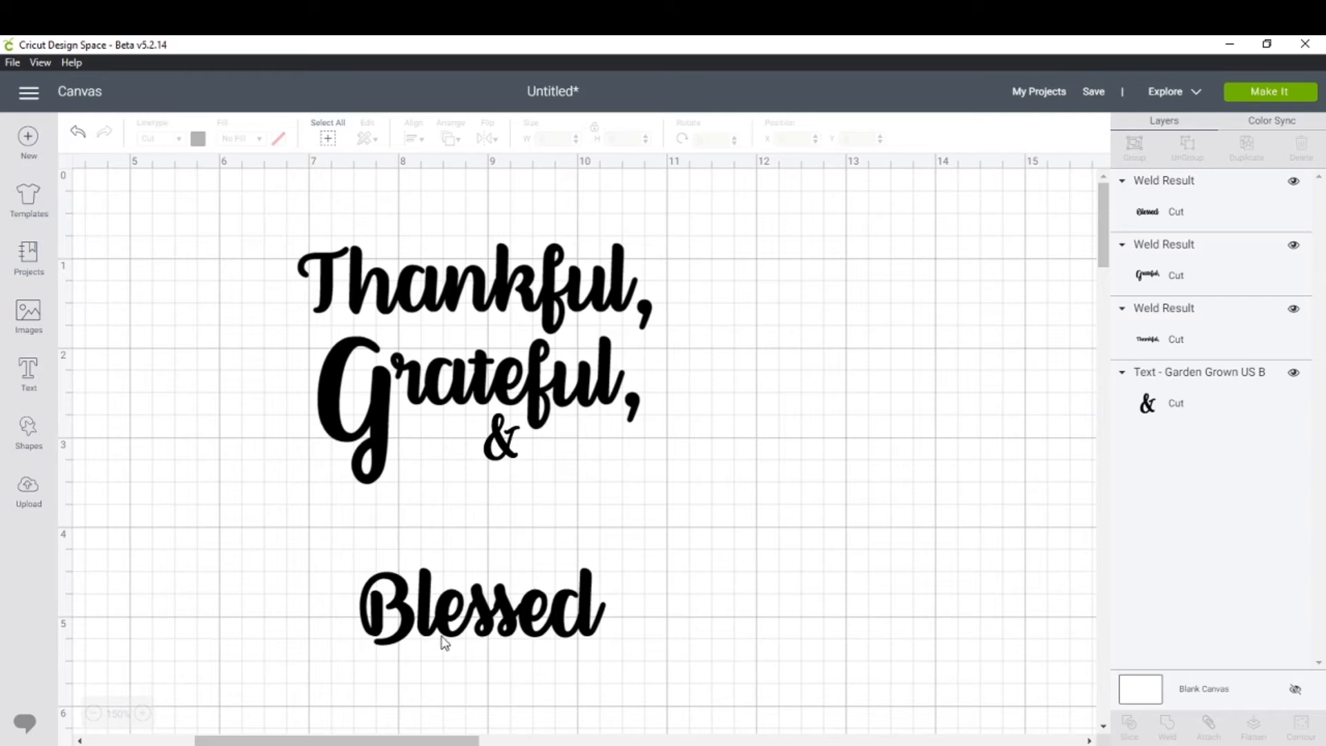
Undo the weld of "Blessed" and ungroup the word into separate letters
scroll(463, 638, down, 4)
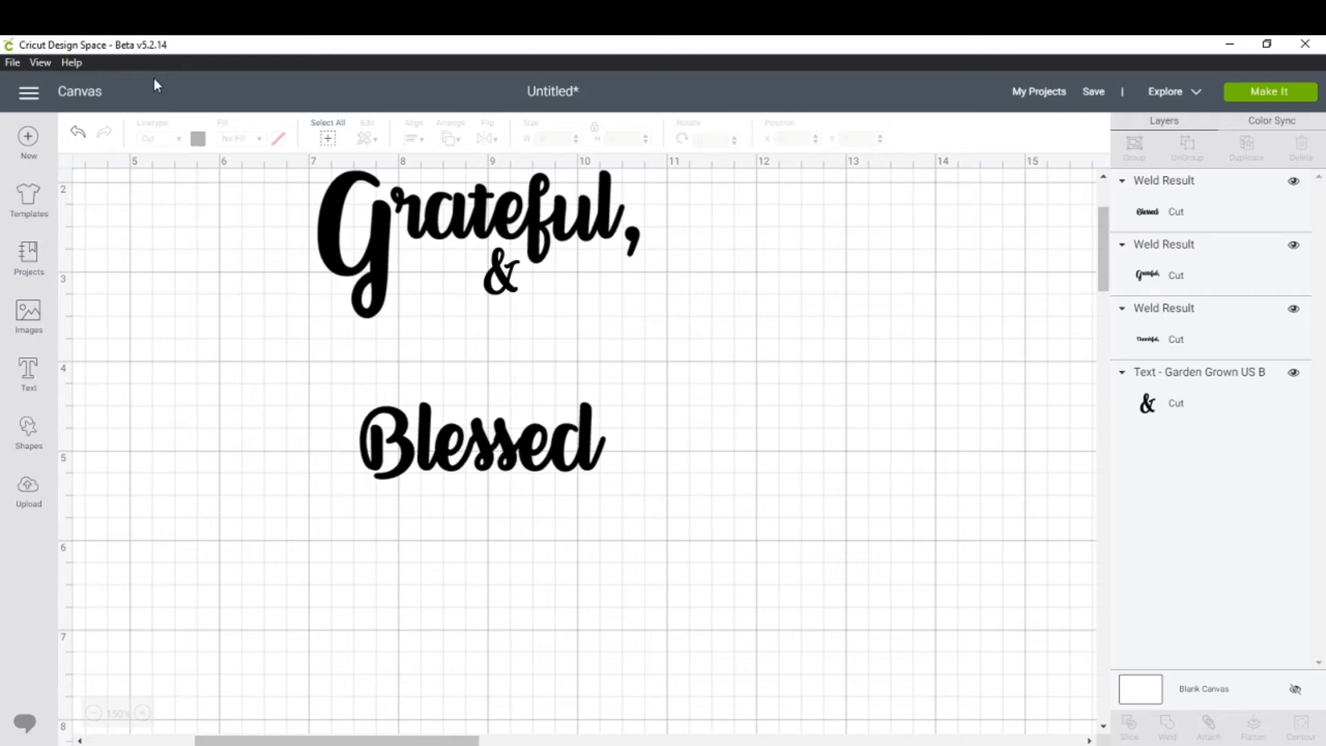
click(77, 134)
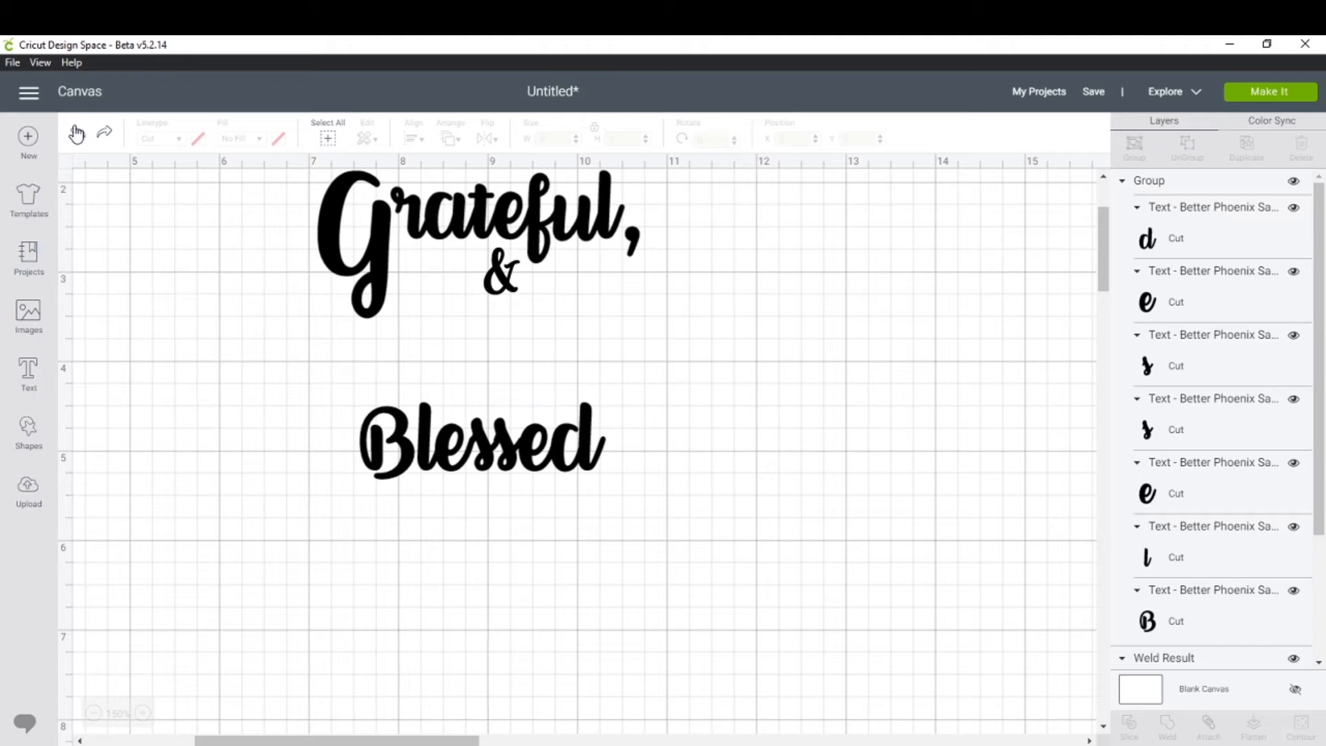
click(502, 445)
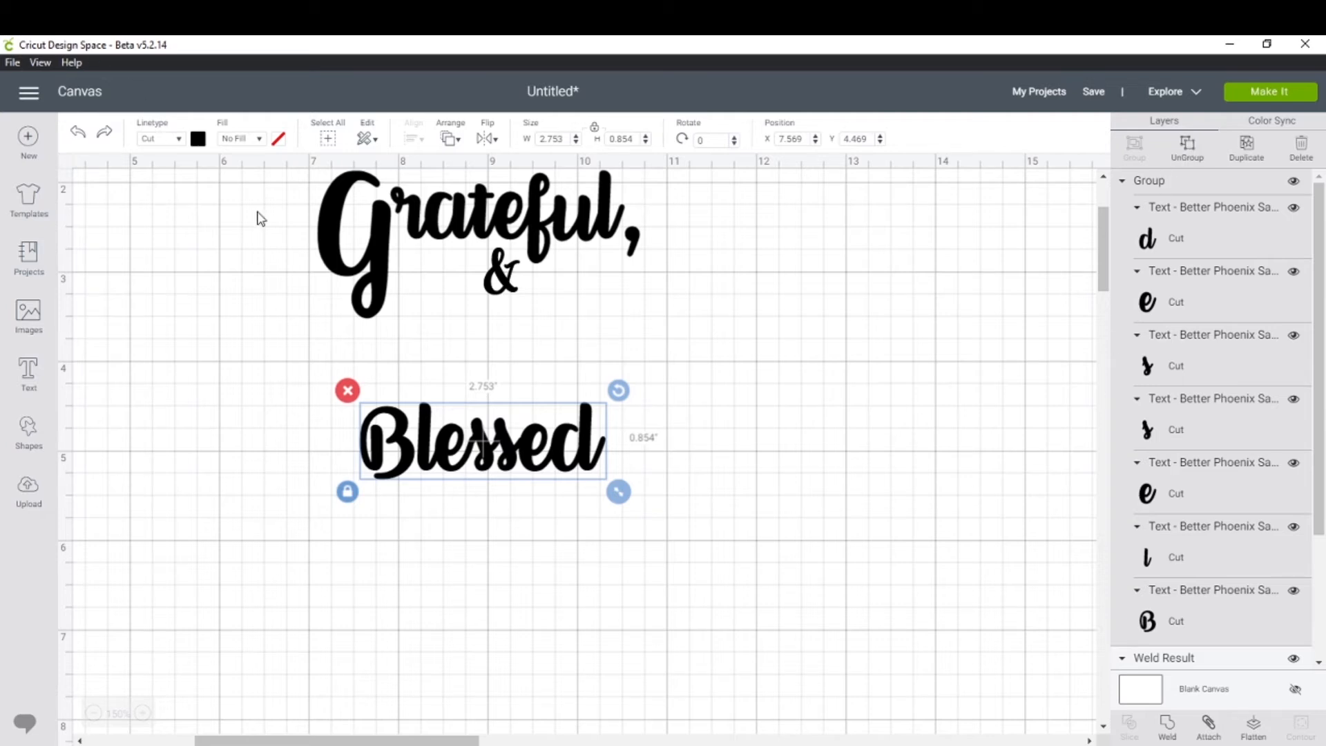
click(1187, 147)
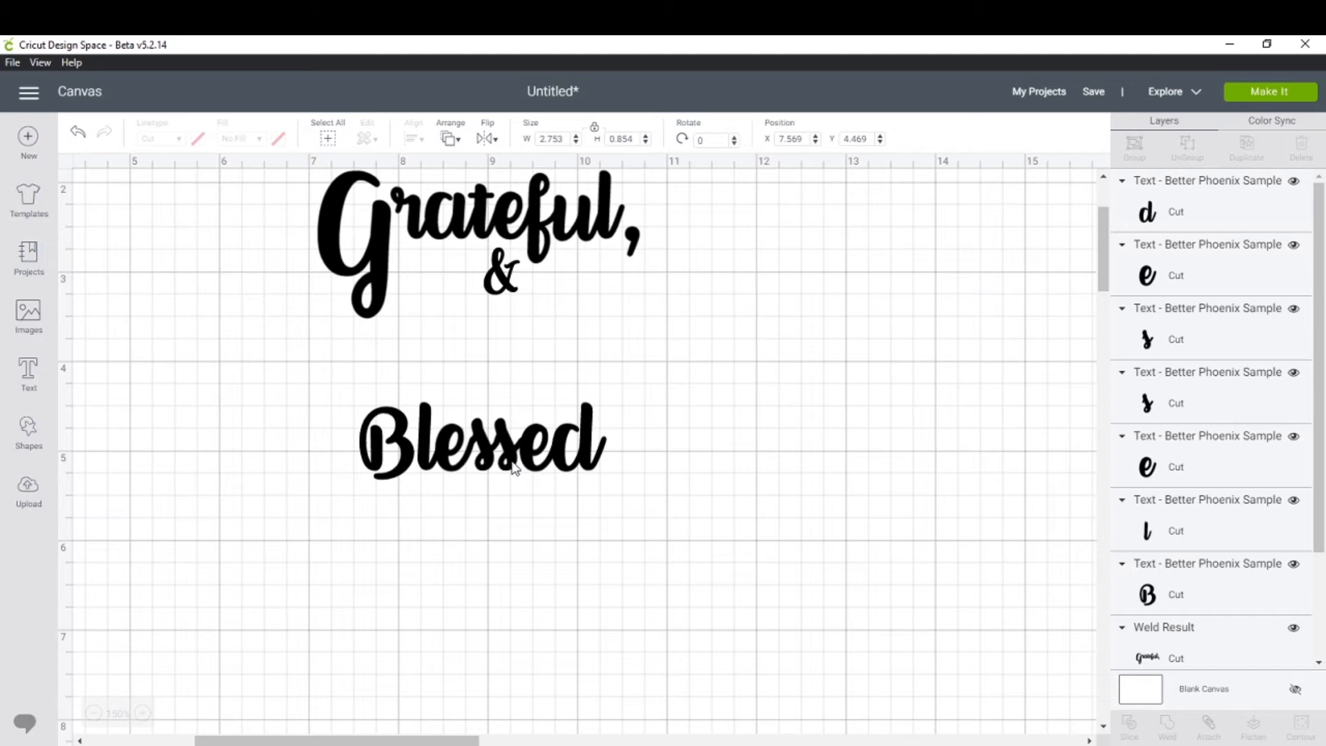
Fine-tune the joins of the two s letters in "Blessed", keeping the first s at about X 8.82, Y 4.64
click(515, 468)
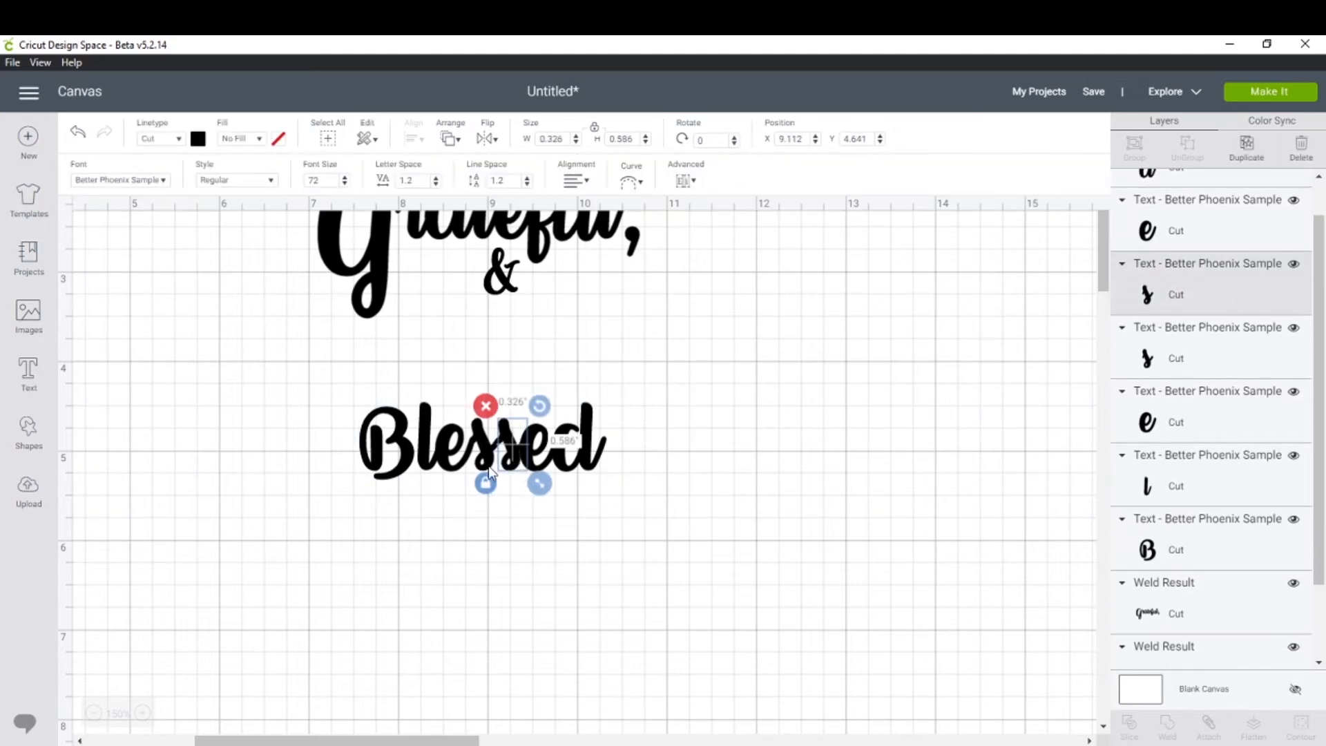
click(470, 537)
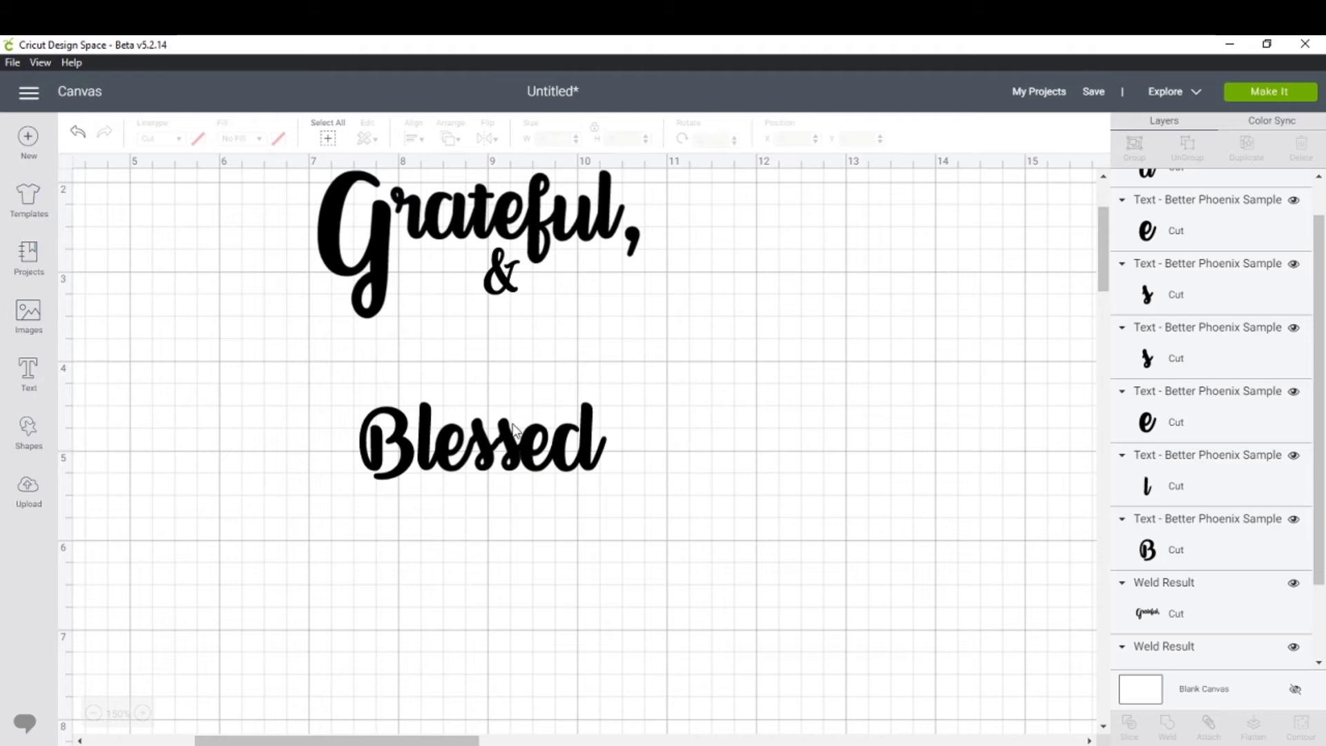
click(494, 470)
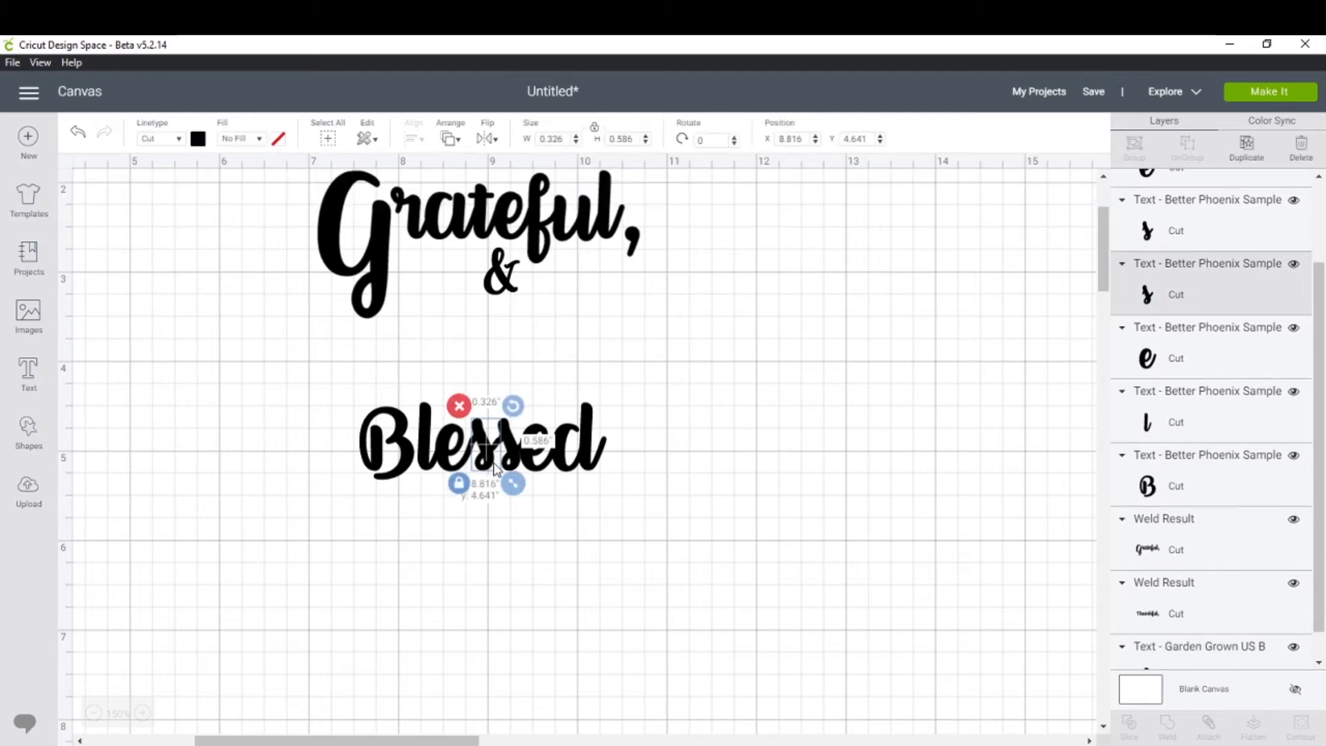
drag(493, 464, 492, 463)
click(535, 517)
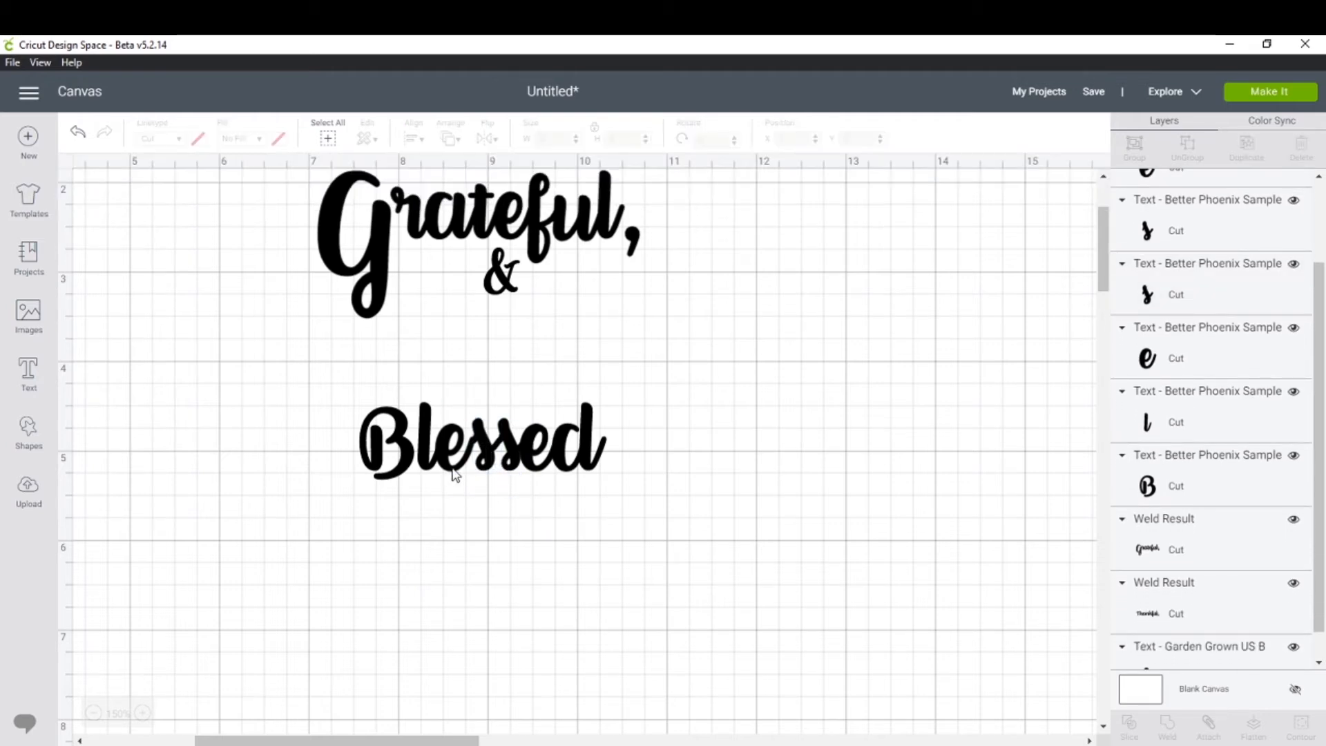
Nudge the second e of "Blessed" to about X 9.40 so it connects the s and the d
click(553, 467)
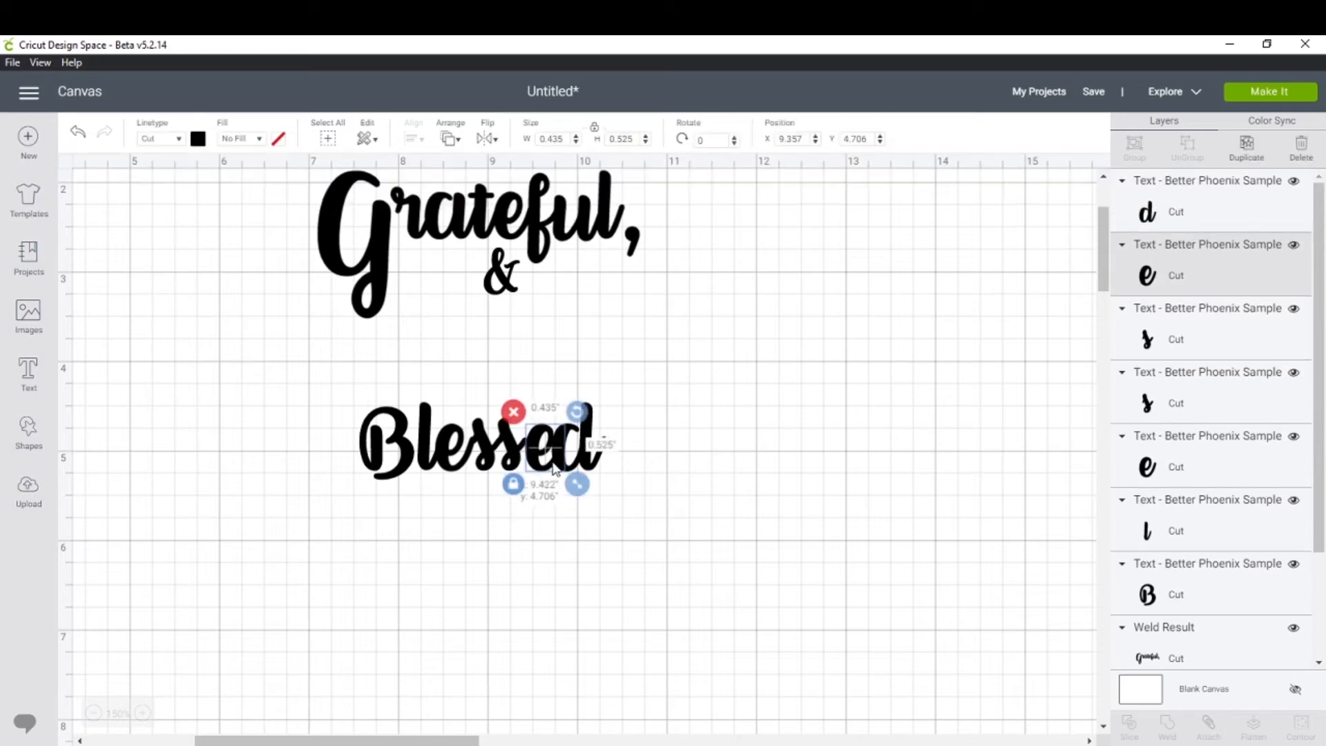
drag(554, 467, 552, 468)
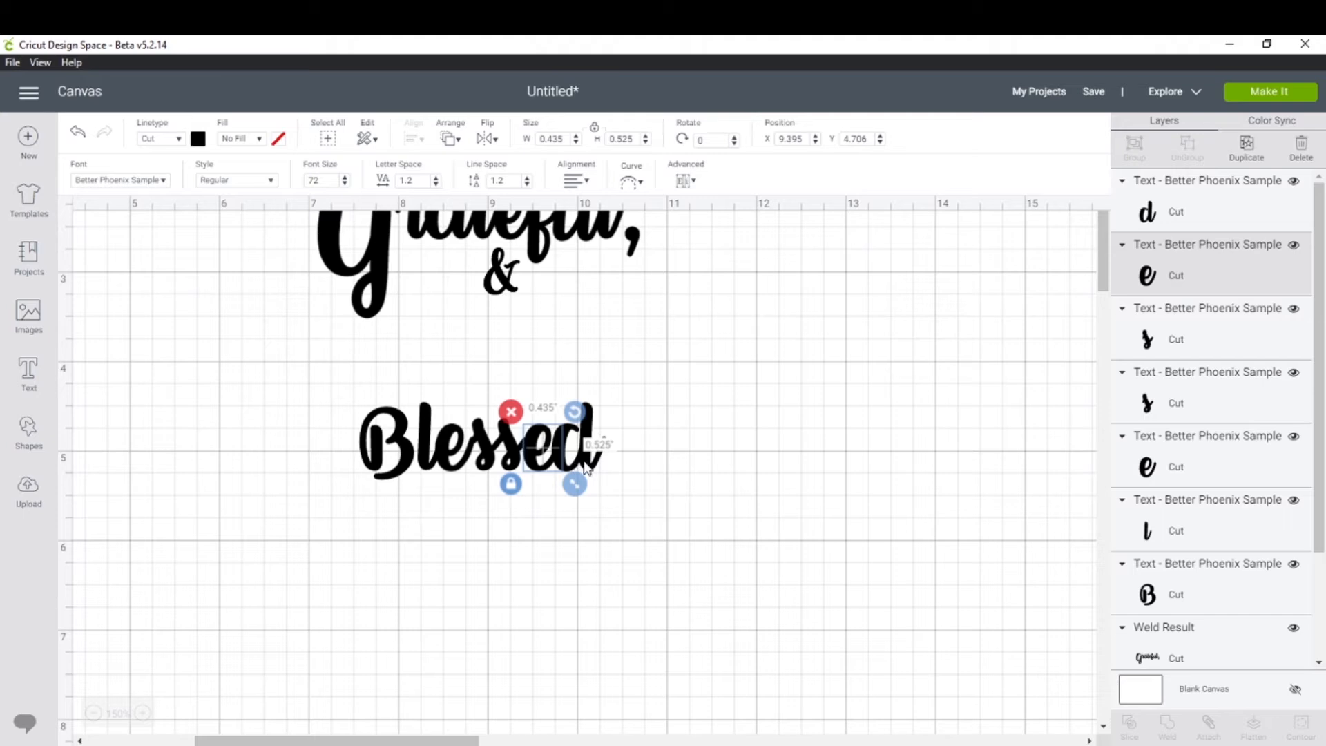
click(593, 470)
click(820, 448)
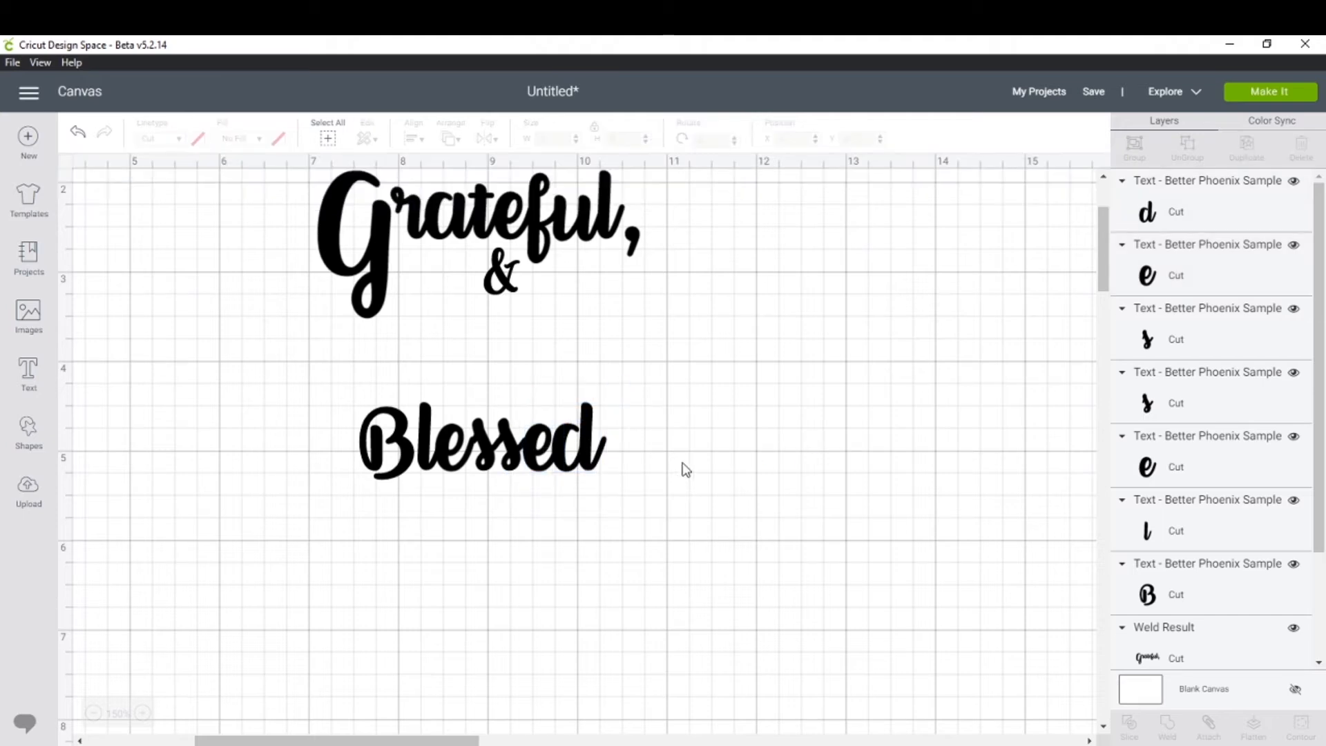
Group all the letters of "Blessed" and weld them into one shape
drag(666, 456, 325, 442)
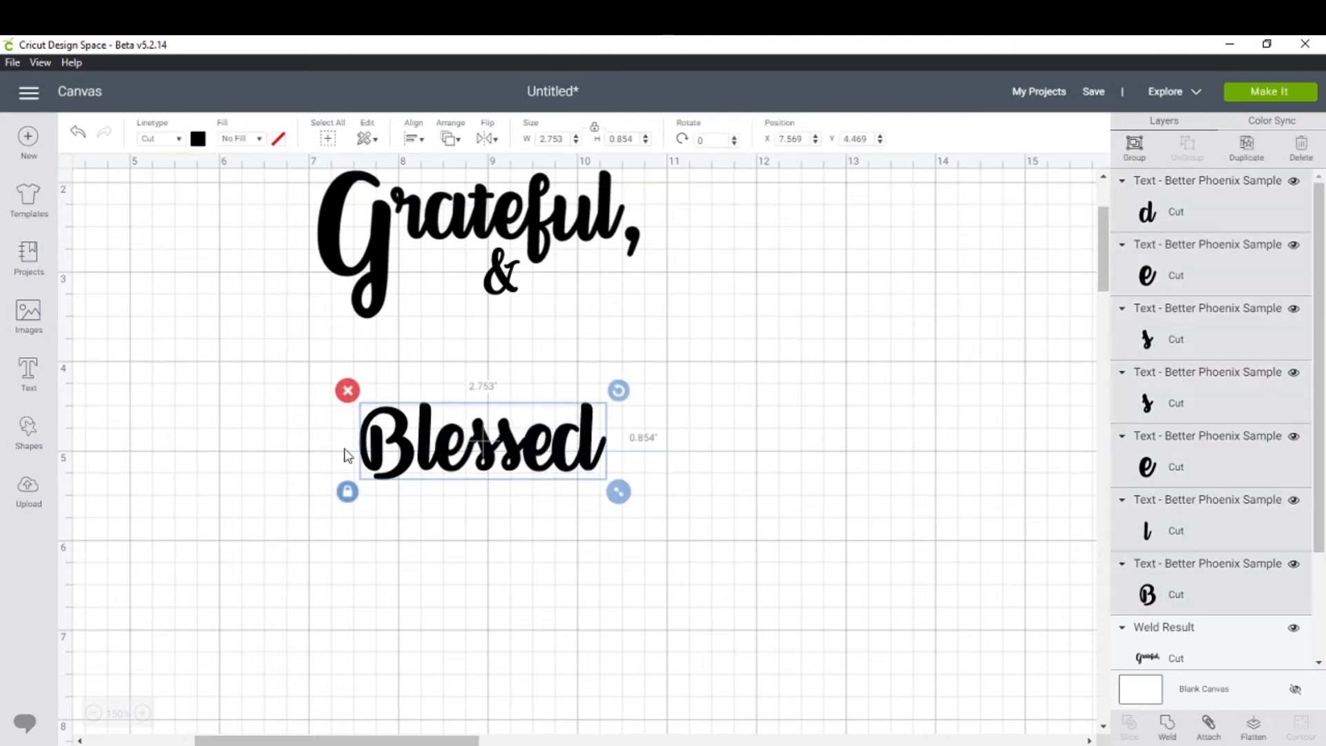
click(1143, 158)
click(1172, 724)
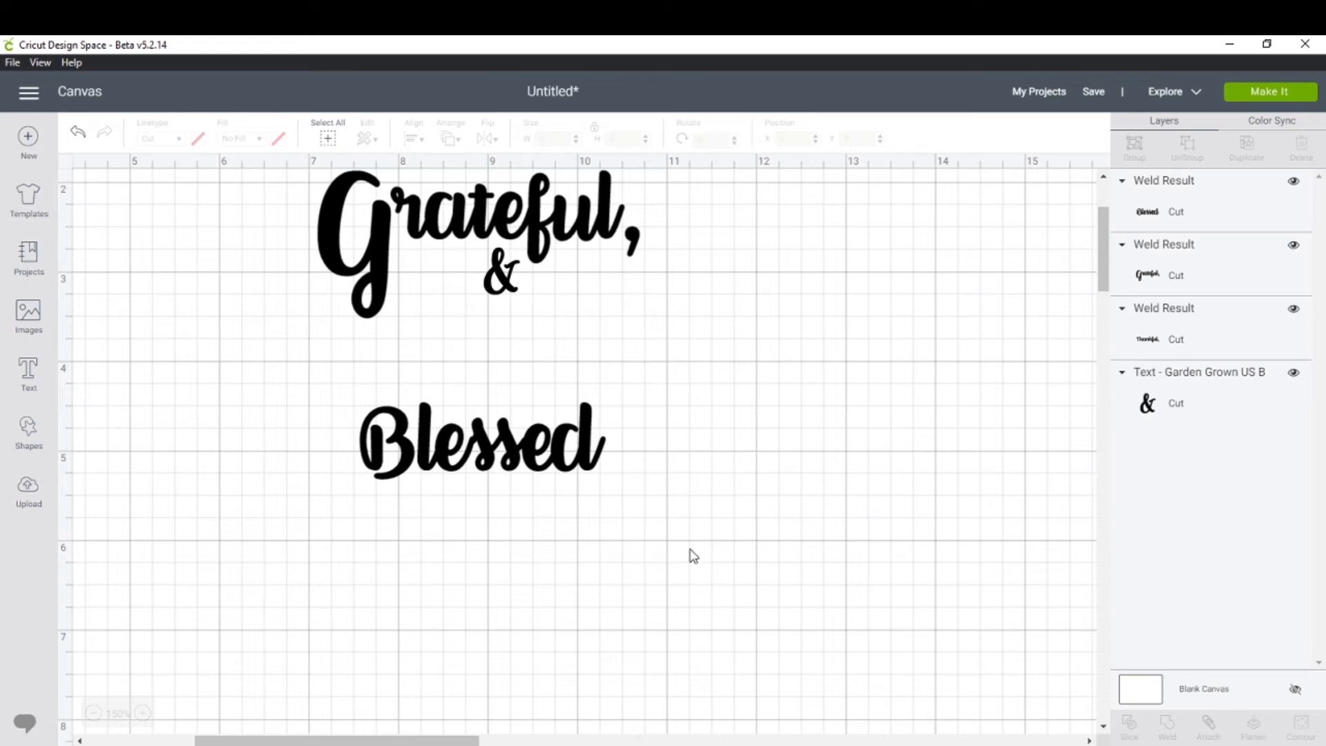
drag(630, 435, 321, 434)
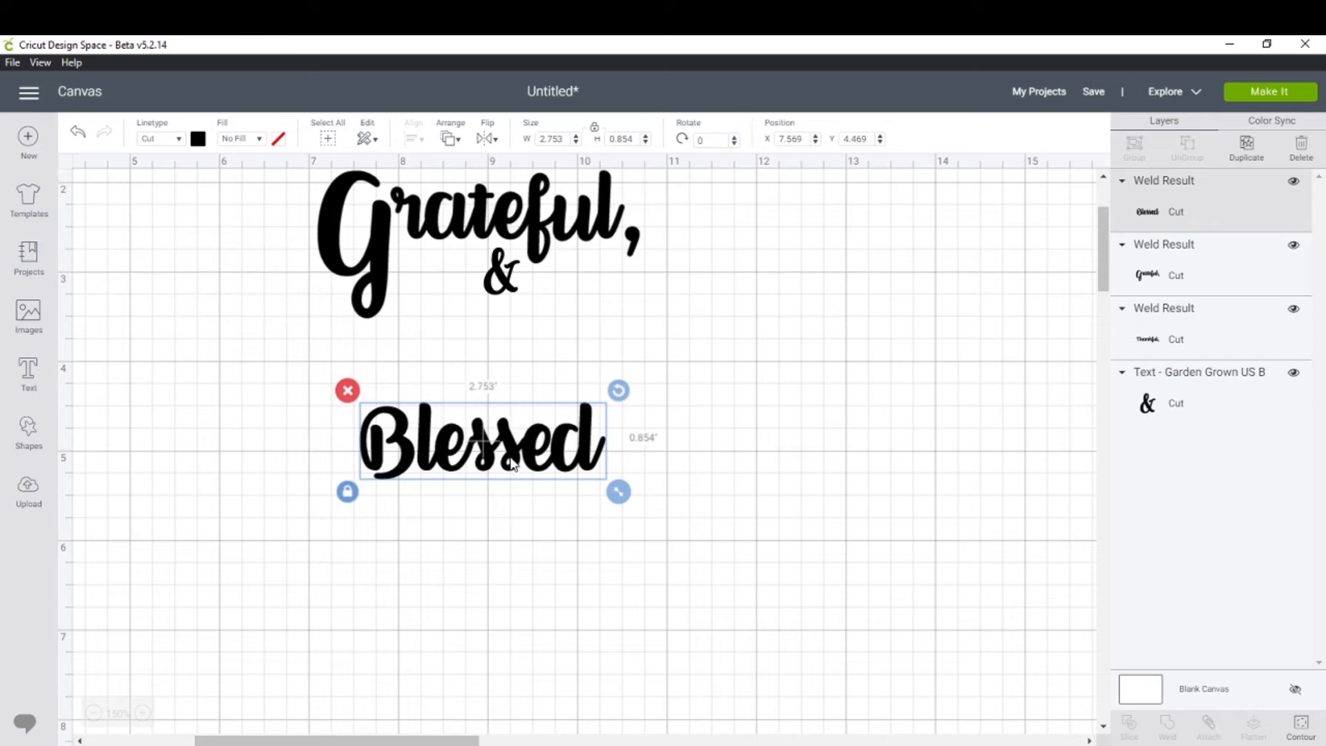
click(660, 407)
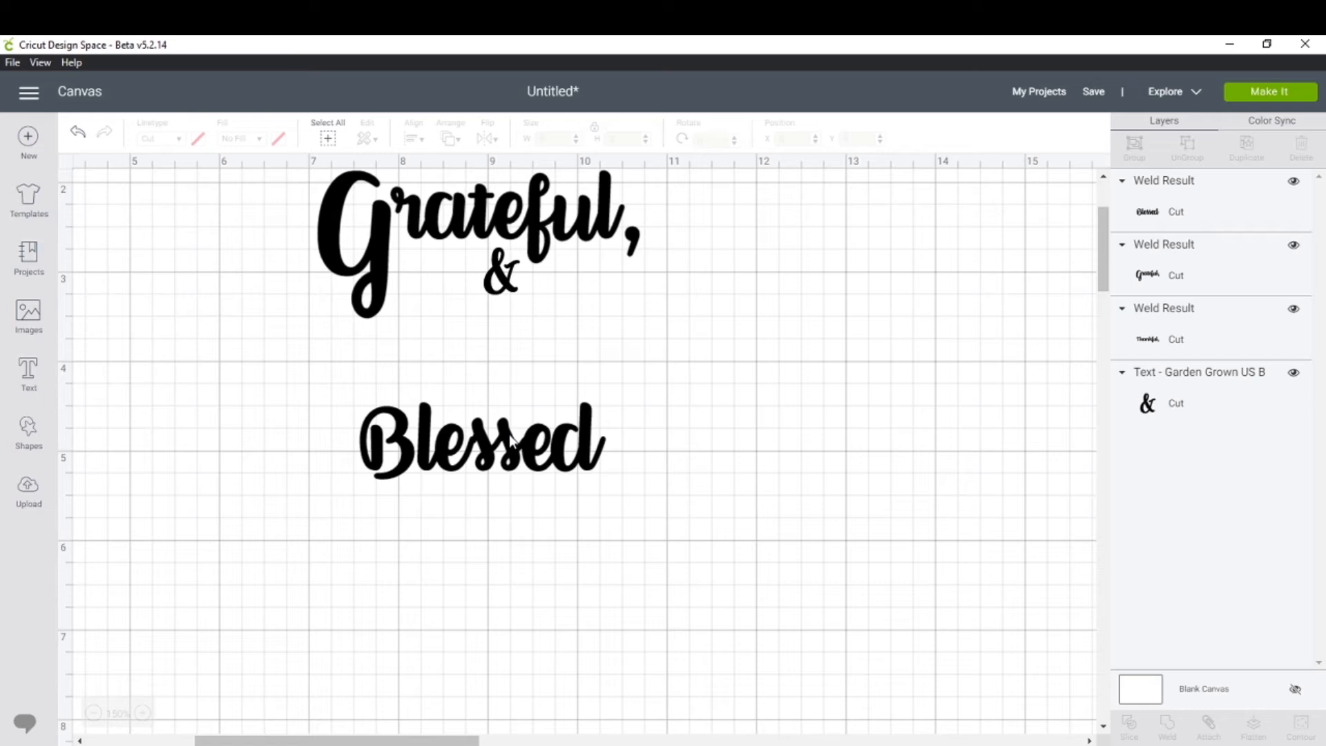
Move "Blessed" under the ampersand to about X 8.05, Y 3.37 and enlarge it proportionally to about 3.48 by 1.08 inches
scroll(515, 442, up, 3)
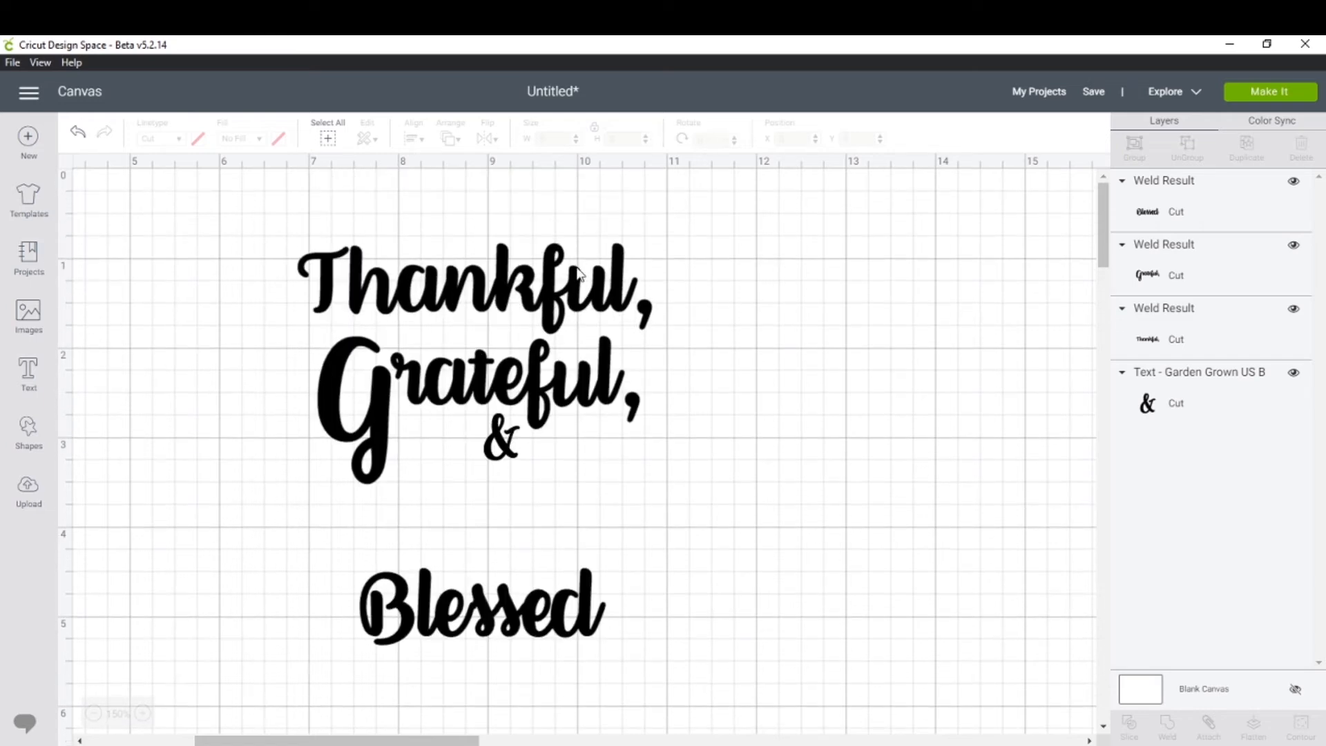
scroll(713, 562, down, 3)
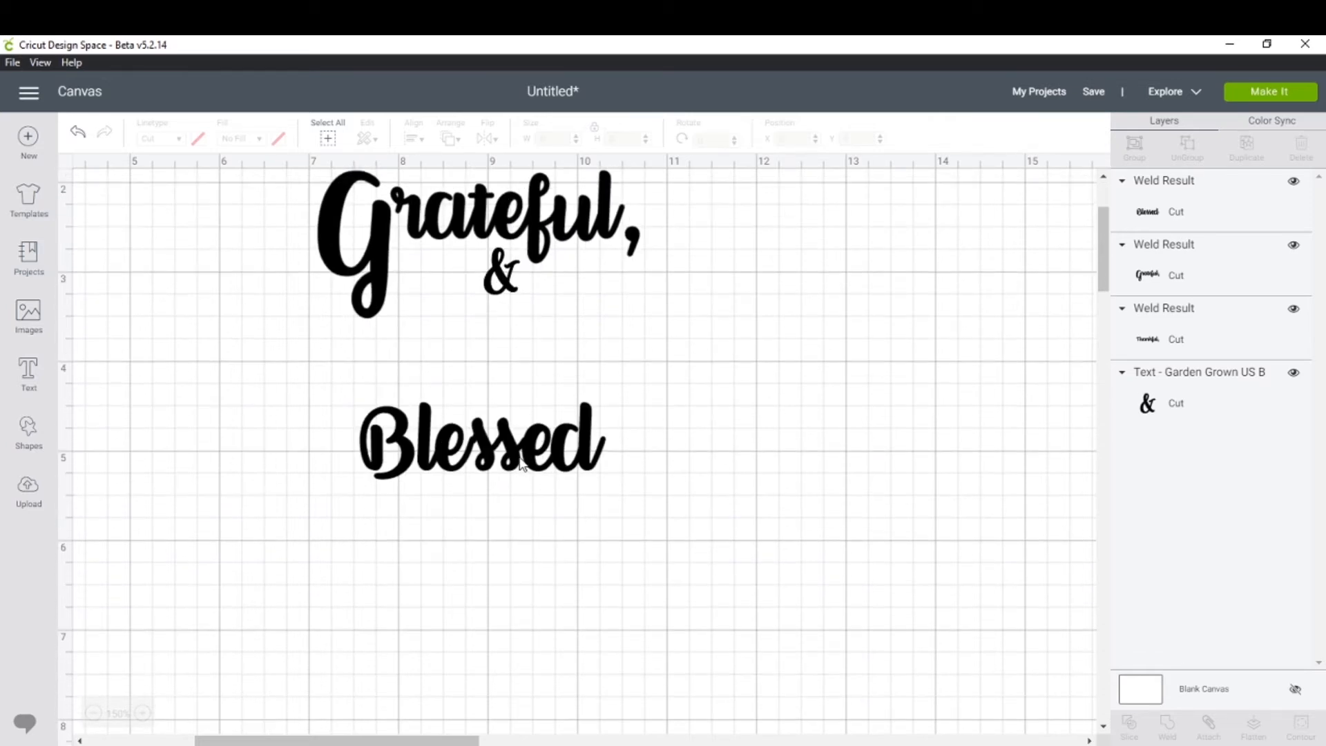
drag(519, 464, 561, 370)
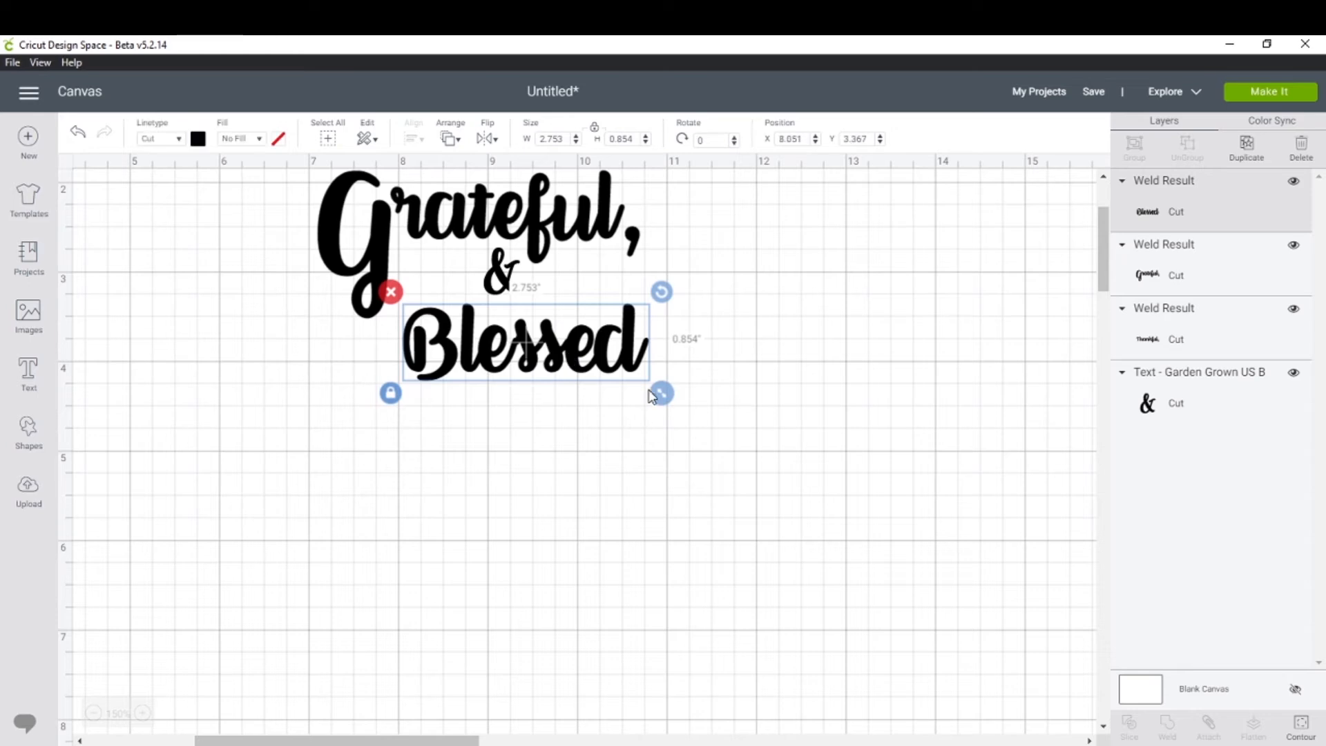
drag(661, 393, 728, 451)
scroll(811, 547, down, 2)
scroll(812, 548, up, 5)
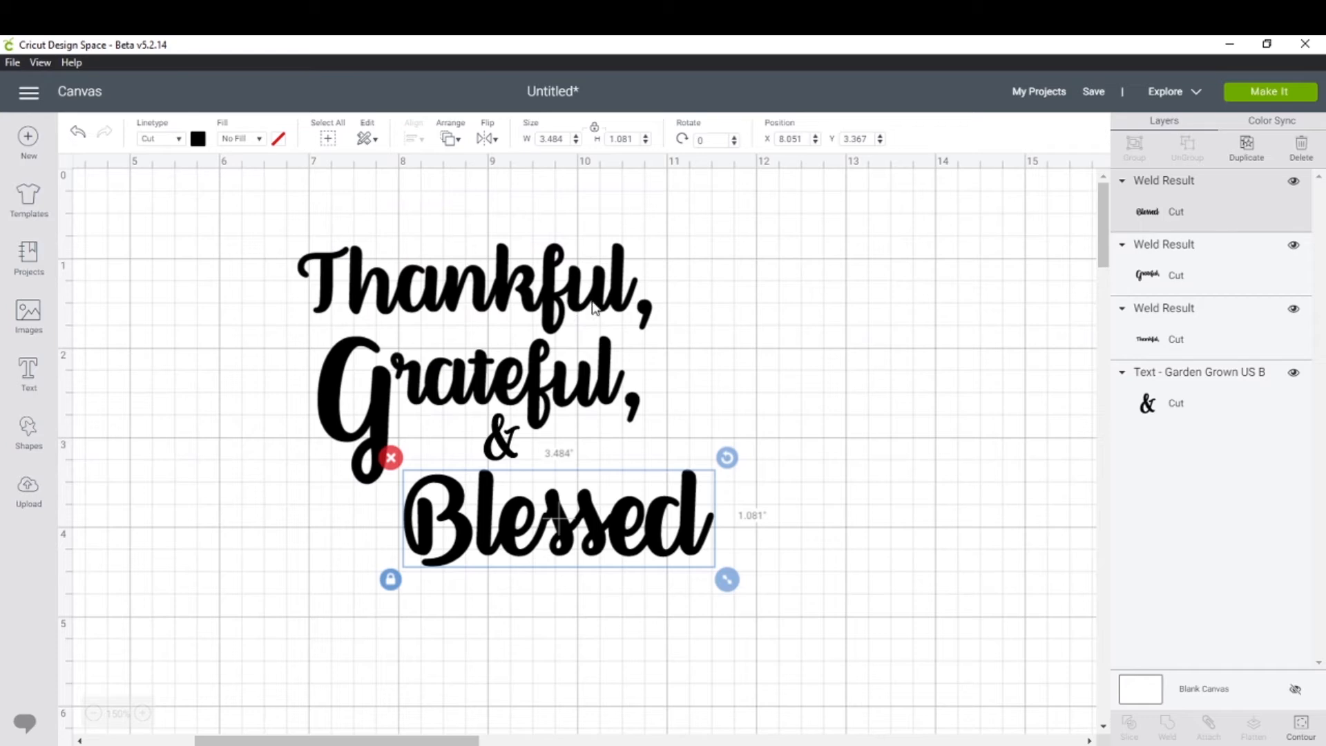
Position "Thankful," just above "Grateful," and beside the top of the large G, at about X 7.86, Y 1.08
drag(594, 309, 690, 327)
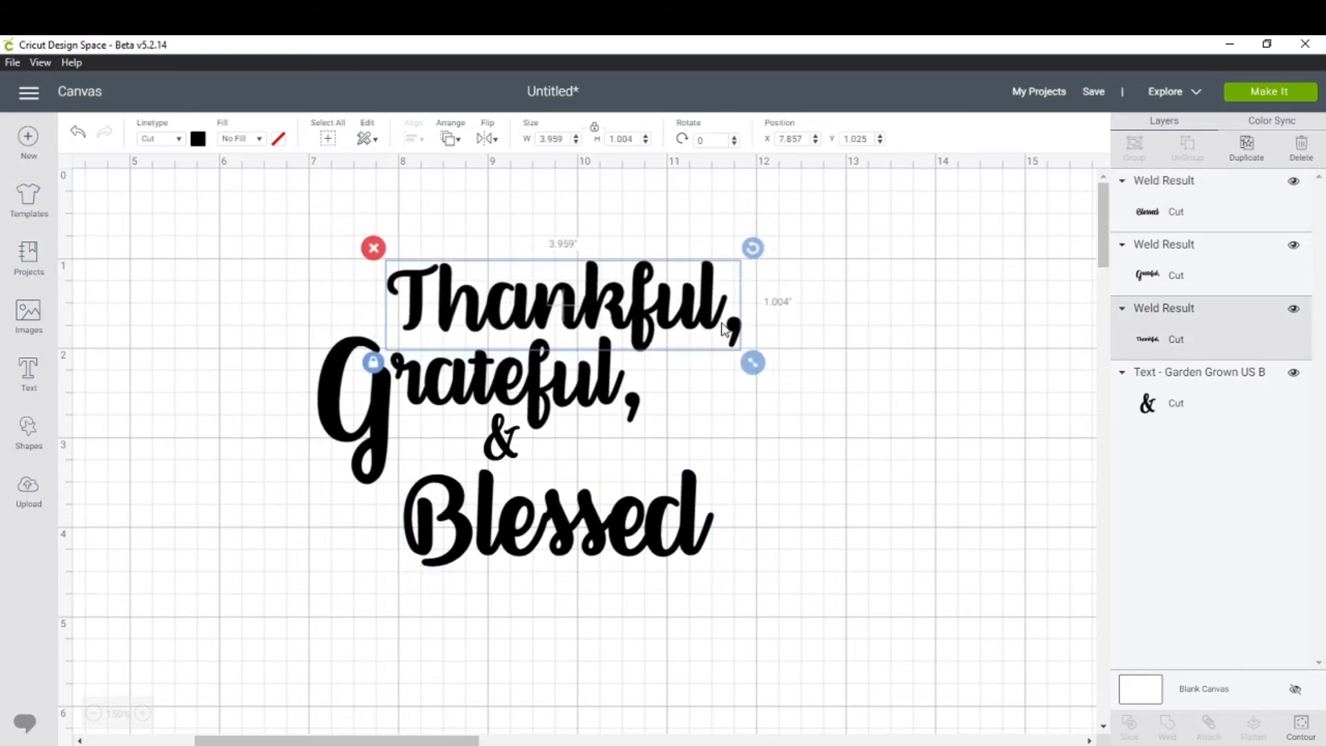
click(925, 332)
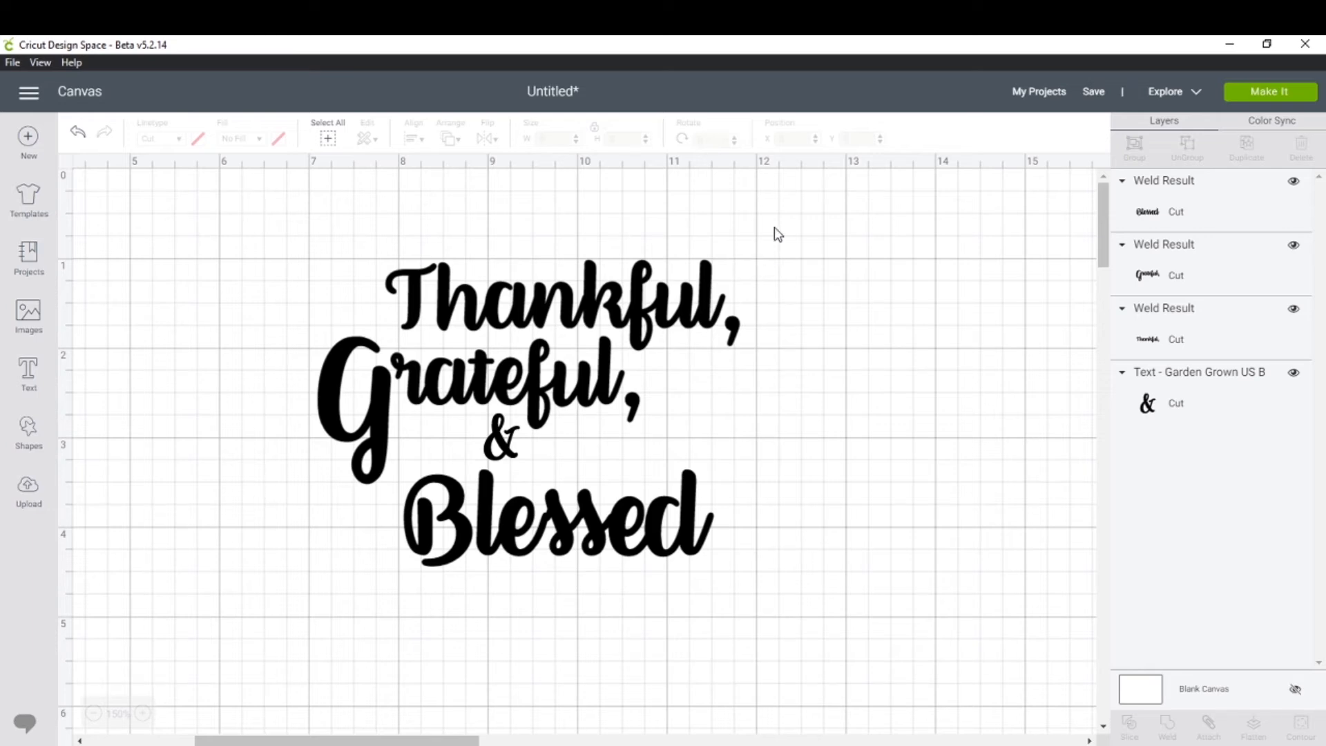
drag(711, 293, 751, 246)
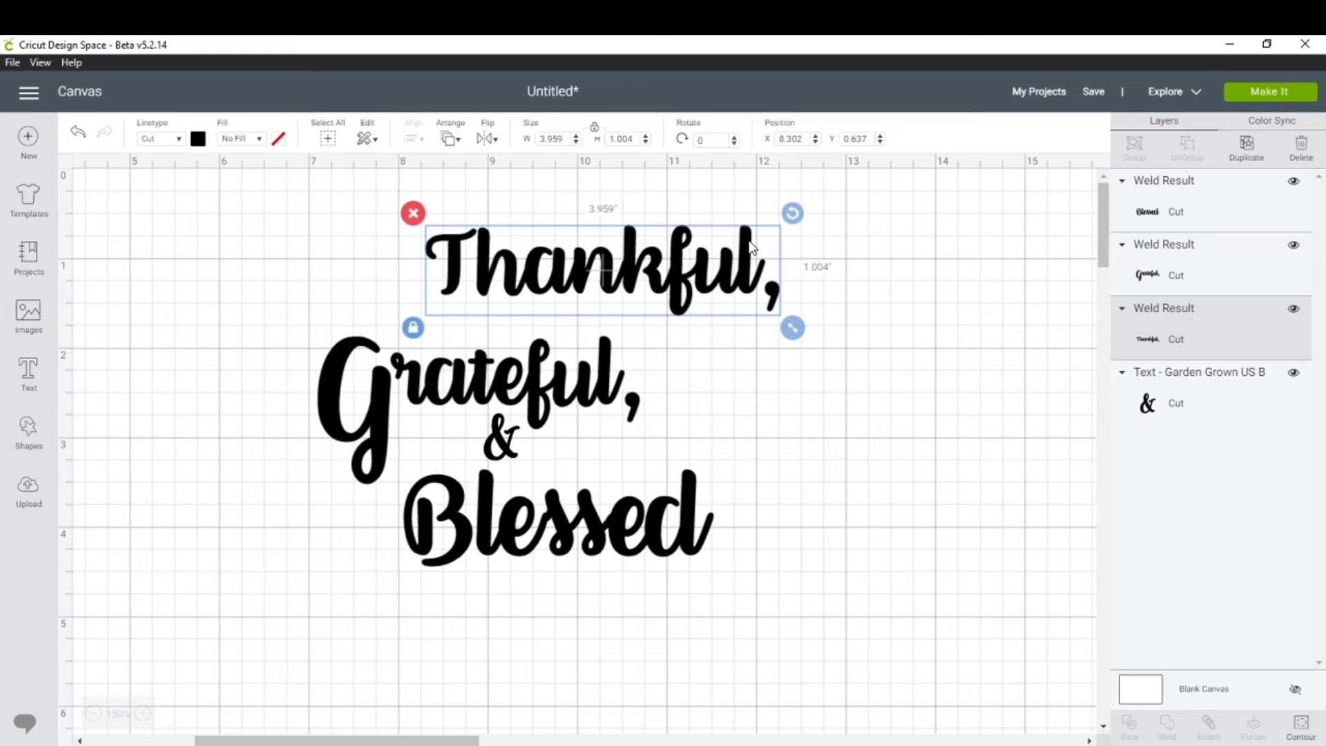
drag(752, 246, 712, 289)
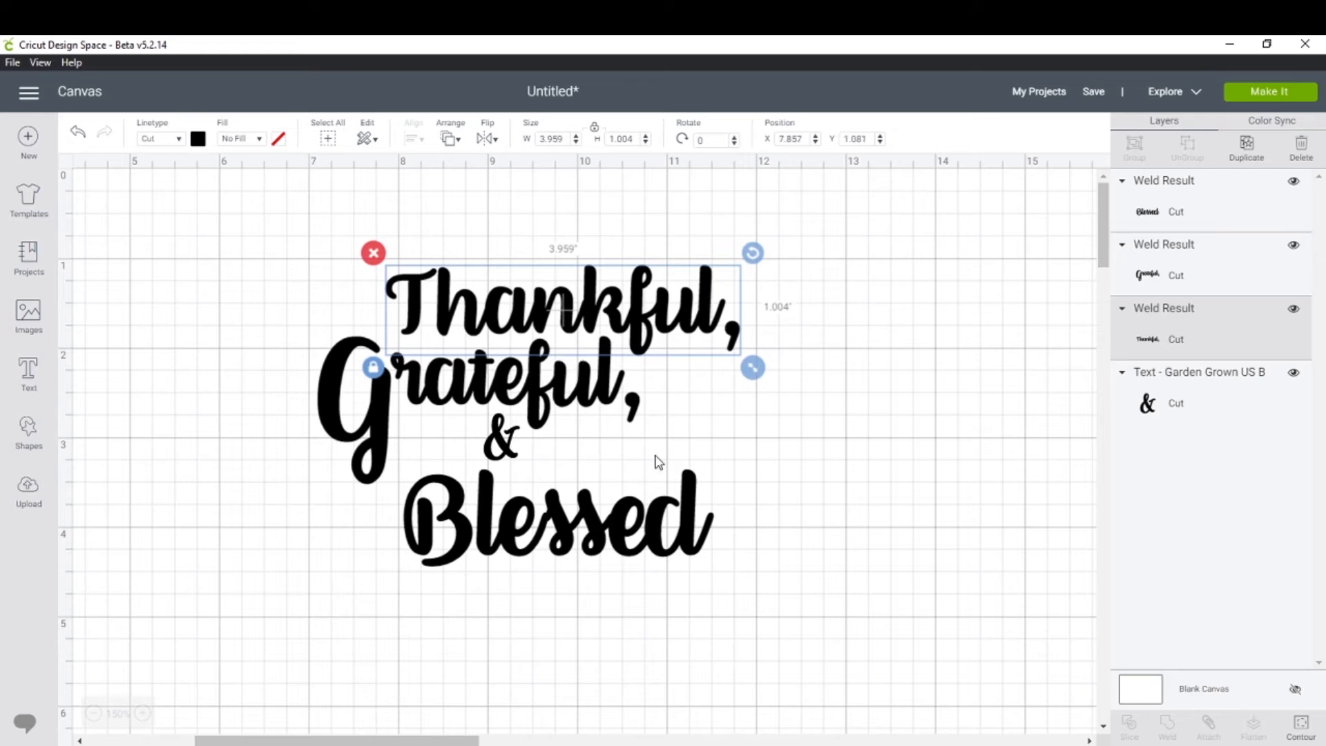
Tuck "Blessed" up against the ampersand at about X 7.89, Y 3.01, and nudge "Thankful," slightly up and left
click(511, 453)
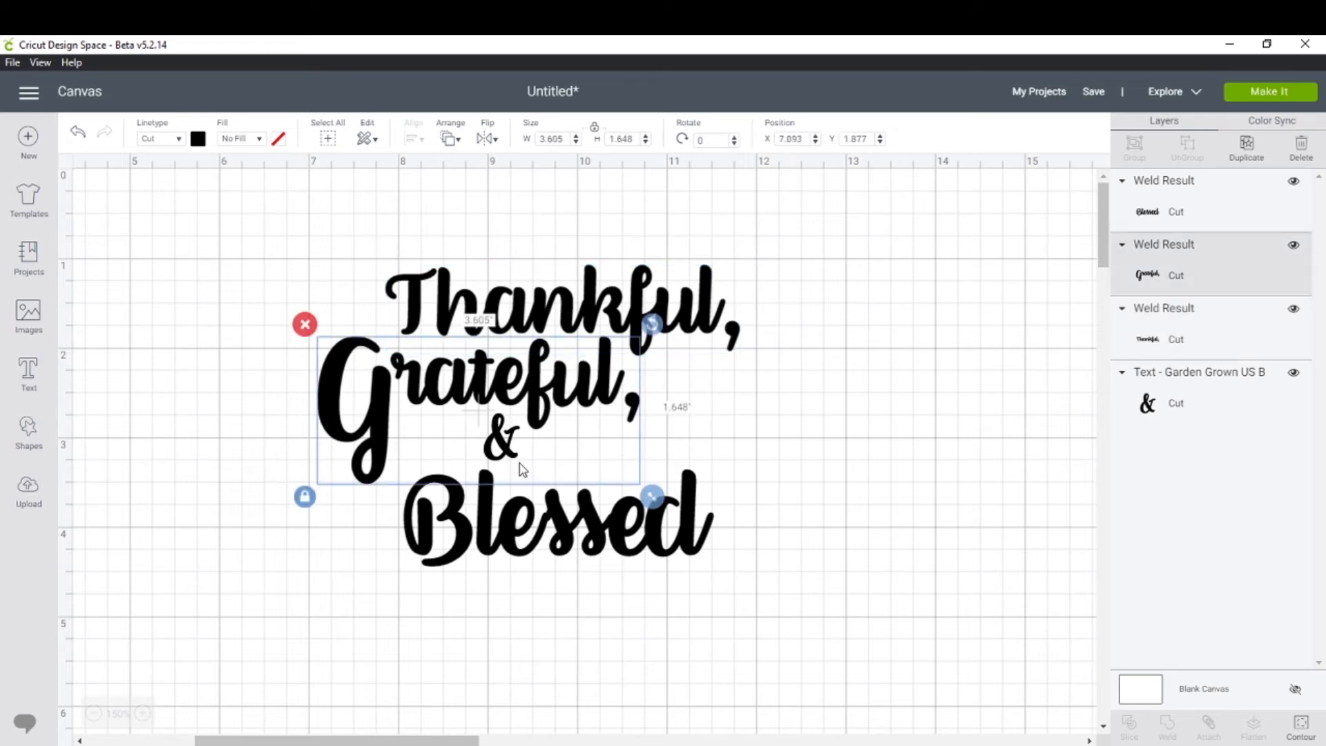
click(734, 422)
drag(621, 538, 606, 506)
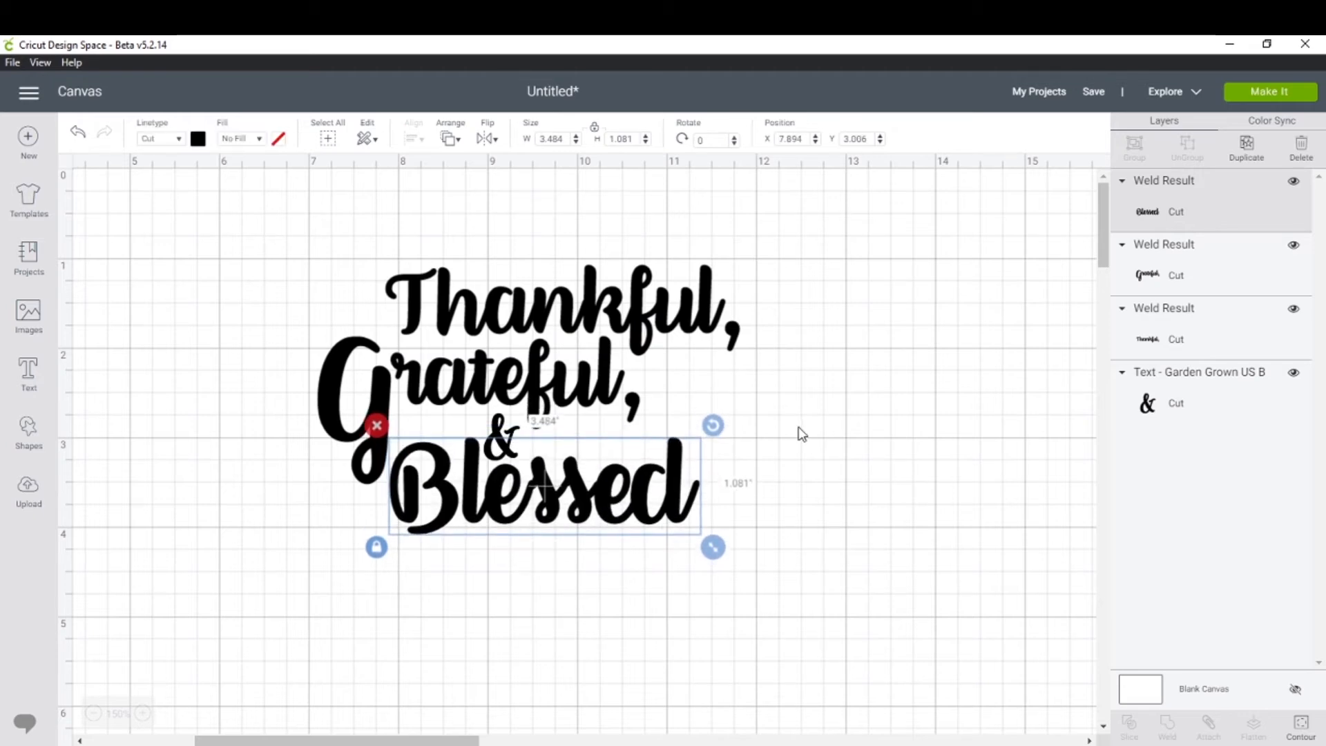
click(719, 352)
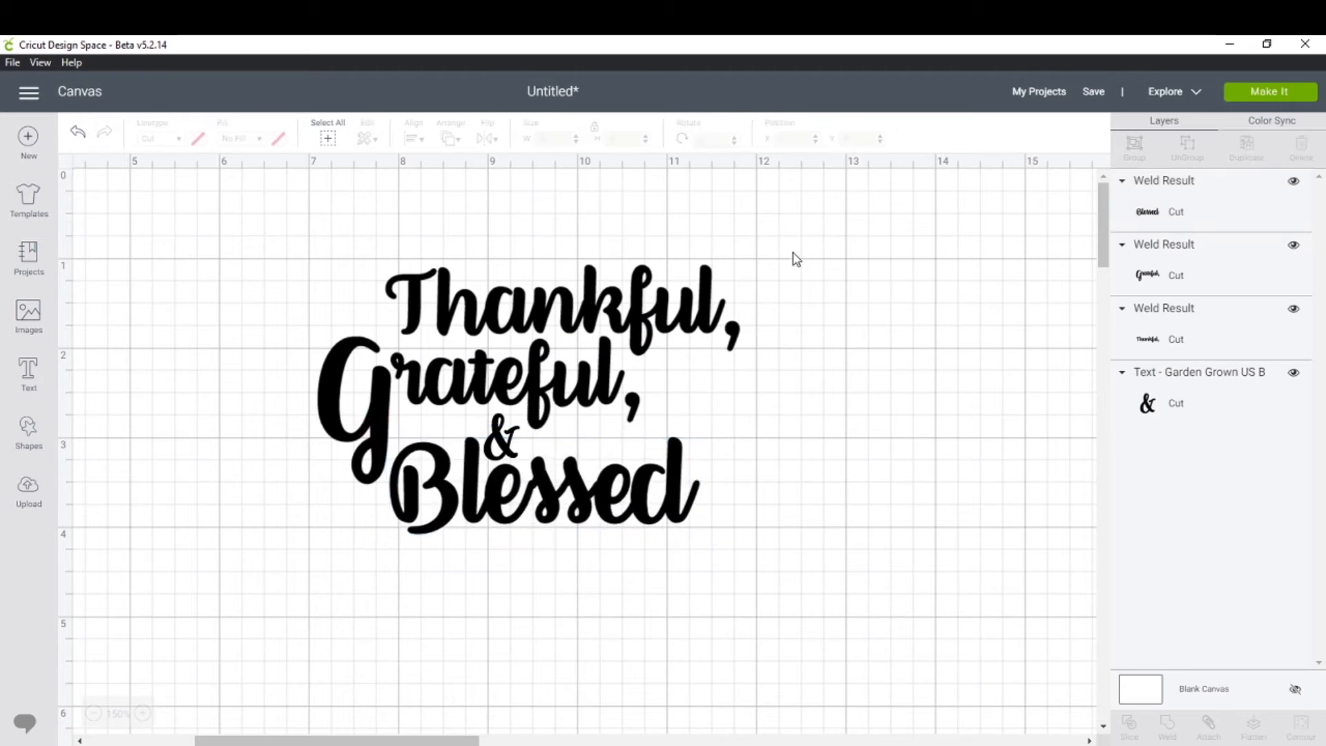
drag(699, 297, 688, 298)
click(829, 278)
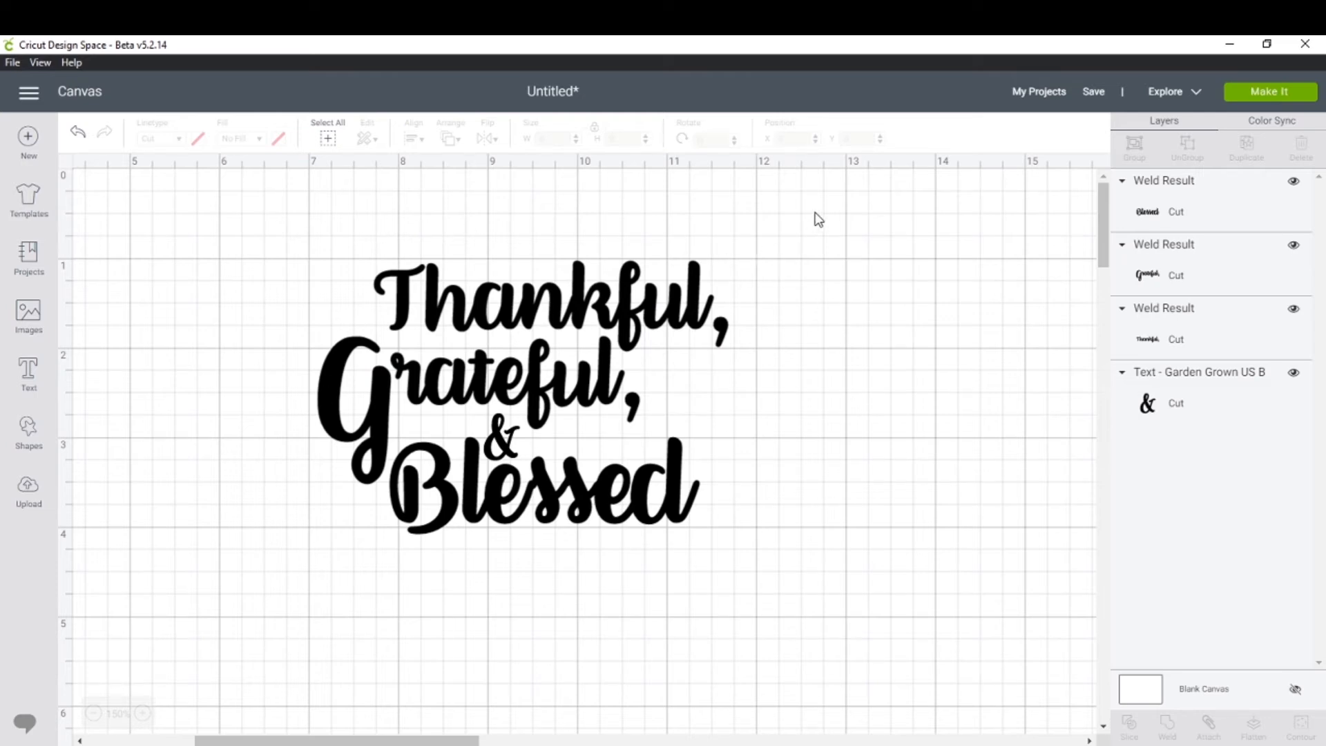
Select all three words and the ampersand and weld them into a single shape
drag(814, 214, 285, 611)
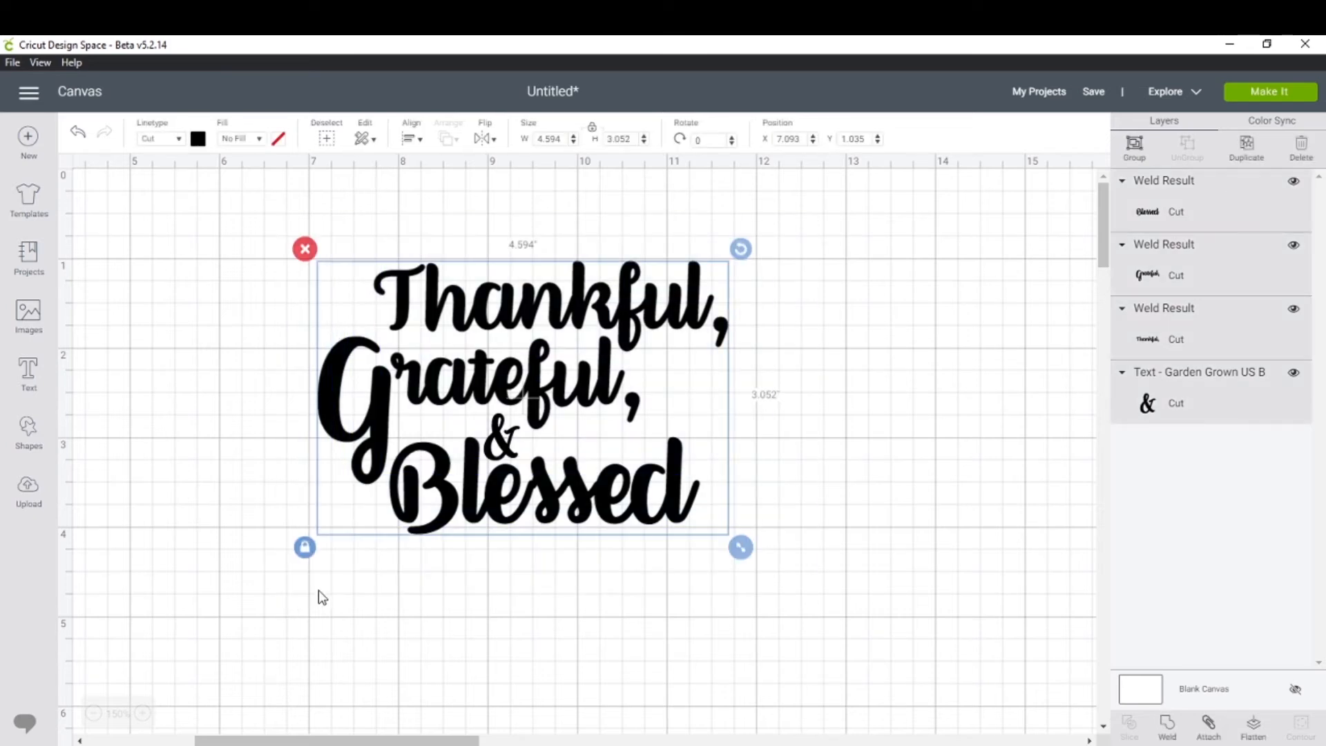
click(857, 333)
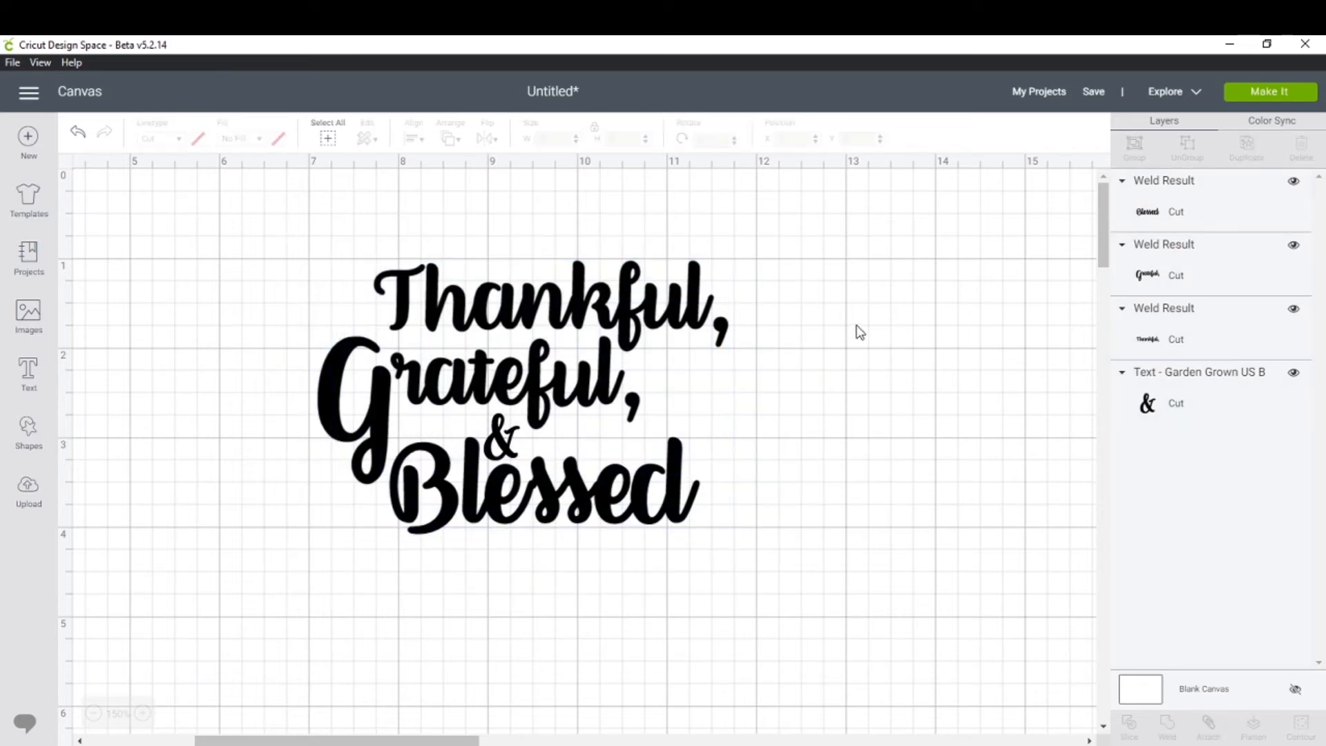
click(329, 140)
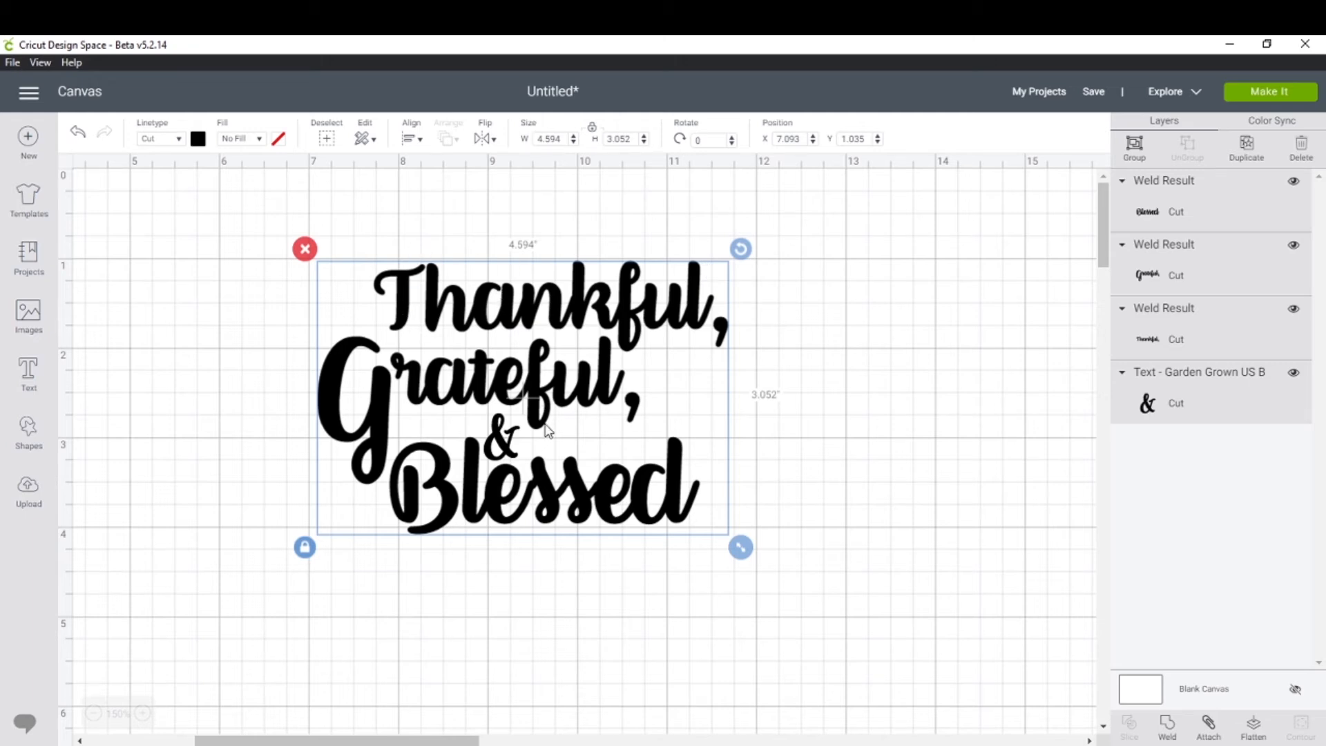
click(1168, 730)
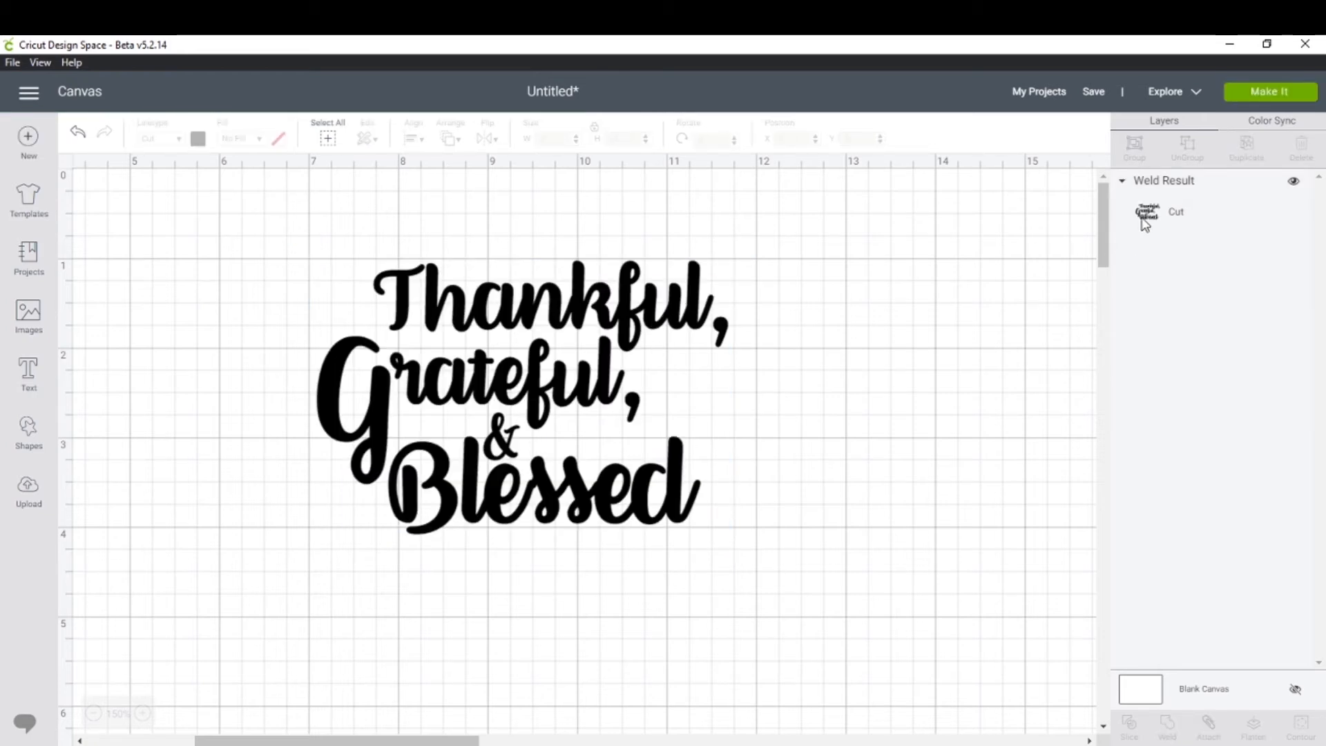
Resize the welded design proportionally to about 6.16 by 4.09 inches and move it to about X 6.56, Y 0.58
click(1176, 215)
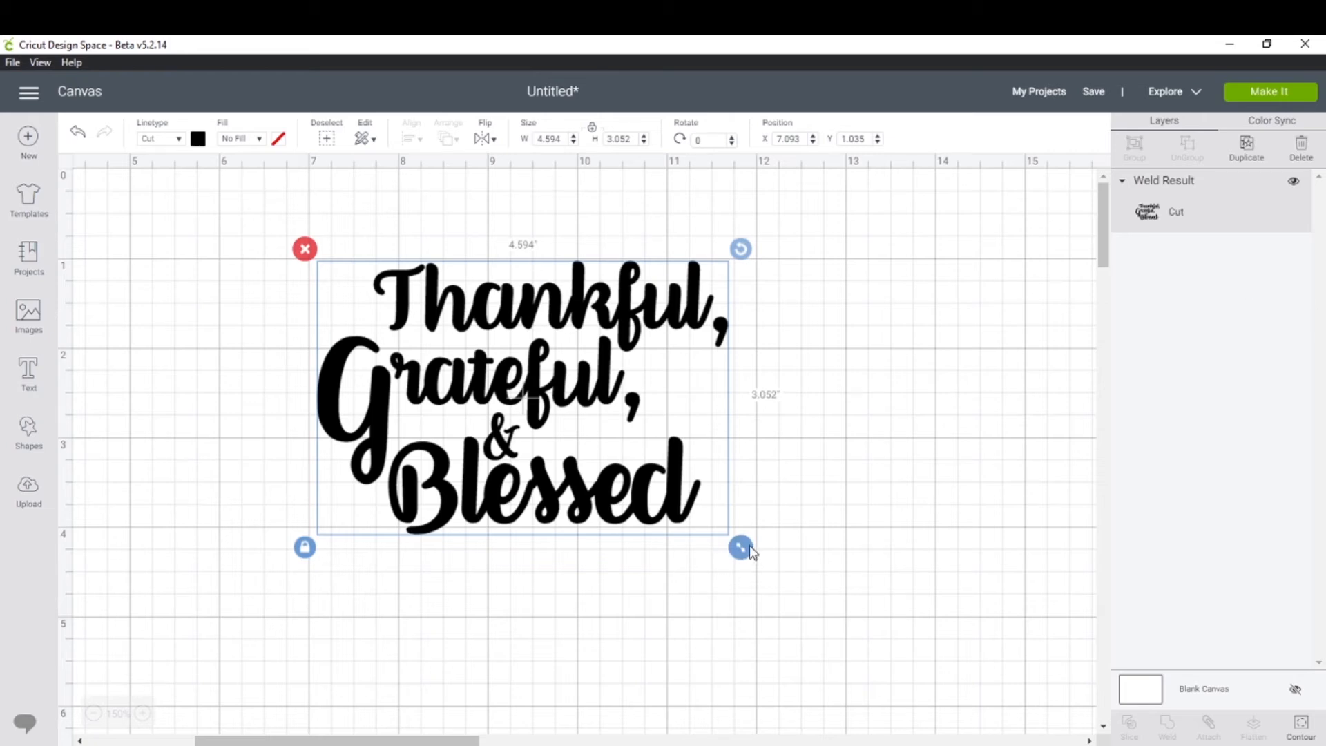
drag(744, 553, 575, 438)
drag(663, 509, 806, 590)
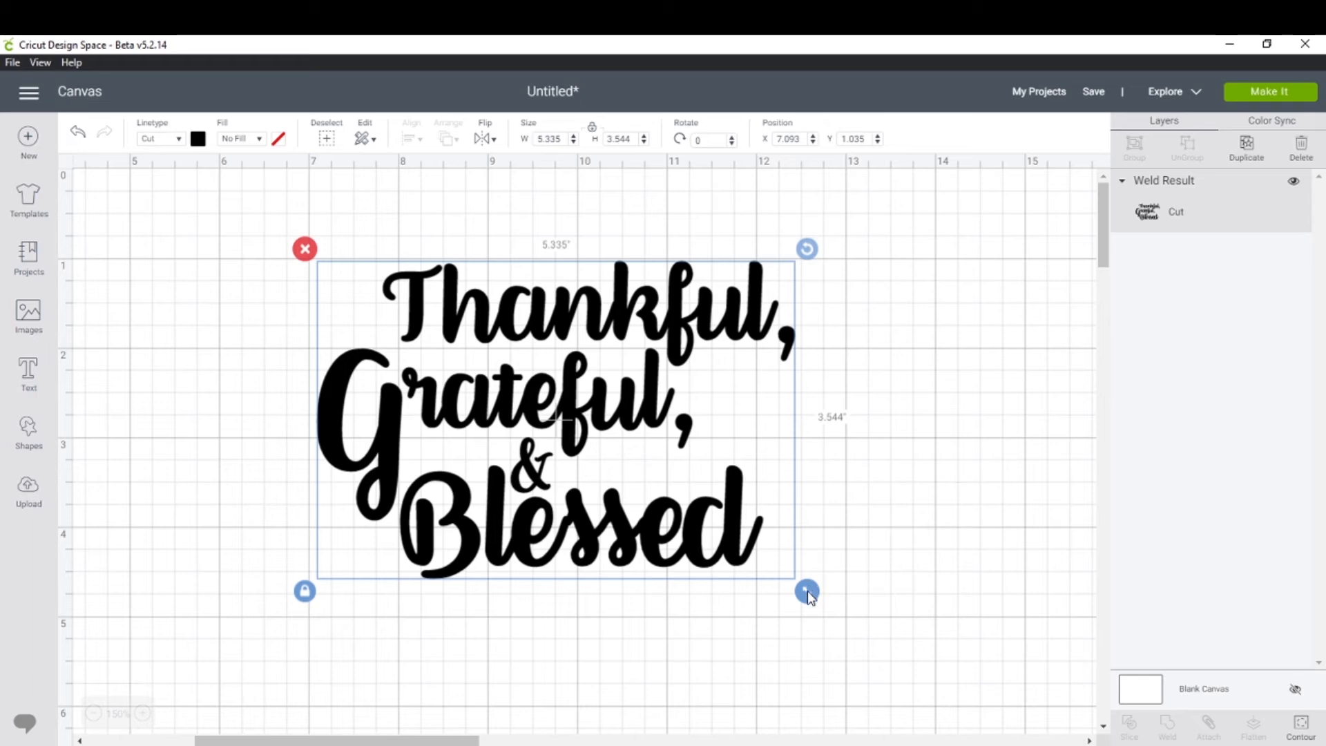
drag(807, 591, 884, 660)
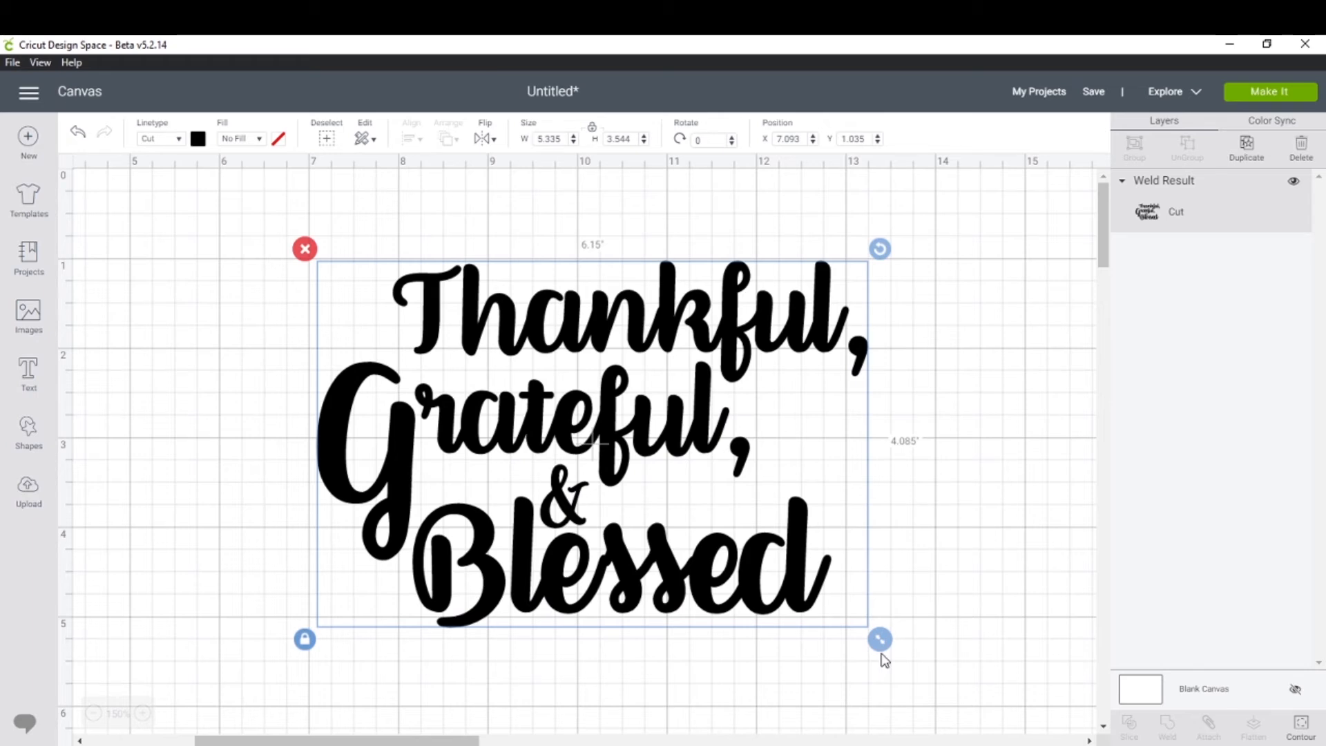
drag(884, 660, 886, 660)
drag(795, 545, 746, 505)
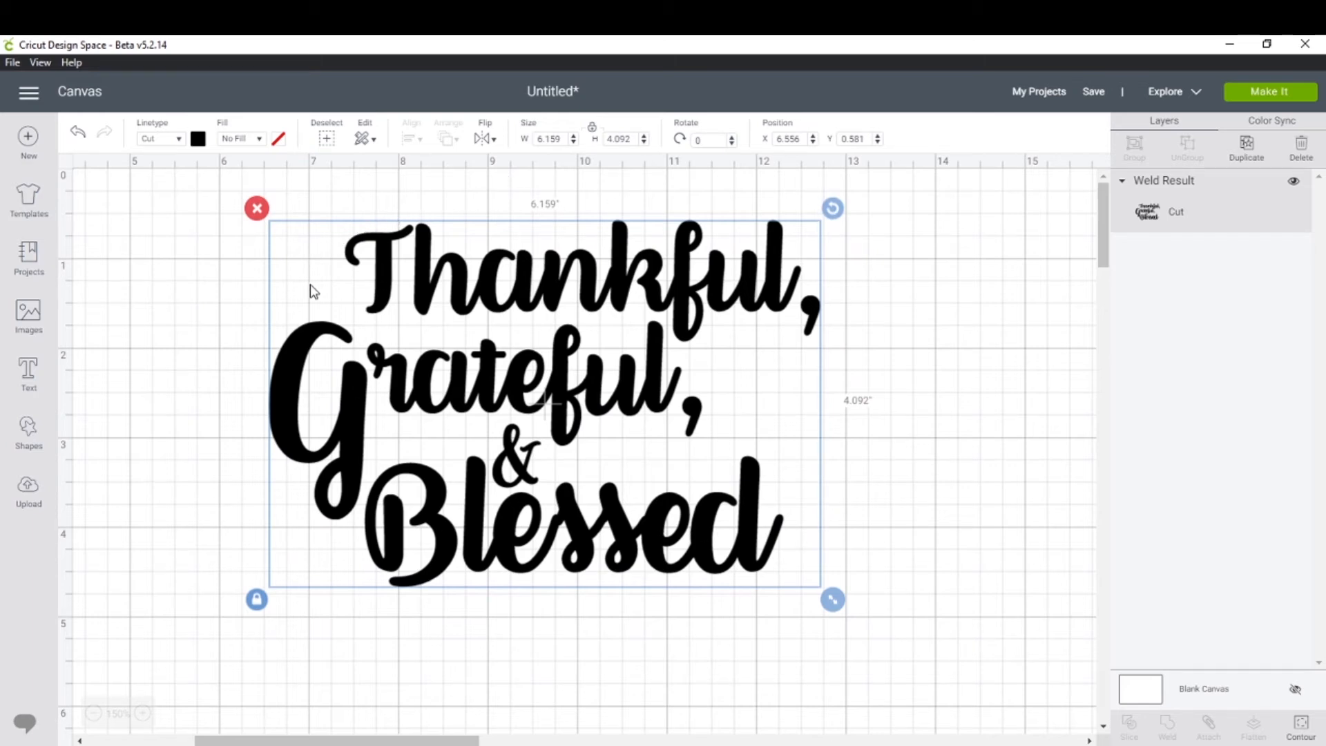
Keep the welded design's proportions locked and enlarge it to about 6.56 by 4.36 inches
click(257, 602)
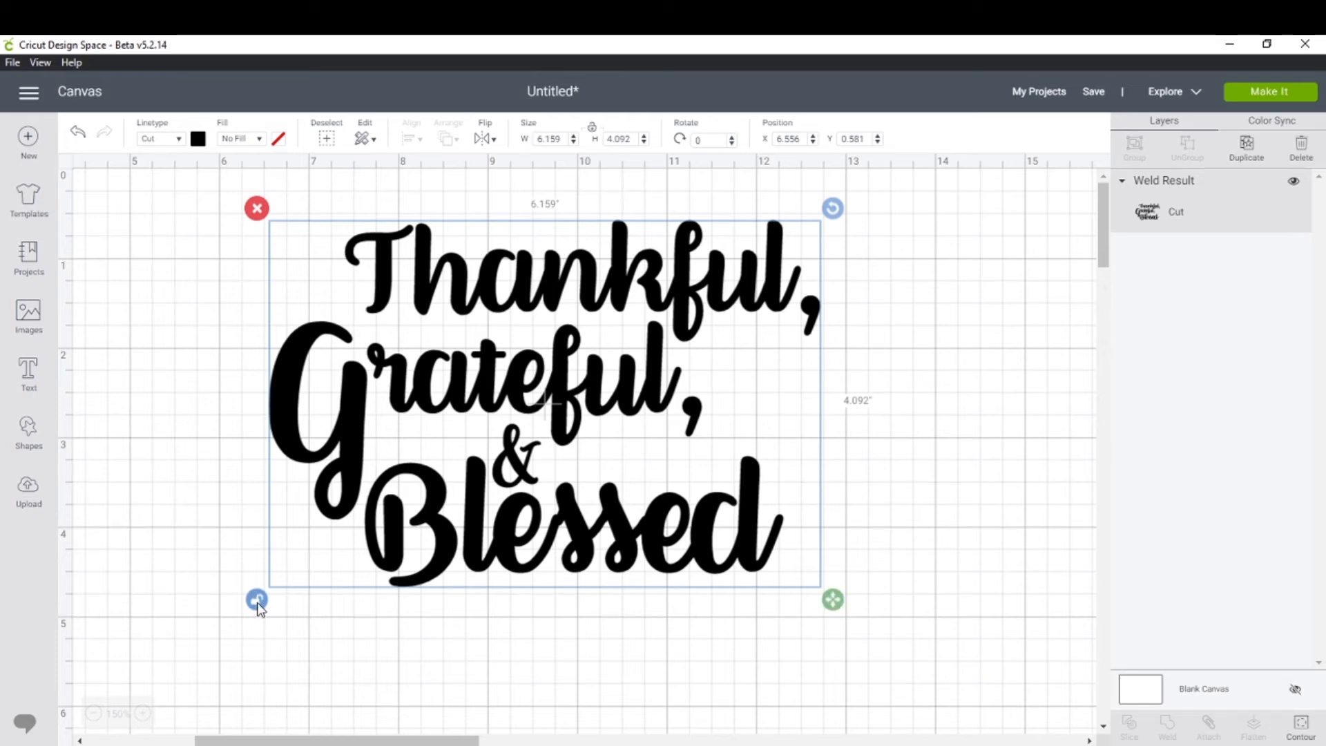
click(257, 601)
click(257, 601)
click(257, 601)
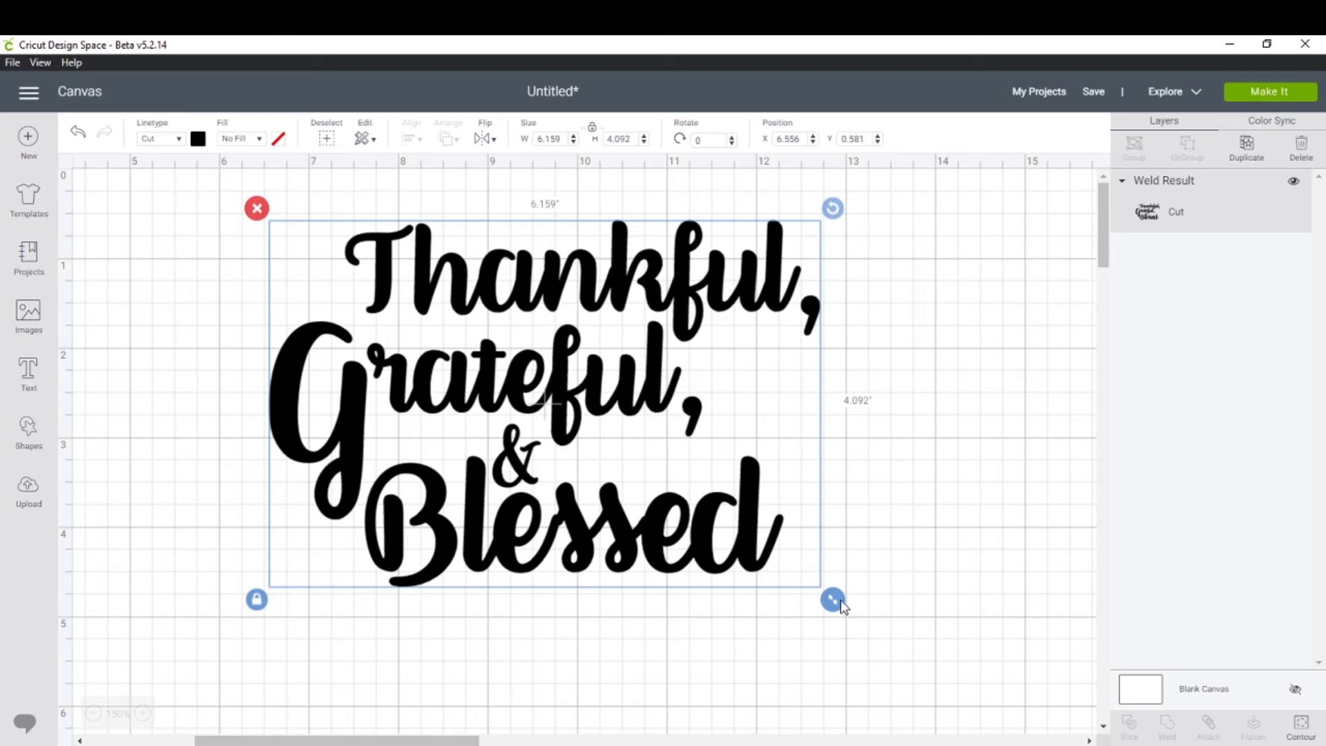
drag(843, 606, 868, 623)
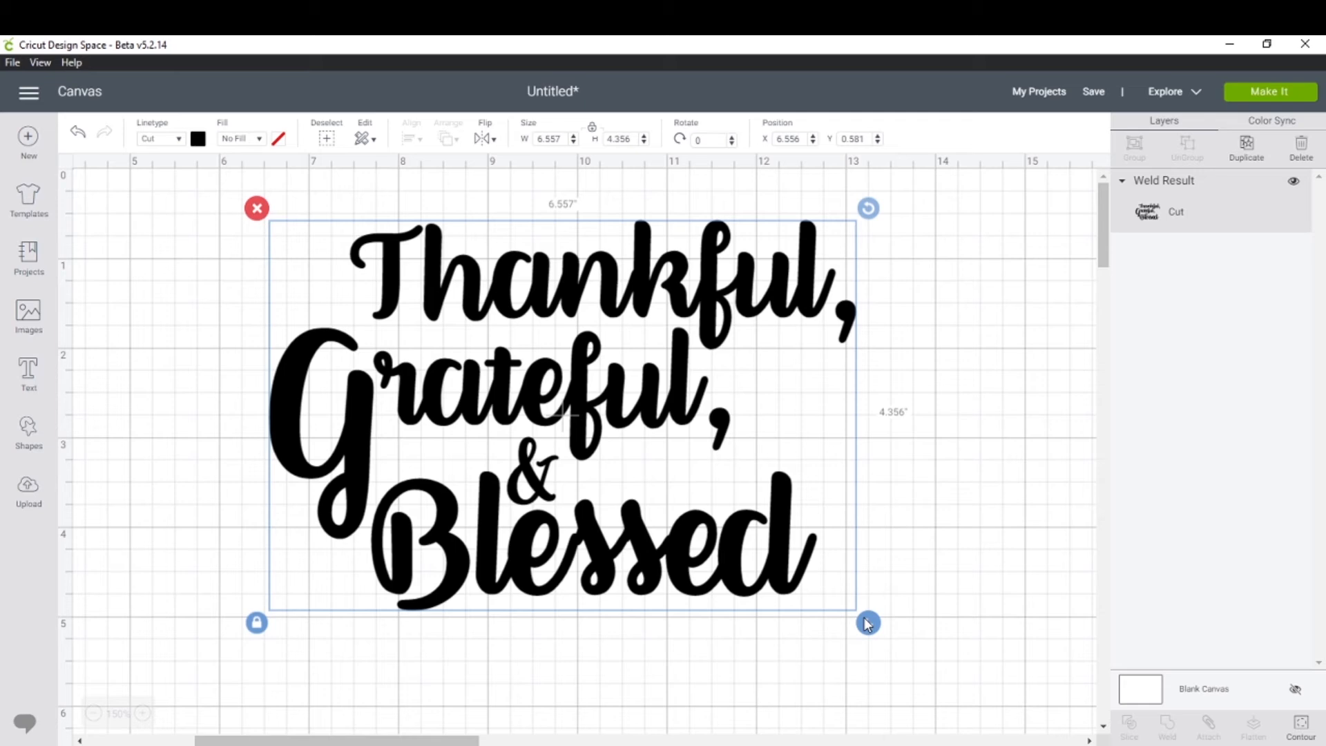
Unlock the design's proportions and narrow it to about 5.82 inches wide by 4.37 inches high
click(258, 624)
drag(874, 630, 808, 628)
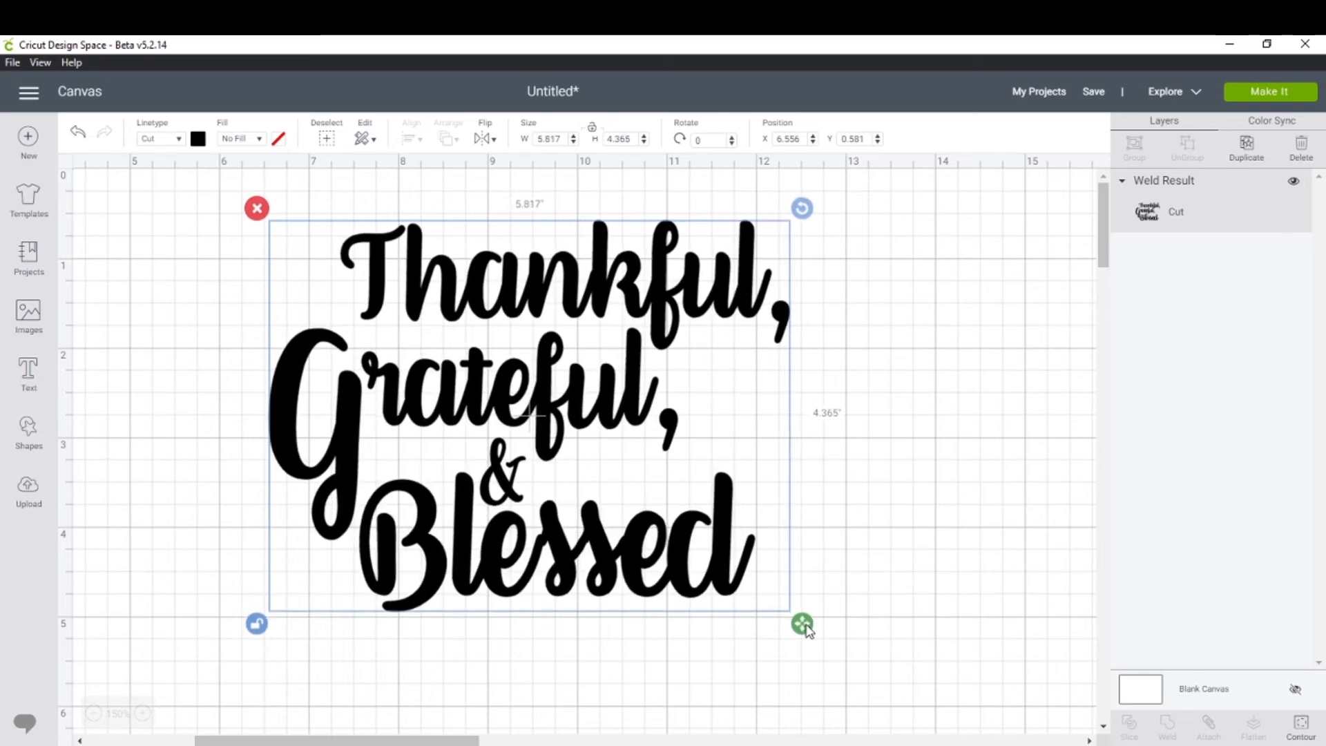
click(966, 457)
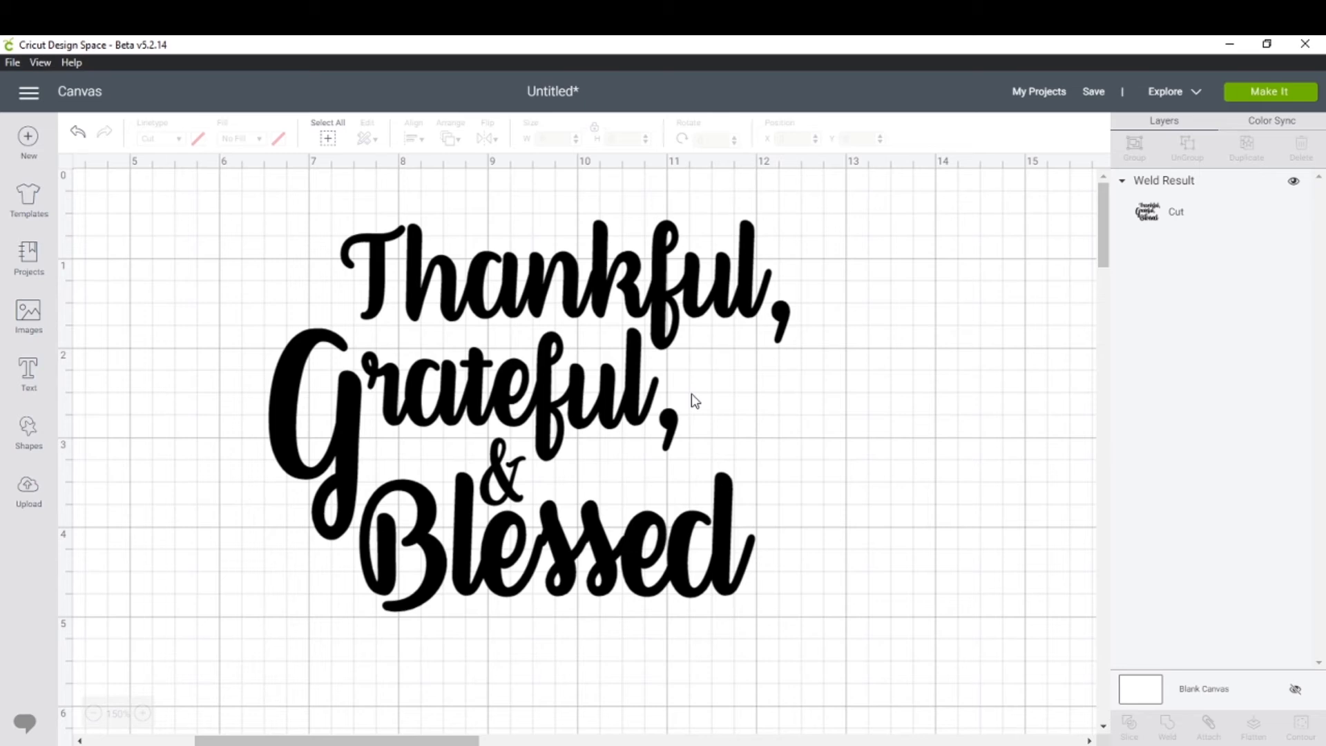
Try stretching the unlocked design to different widths and heights, undo the distortion and reselect the design
click(642, 388)
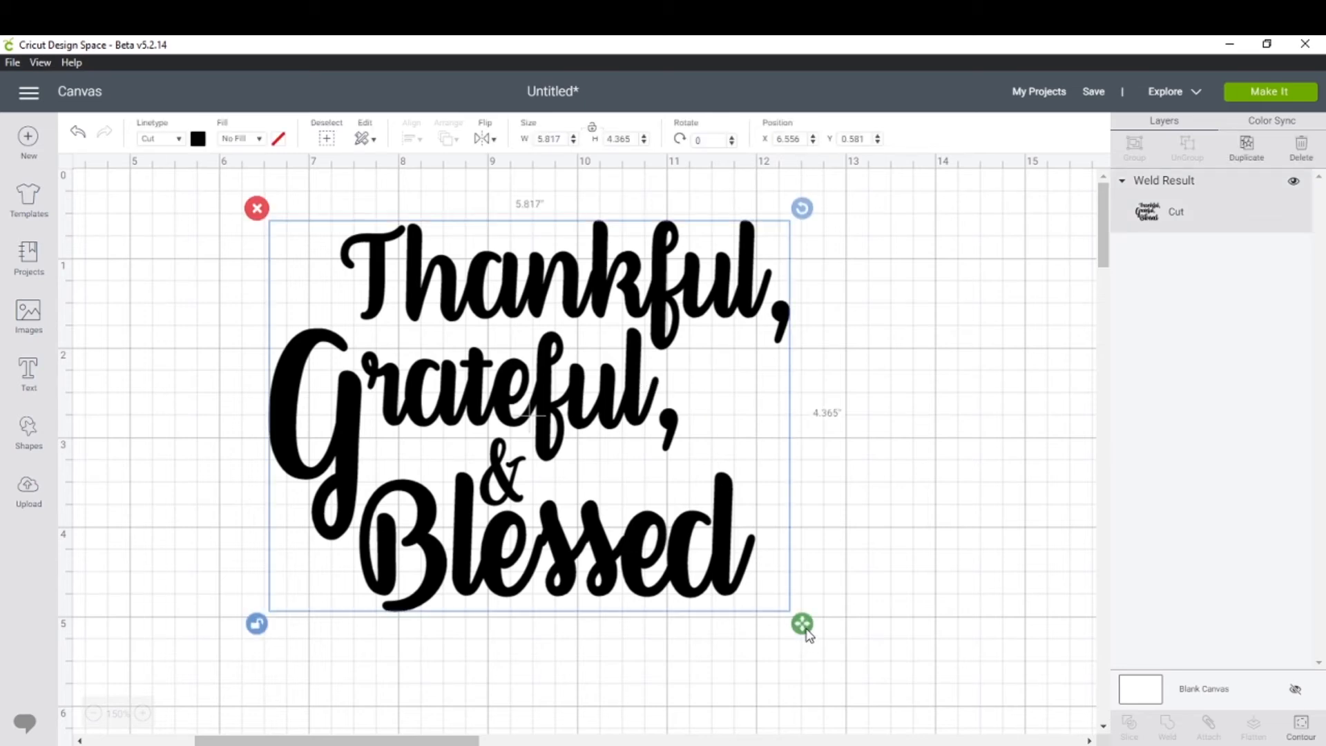
drag(806, 630, 667, 637)
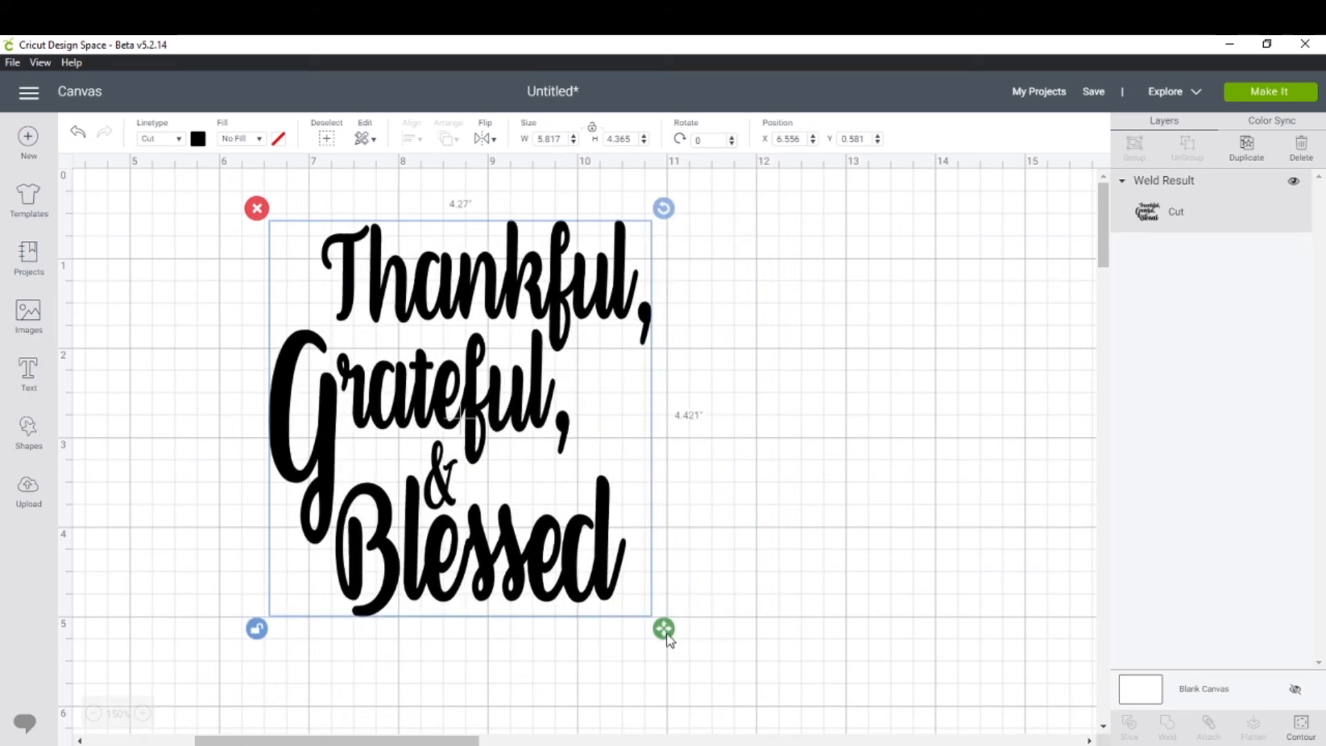
drag(667, 635, 673, 711)
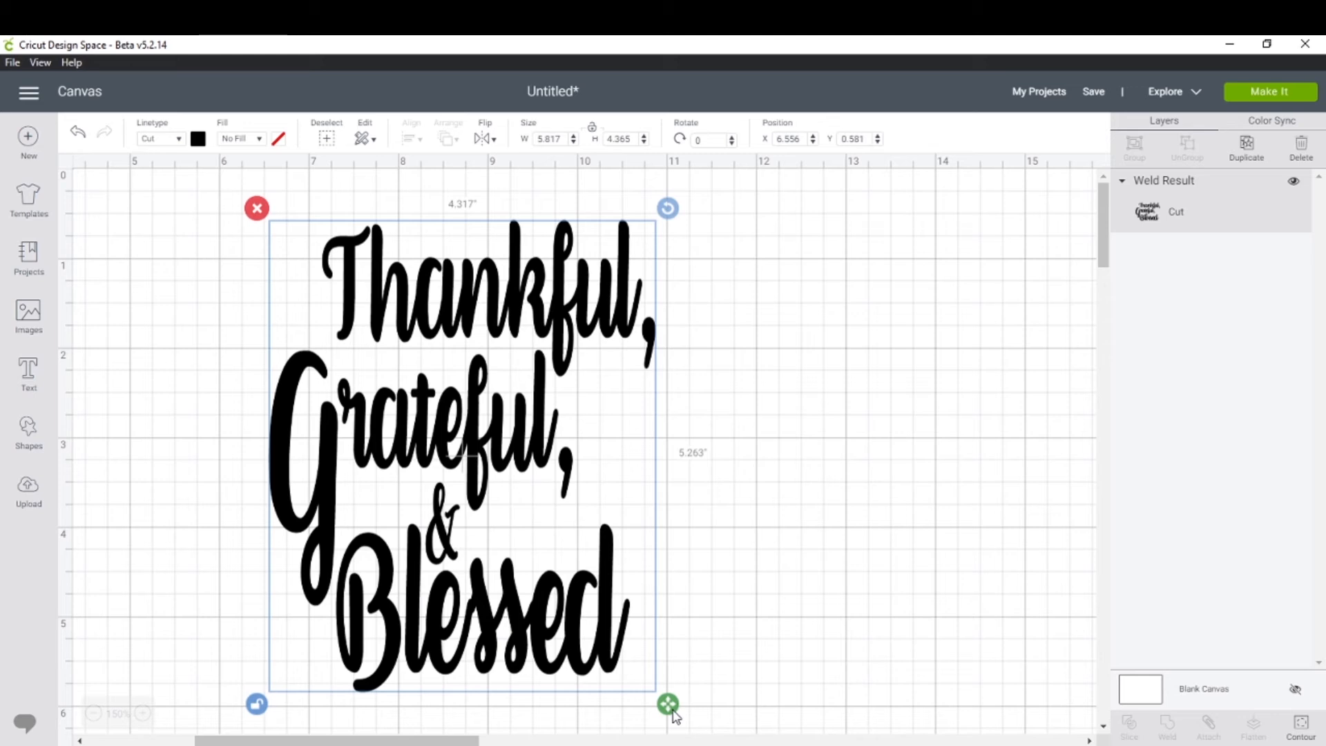
drag(674, 715, 748, 648)
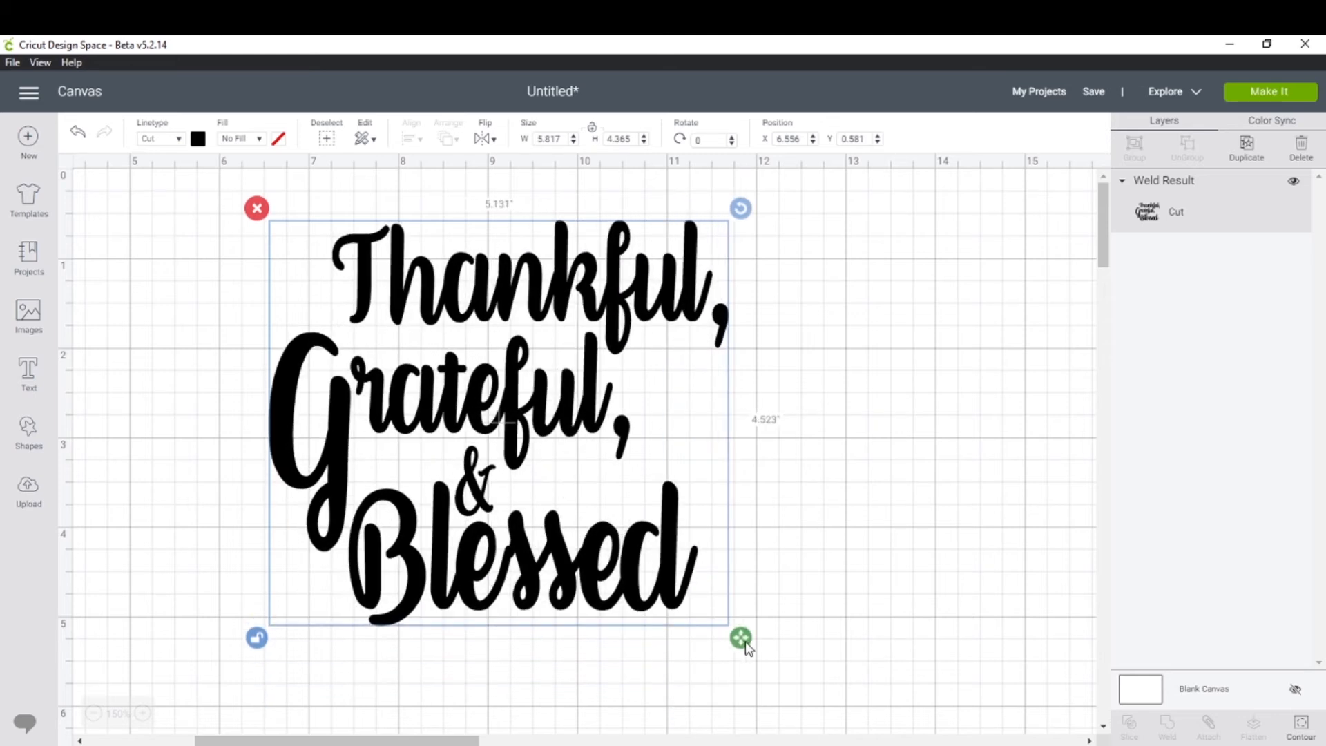
click(82, 133)
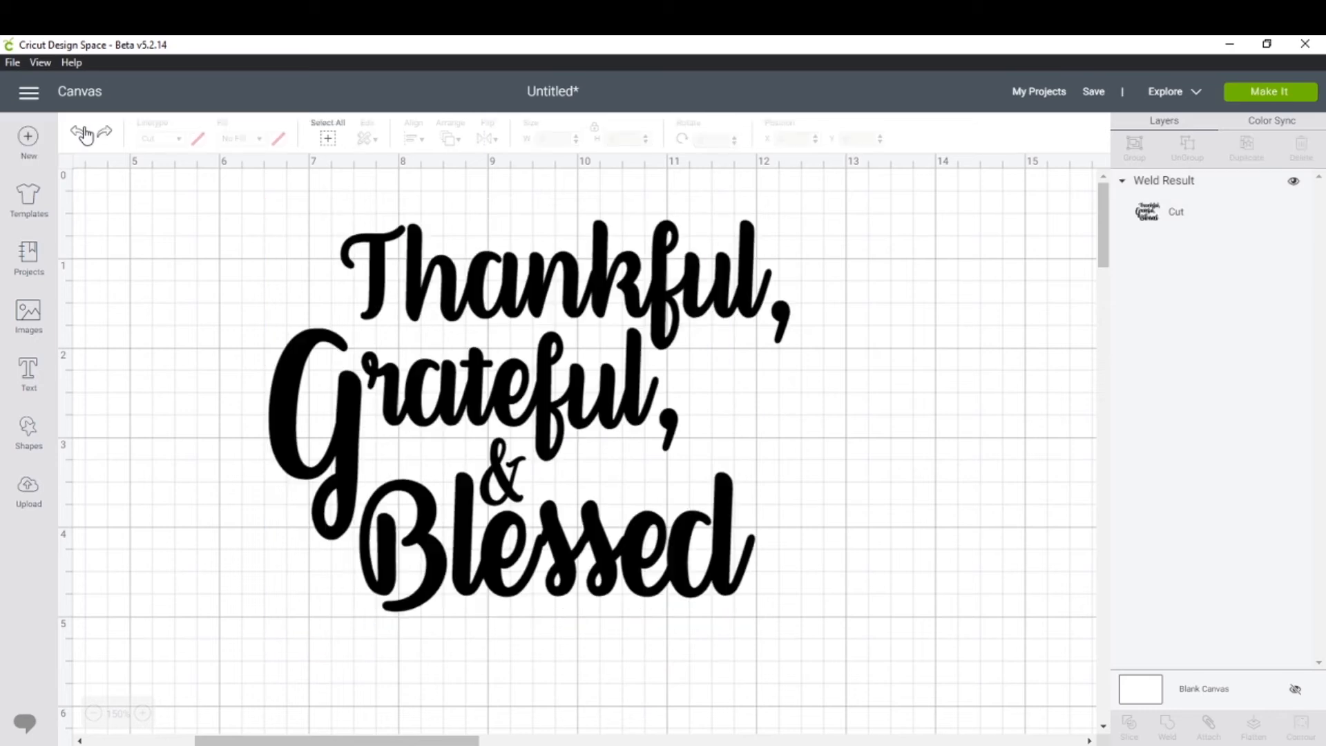
click(753, 271)
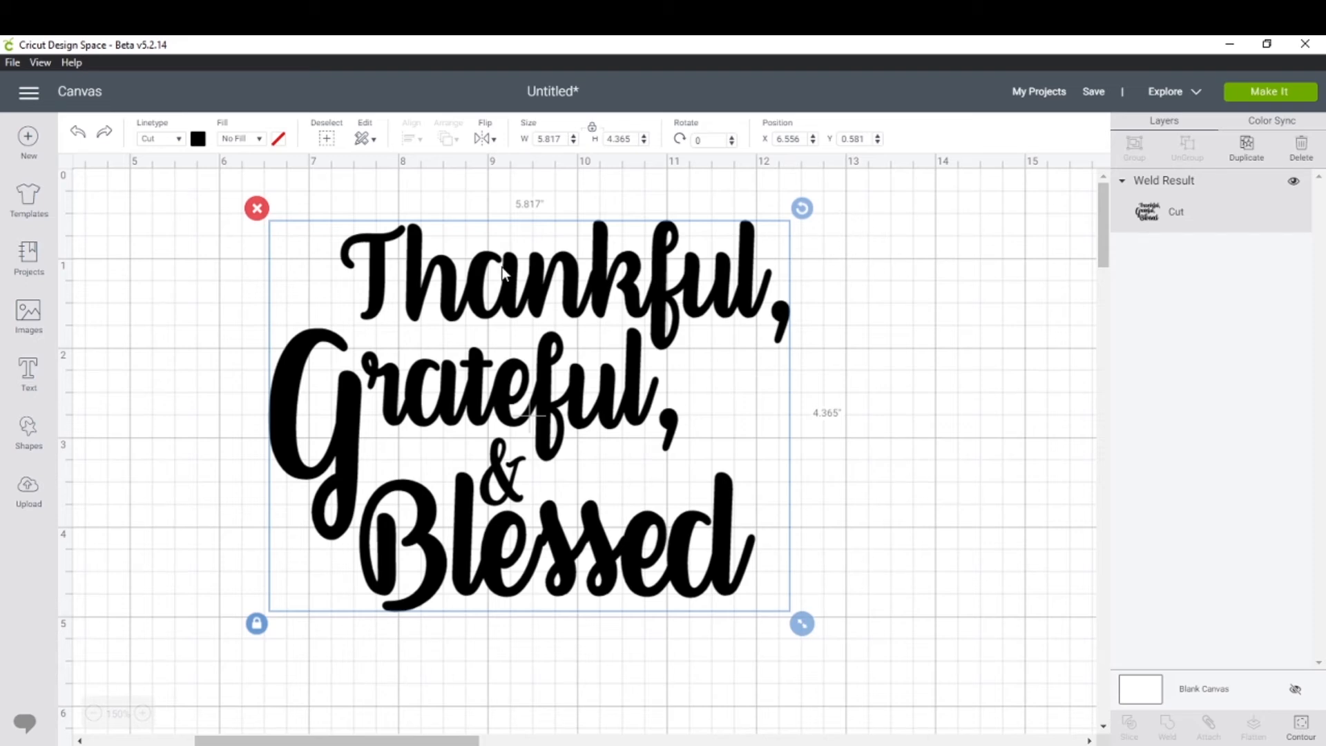
Try blue and settle on white for the welded design, and move it to about X 6.63, Y 0.53
click(198, 140)
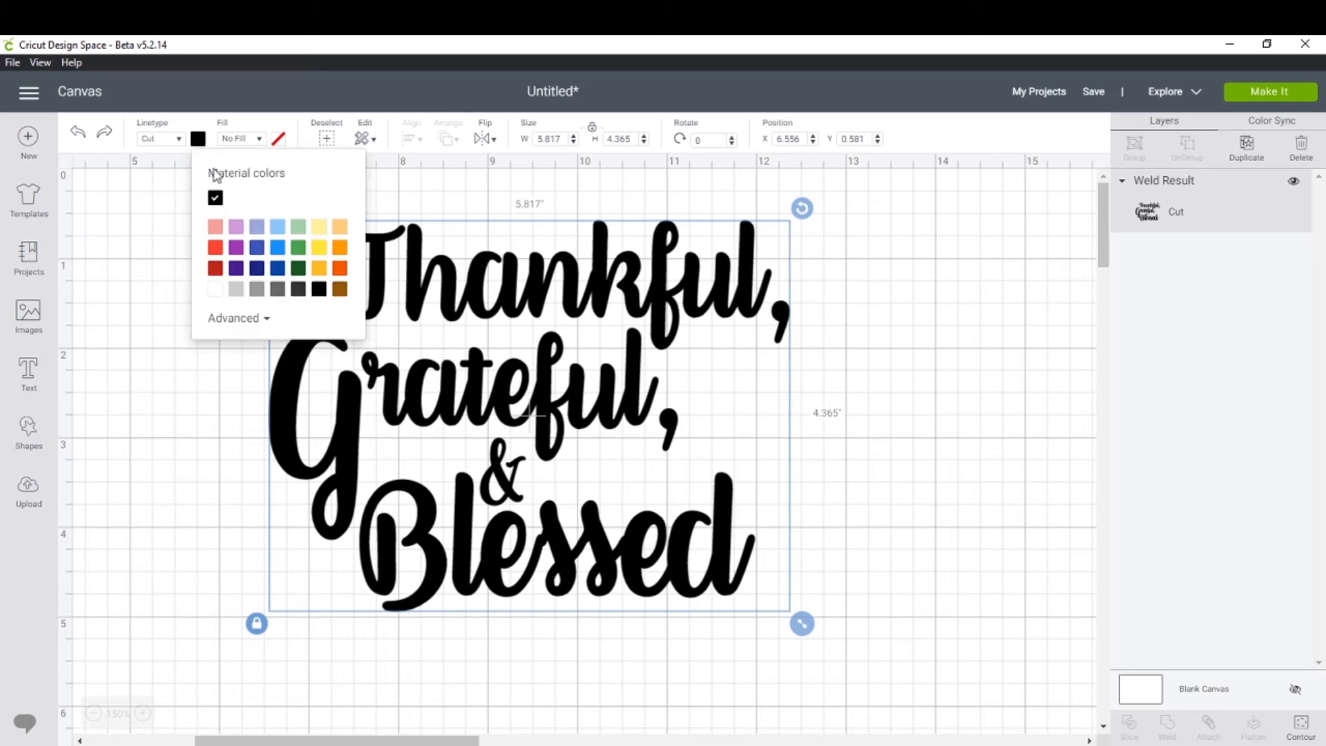
click(257, 250)
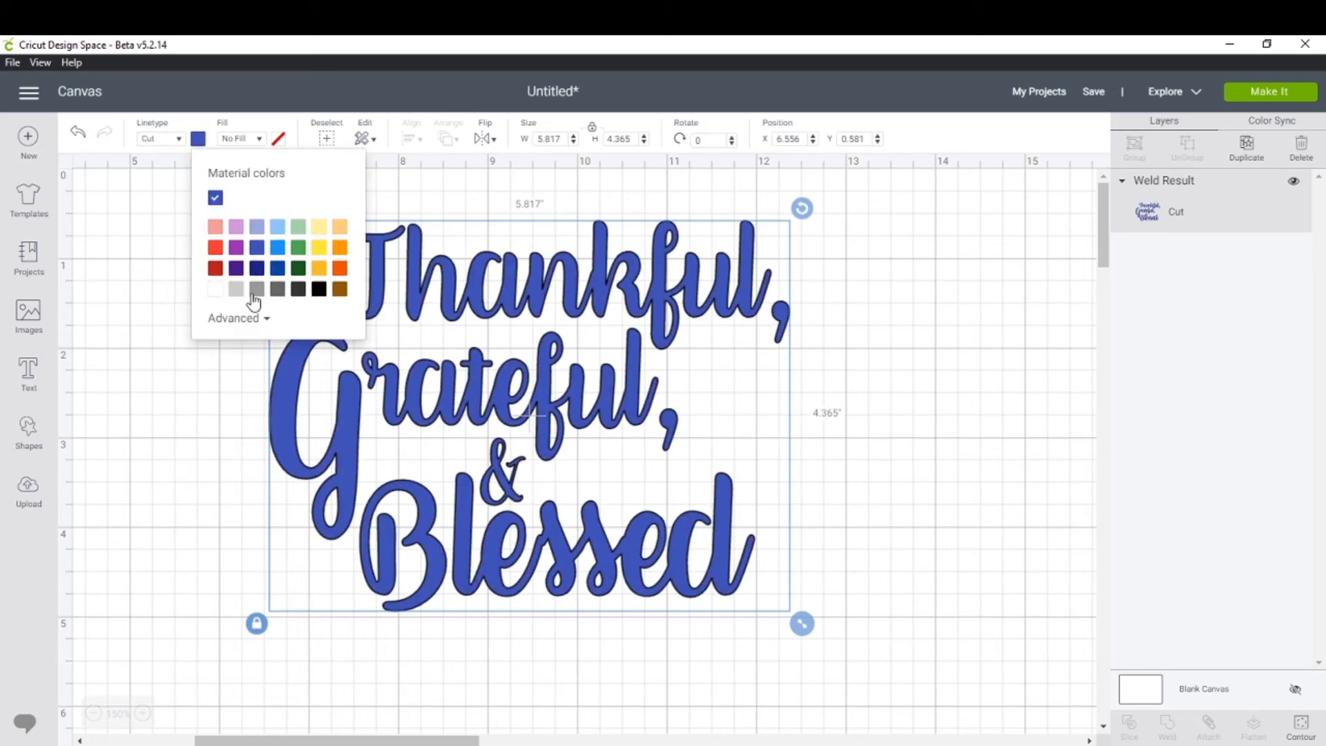
click(216, 290)
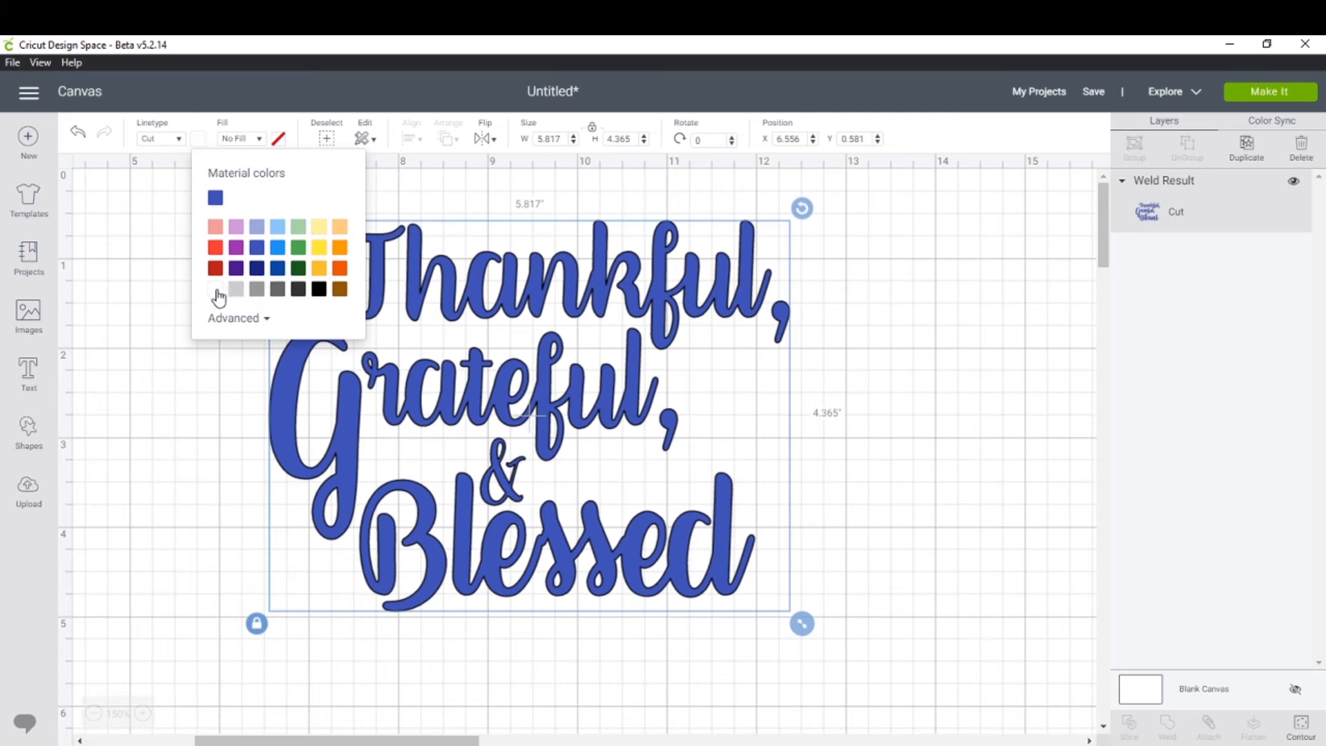
click(890, 444)
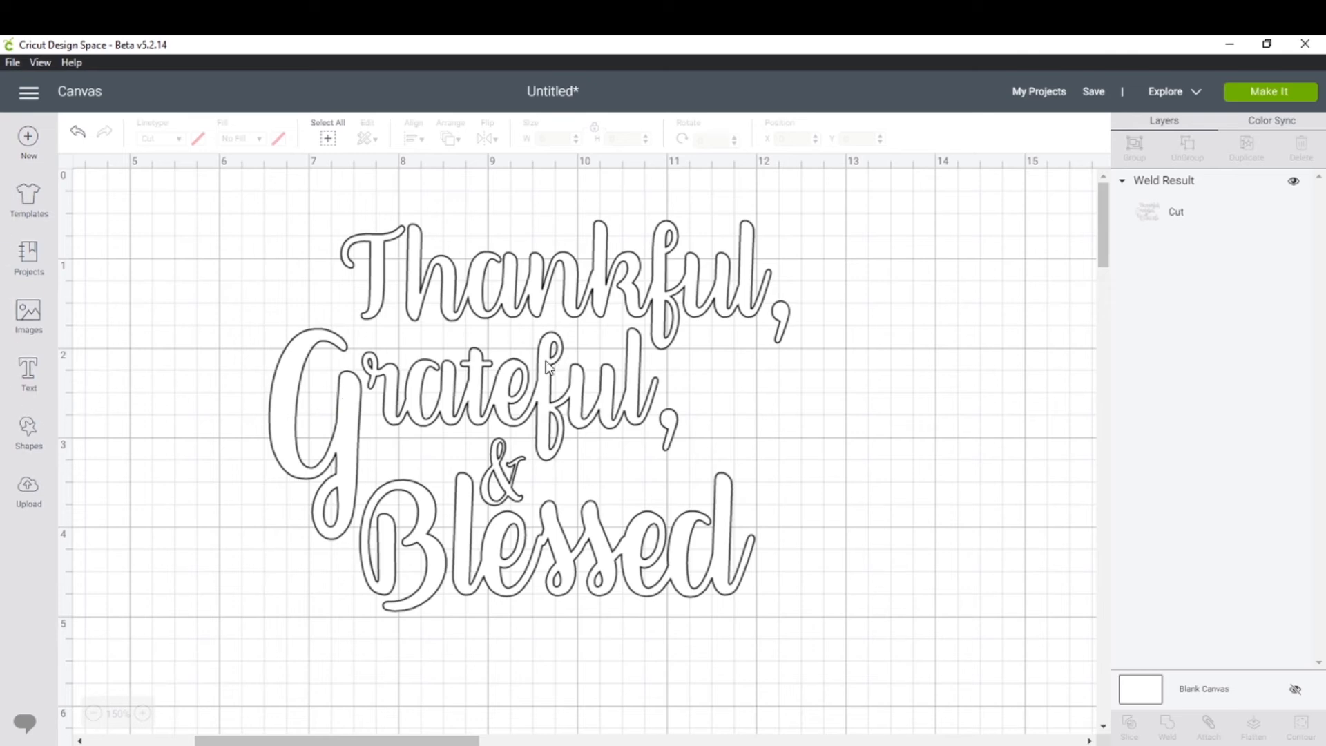
drag(547, 363, 551, 384)
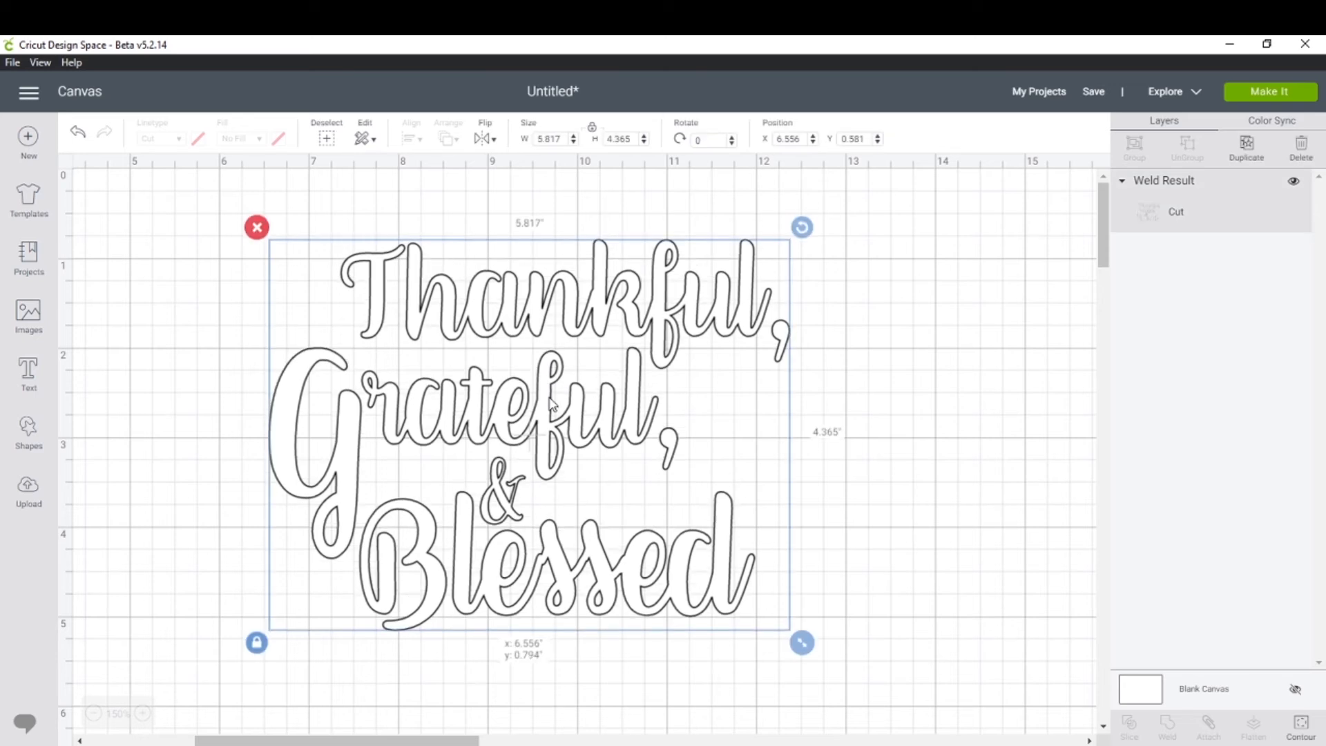
drag(552, 402, 560, 378)
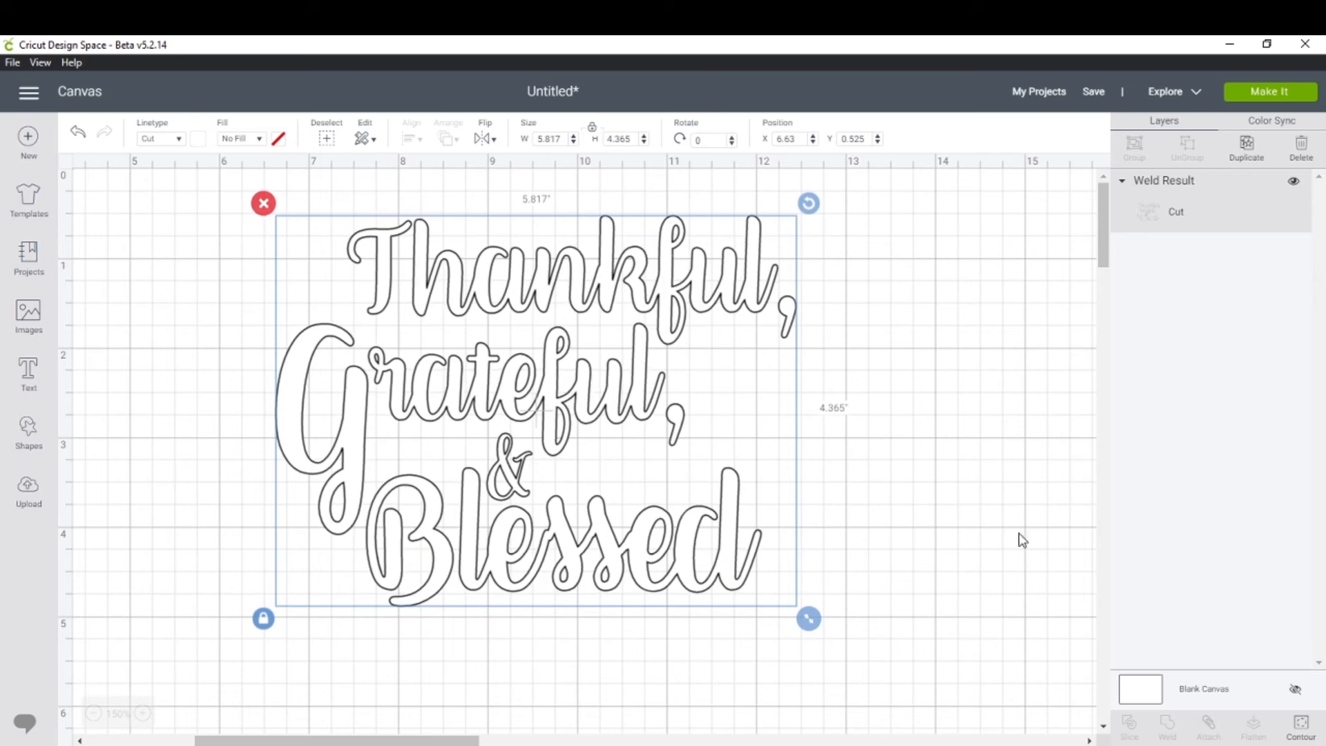
Send the design to the mat preview and shift it slightly inward from the corner of the cutting area
click(1246, 101)
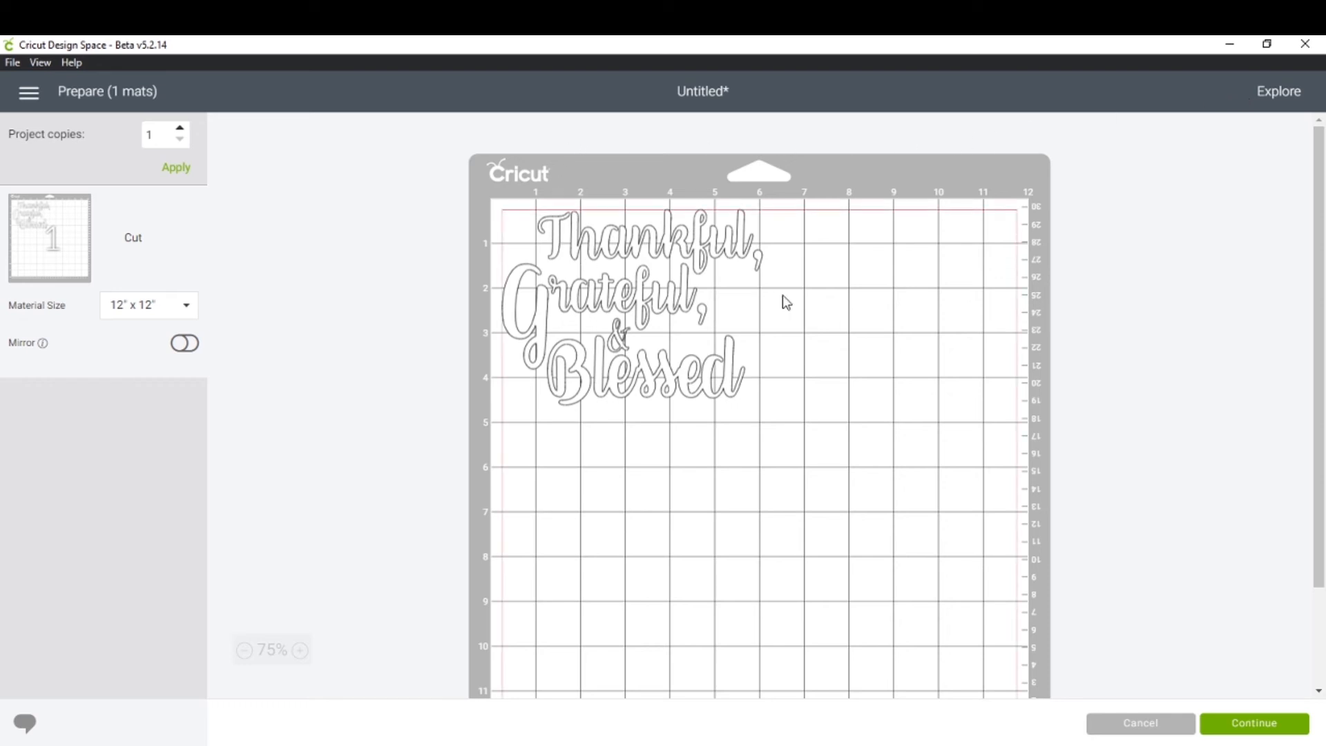
click(688, 283)
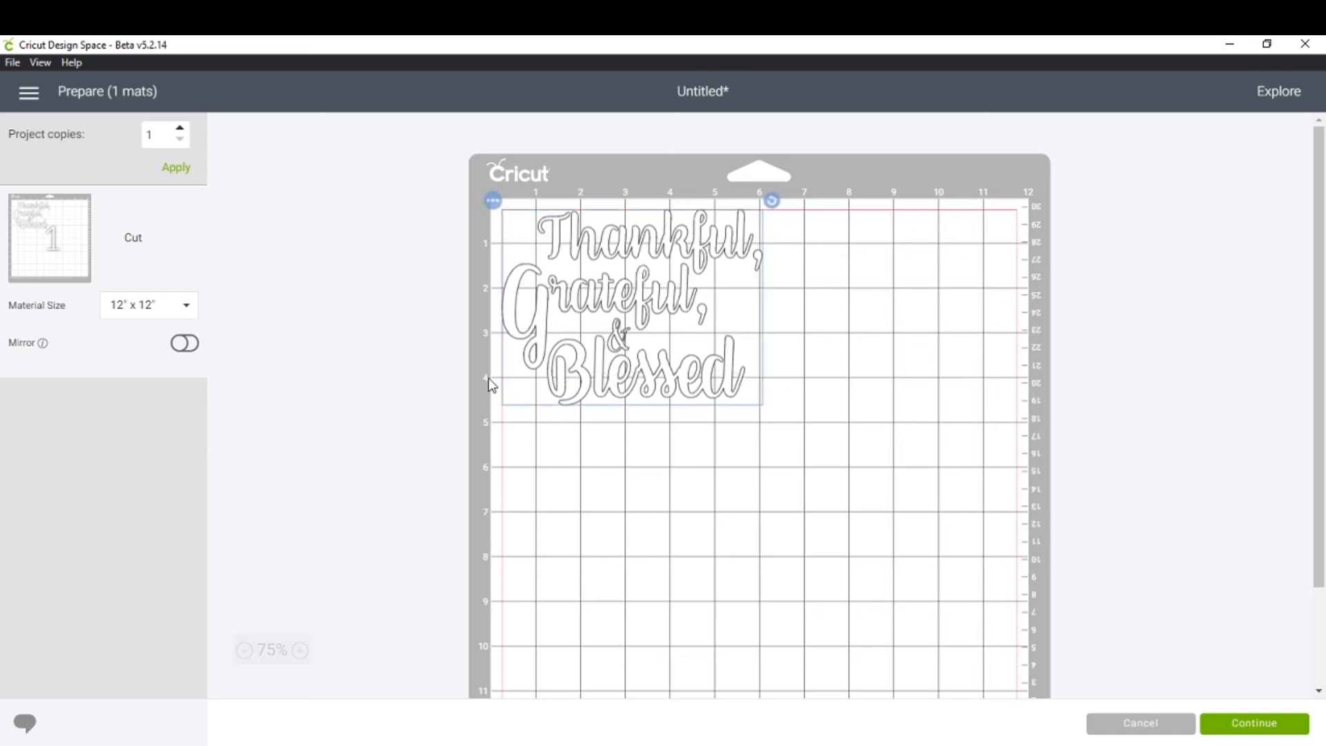
drag(518, 328, 521, 327)
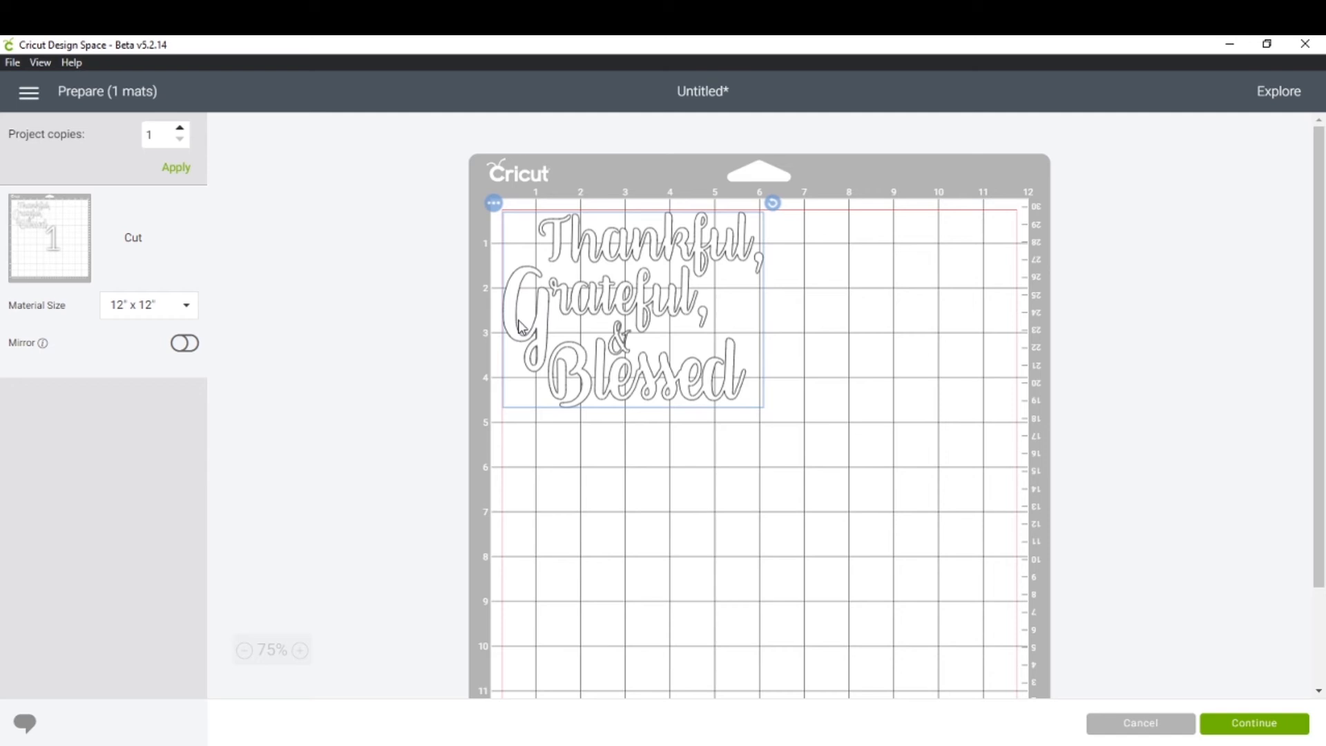
drag(520, 326, 530, 331)
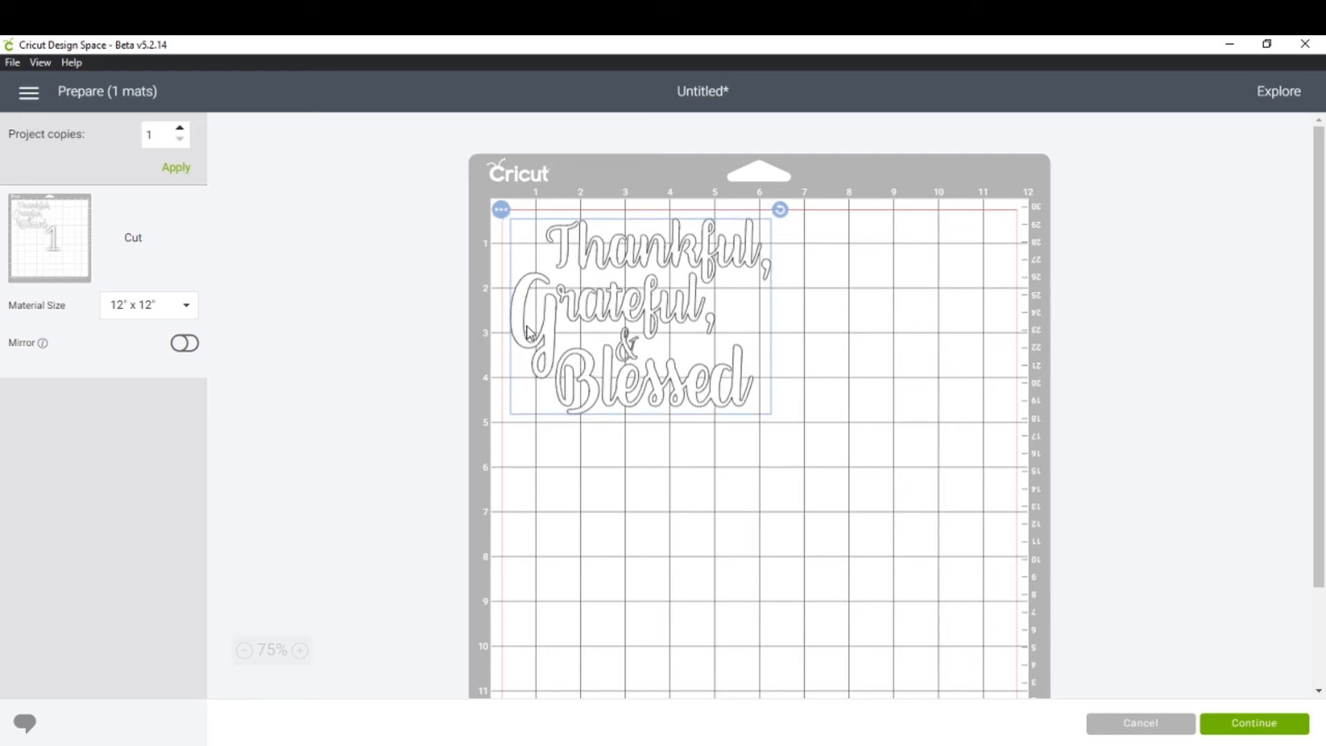
click(501, 499)
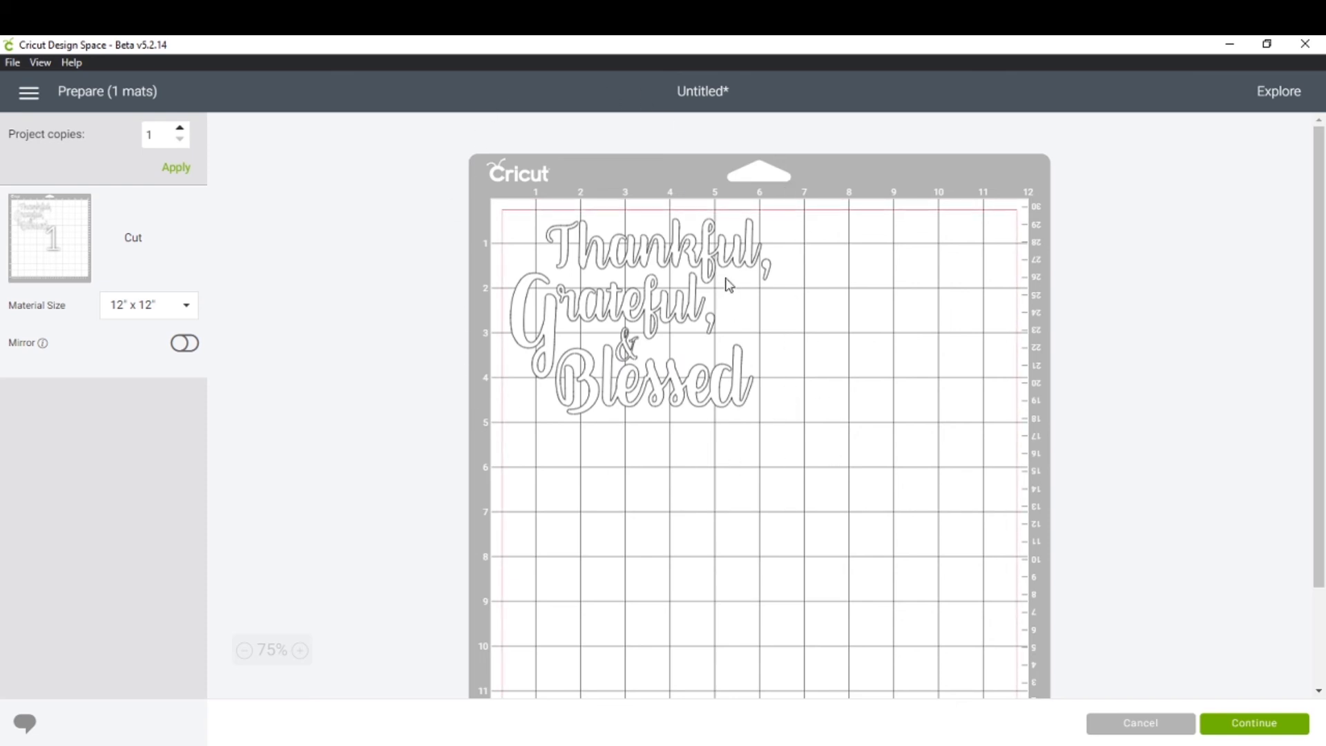
Try mirroring the design on the mat, turn mirroring back off and keep the material size at 12" x 12"
click(181, 342)
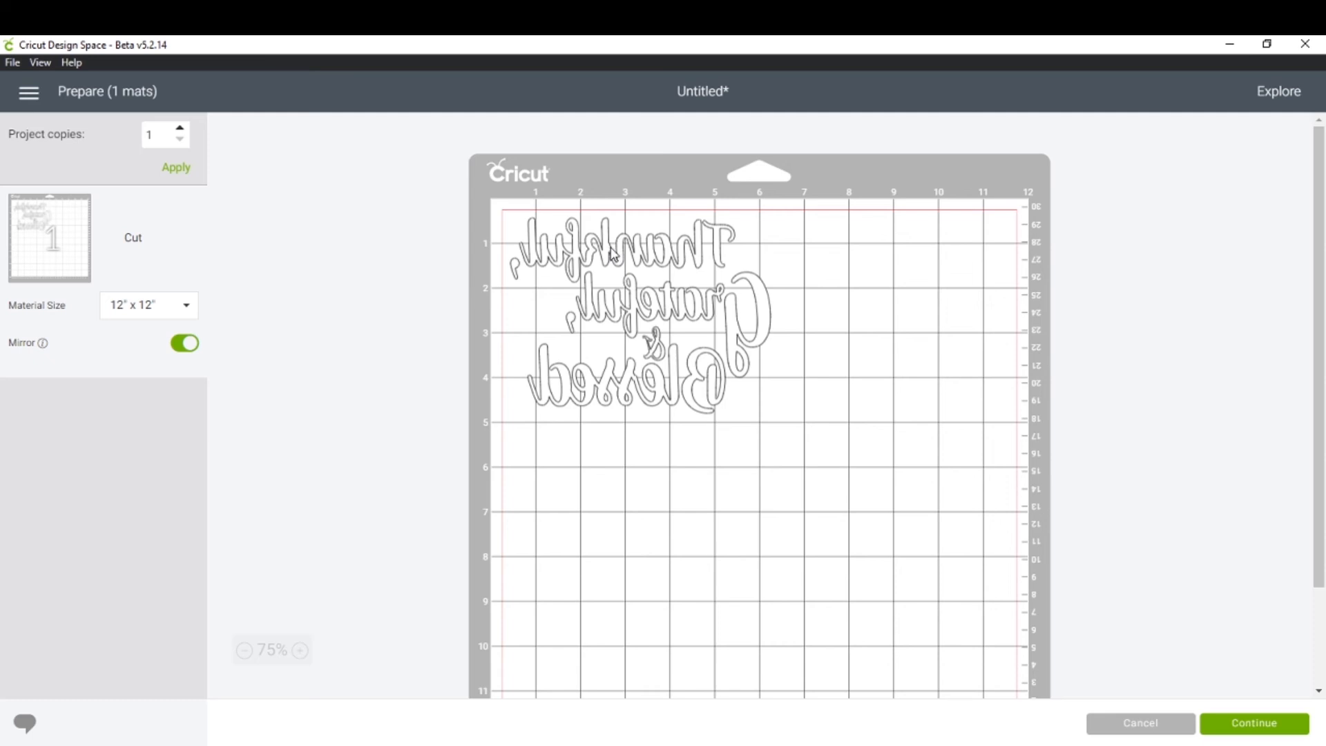
click(191, 348)
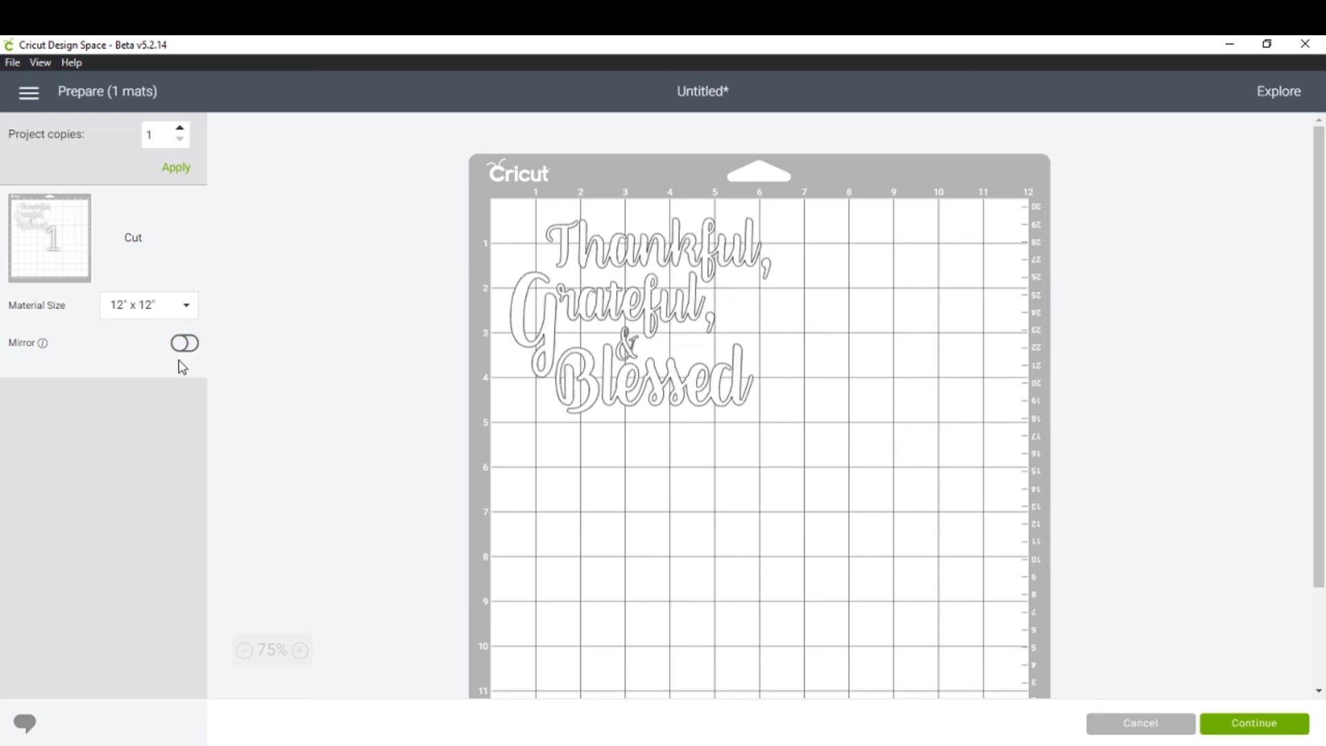
click(134, 306)
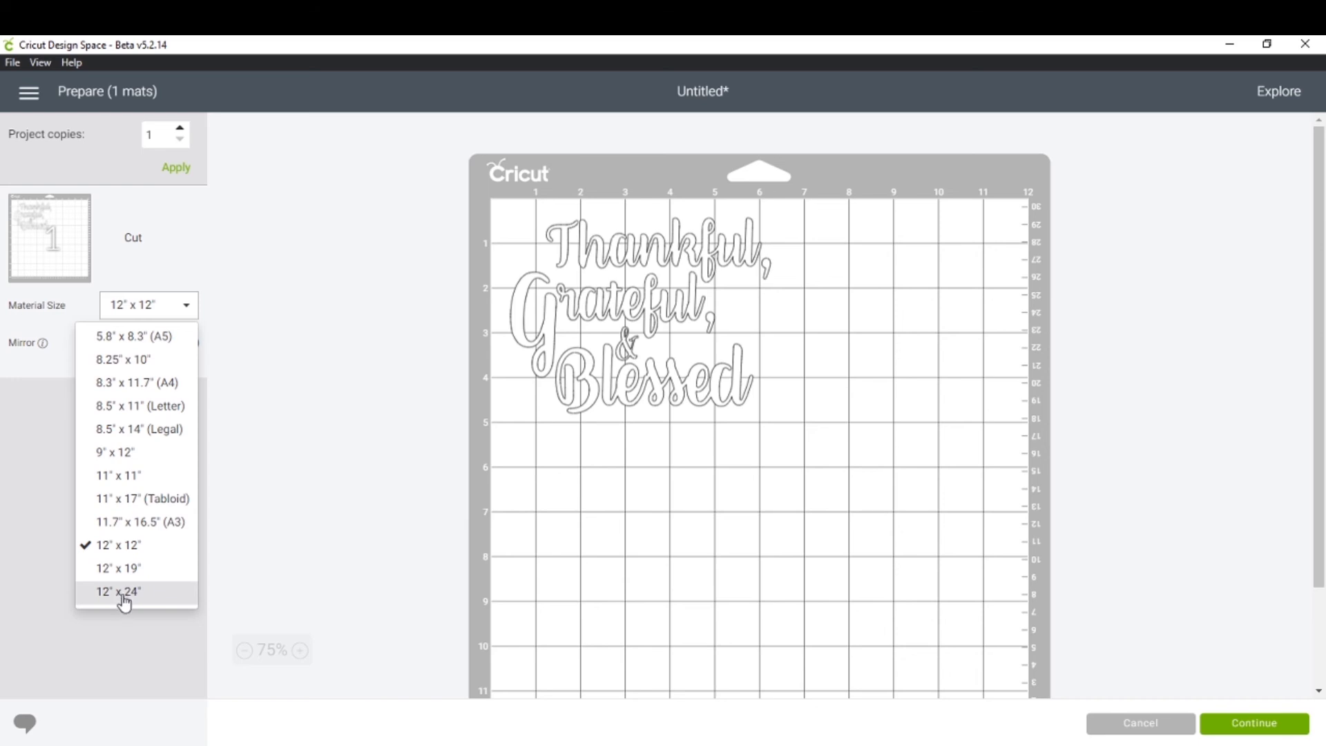
click(153, 551)
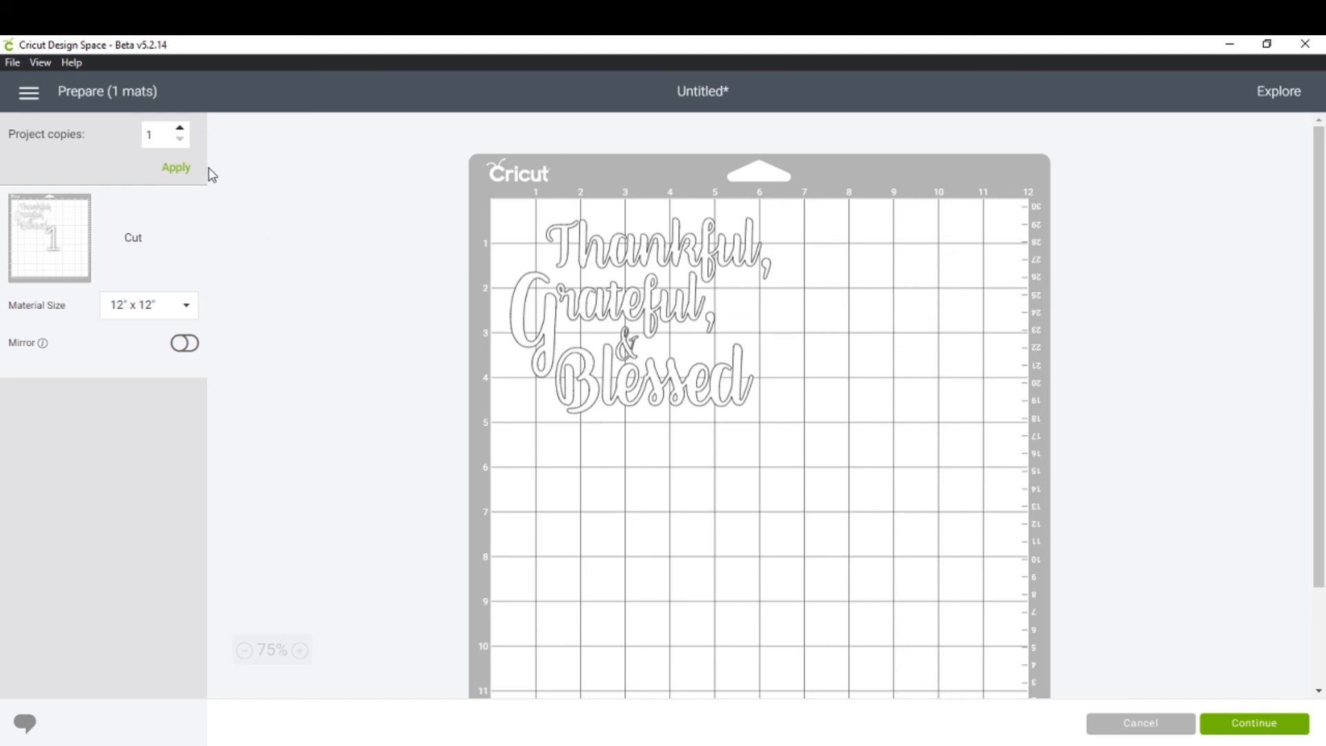
Try raising the number of project copies, restore it to 1 and check the design's placement on the mat
click(181, 128)
click(180, 139)
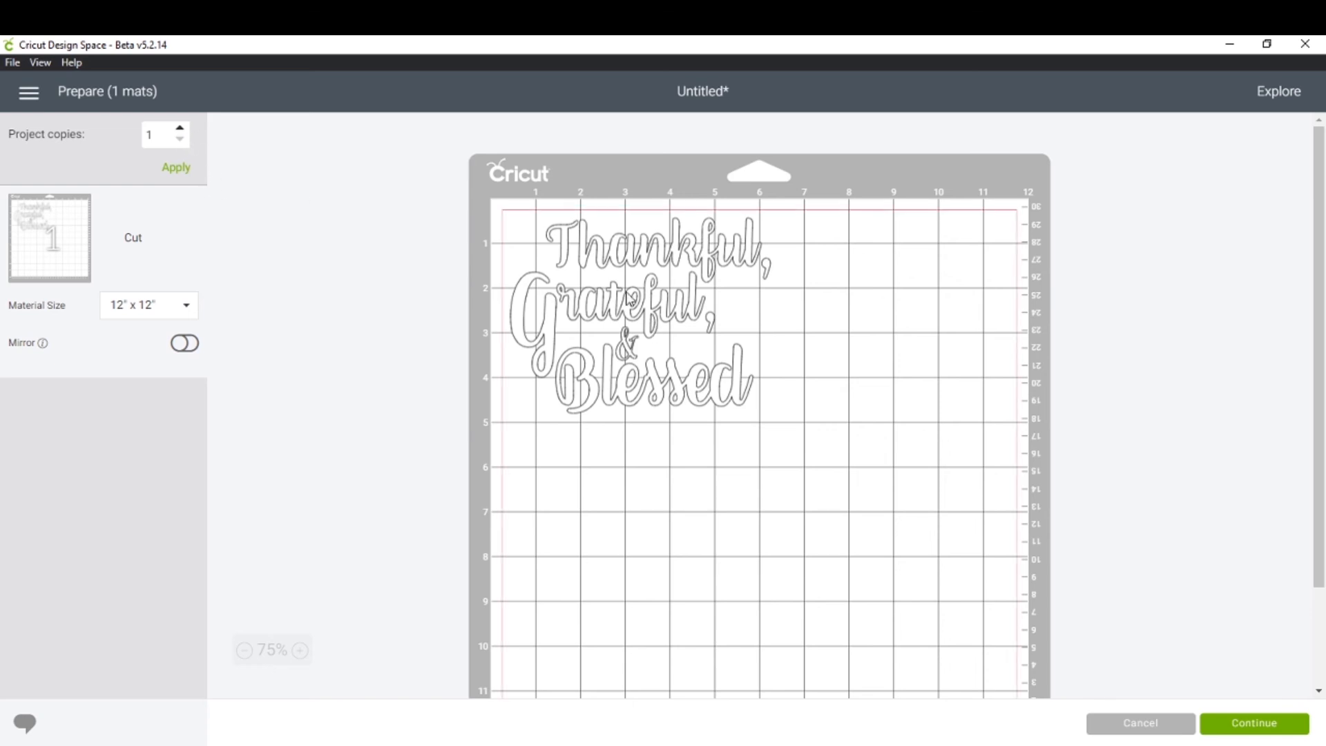
click(614, 256)
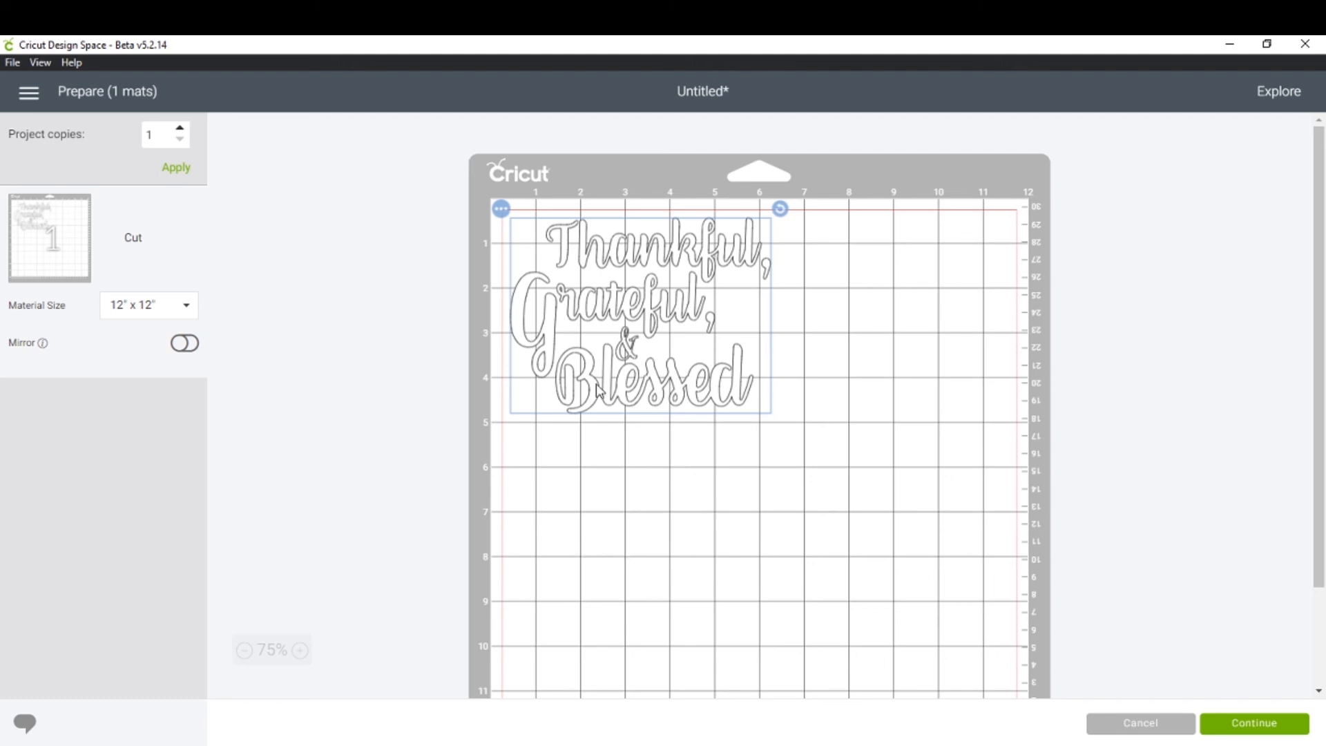
click(557, 174)
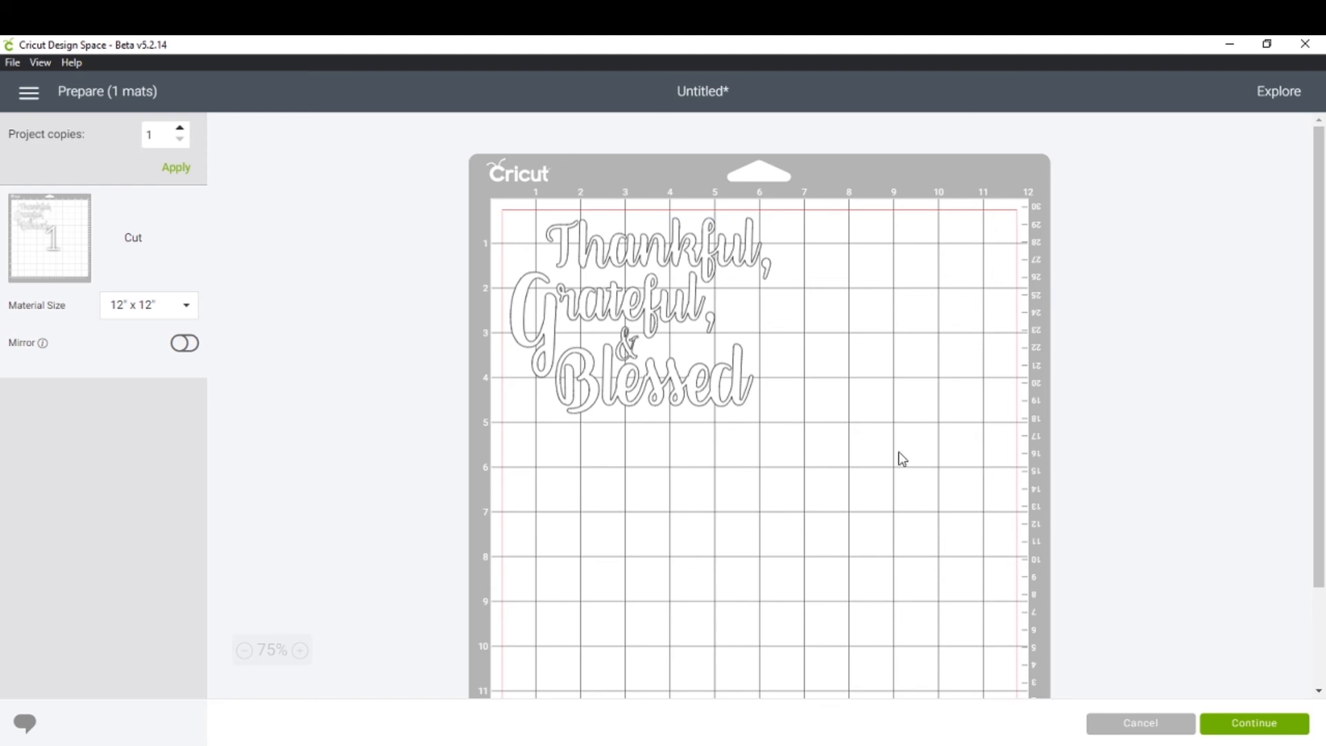
Continue from the mat preview to the cutting setup and check the material setting
click(1247, 723)
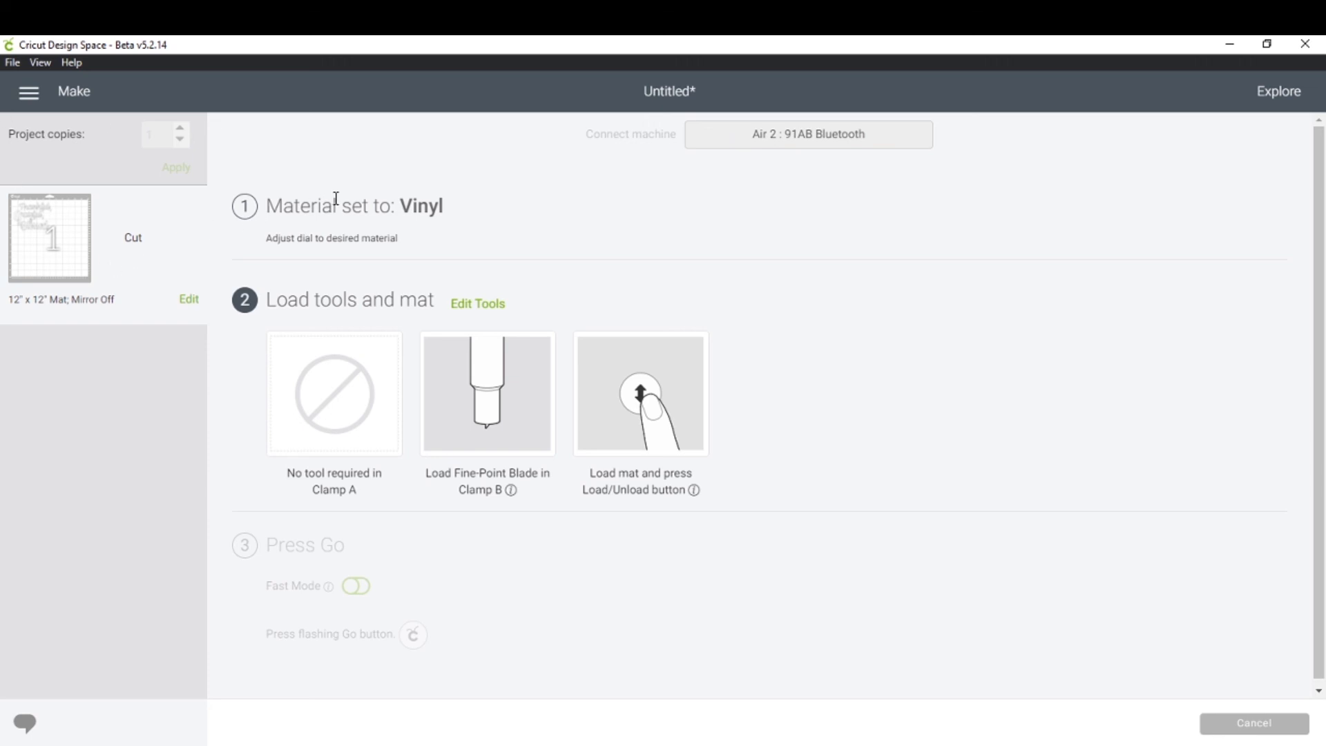
drag(454, 209, 232, 219)
click(449, 207)
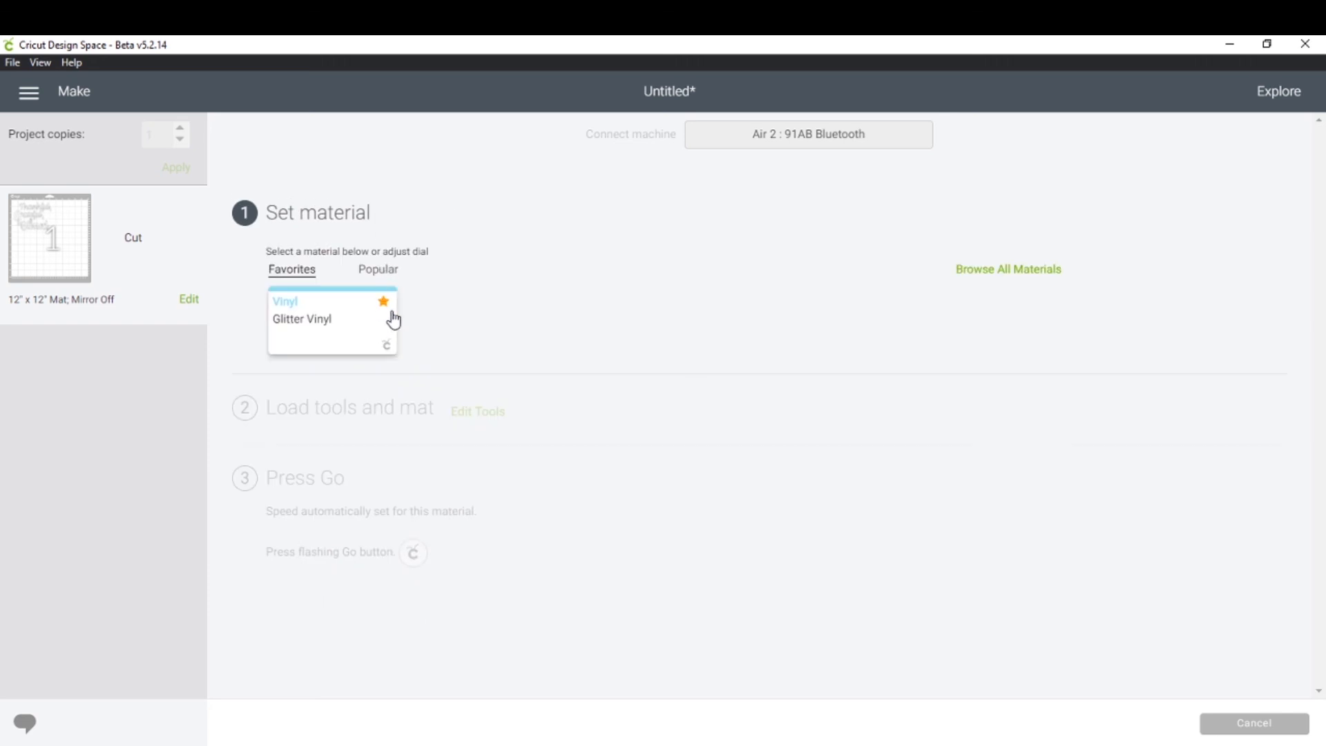
Examine the full list of cutting materials from Art Board to Iron-On and close it
click(967, 273)
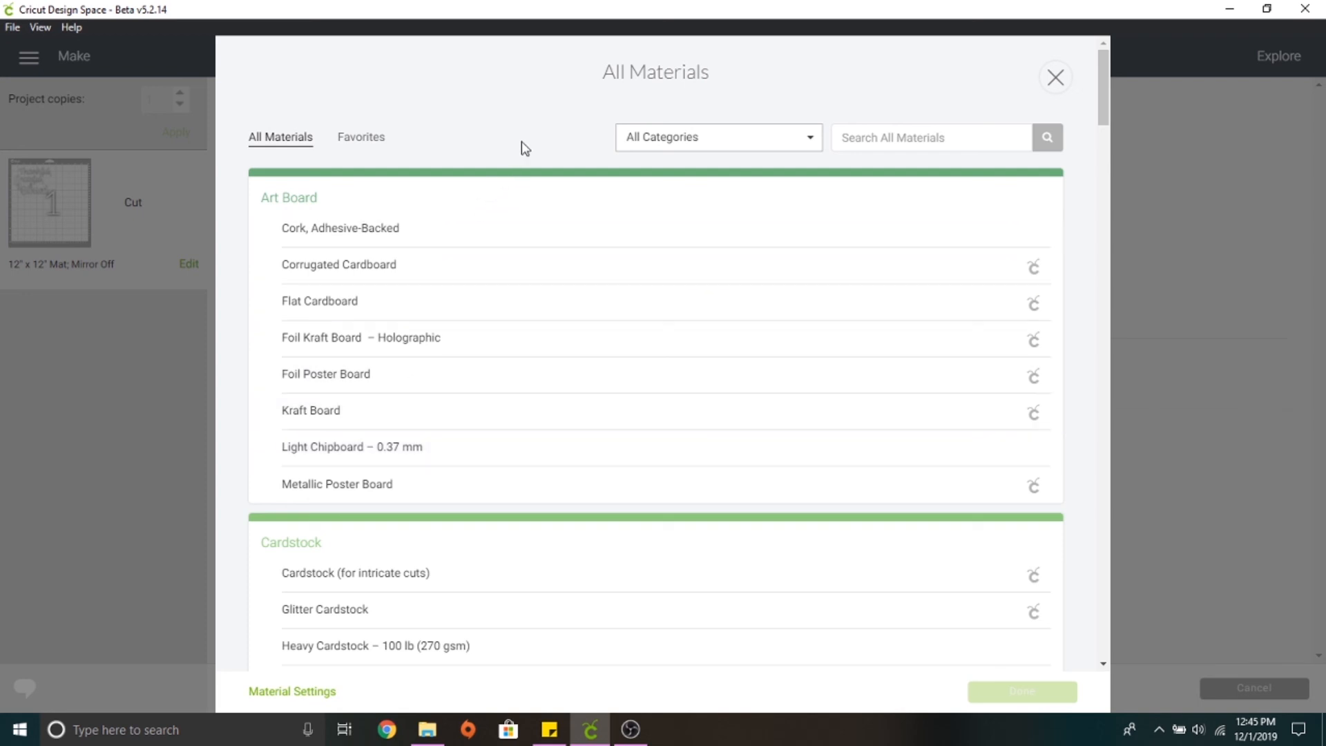
scroll(517, 313, down, 7)
scroll(521, 355, down, 3)
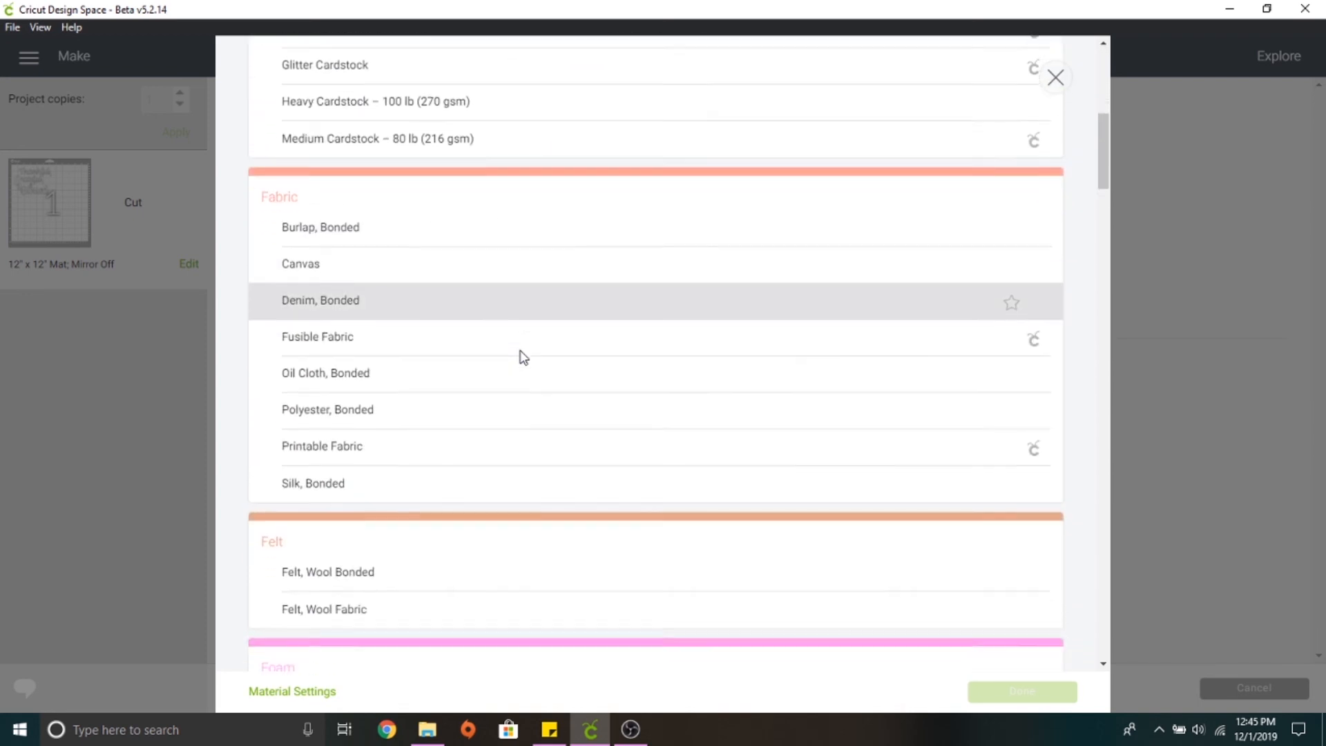
scroll(433, 263, up, 1)
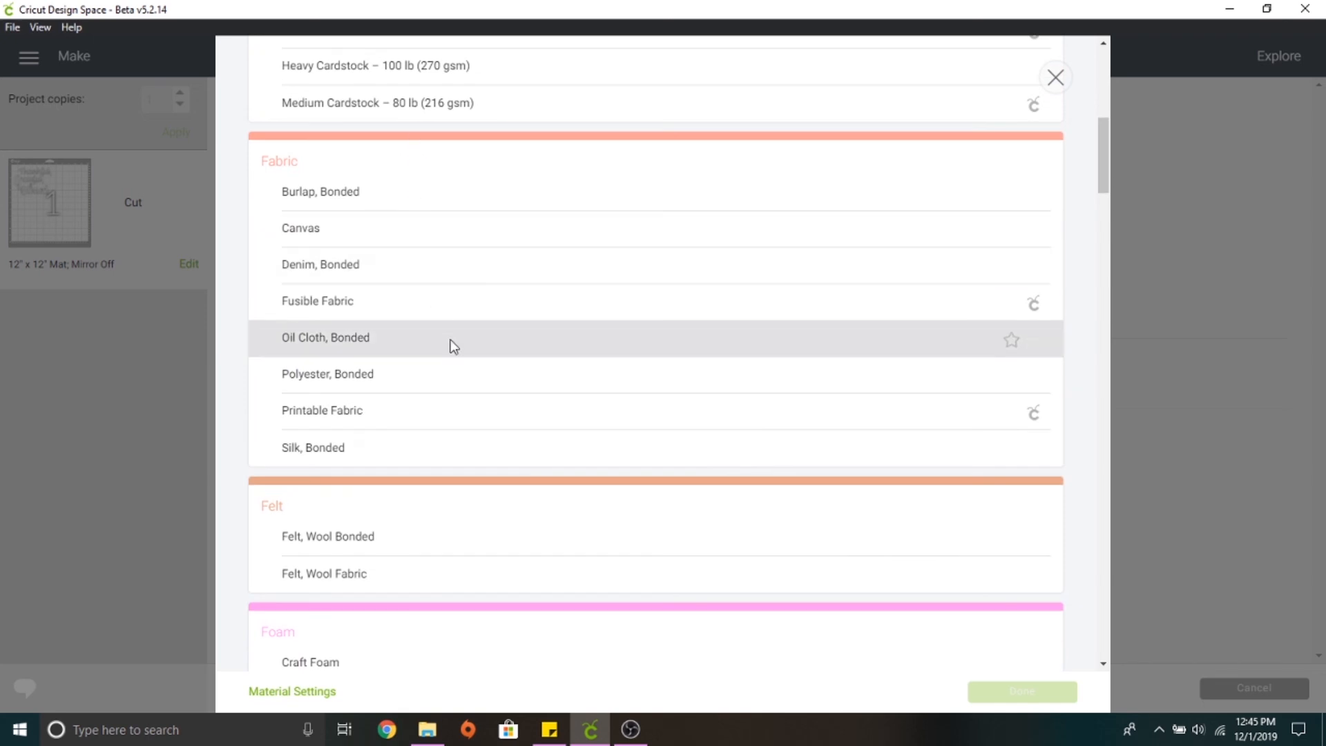
scroll(417, 286, down, 2)
scroll(418, 289, down, 2)
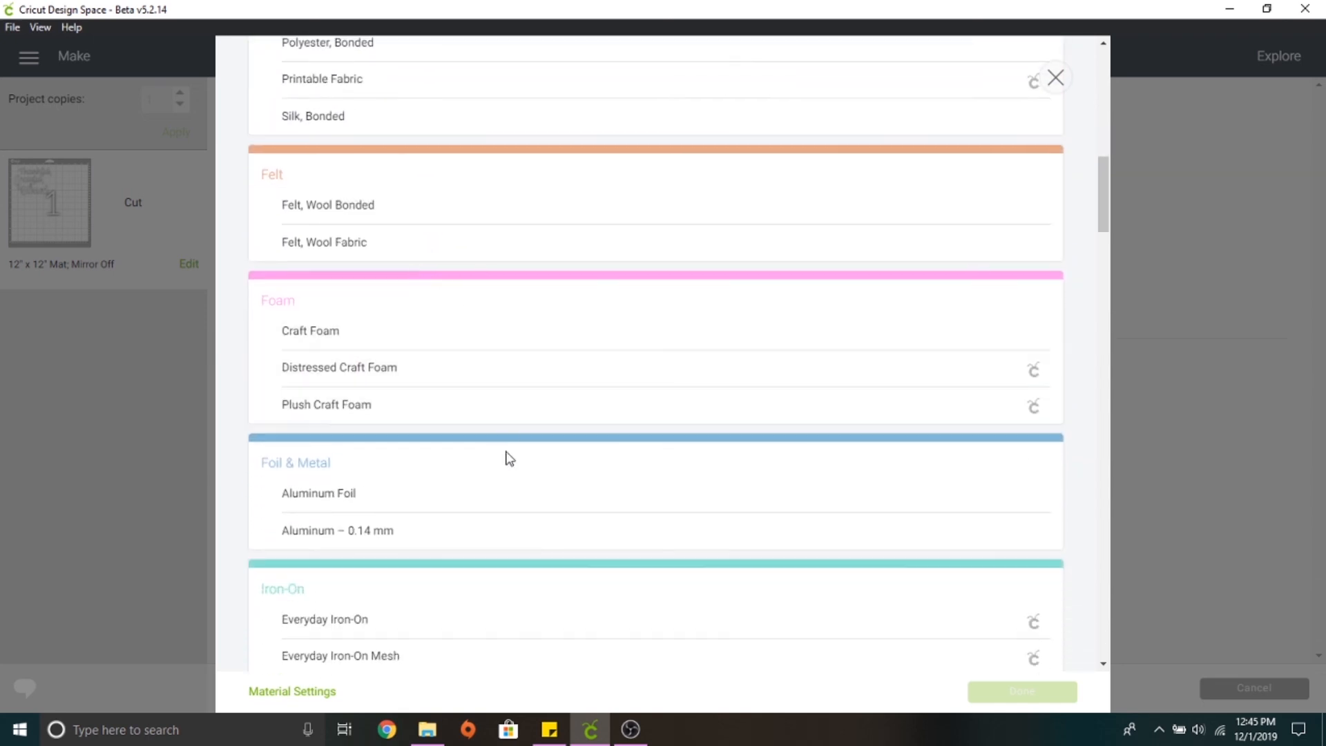
scroll(508, 458, down, 3)
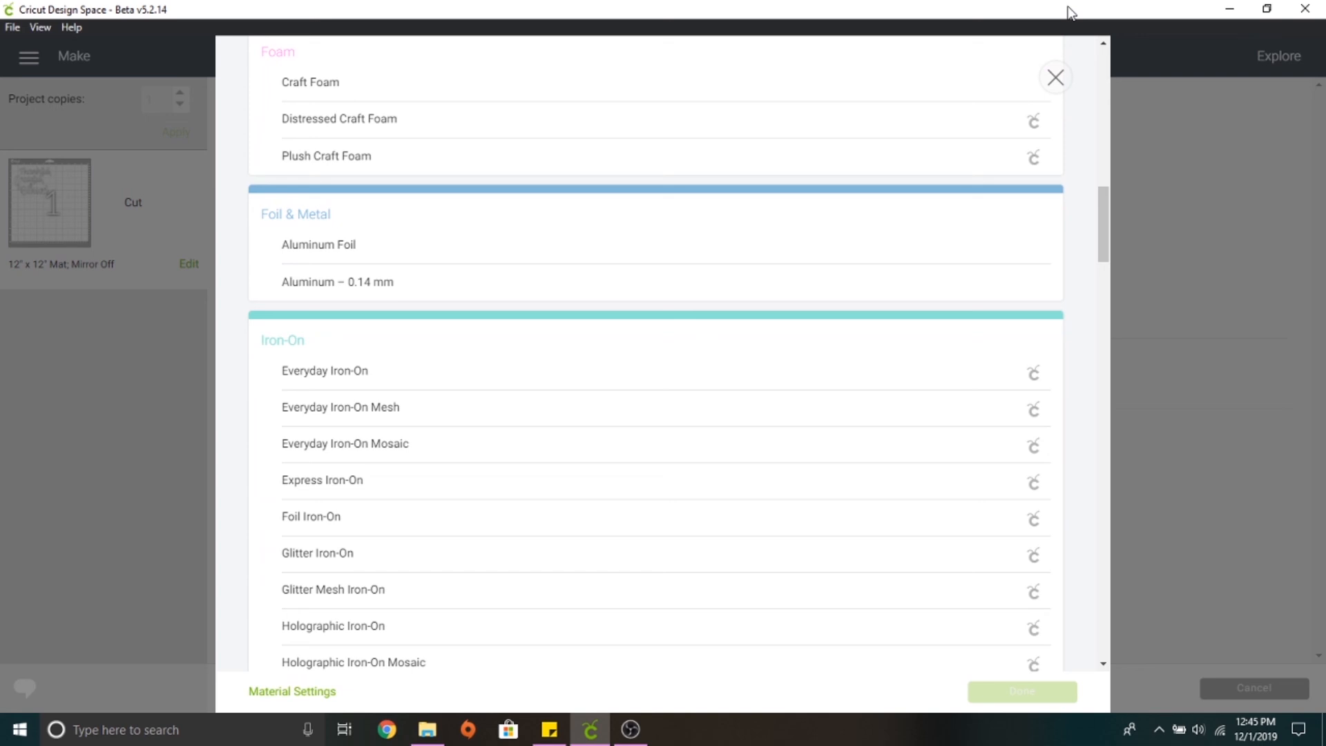
click(1057, 78)
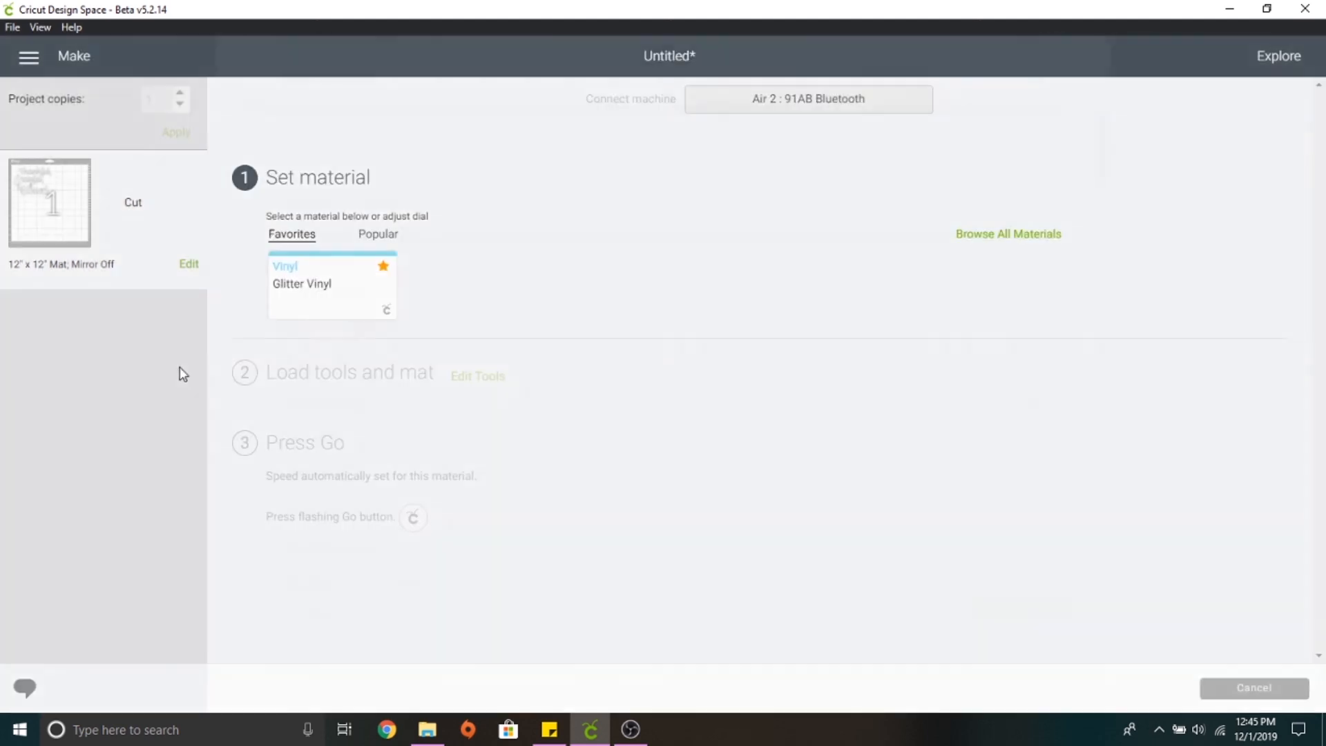
Set the cutting material to Glitter Vinyl, try More pressure and set the pressure back to Default
click(351, 279)
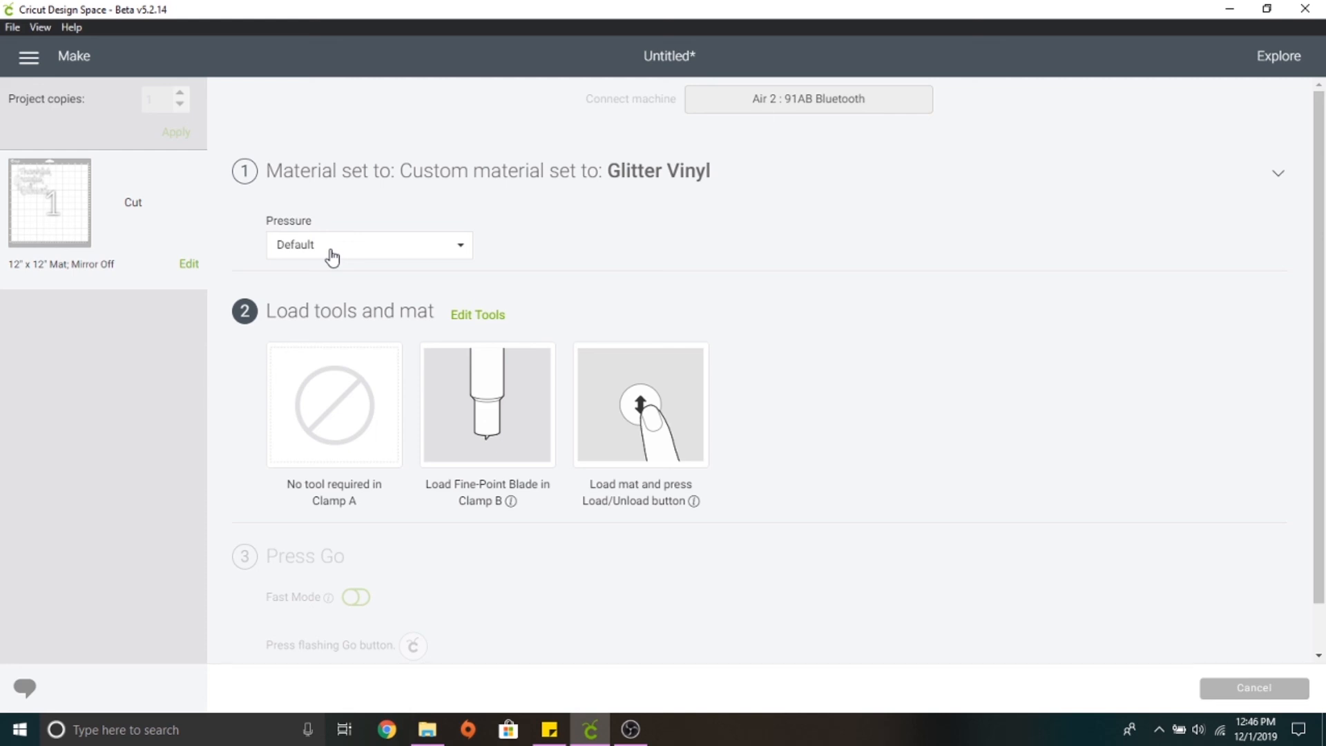
click(332, 257)
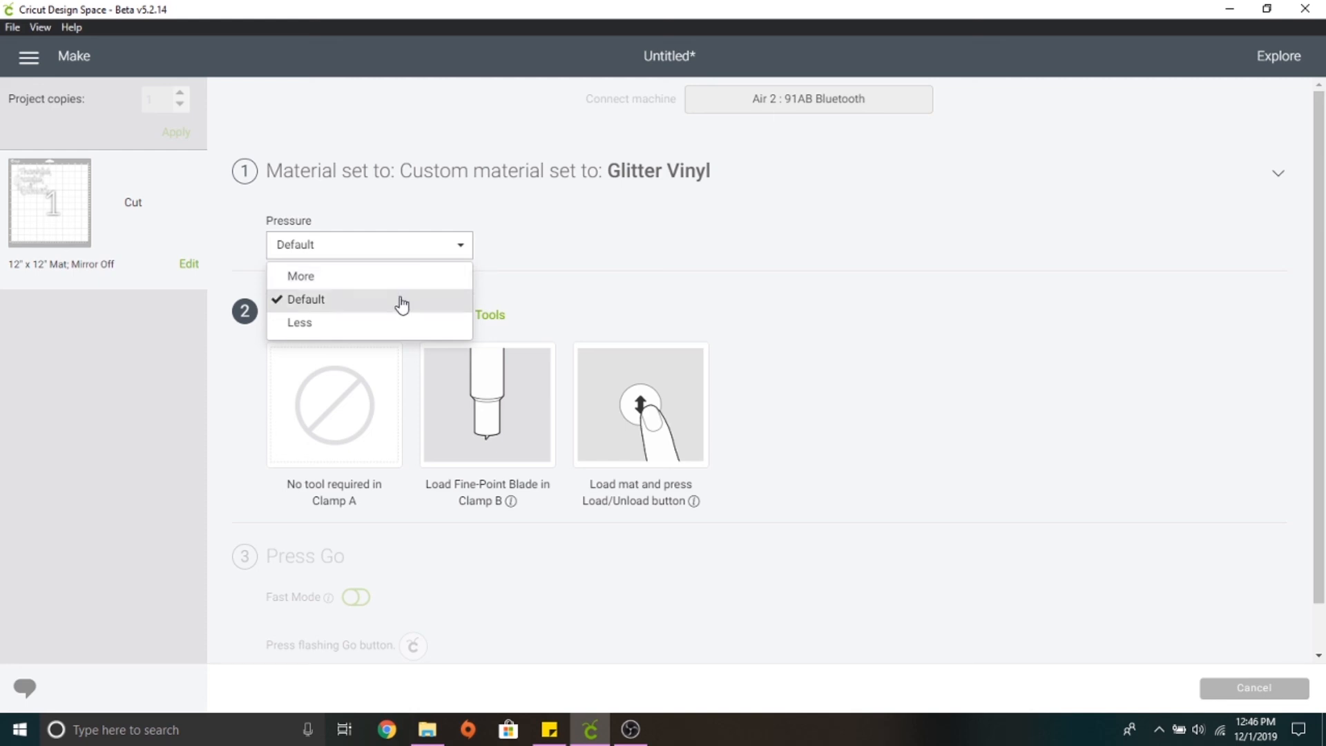
click(334, 304)
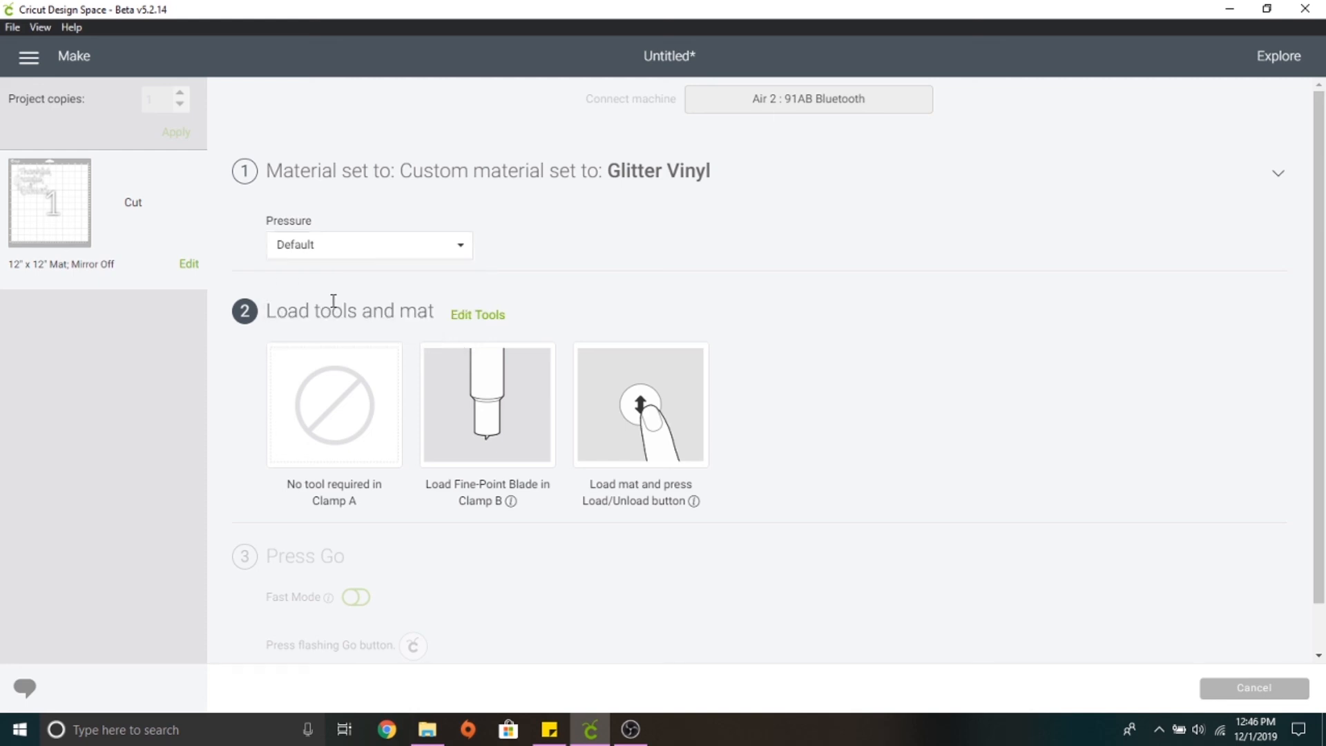
click(343, 255)
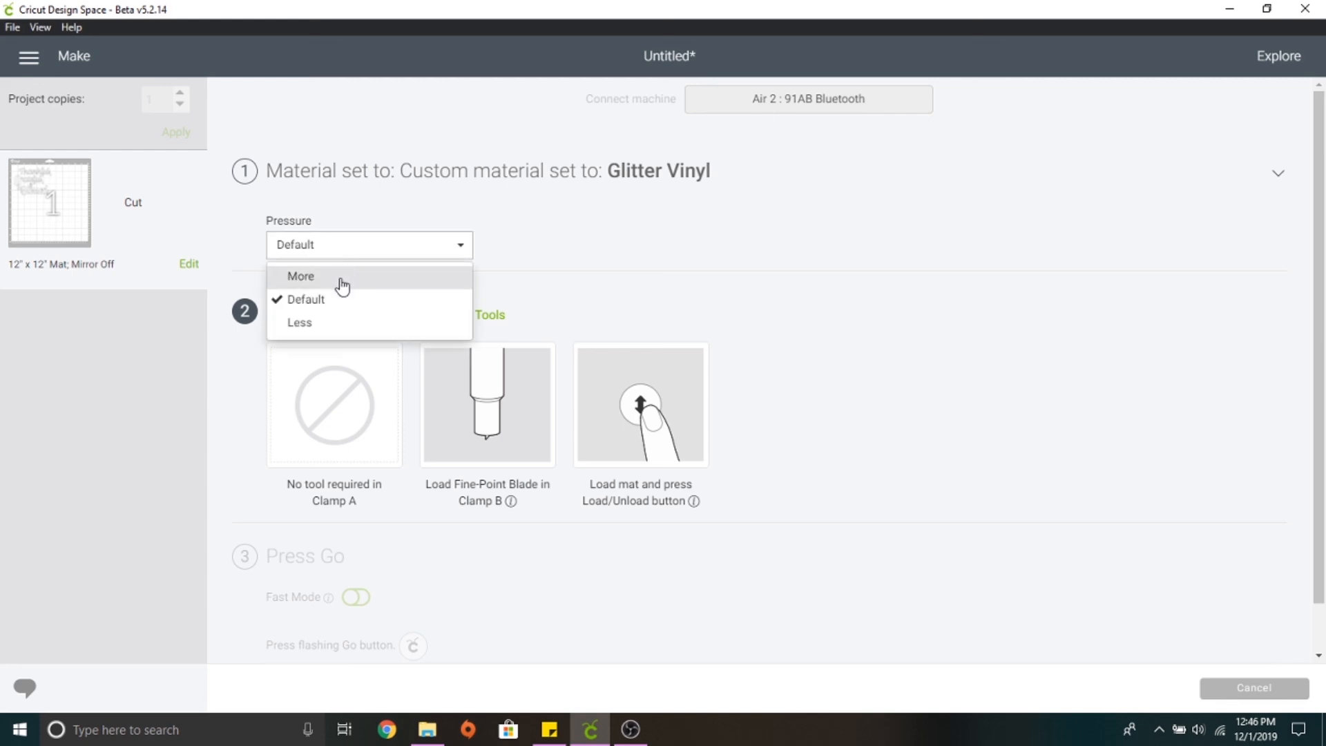
click(344, 279)
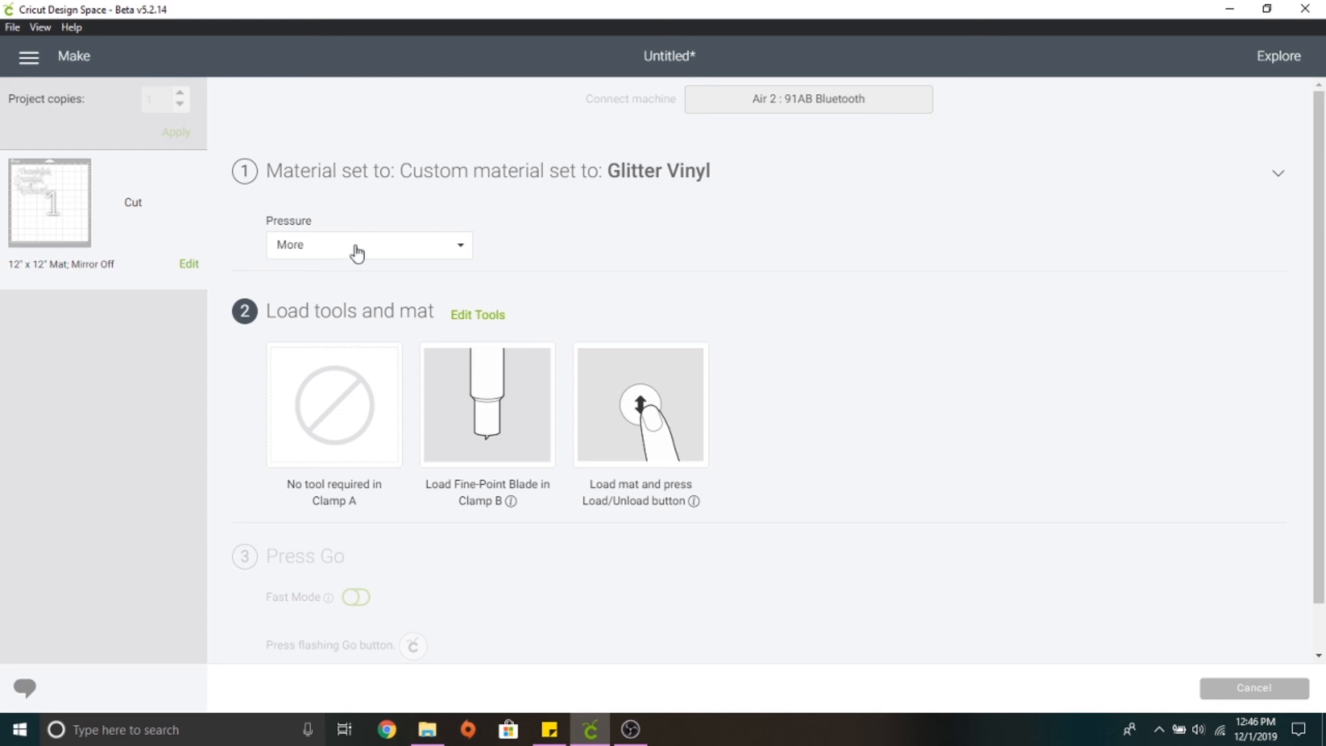
click(357, 253)
click(343, 304)
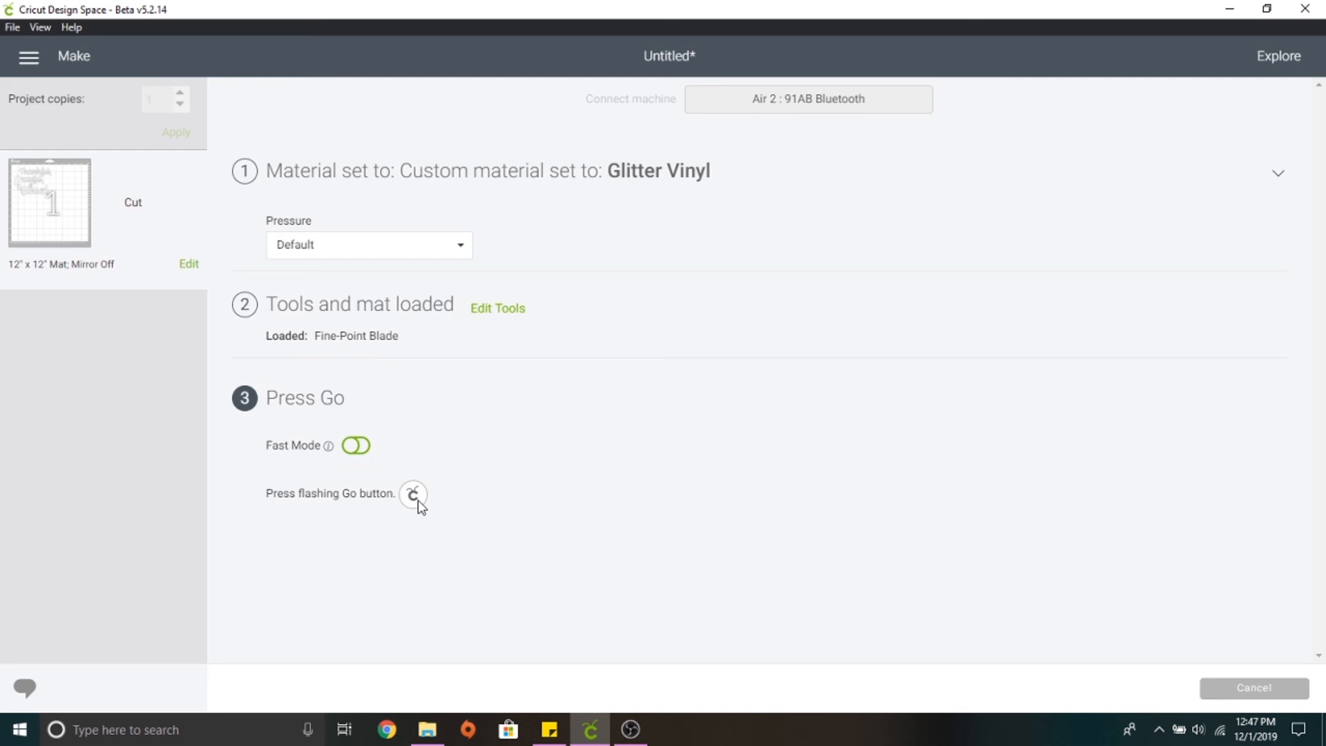
Switch Fast Mode on, cancel the cut and return to the design canvas
click(358, 447)
click(359, 447)
click(366, 447)
click(1284, 690)
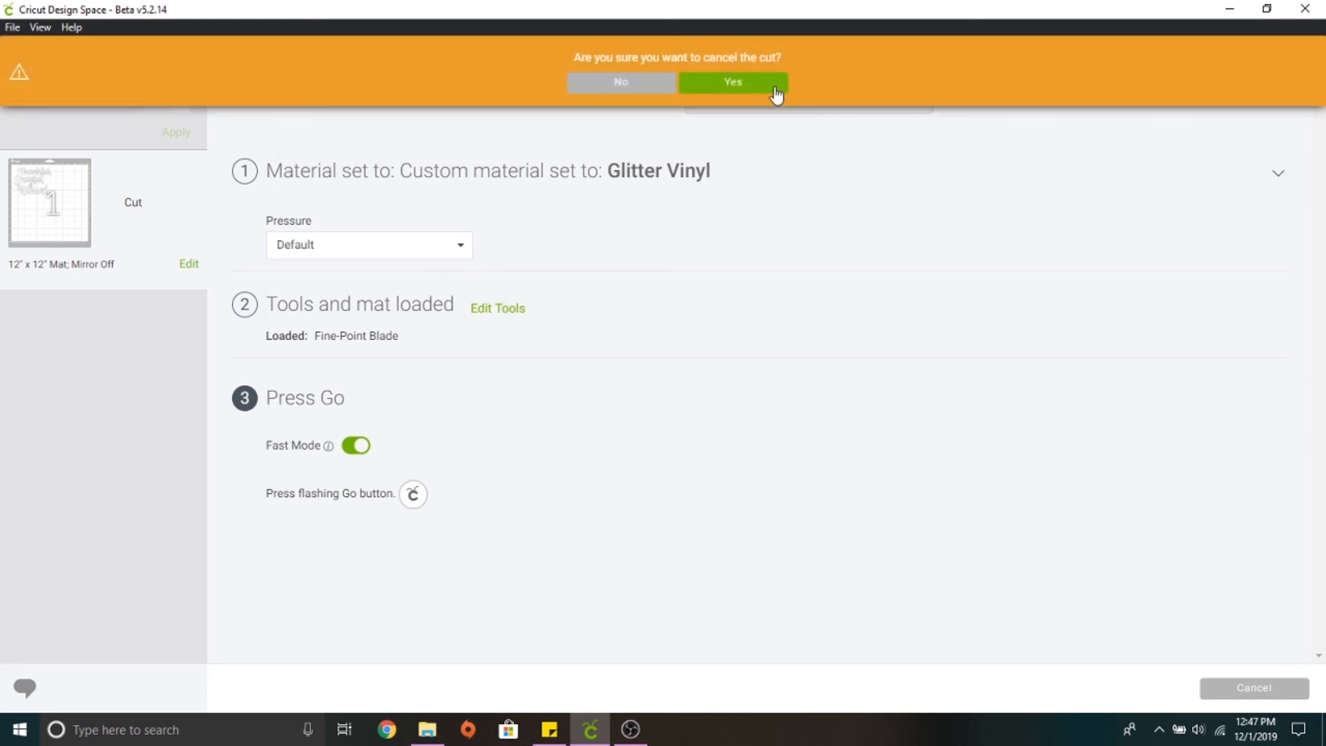
click(774, 88)
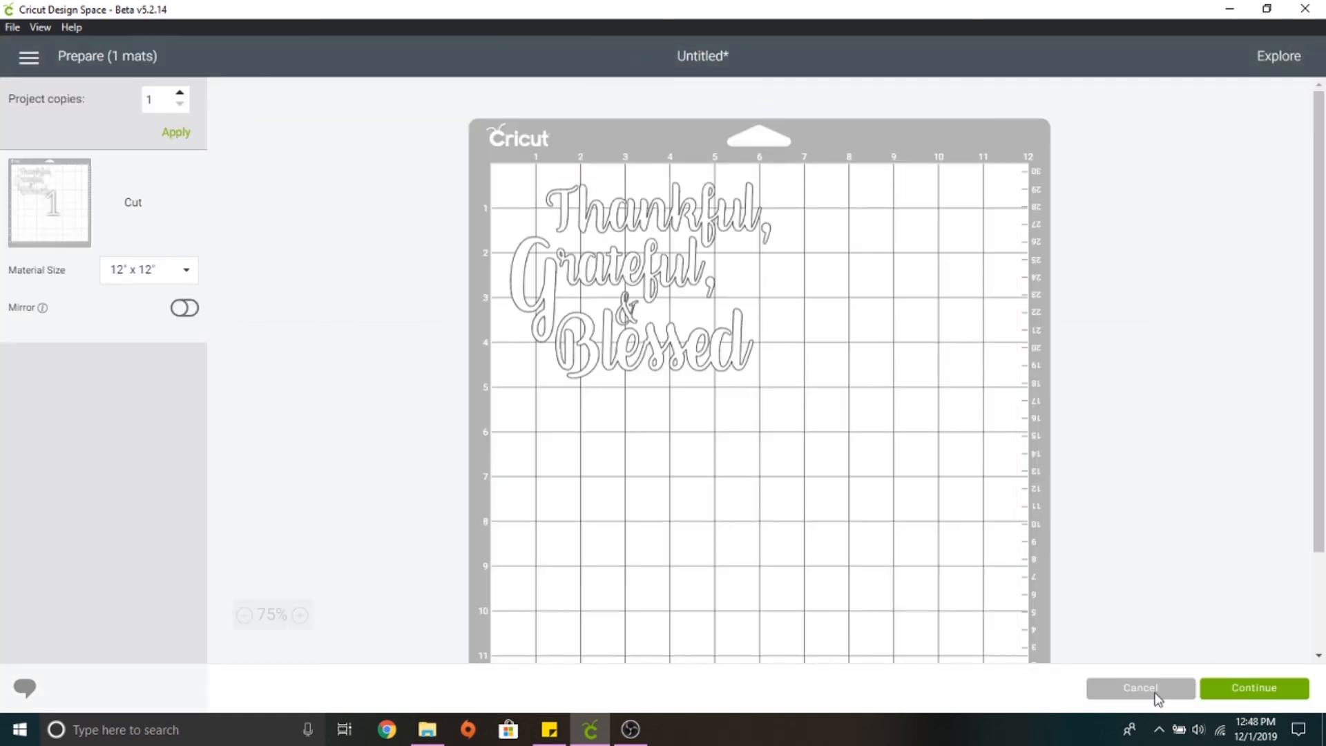
click(1183, 689)
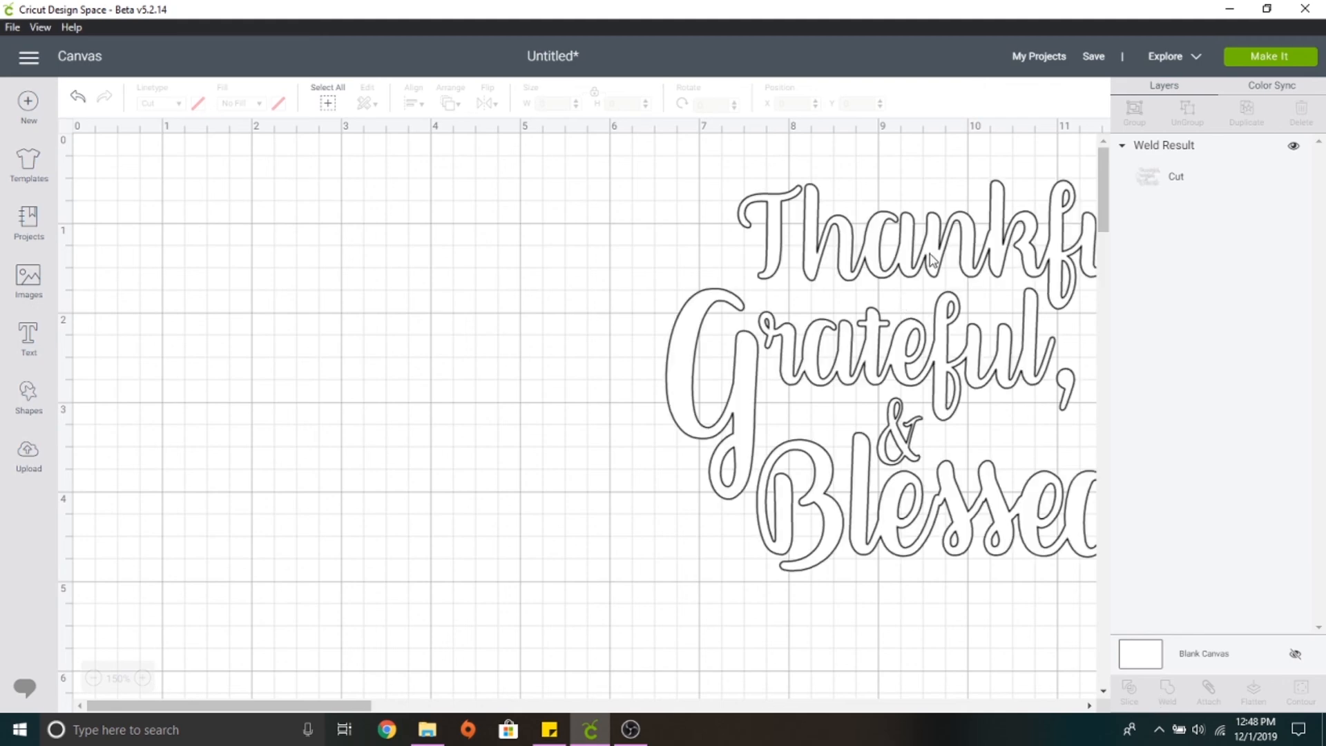
Move the welded design across the canvas to about X 2.94, Y 0.54 and deselect it
click(682, 275)
drag(683, 275, 364, 261)
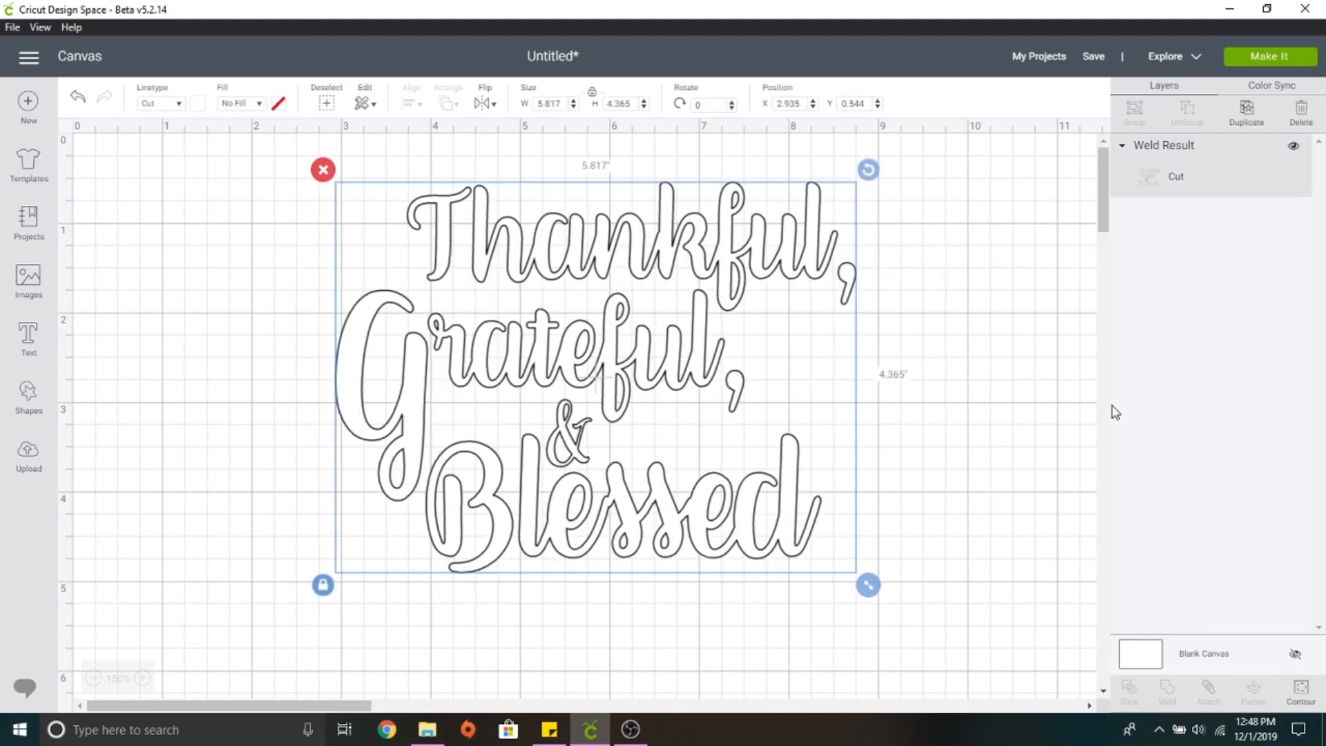
click(996, 271)
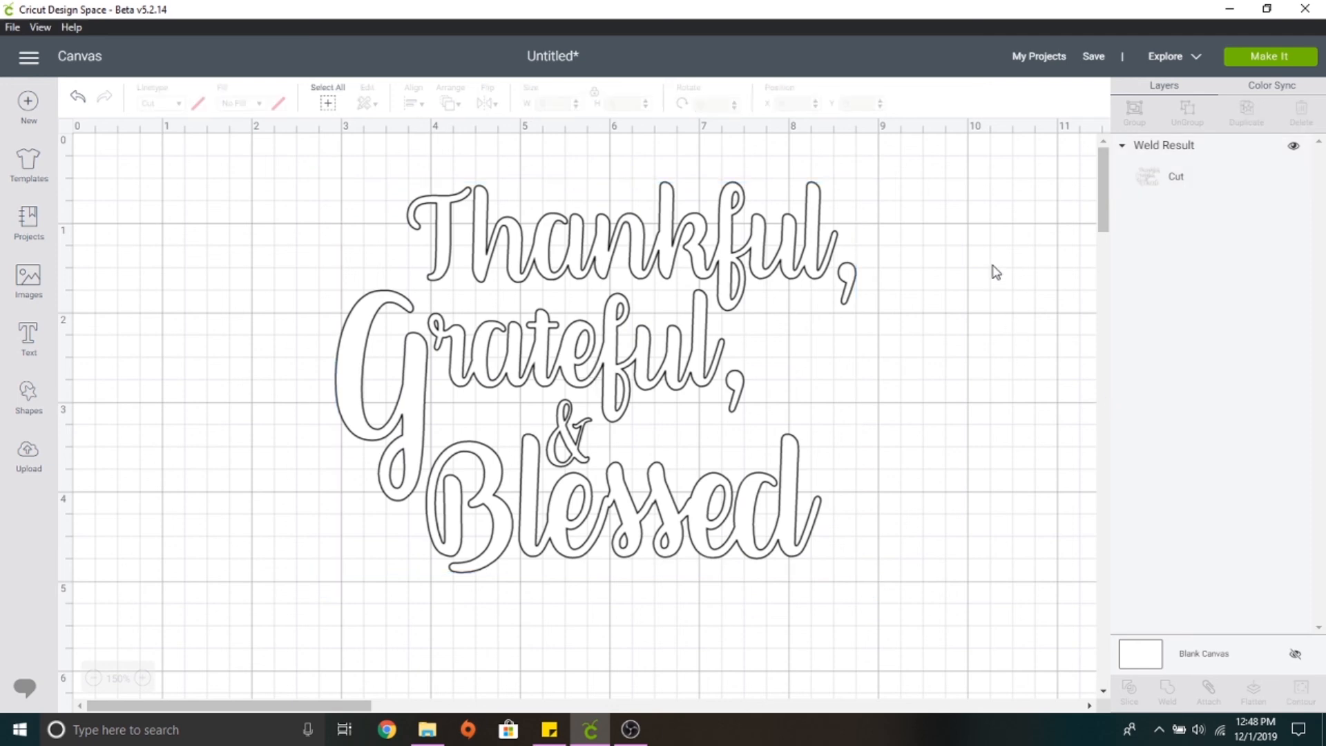